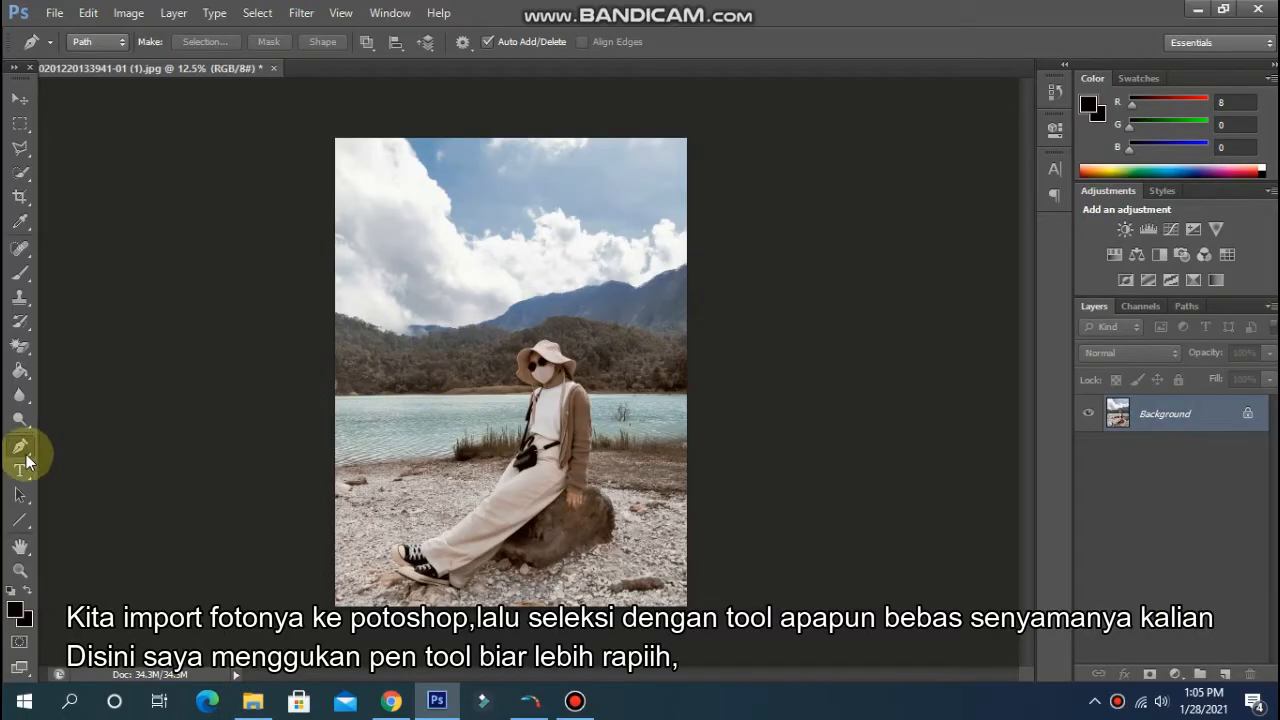
Start a Pen tool path at the trouser edge beside the rock and trace it down around the lower trouser hem.
right_click(26, 456)
click(62, 444)
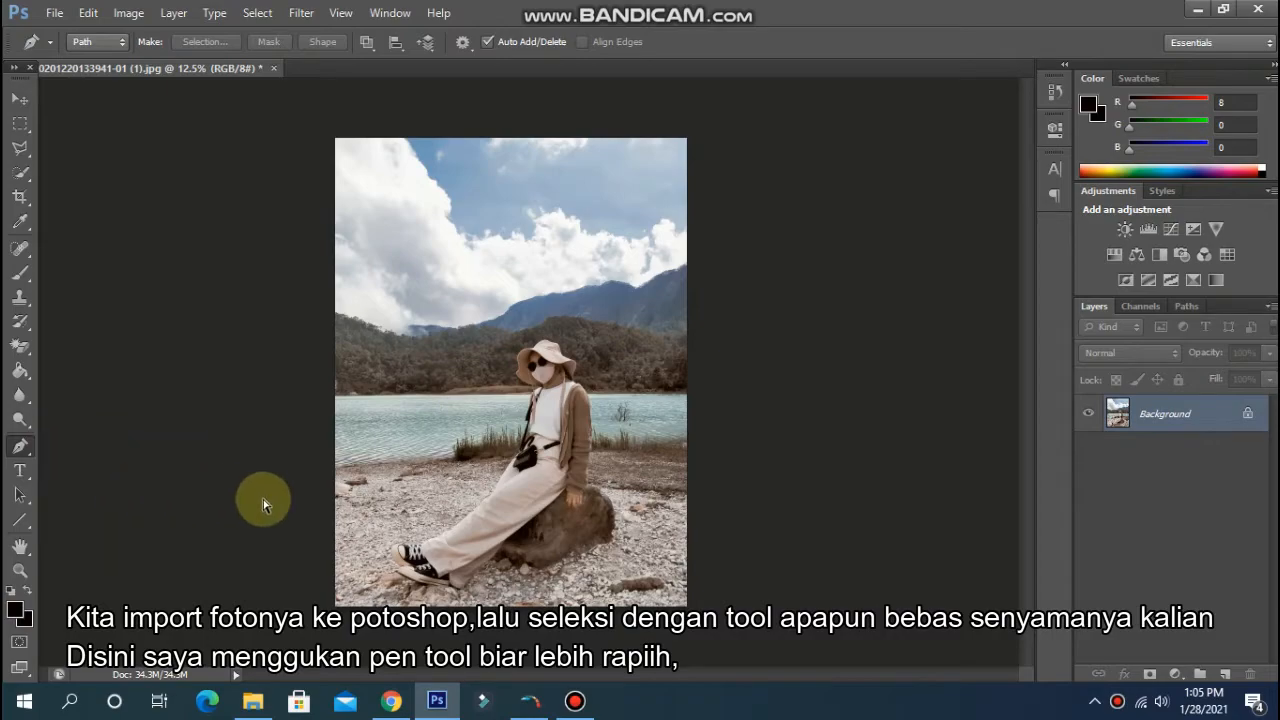
key(ctrl+plus)
key(ctrl+plus)
key(ctrl+plus)
key(ctrl+plus)
key(ctrl+plus)
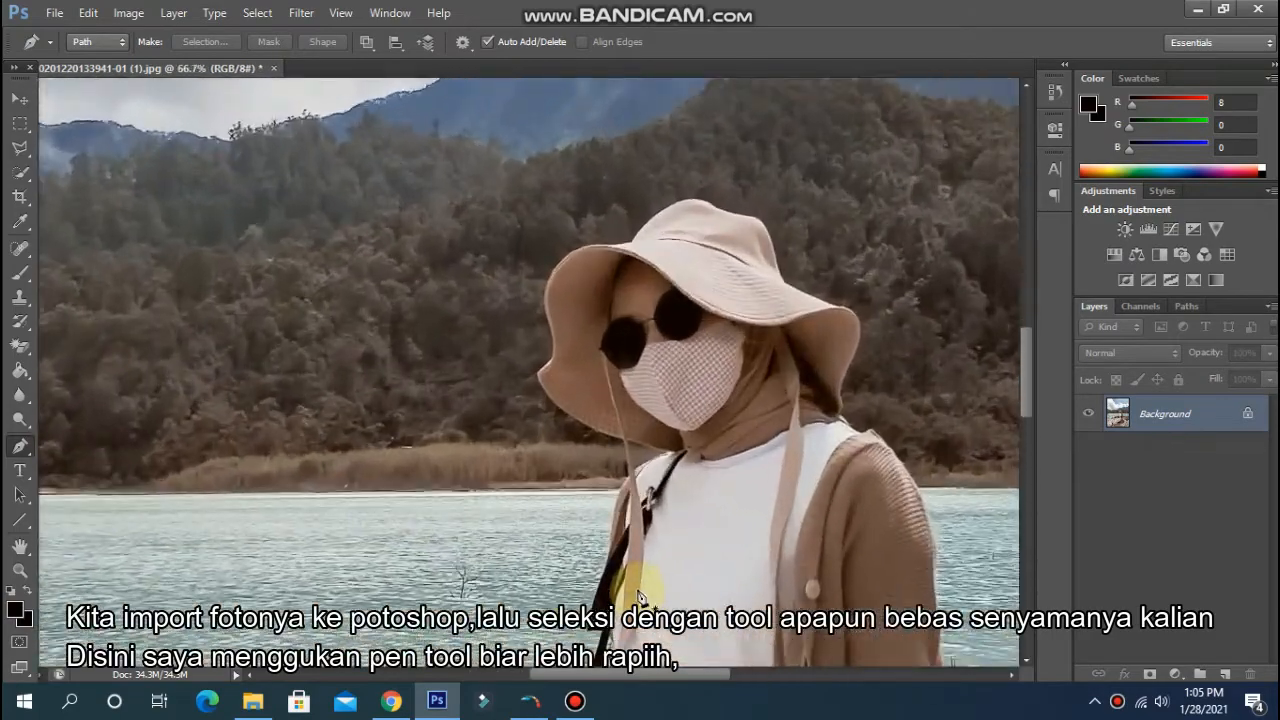
drag(621, 538, 623, 347)
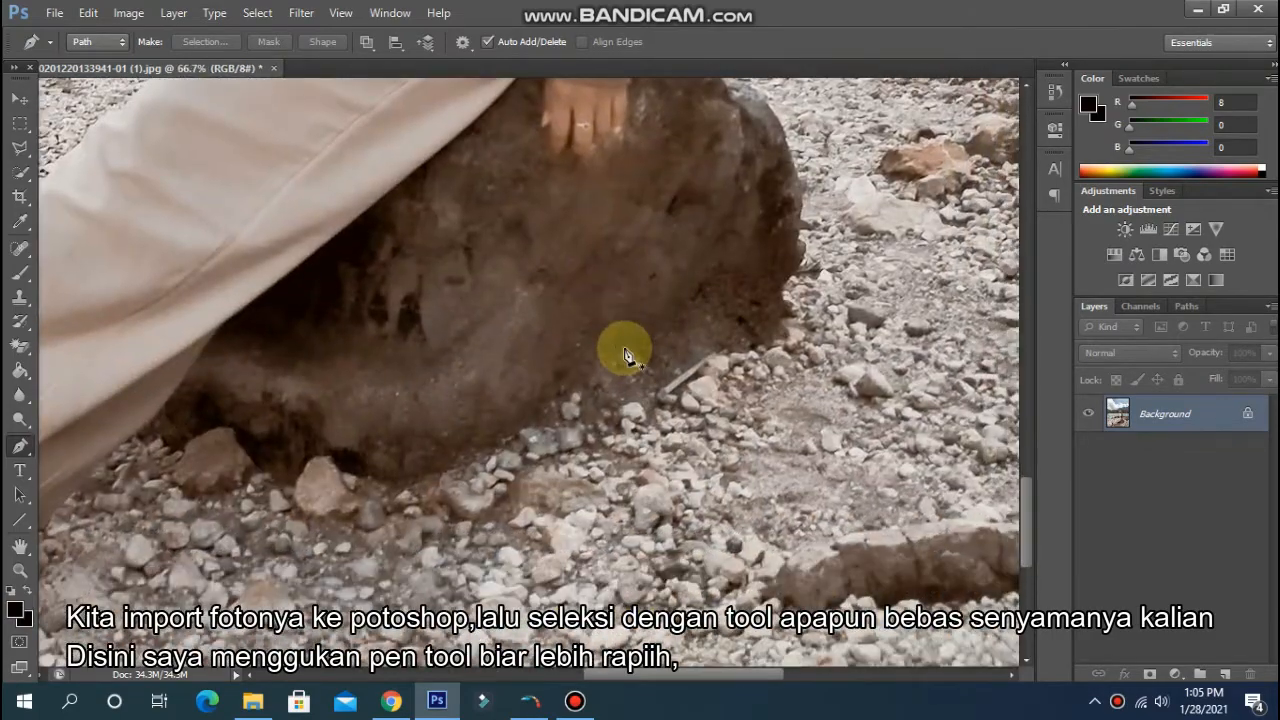
drag(346, 360, 720, 222)
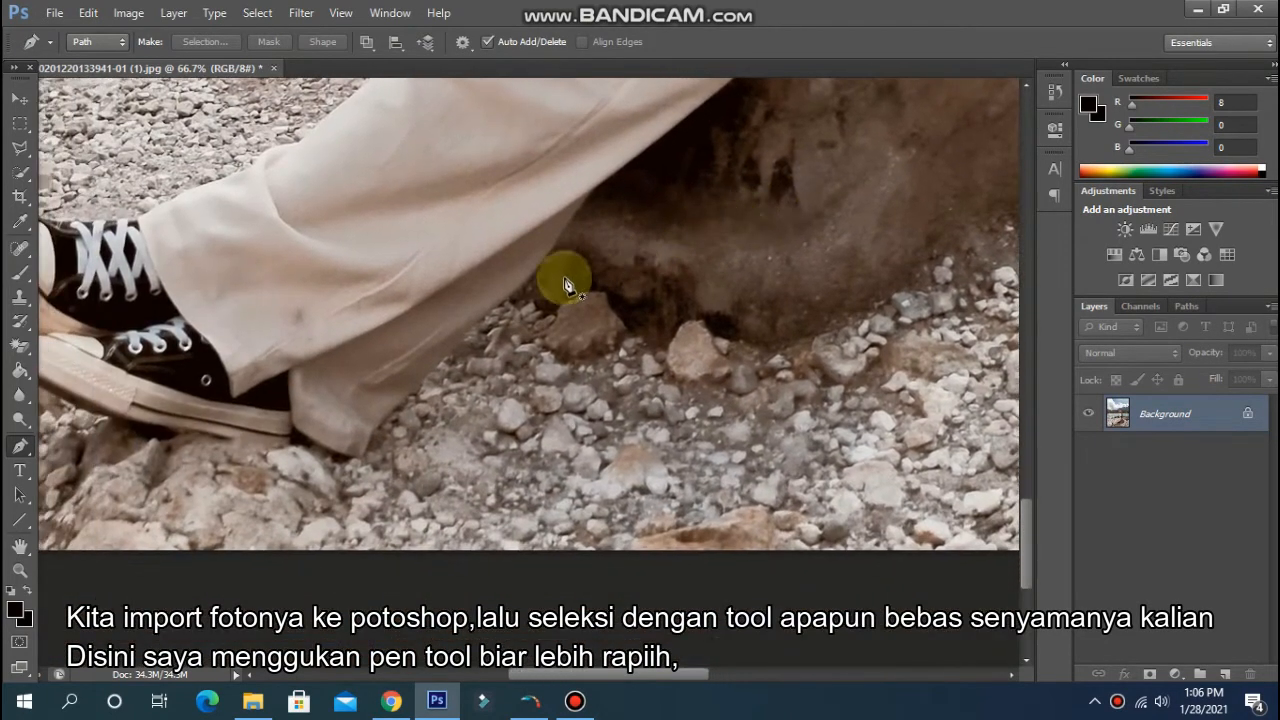
click(505, 305)
click(459, 345)
key(ctrl+plus)
key(ctrl+plus)
click(280, 370)
click(258, 390)
click(220, 434)
Continue the path along the shoe sole, around the toe cap and over the laces.
drag(168, 482, 443, 343)
click(336, 288)
click(228, 254)
drag(223, 271, 877, 363)
click(789, 358)
click(665, 337)
click(502, 320)
drag(502, 320, 729, 420)
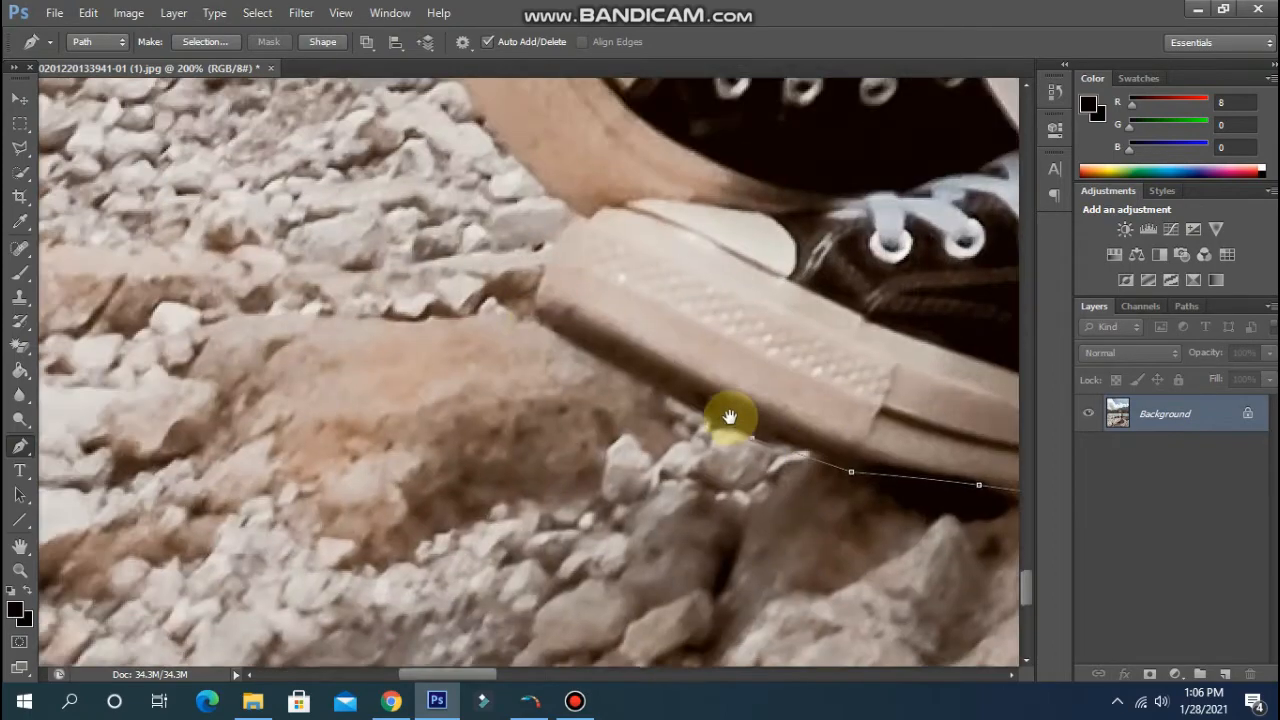
drag(580, 214, 480, 430)
drag(457, 163, 519, 362)
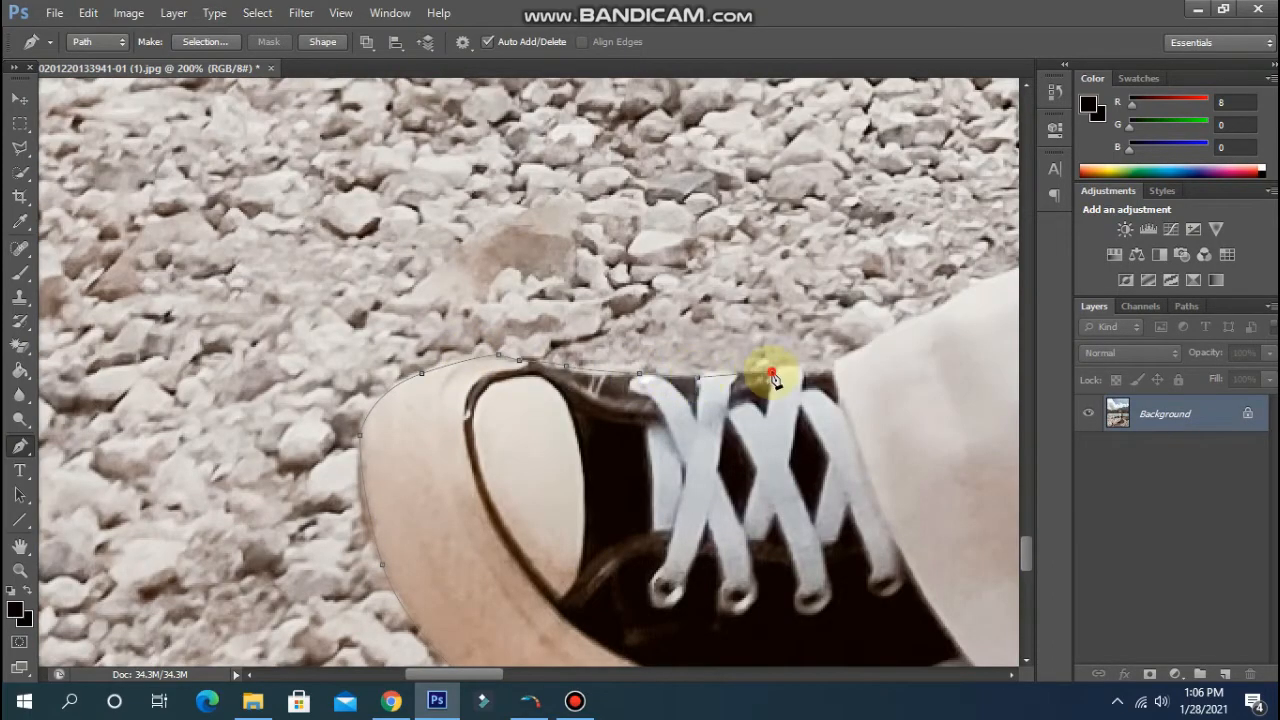
Trace the path from the shoe up the front edge of the trouser leg to the knee near the black bag.
drag(772, 378, 312, 513)
click(371, 496)
click(446, 458)
click(474, 442)
click(568, 401)
drag(841, 282, 427, 362)
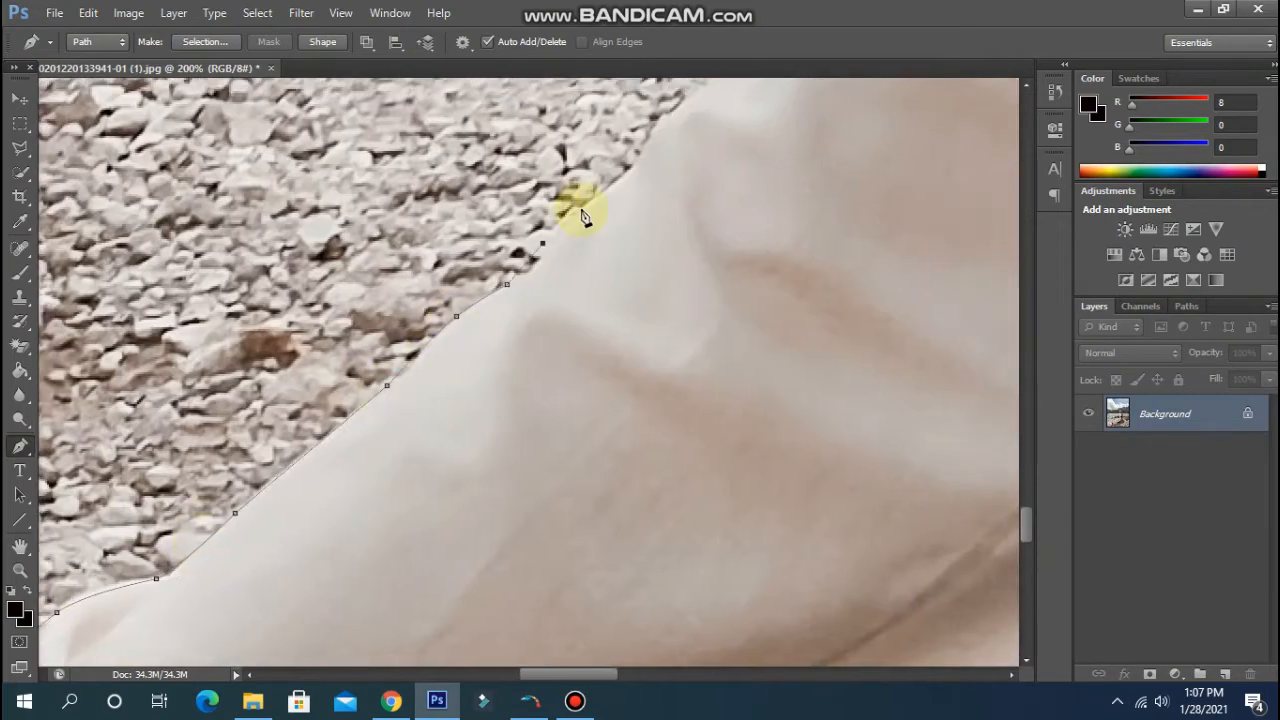
drag(584, 218, 320, 407)
drag(330, 310, 209, 436)
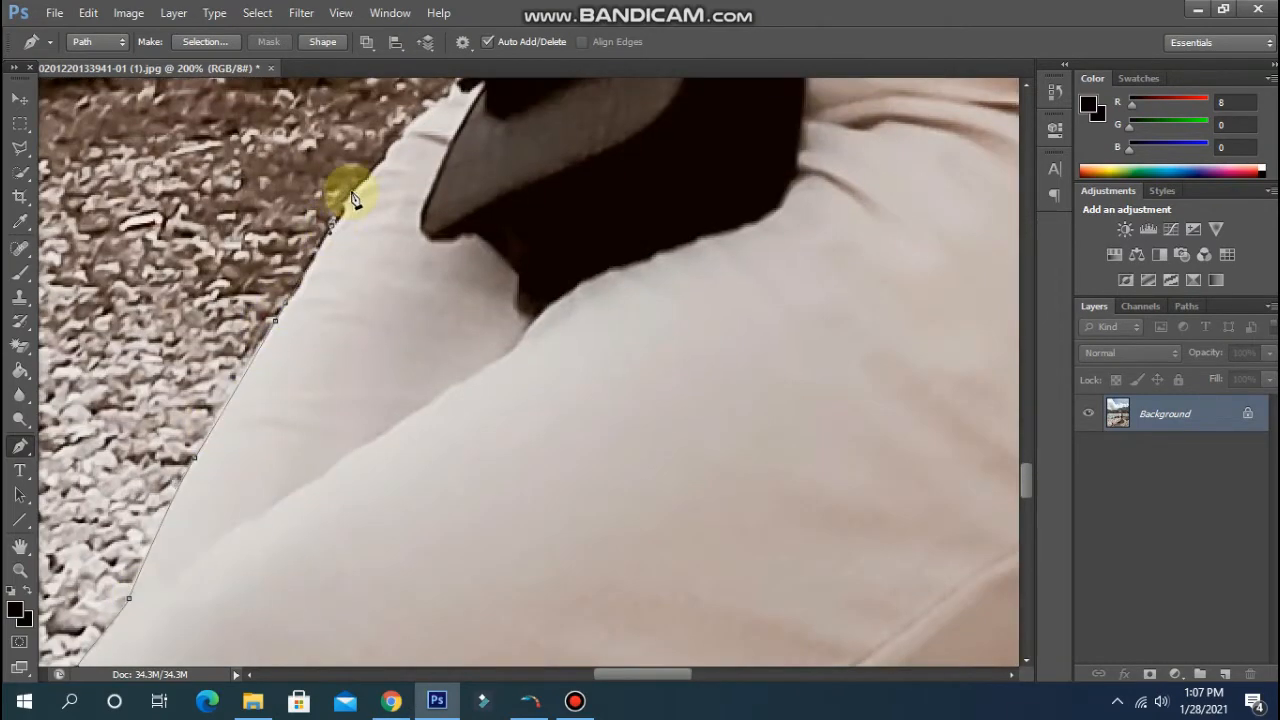
Extend the path up past the bag and torso, then around the hat brim and over its crown.
drag(352, 198, 480, 371)
drag(629, 163, 560, 286)
drag(371, 189, 711, 262)
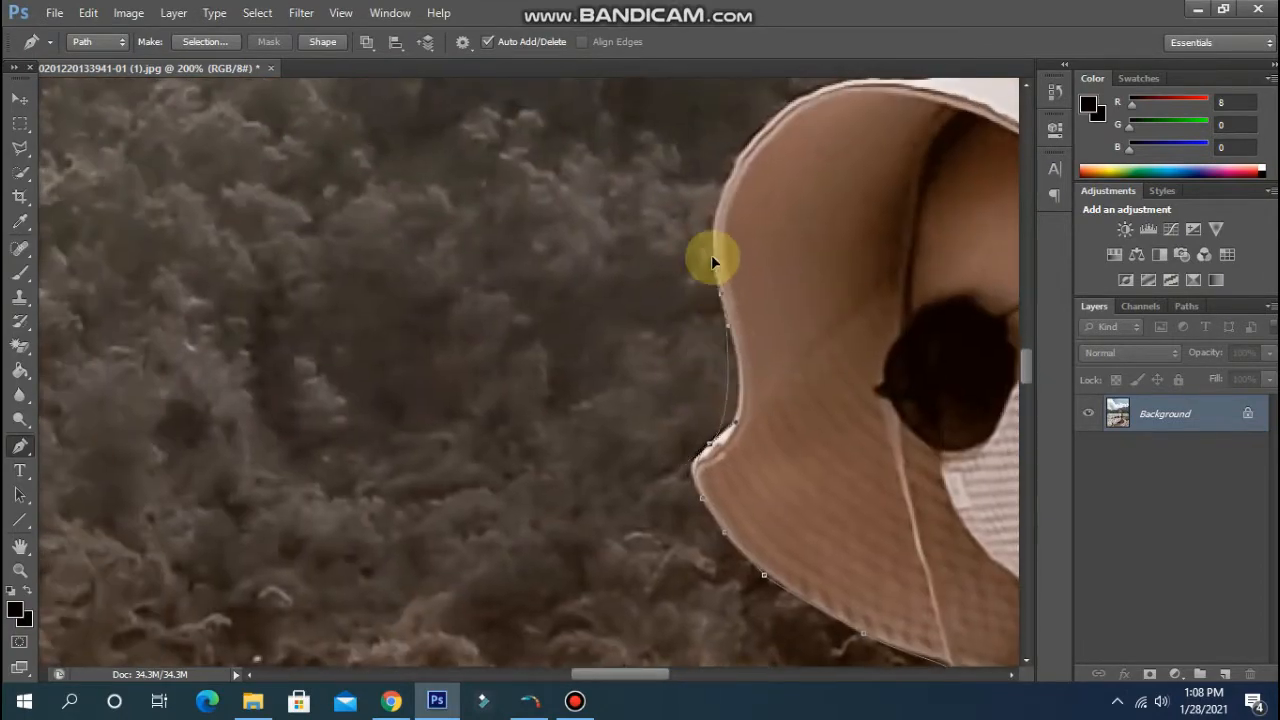
drag(809, 94, 316, 360)
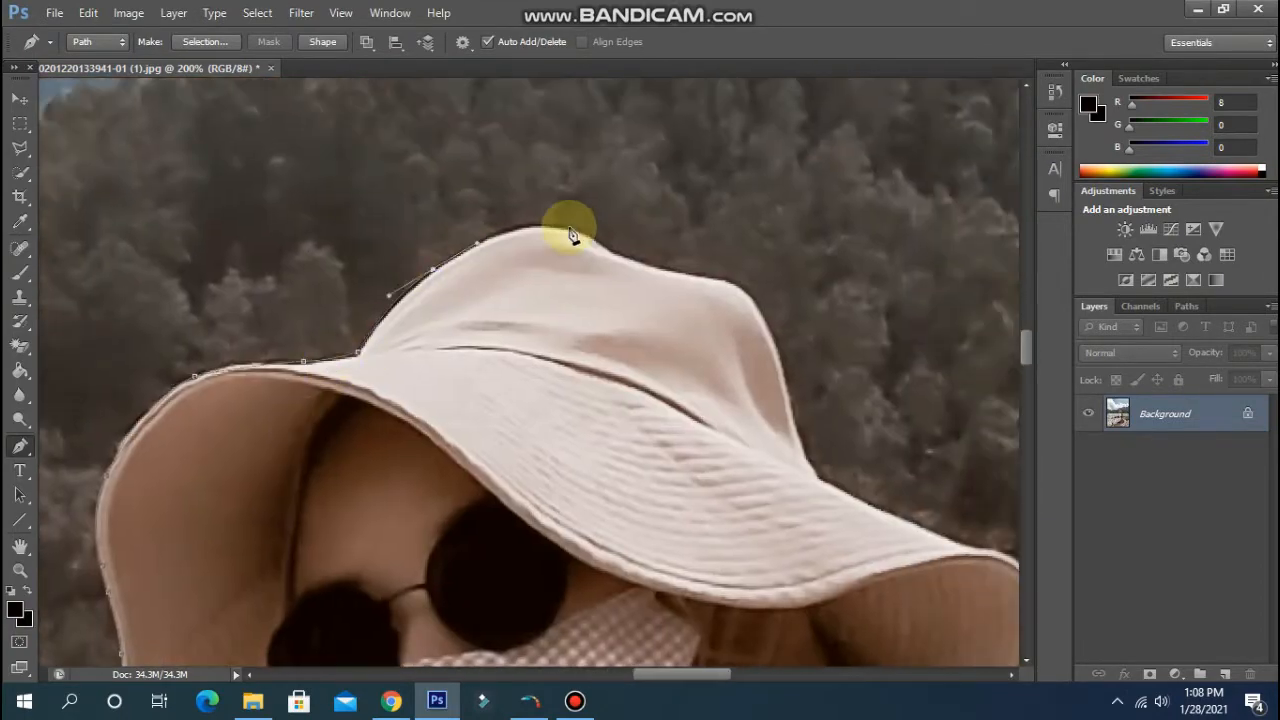
drag(826, 485, 403, 388)
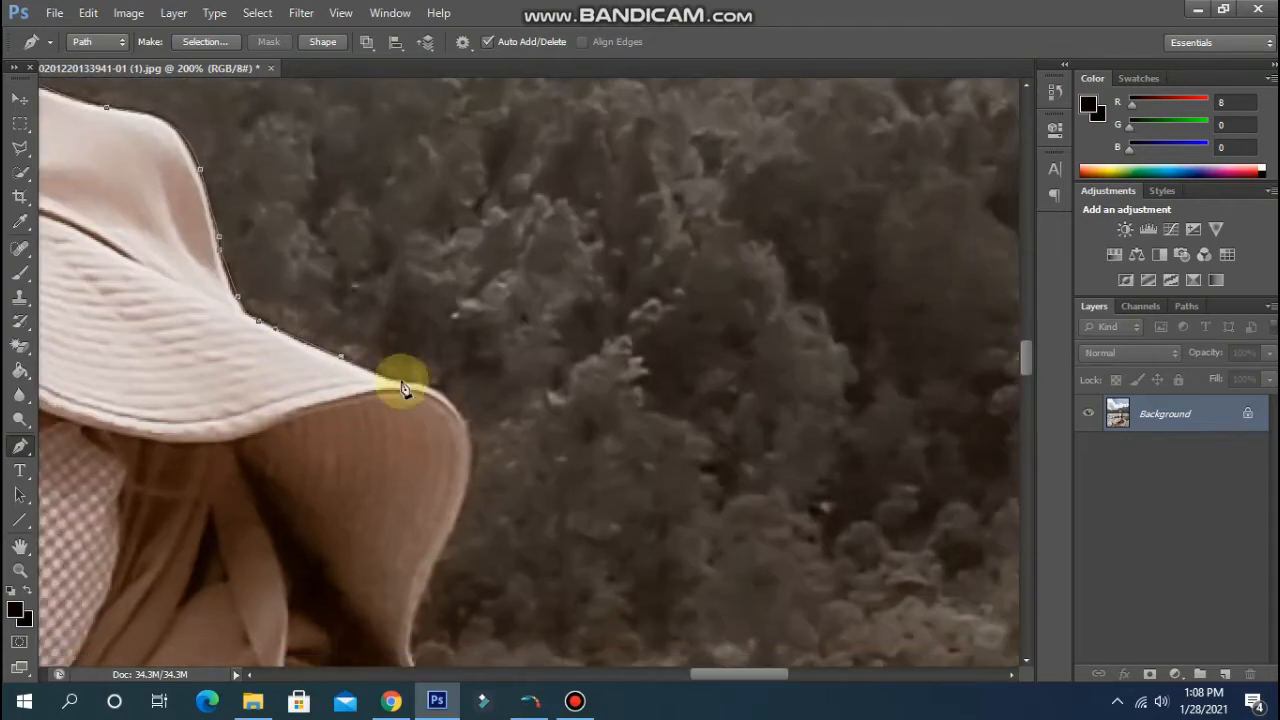
Trace the path down the back of the hat, the shoulder and cardigan sleeve, and the outer side of the rock.
drag(474, 465, 359, 199)
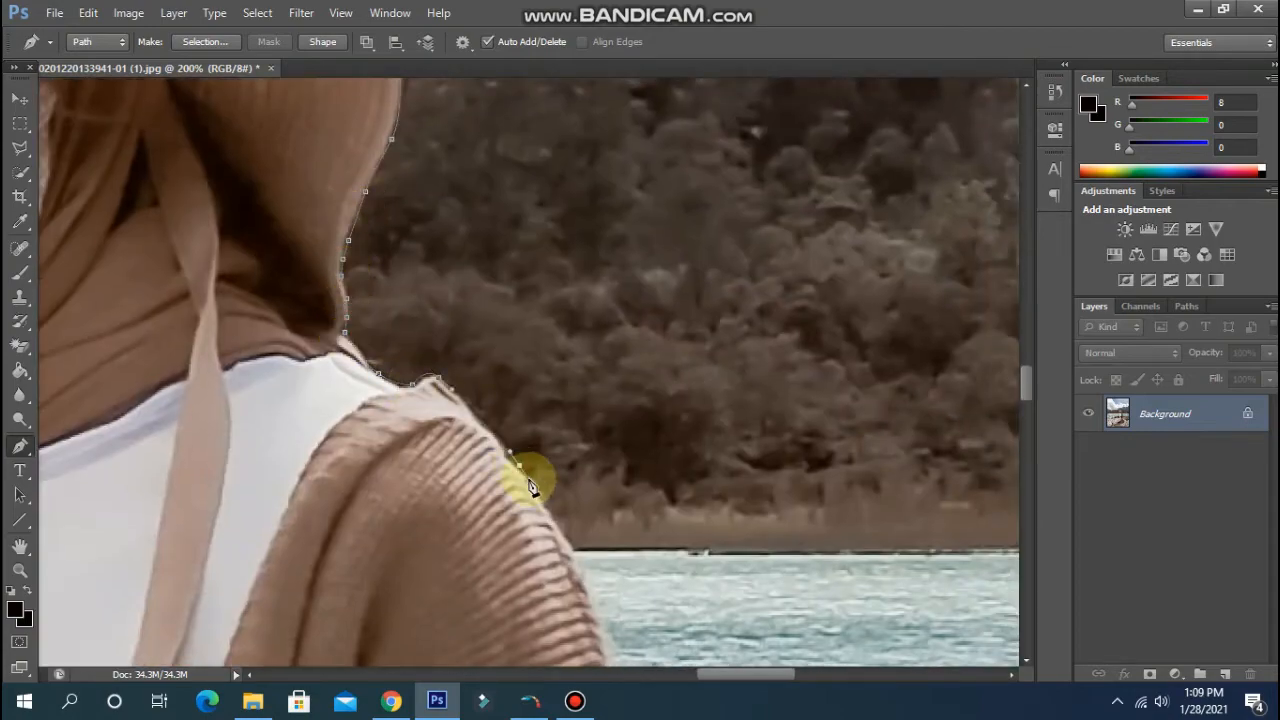
scroll(524, 471, down, 10)
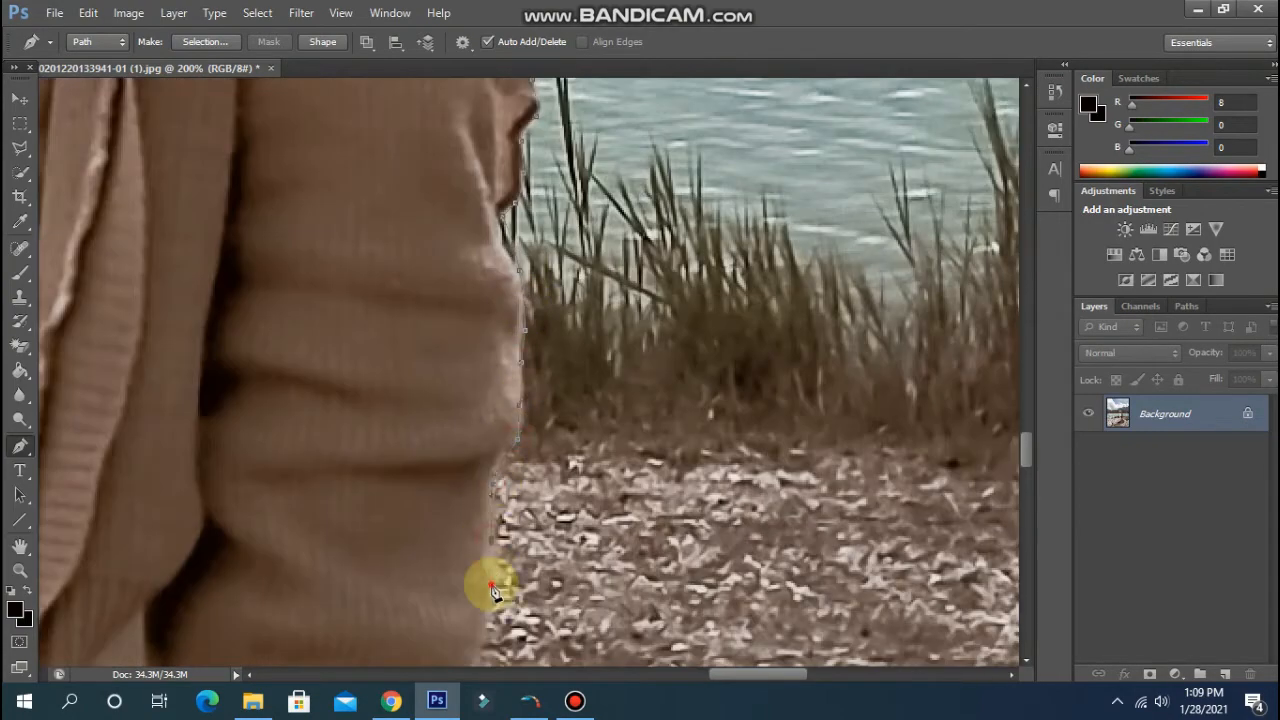
scroll(492, 578, down, 3)
scroll(518, 170, down, 3)
scroll(815, 505, down, 5)
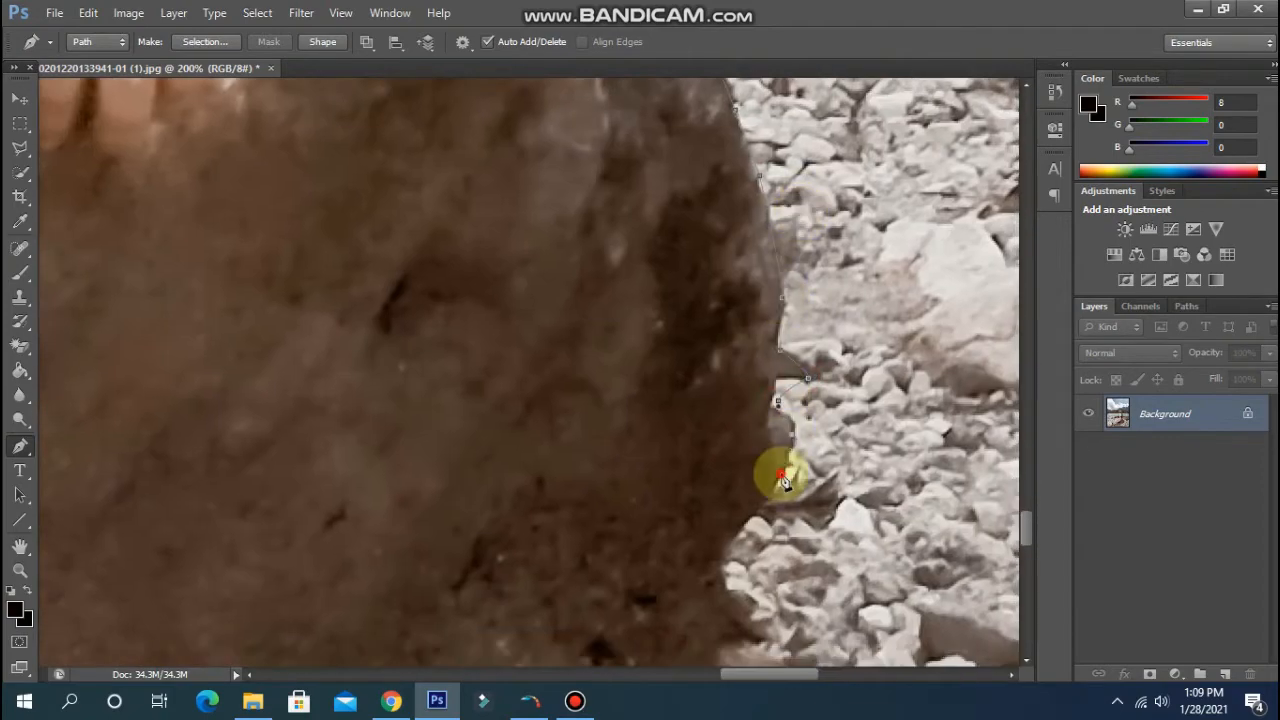
Trace the bottom edge of the rock and close the path at its starting point on the trouser edge.
scroll(600, 380, left, 5)
scroll(656, 429, left, 5)
scroll(688, 205, up, 3)
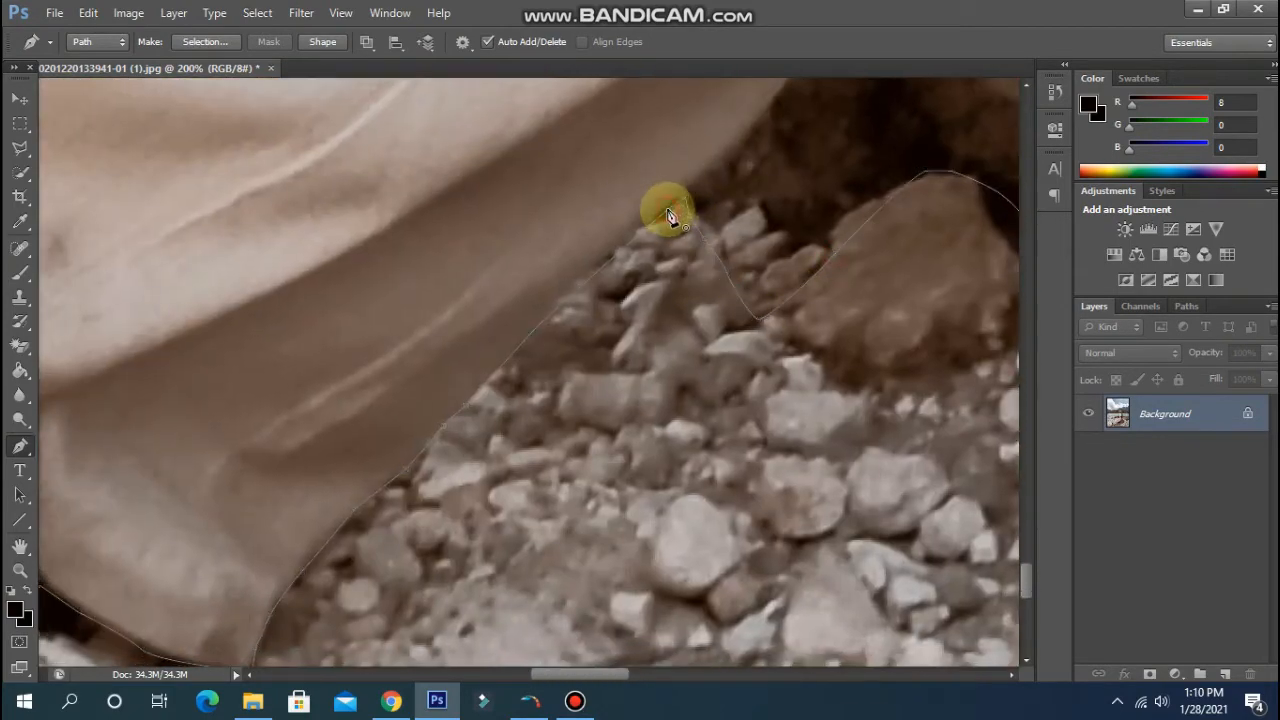
Turn the closed path around the woman and rock into a selection with Make Selection.
scroll(660, 232, down, 6)
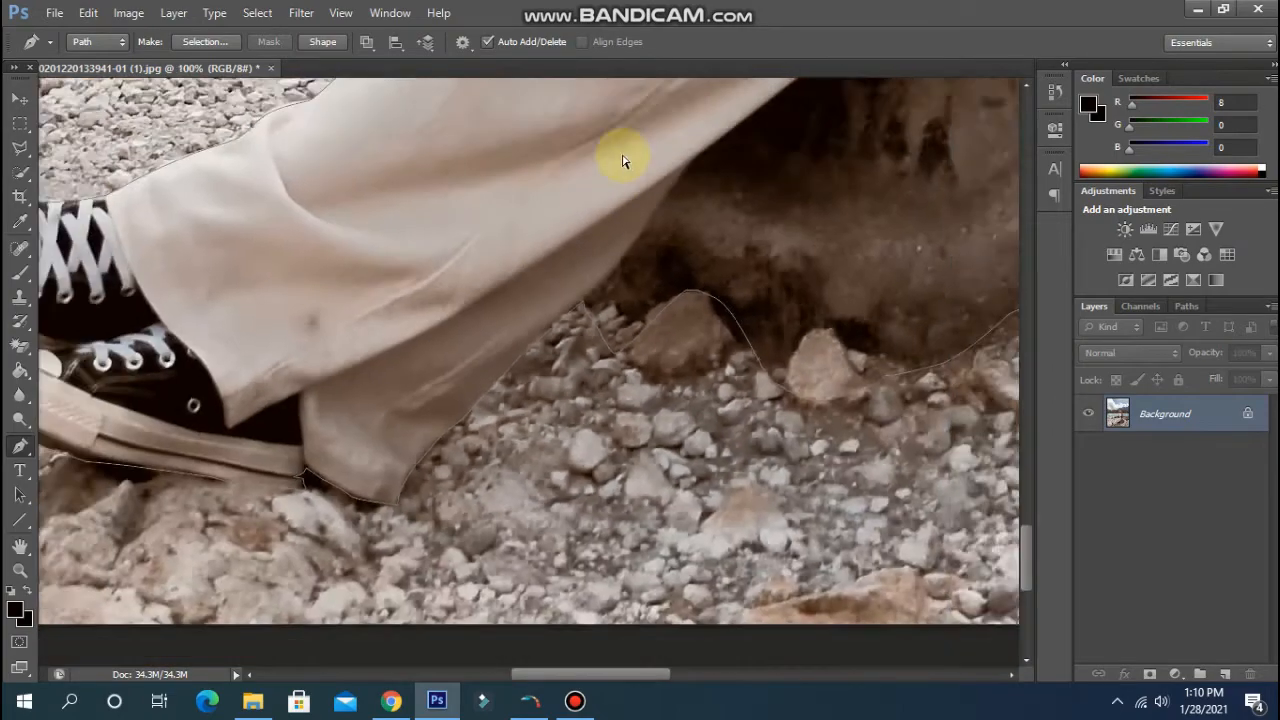
scroll(750, 232, down, 2)
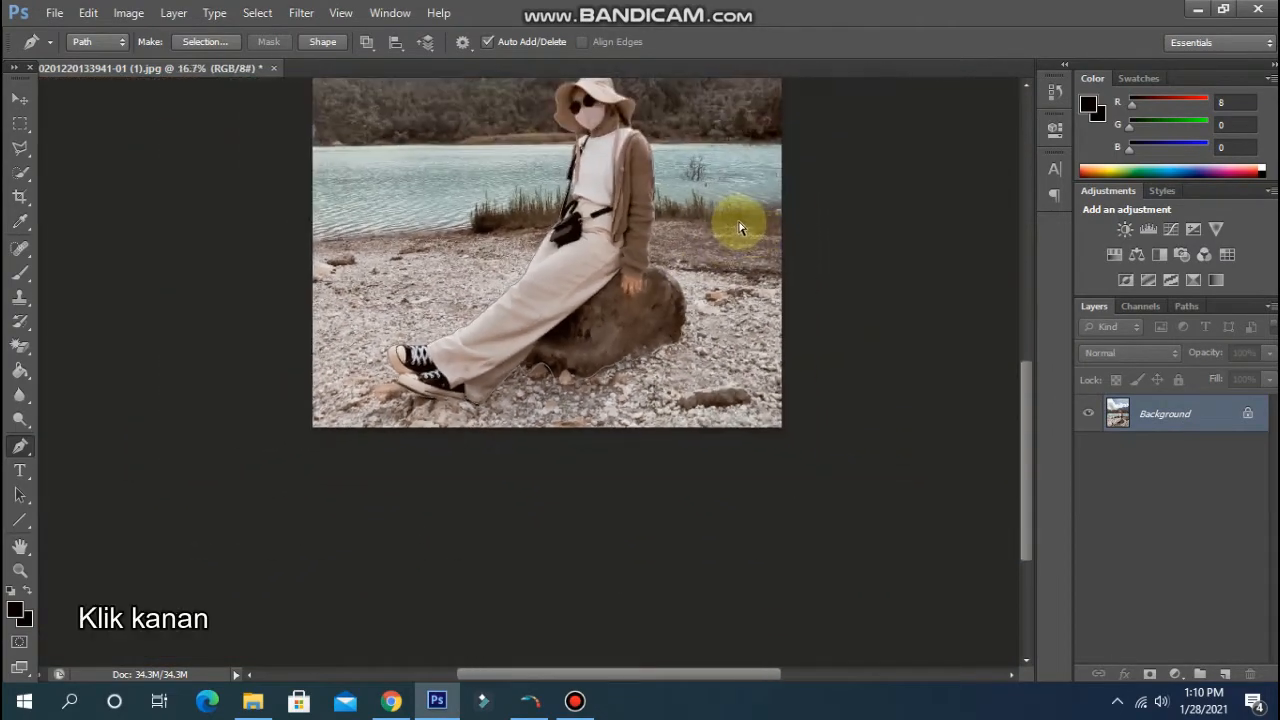
right_click(488, 299)
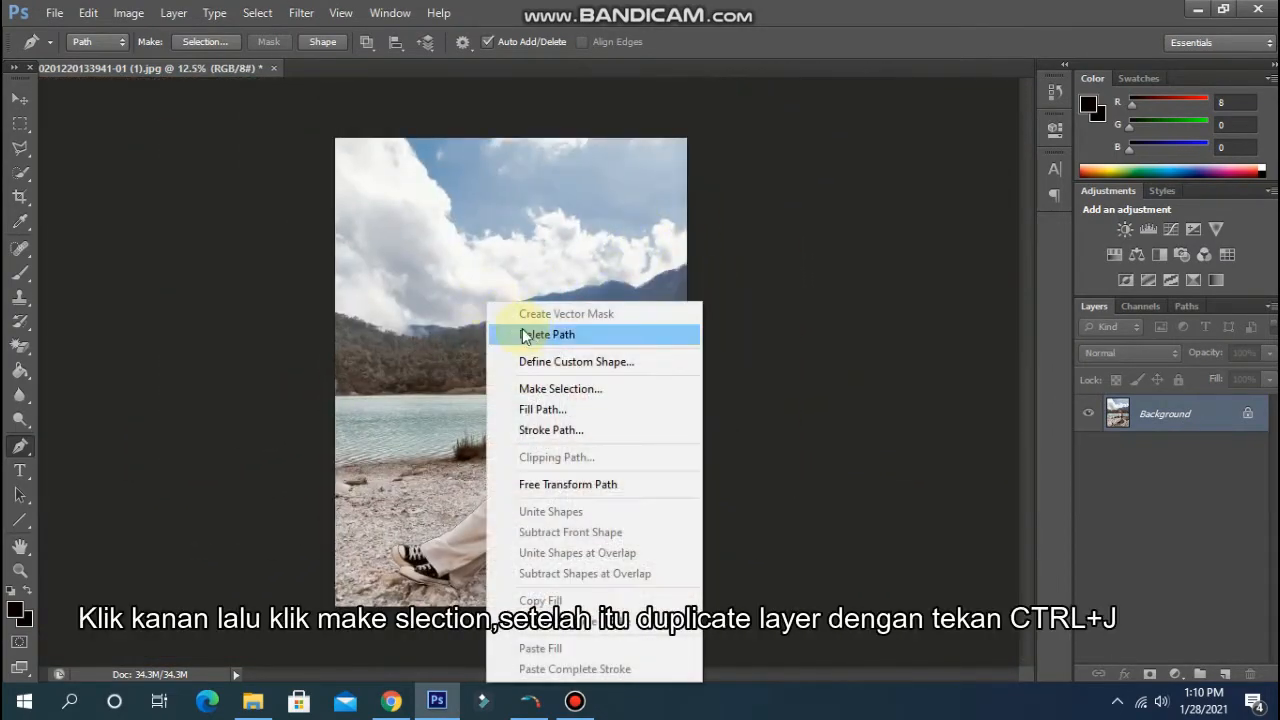
click(555, 388)
click(757, 199)
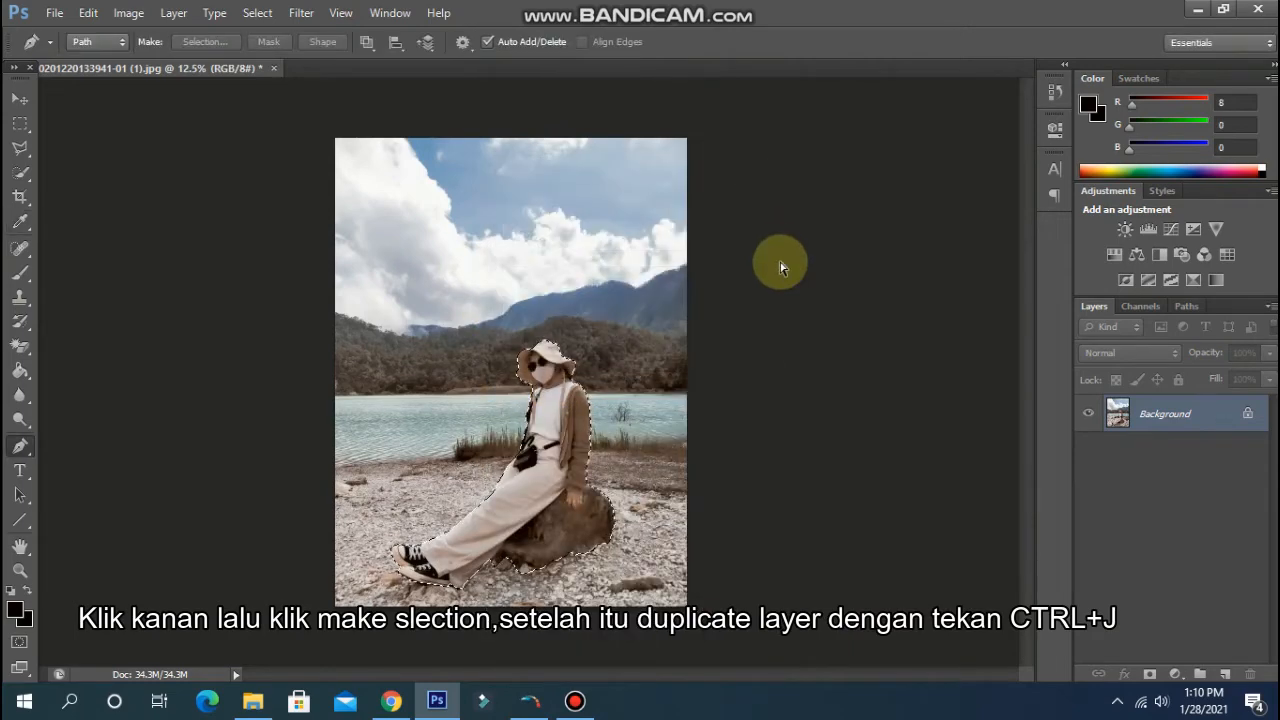
Copy the selected woman and rock to a new layer and hide the Background layer.
key(ctrl+j)
click(1089, 451)
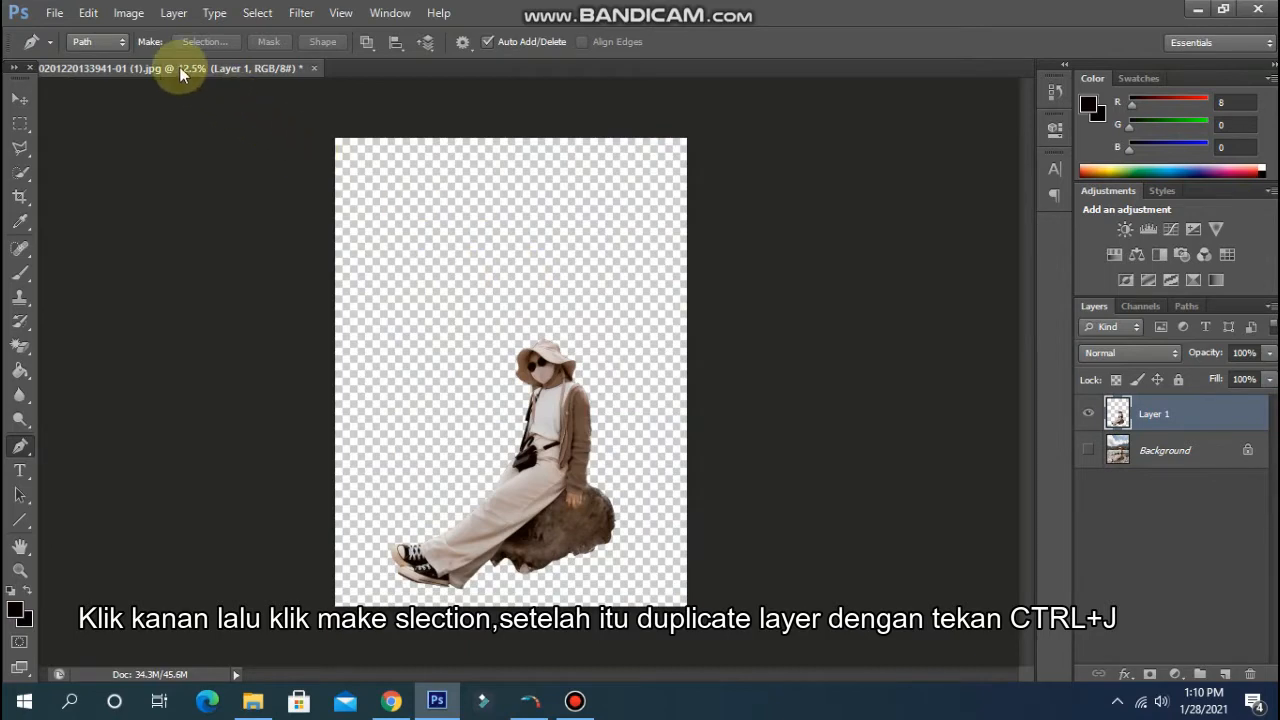
Save the cutout as a PNG named 6 in the BAHAN EDIT folder, accepting the PNG options.
click(56, 14)
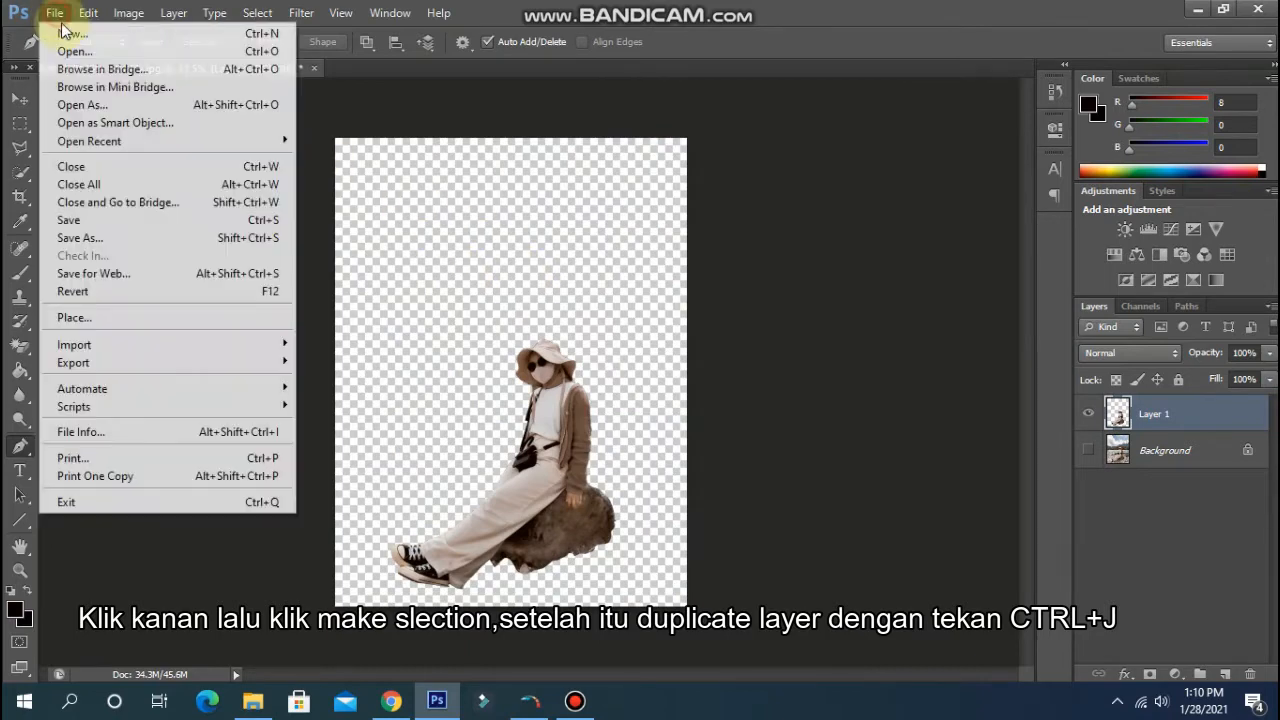
click(134, 233)
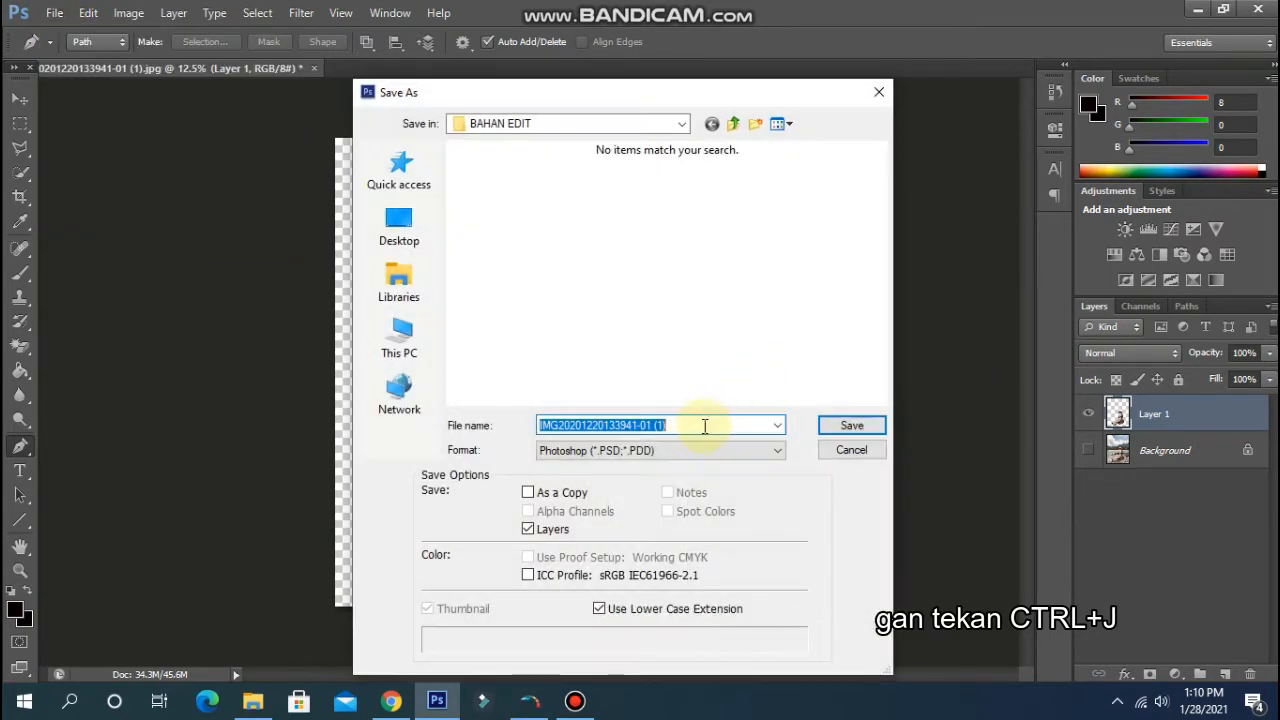
click(605, 452)
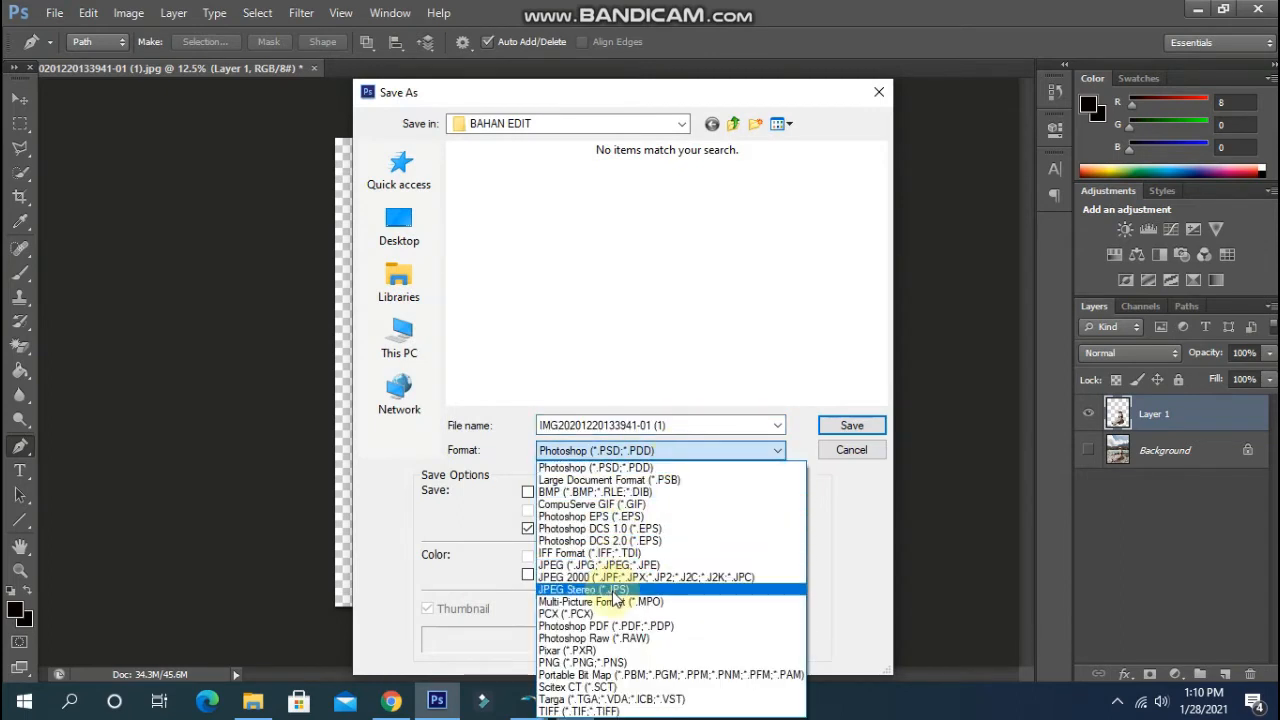
click(607, 663)
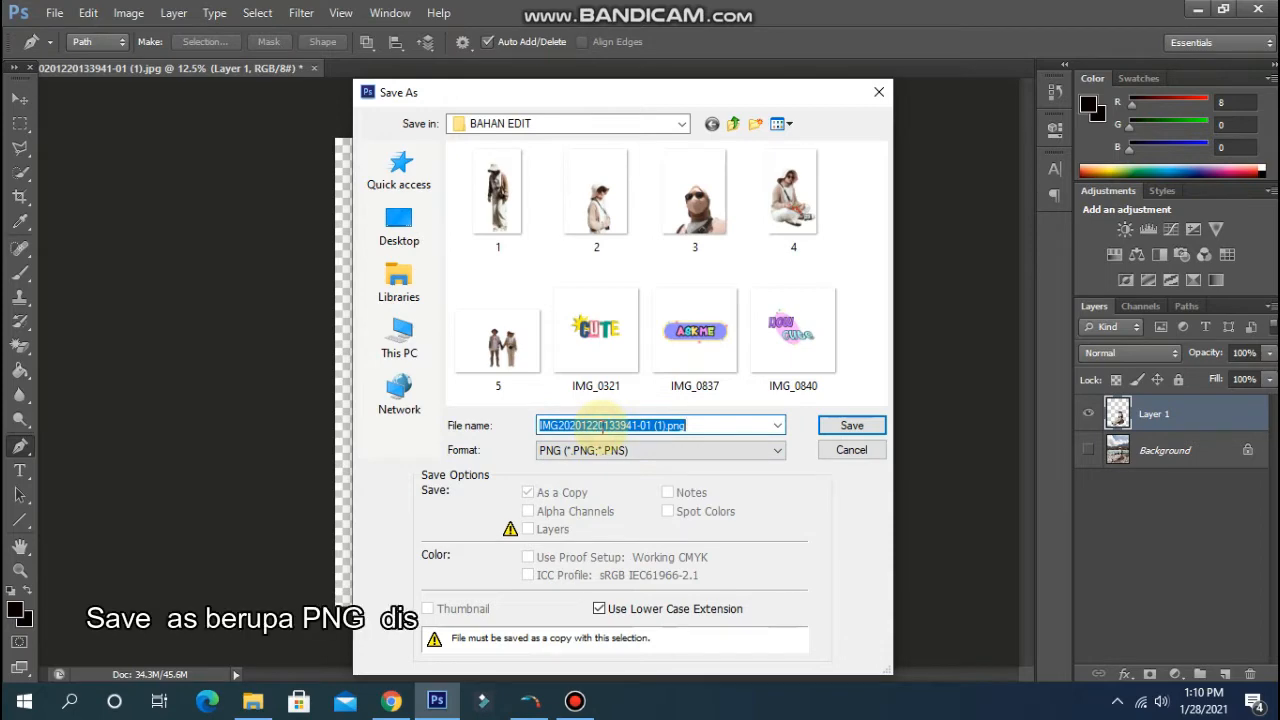
text(6)
click(848, 428)
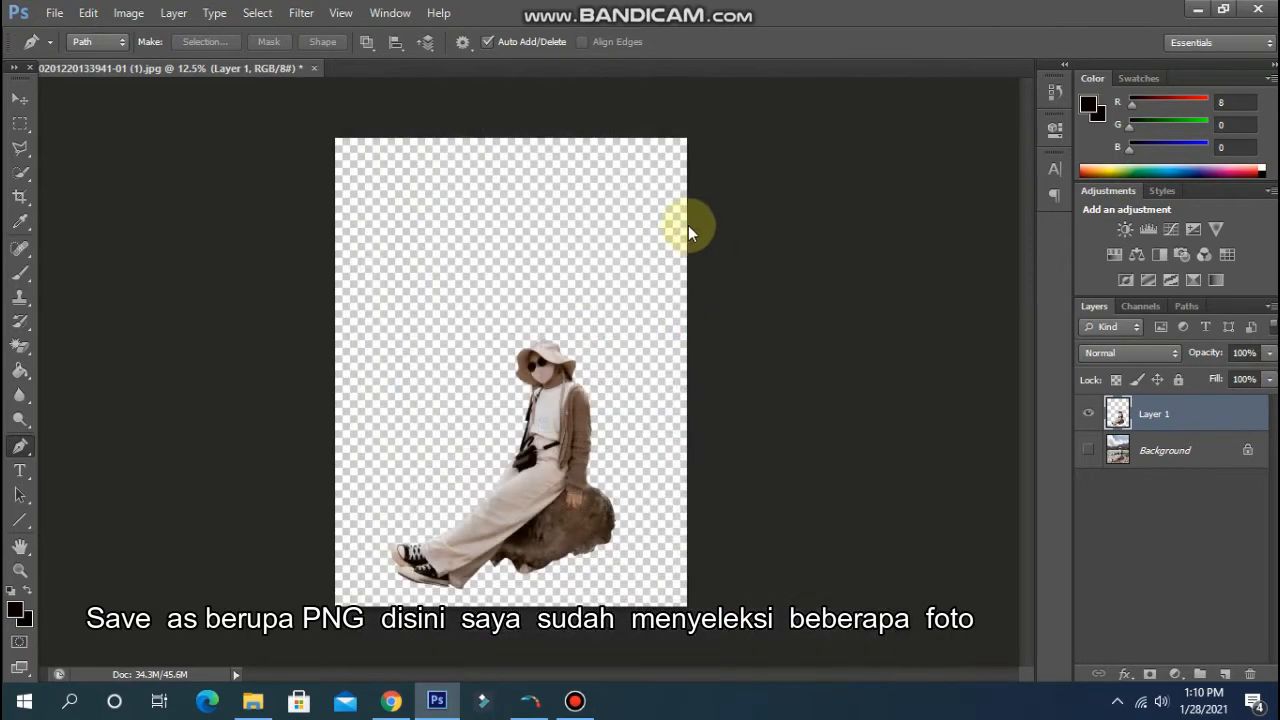
click(688, 218)
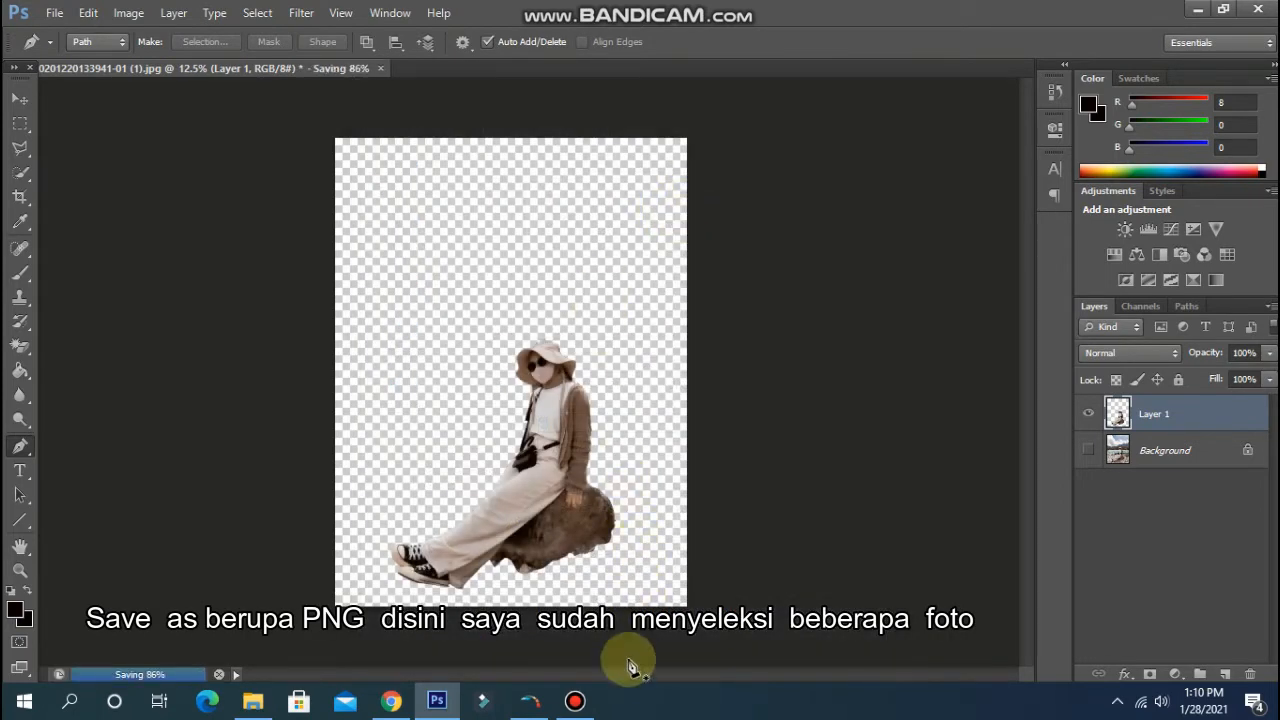
Switch to Chrome and open Pinterest by way of a Google search for "pinterest".
click(391, 700)
click(322, 10)
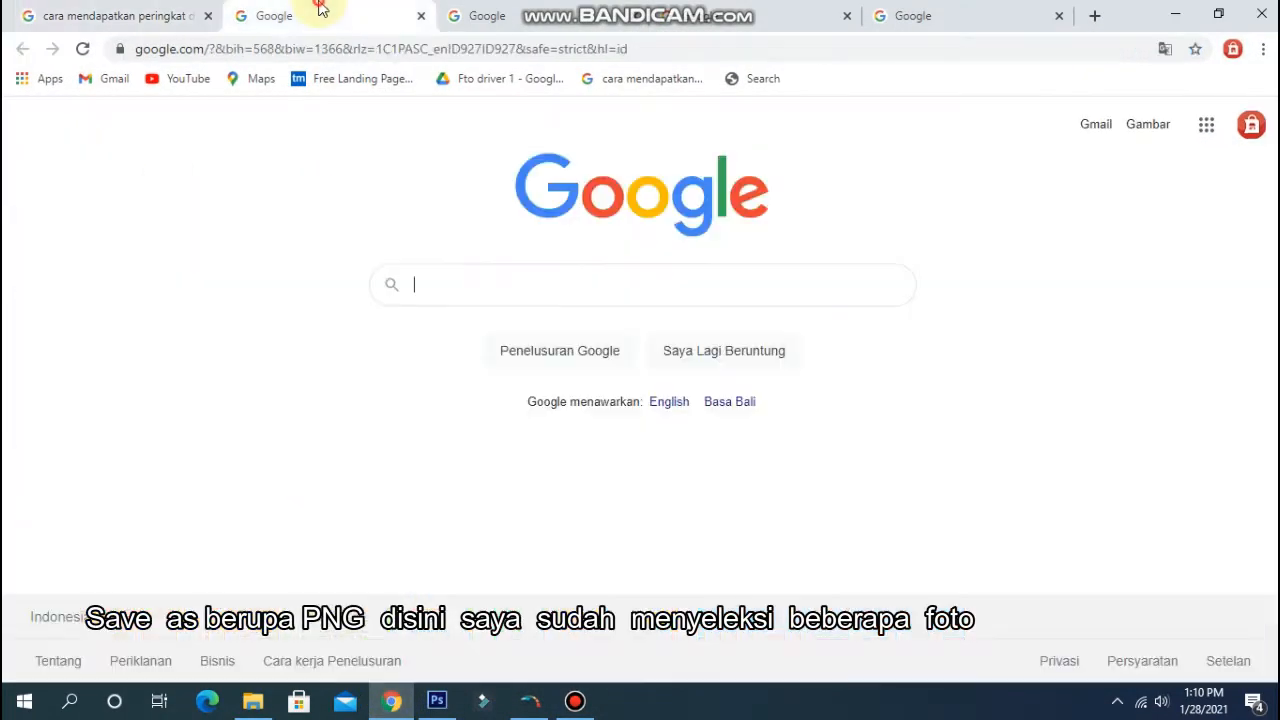
click(512, 285)
text(pin)
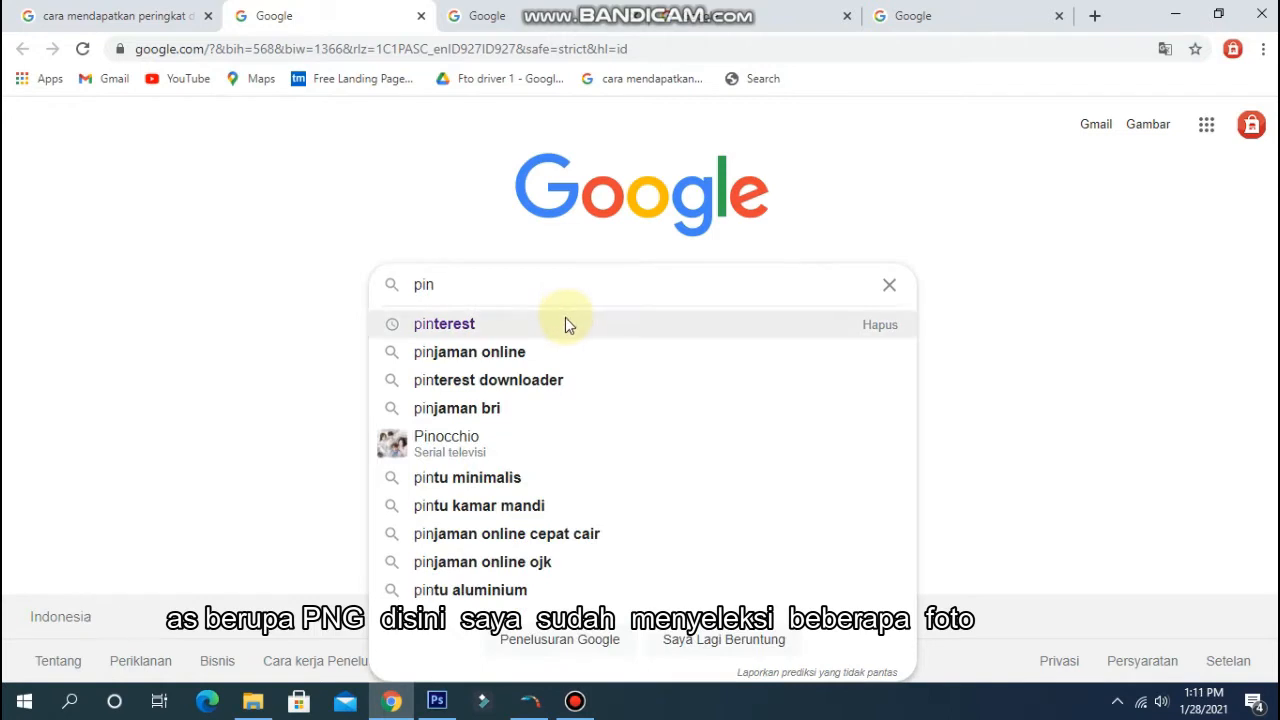
click(564, 321)
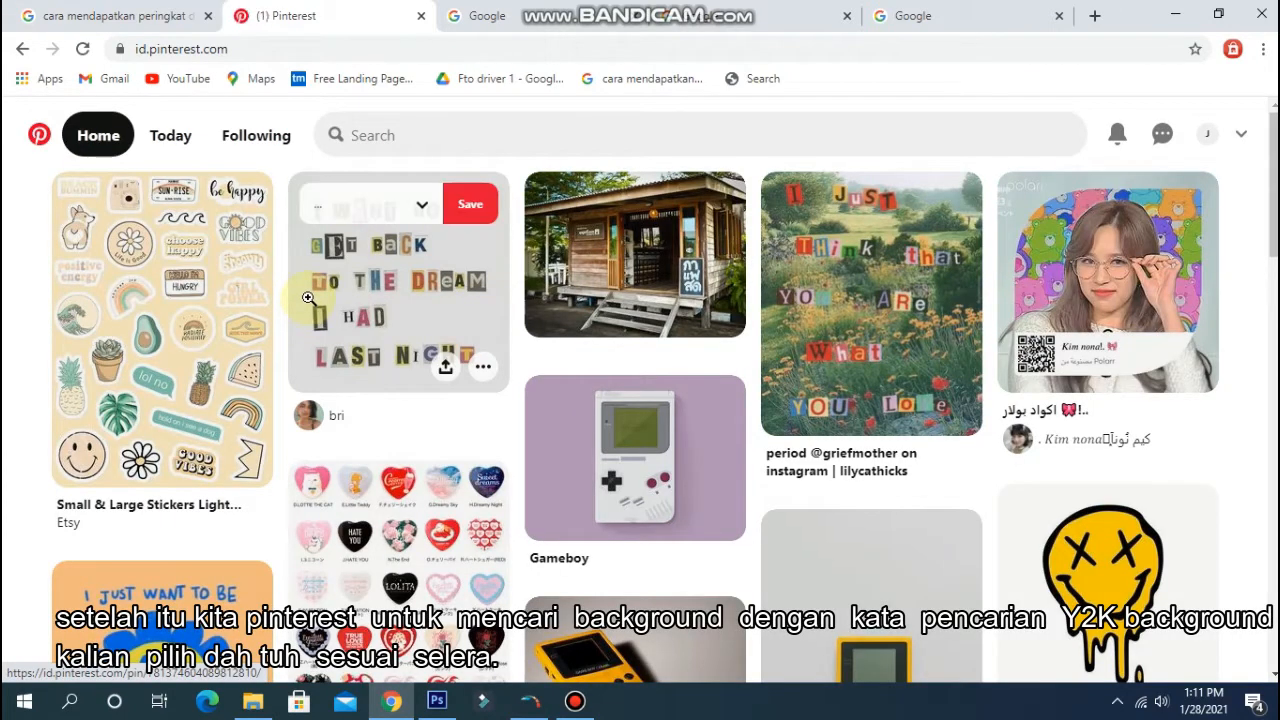
Search Pinterest for "y2k background" and browse the resulting images.
click(389, 143)
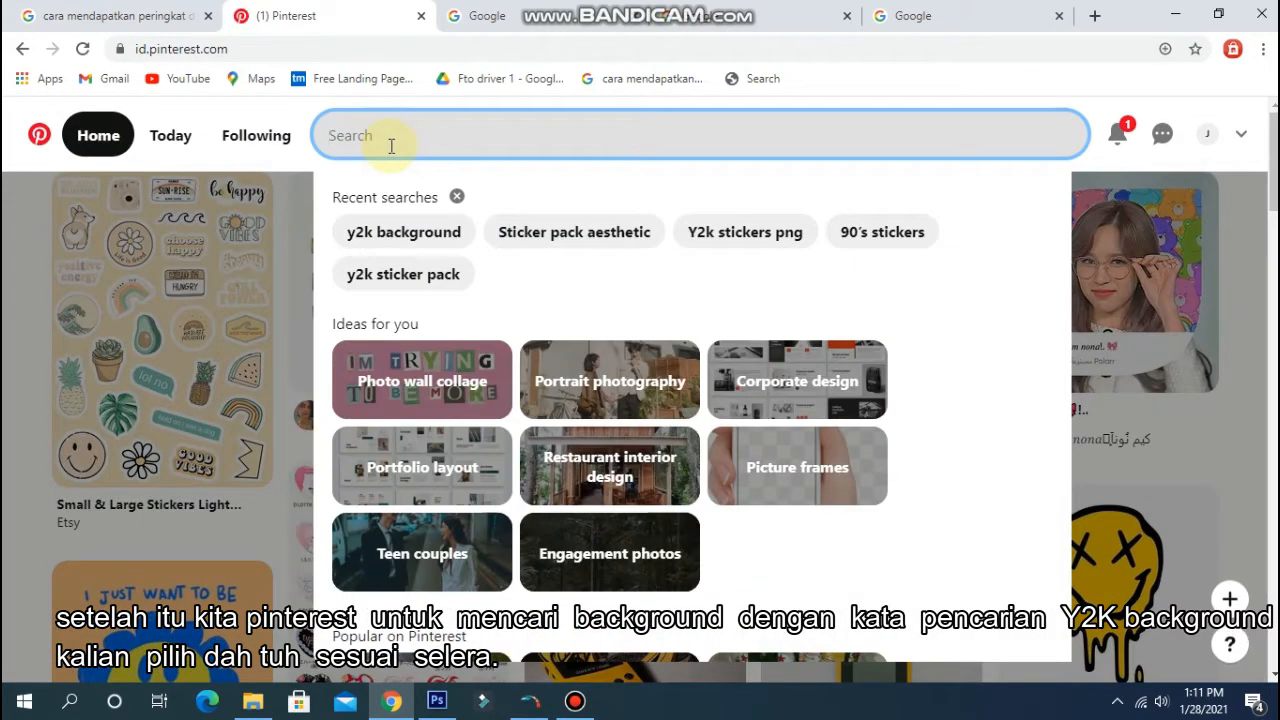
text(y2)
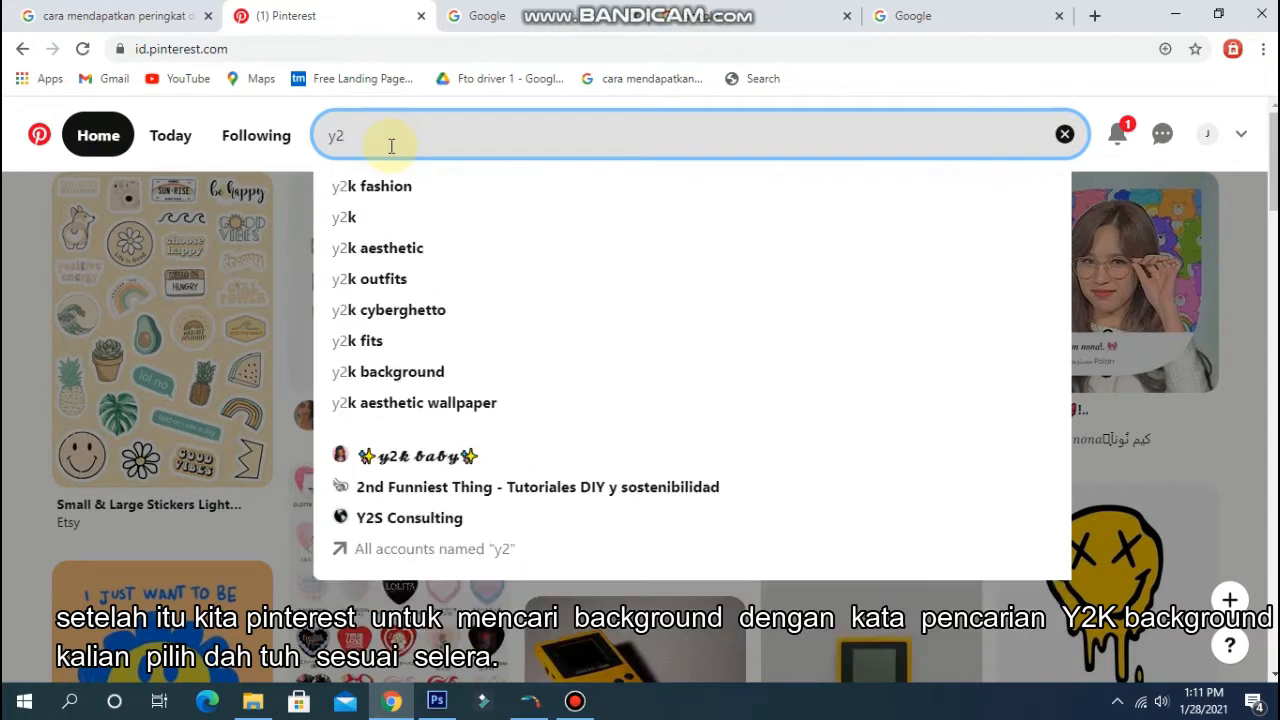
text(k bac)
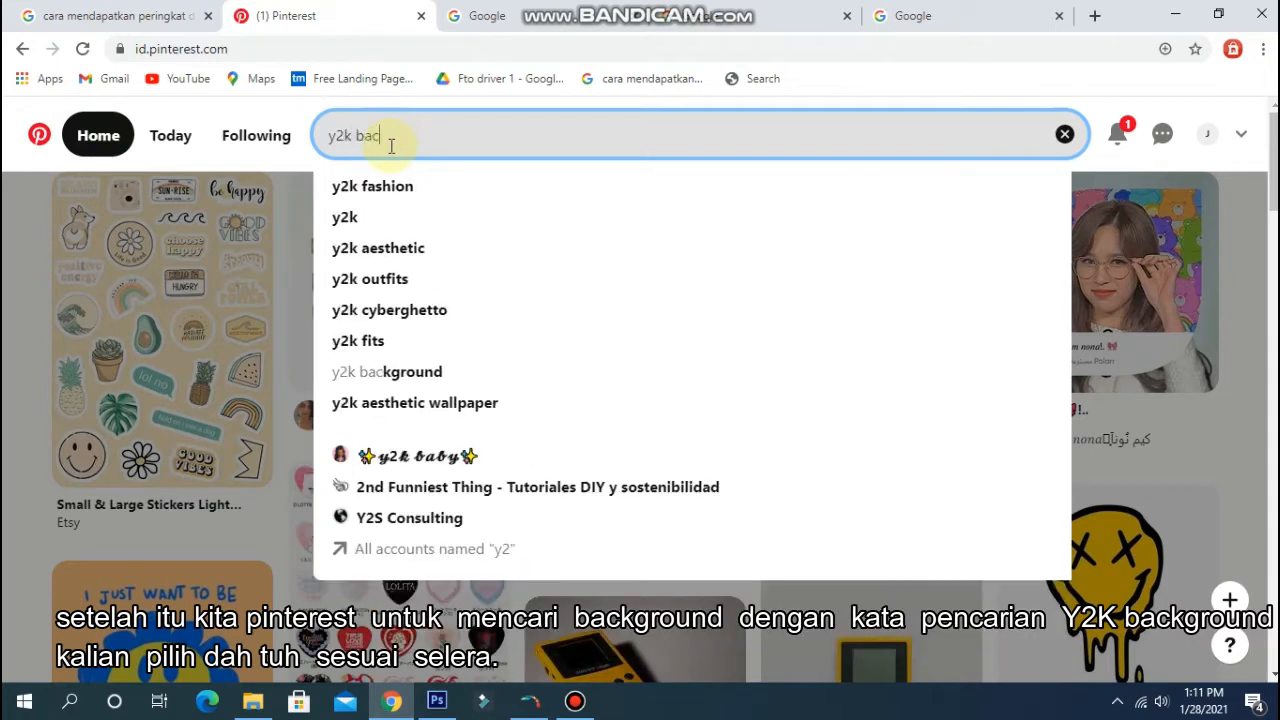
text(kground)
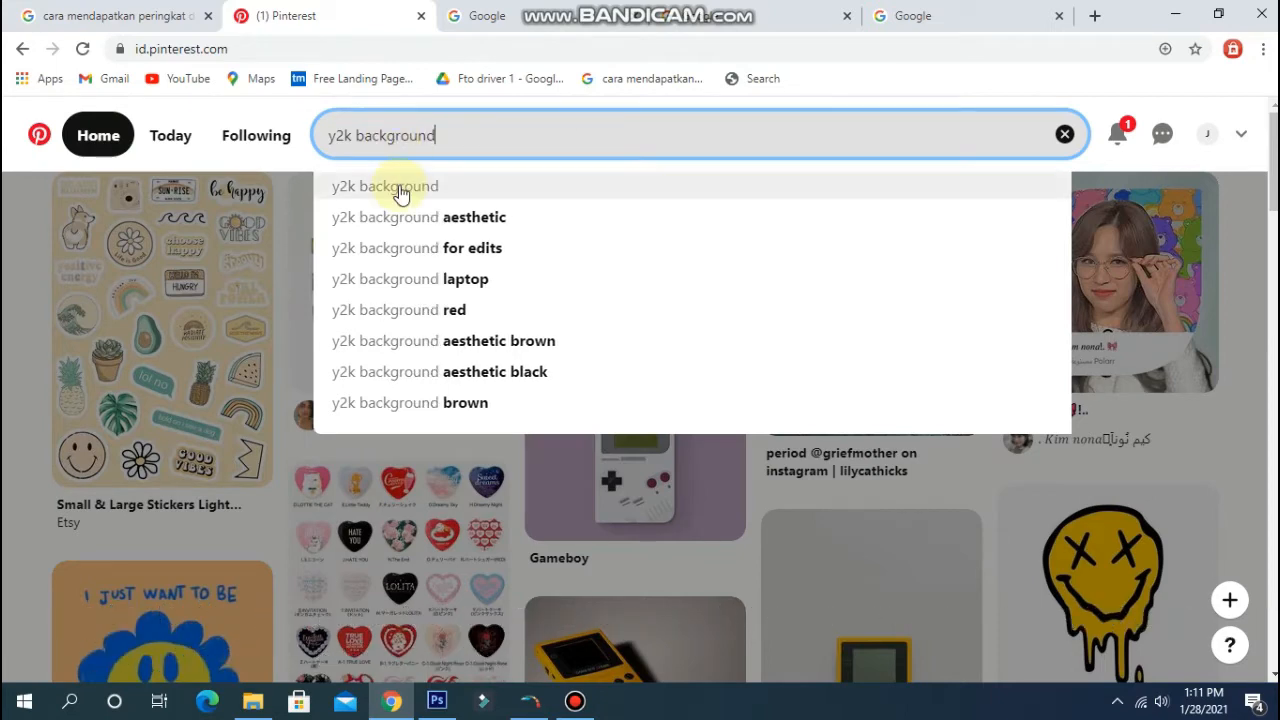
click(400, 194)
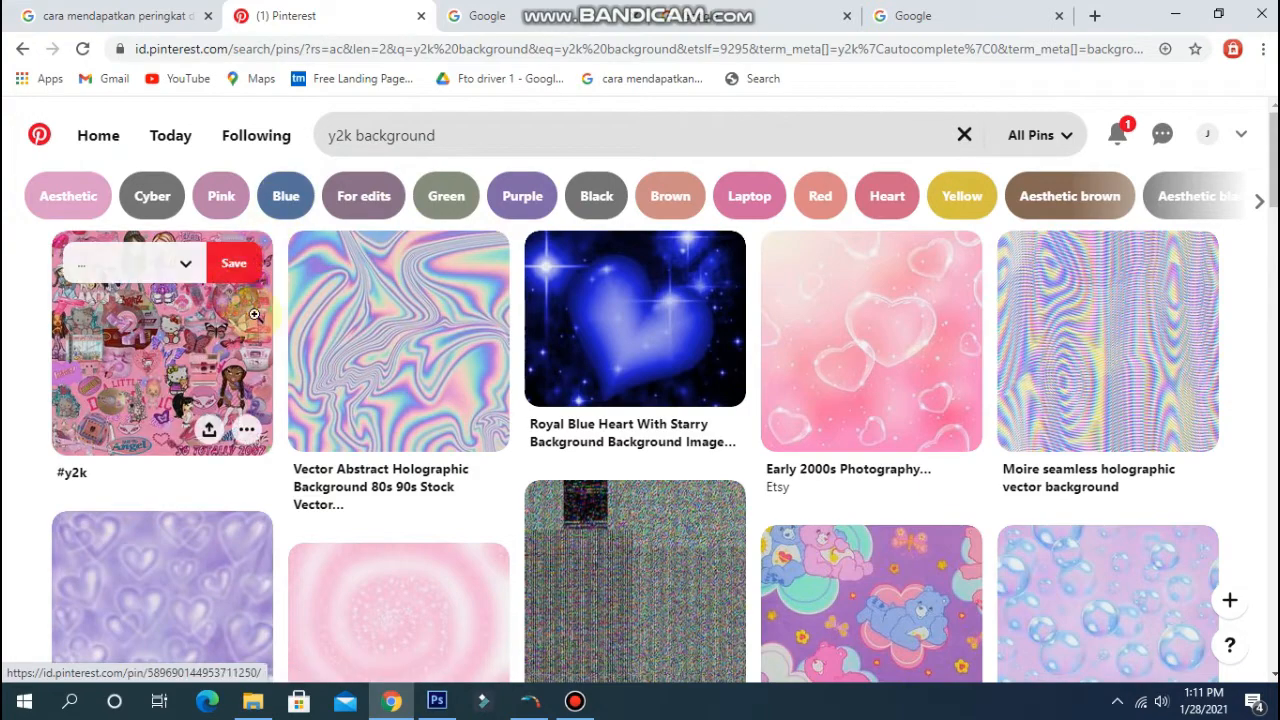
scroll(411, 350, down, 1)
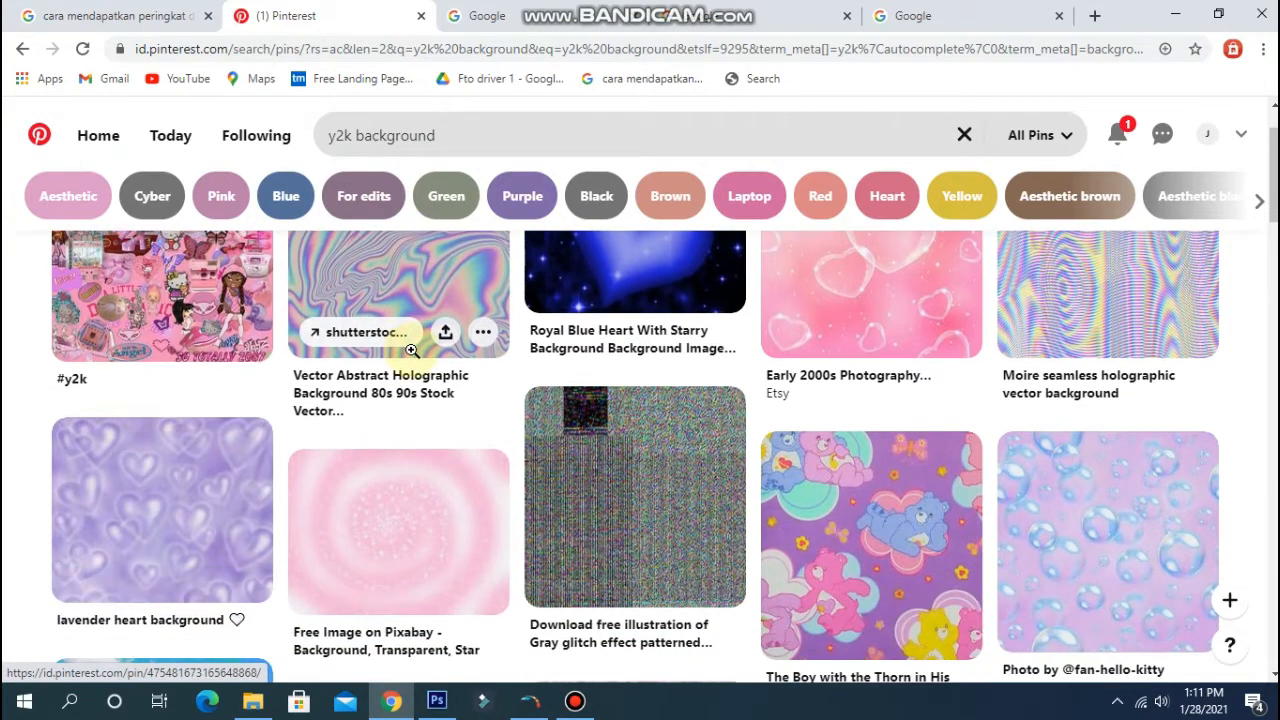
Browse the y2k background results, view the pin with heart bubbles in a blue sky, and return to the results.
scroll(411, 349, down, 2)
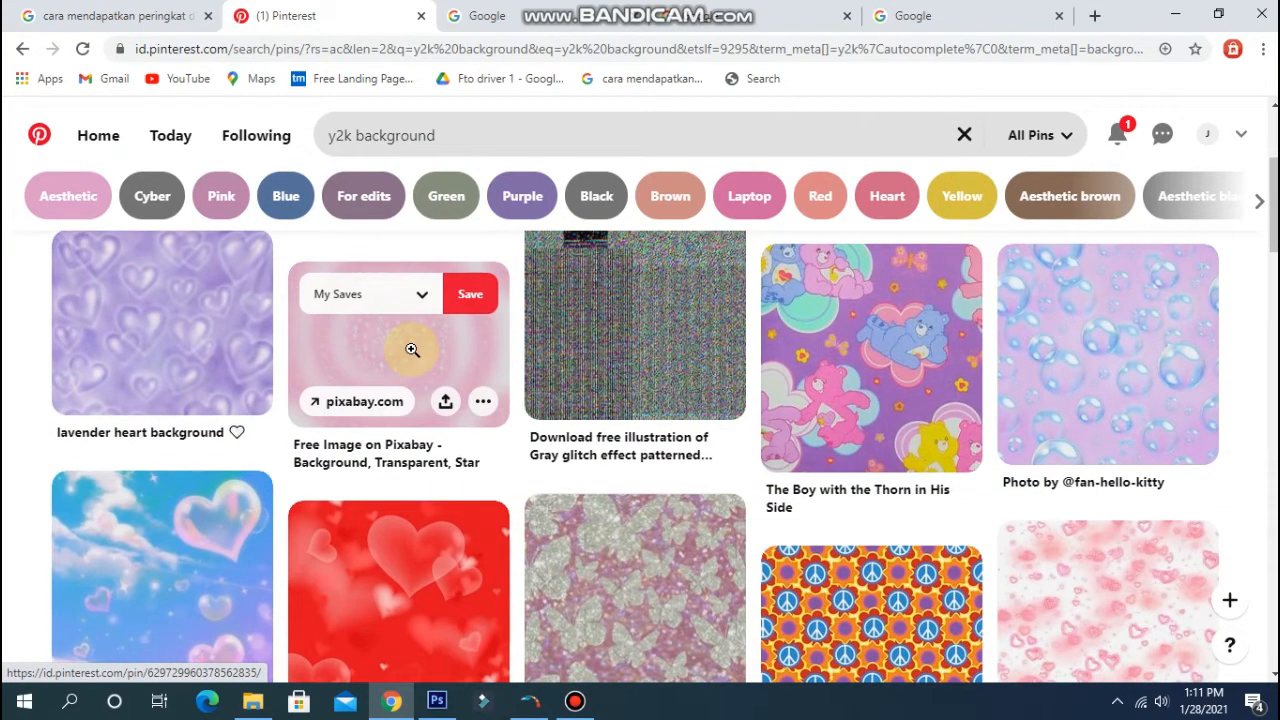
scroll(411, 349, up, 2)
scroll(411, 349, down, 4)
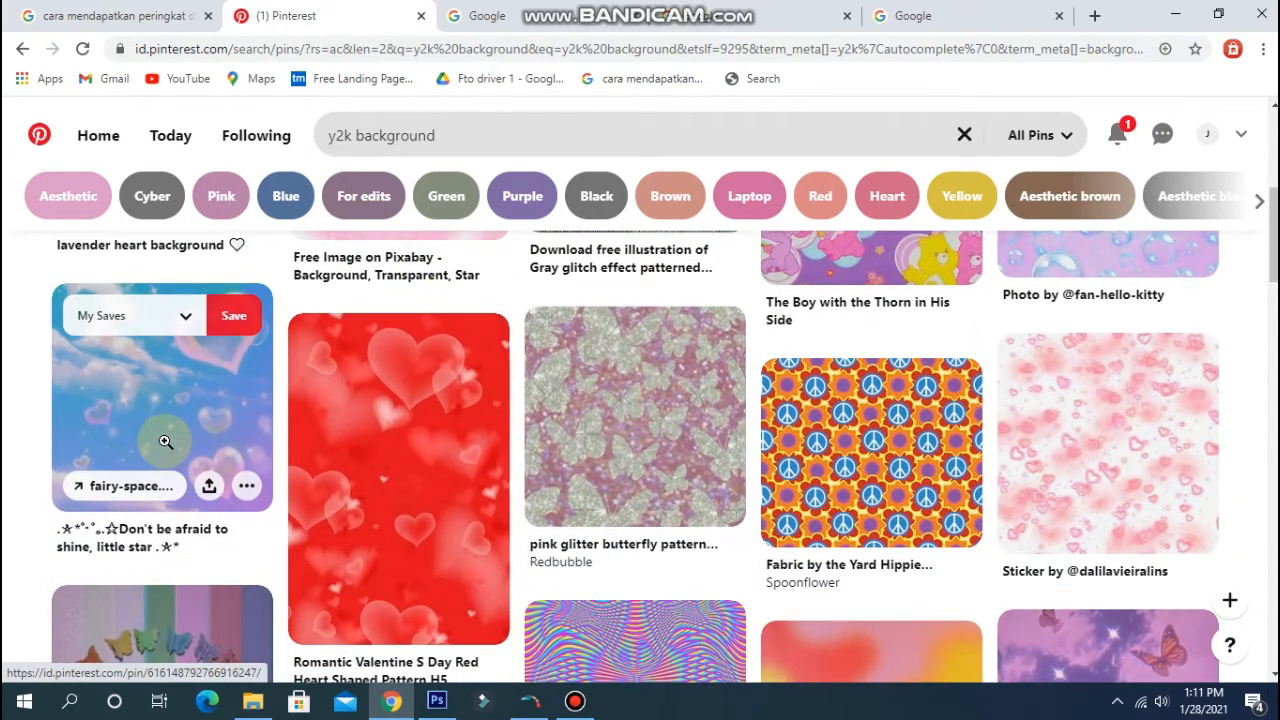
click(165, 441)
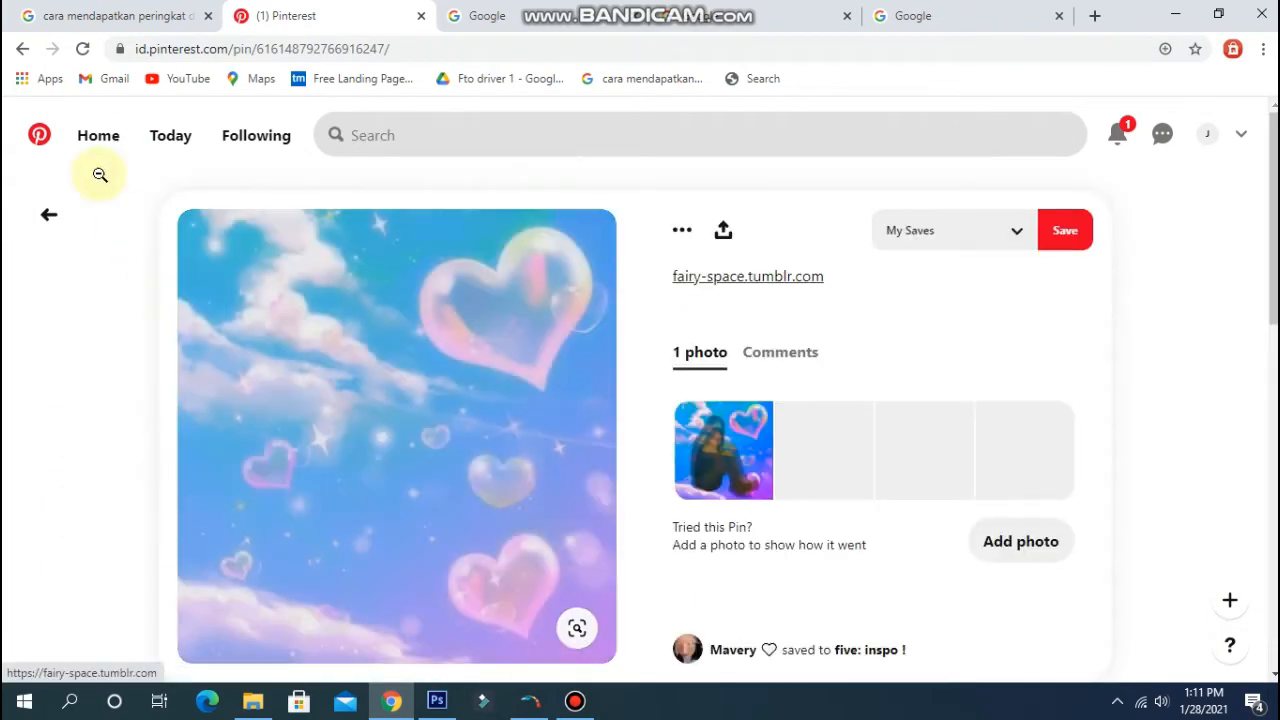
click(24, 55)
Browse further through the y2k background results and open the purple sky pin titled "aesthetic indie butterflies".
scroll(665, 455, down, 3)
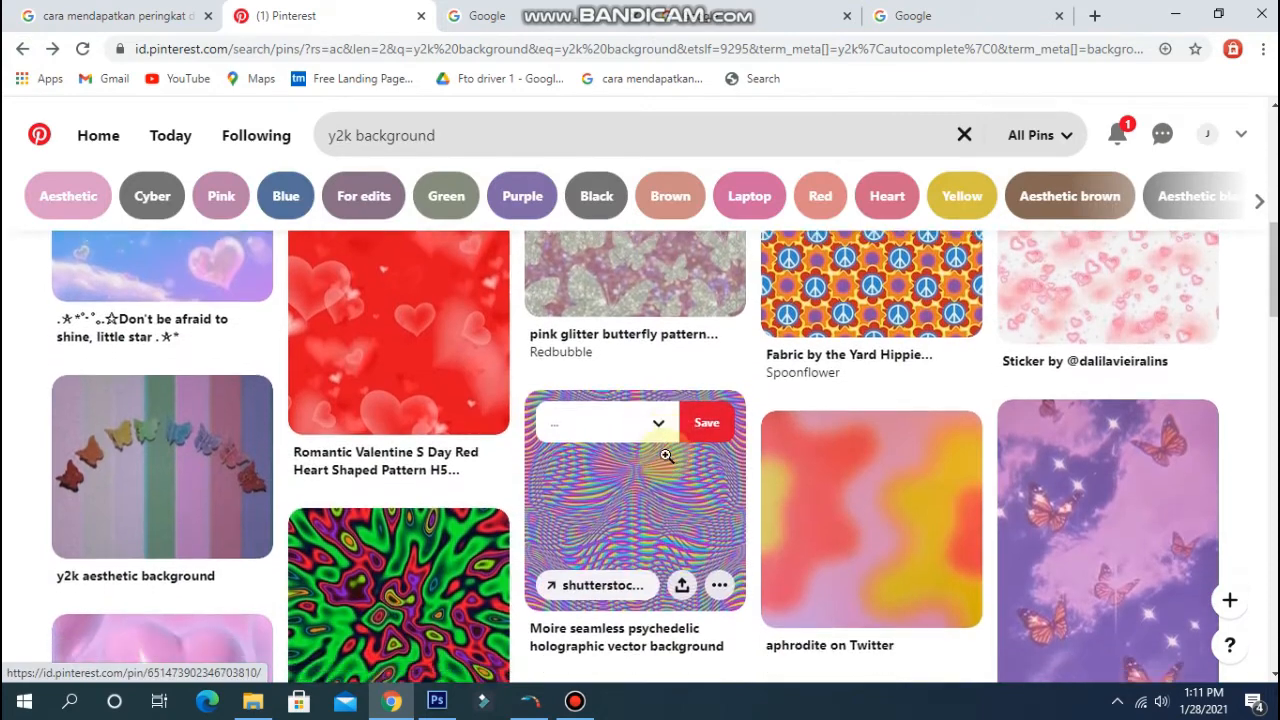
scroll(665, 455, down, 3)
scroll(1138, 418, down, 1)
scroll(1137, 419, down, 5)
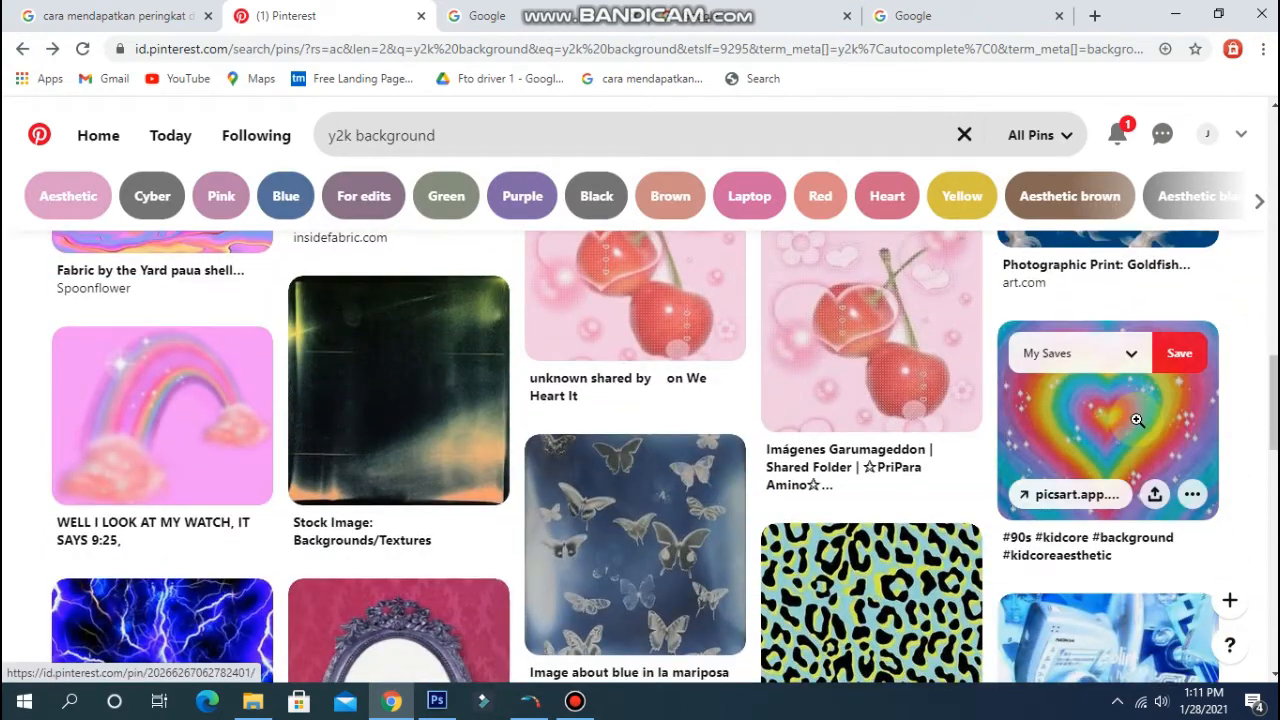
scroll(1137, 419, up, 5)
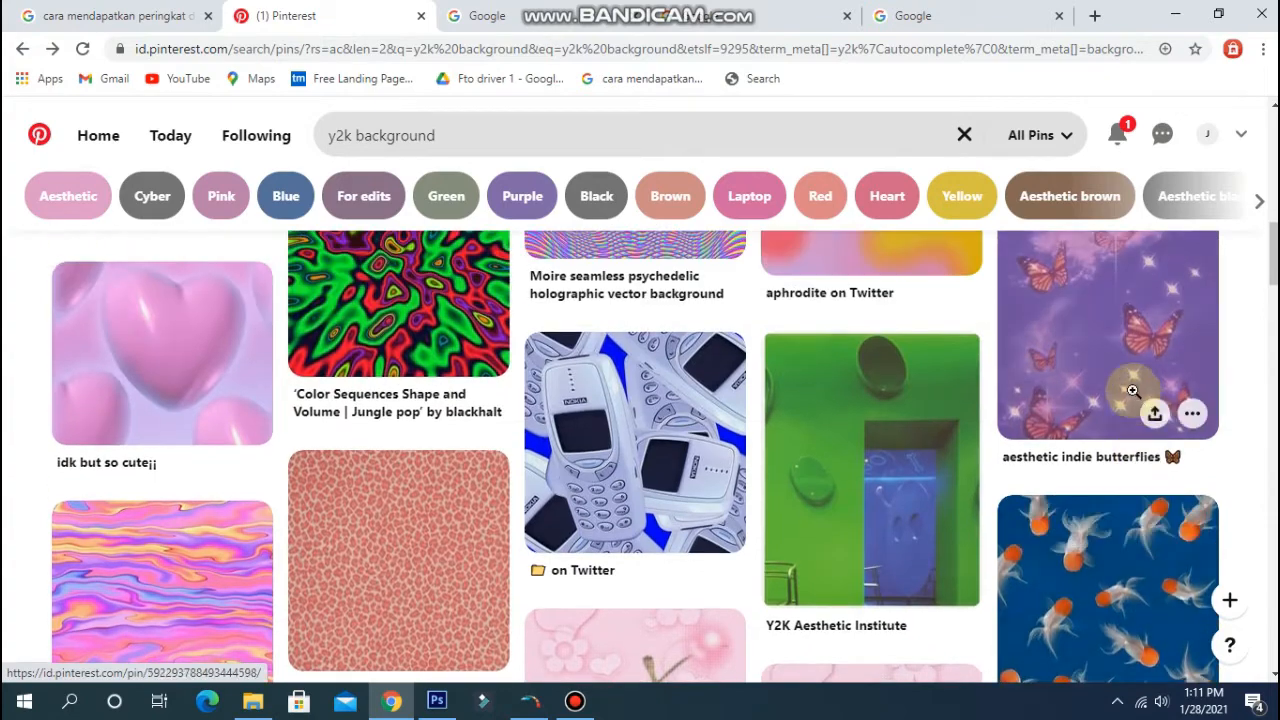
click(1093, 356)
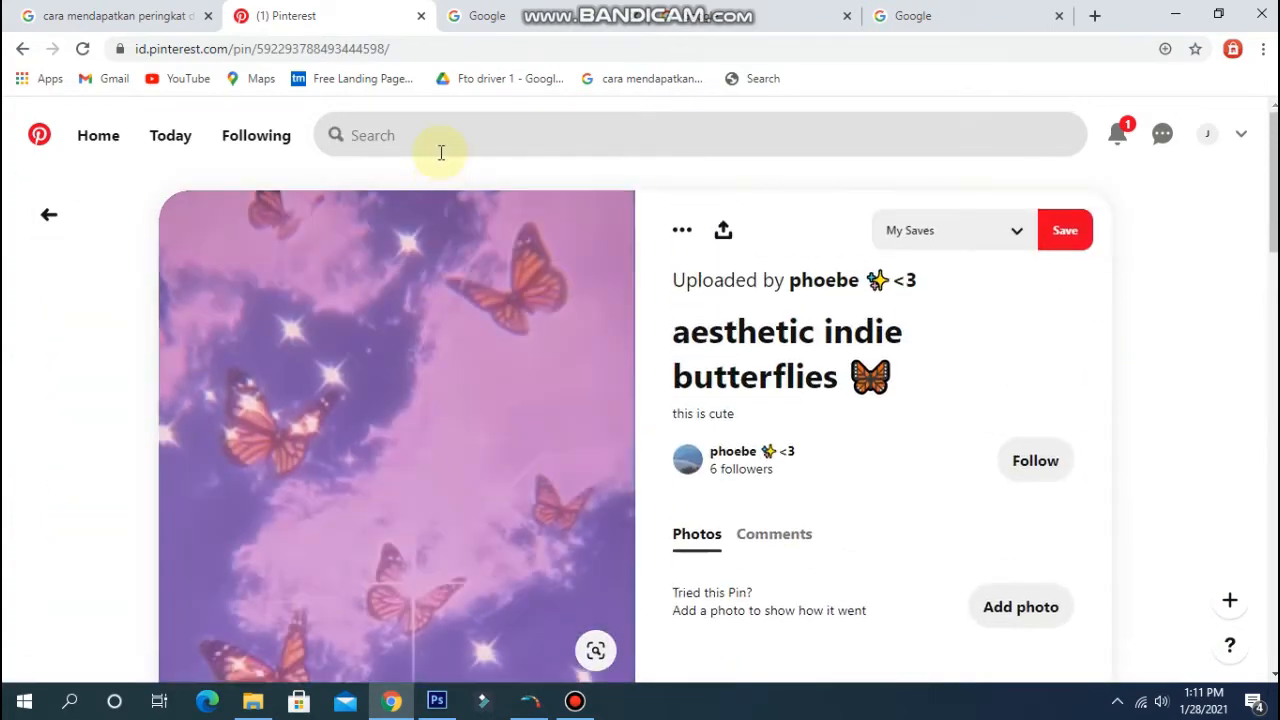
Search Pinterest for "y2k stickers".
click(437, 149)
text(y2k)
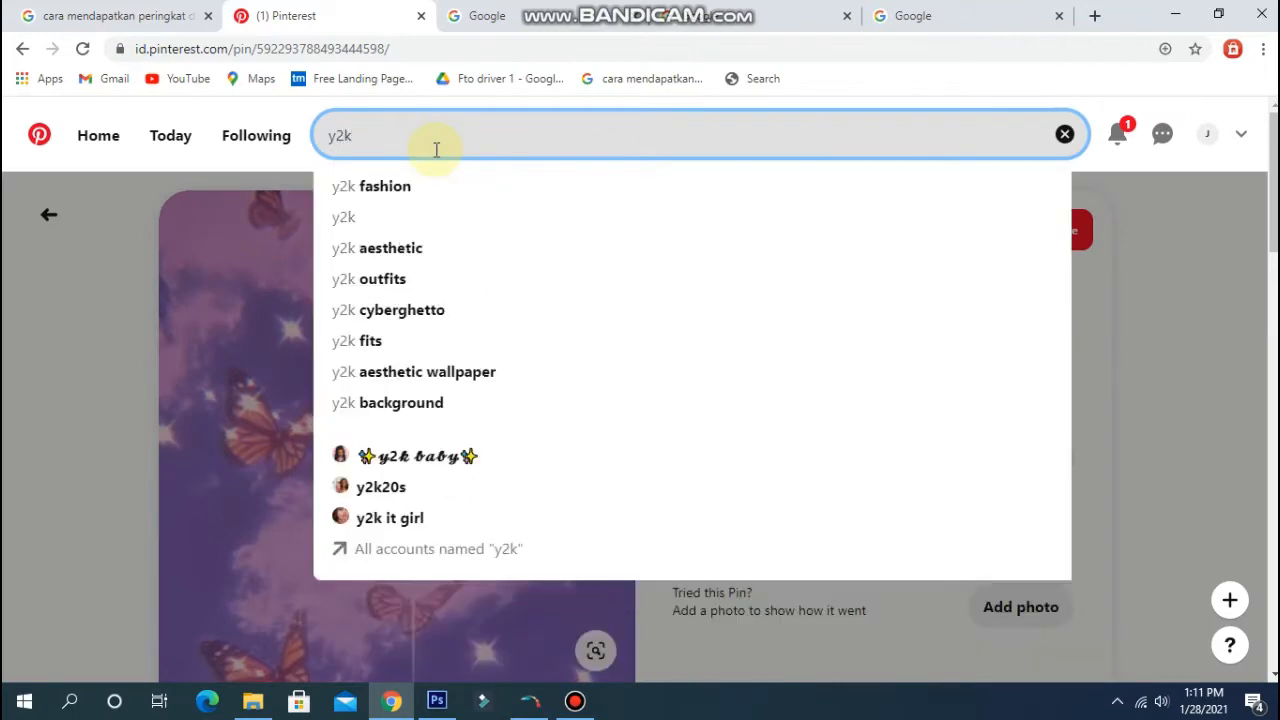
text( st)
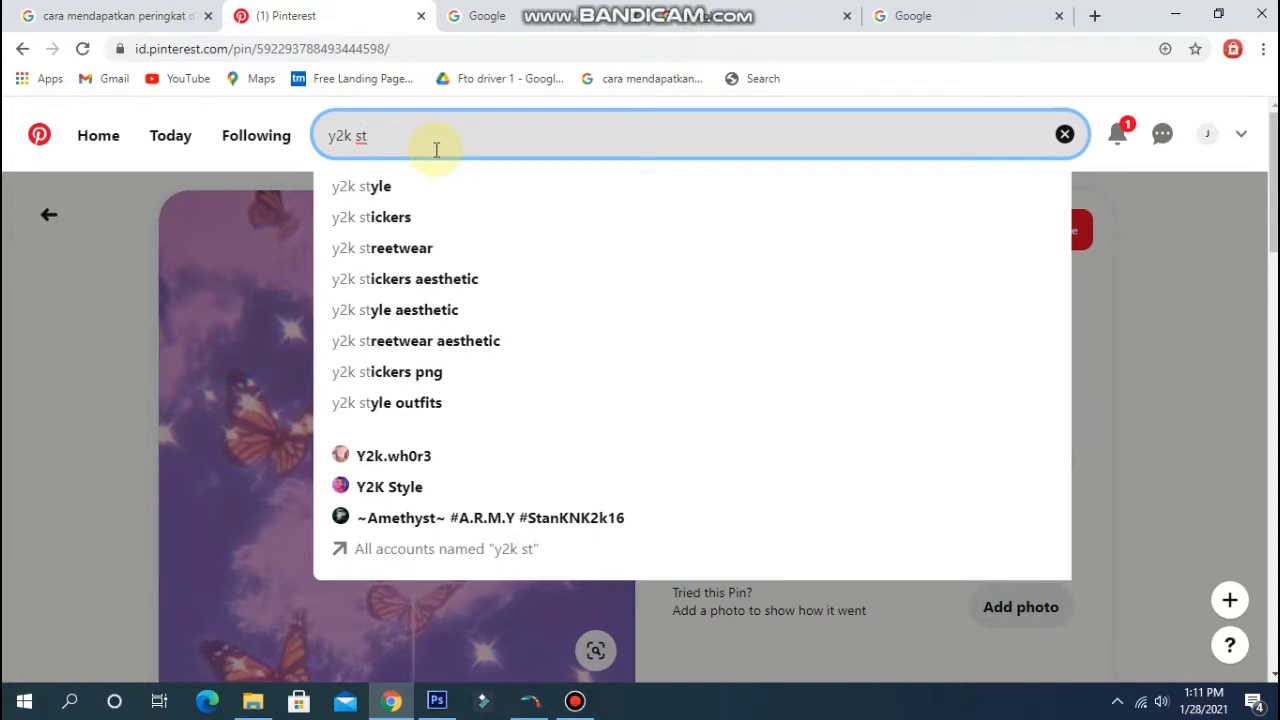
click(407, 222)
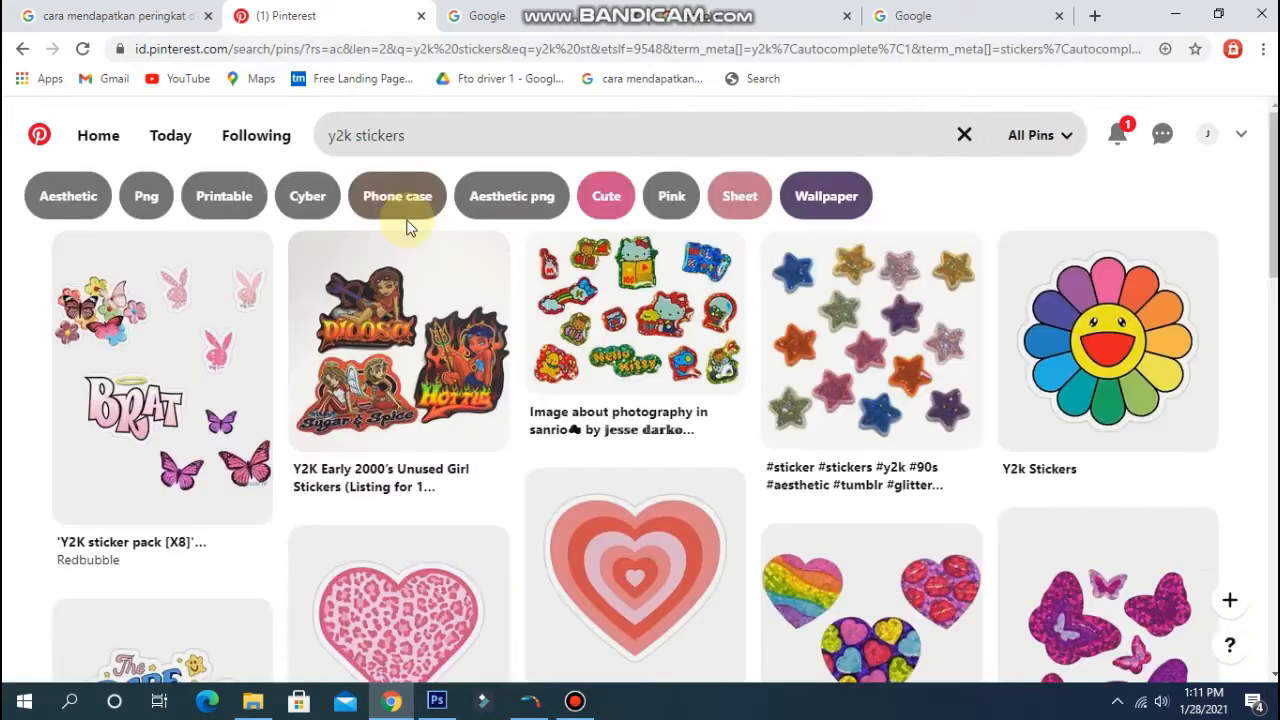
Open the rainbow smiling flower sticker pin from the results and examine the similar stickers suggested beneath it.
scroll(919, 418, down, 2)
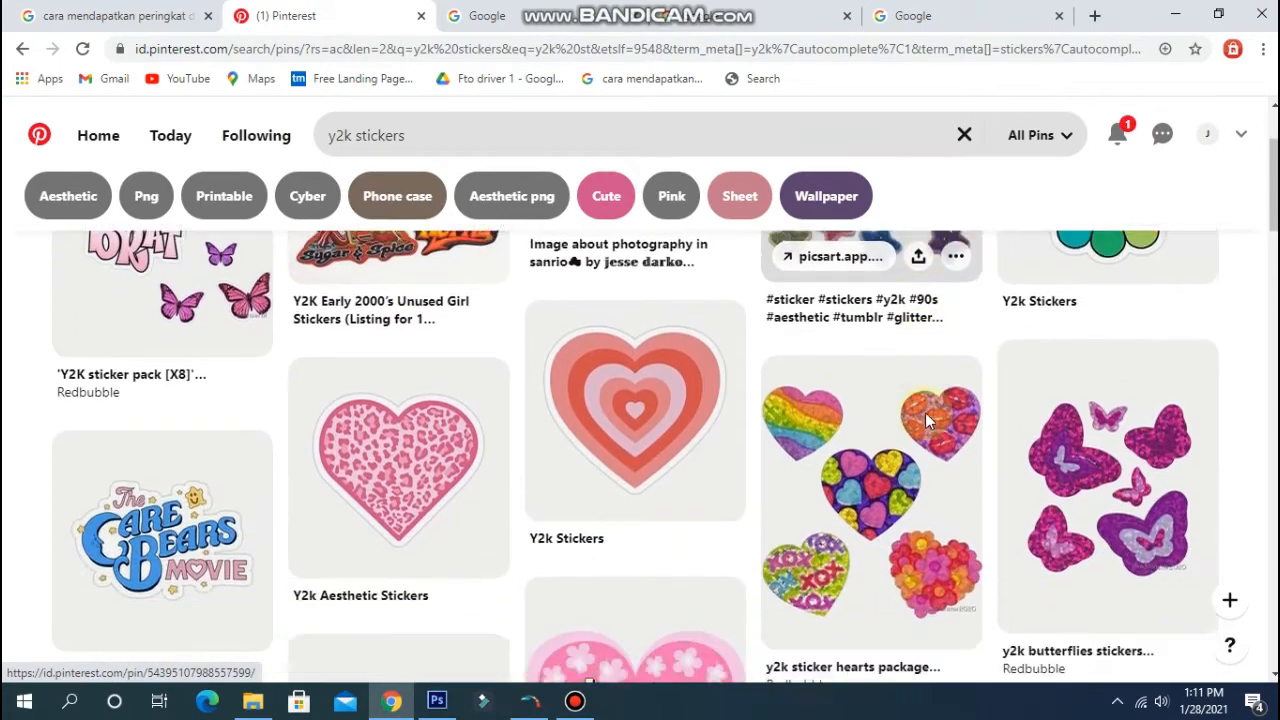
scroll(919, 418, up, 1)
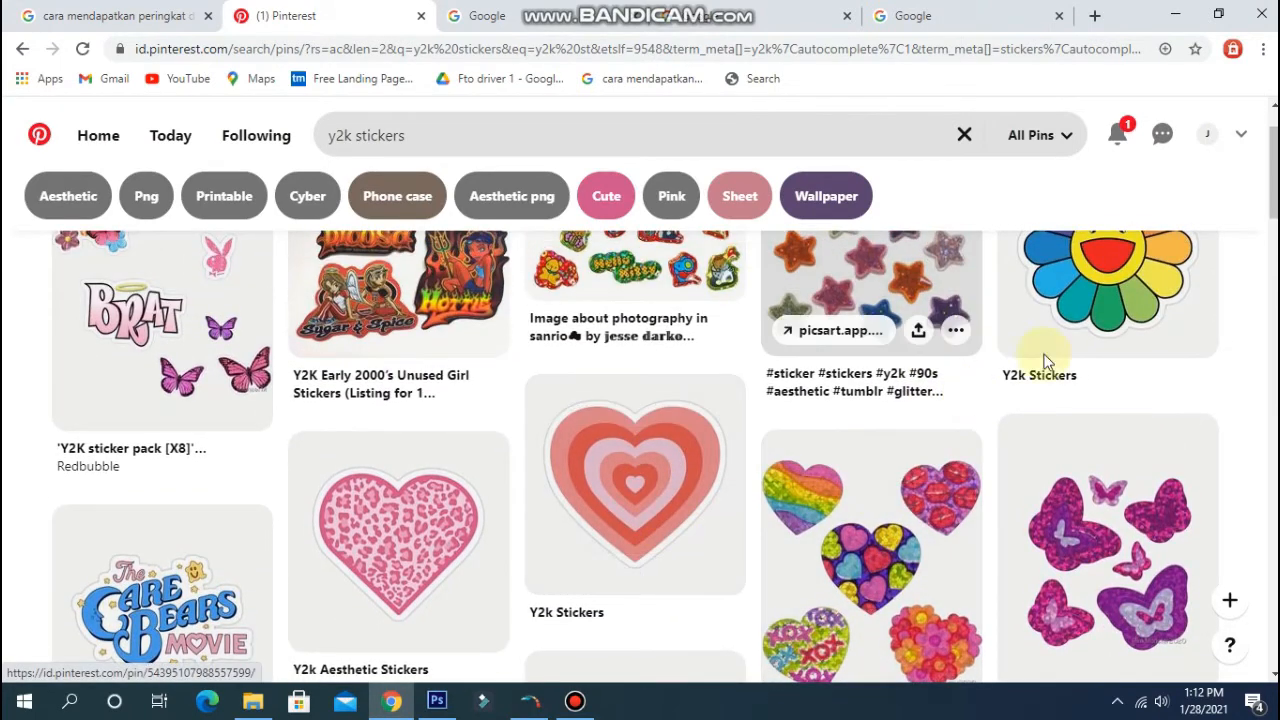
click(1109, 272)
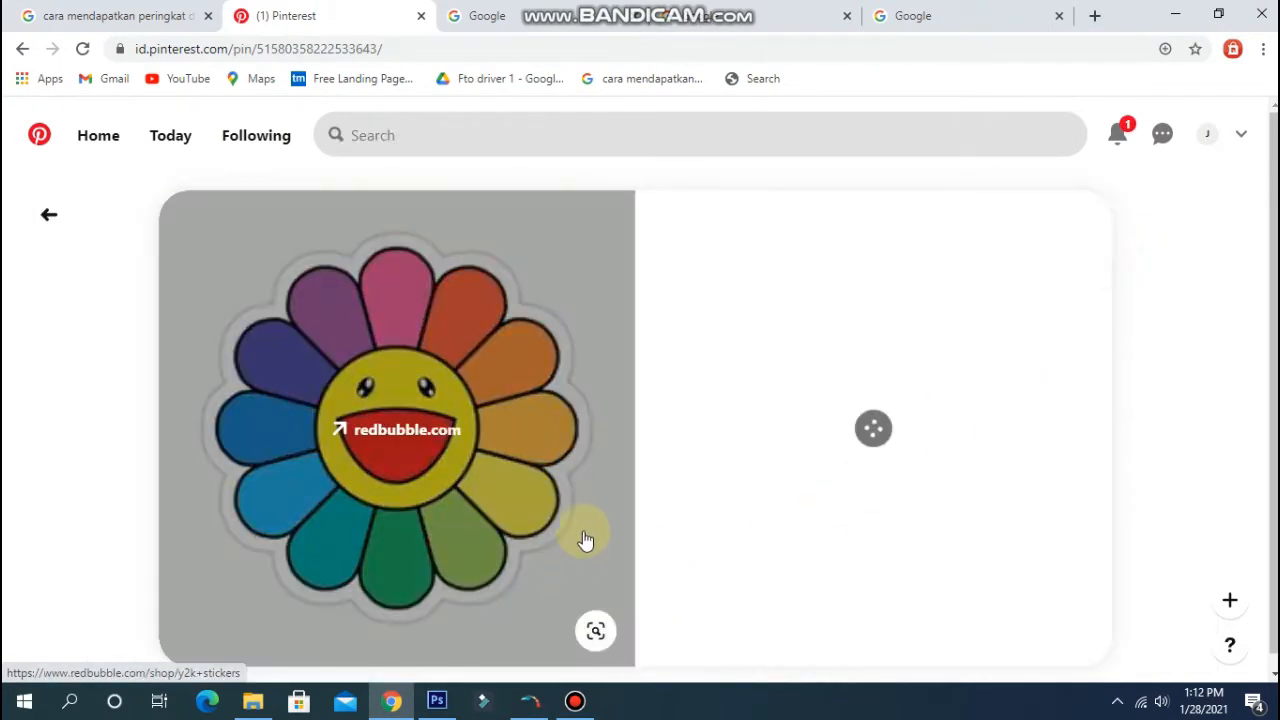
scroll(586, 510, down, 4)
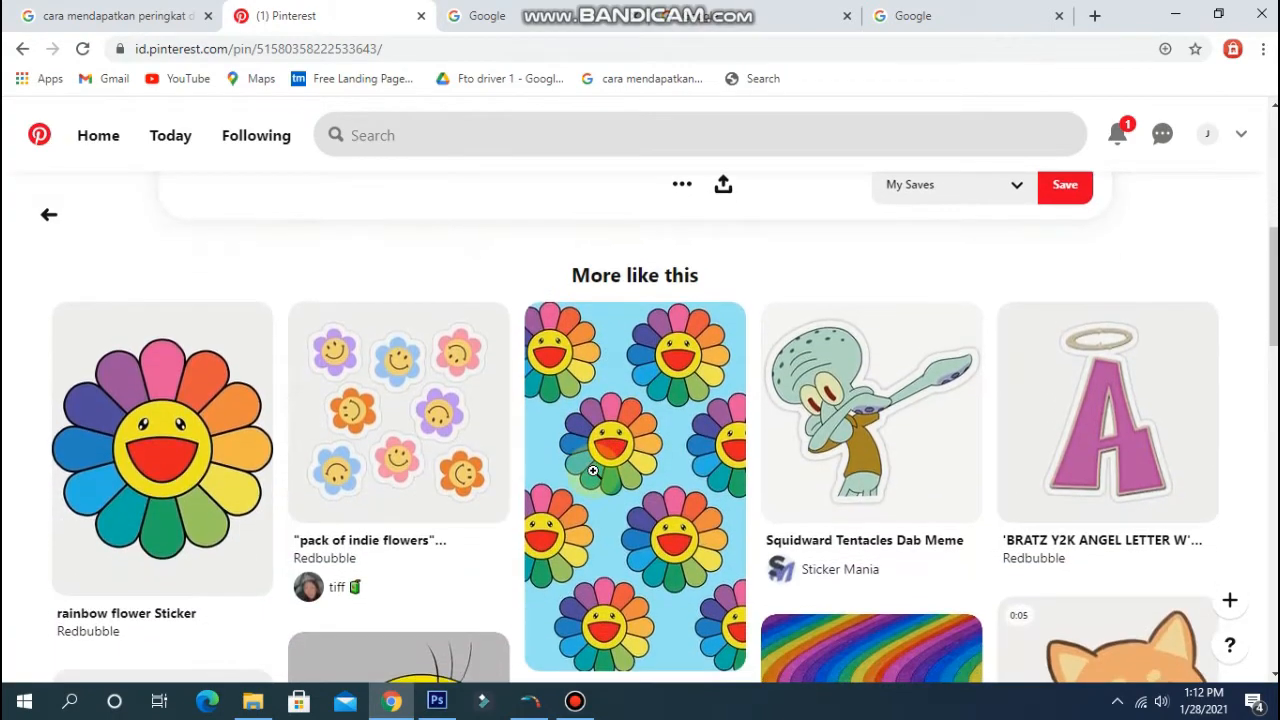
mouse_move(590, 469)
scroll(995, 445, down, 4)
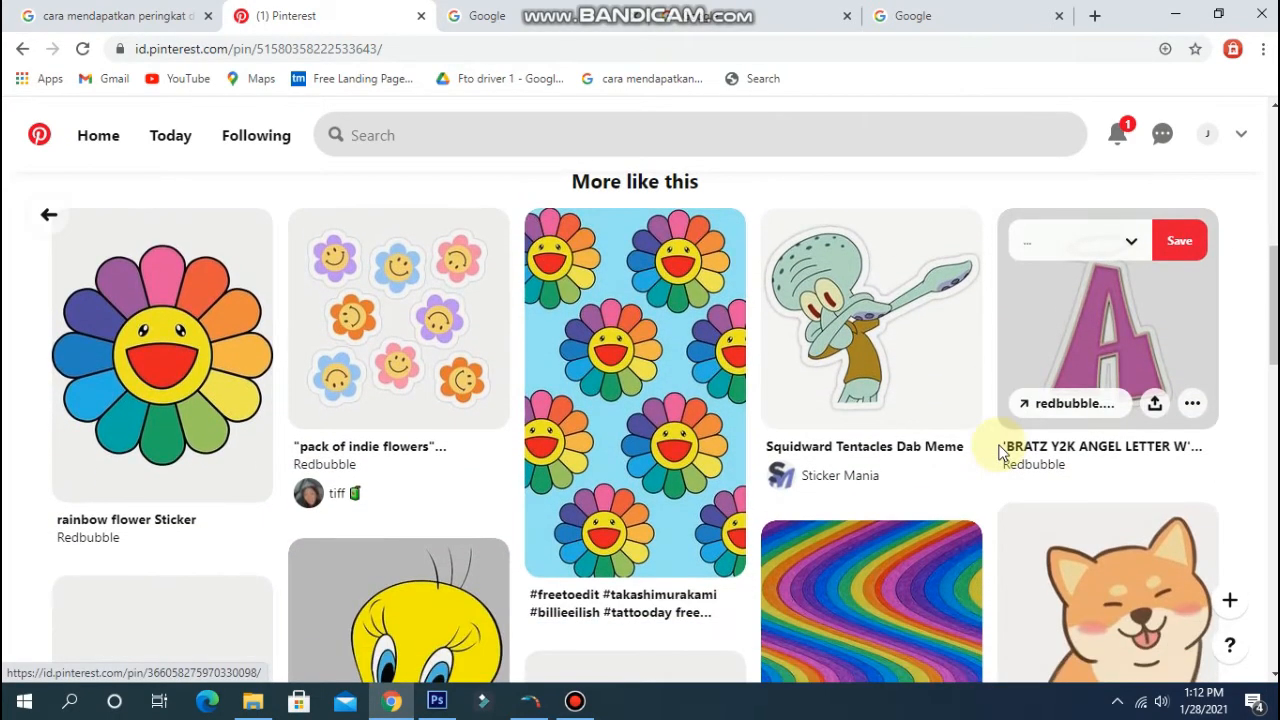
scroll(809, 518, down, 6)
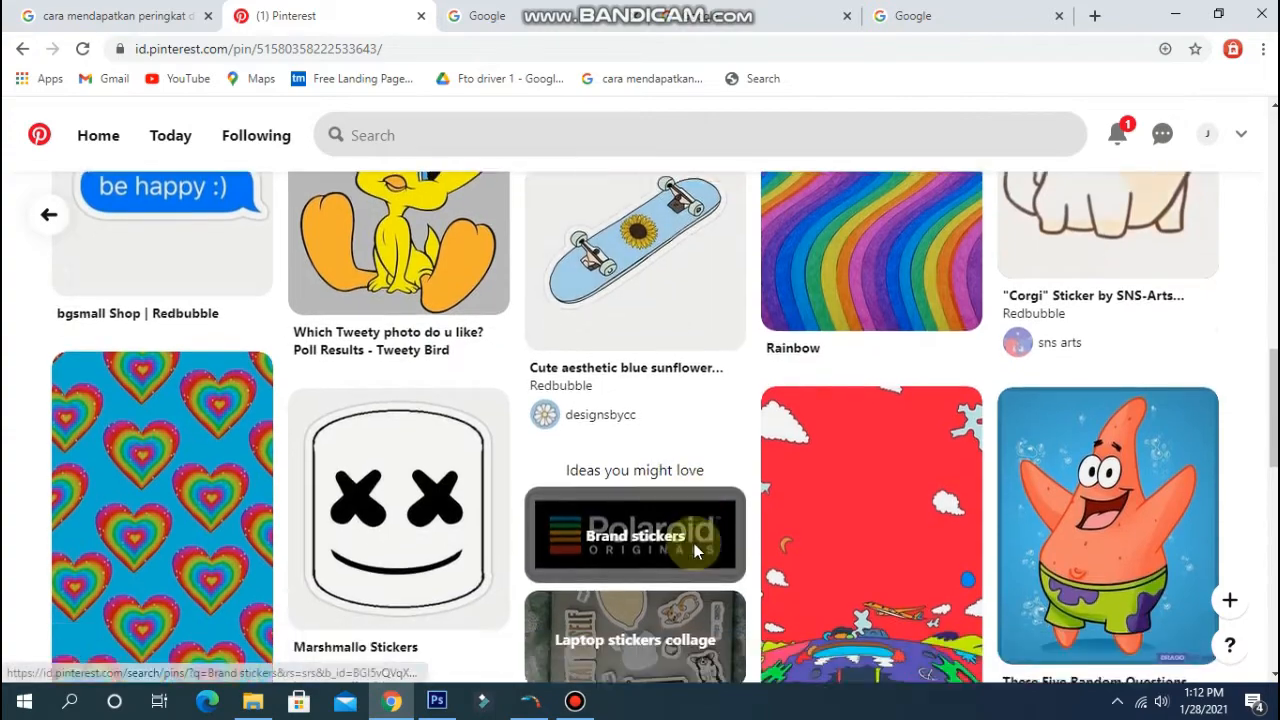
scroll(697, 551, down, 6)
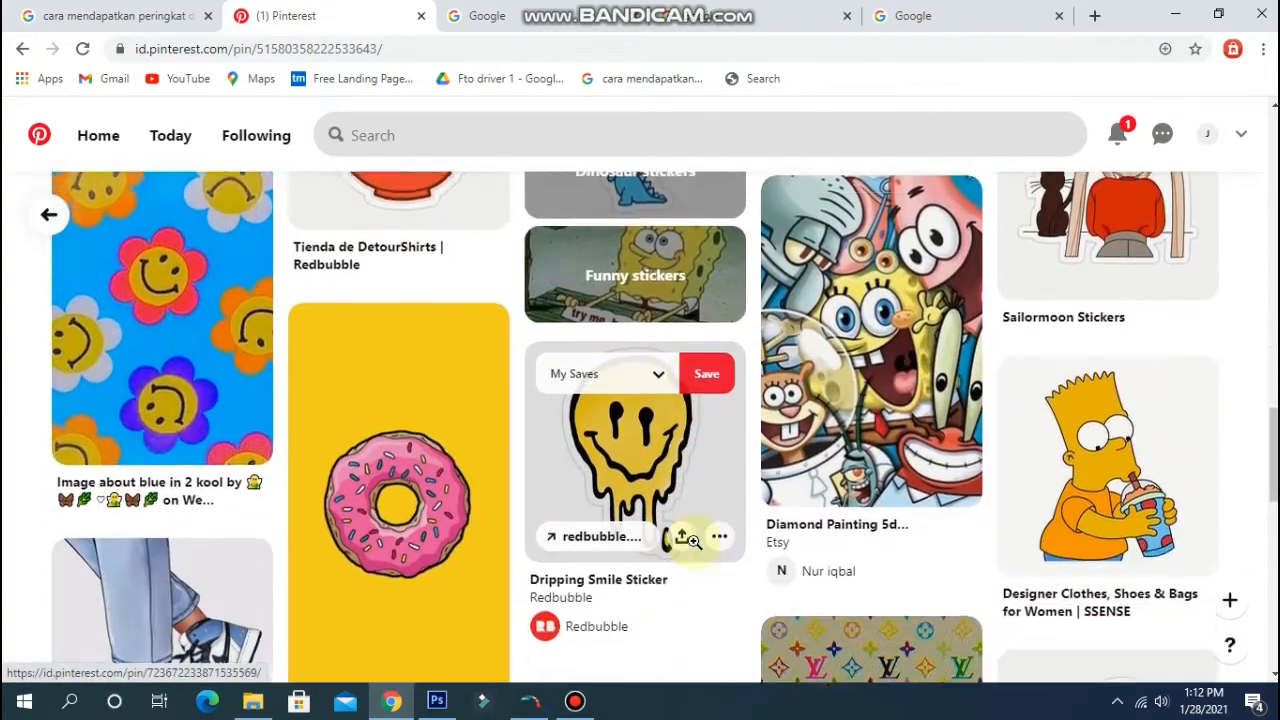
scroll(693, 540, down, 2)
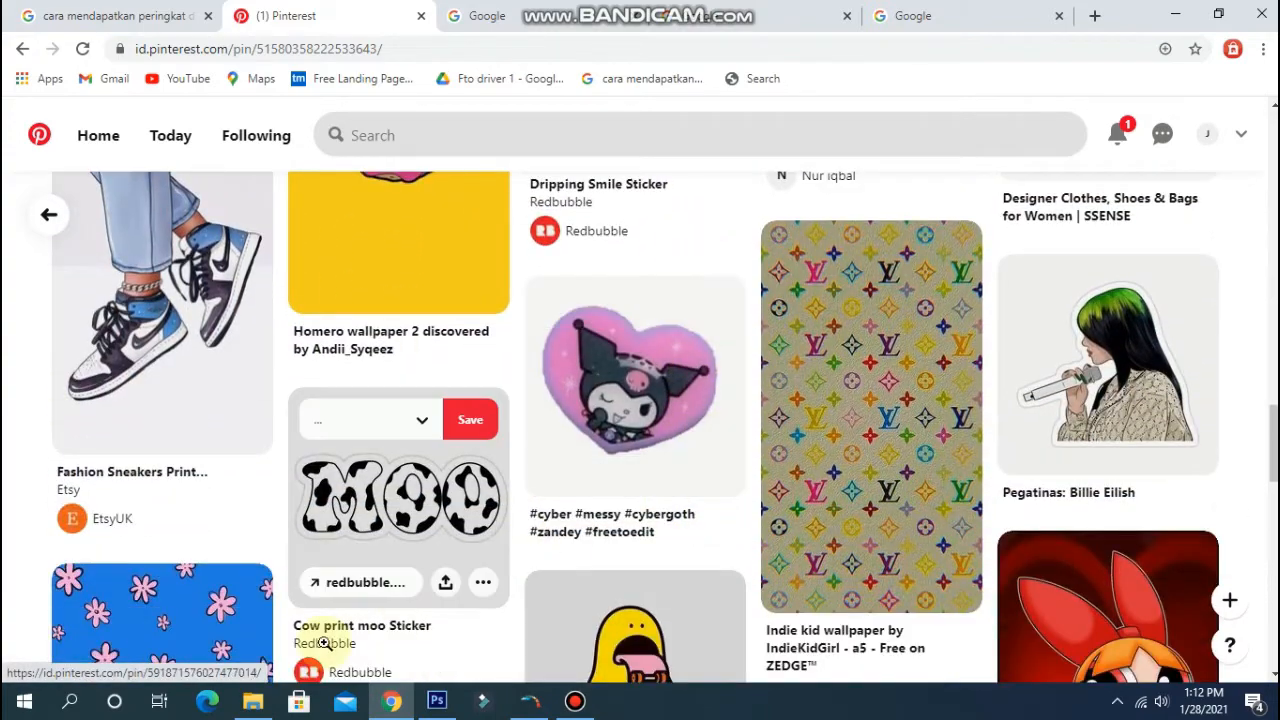
scroll(320, 630, down, 2)
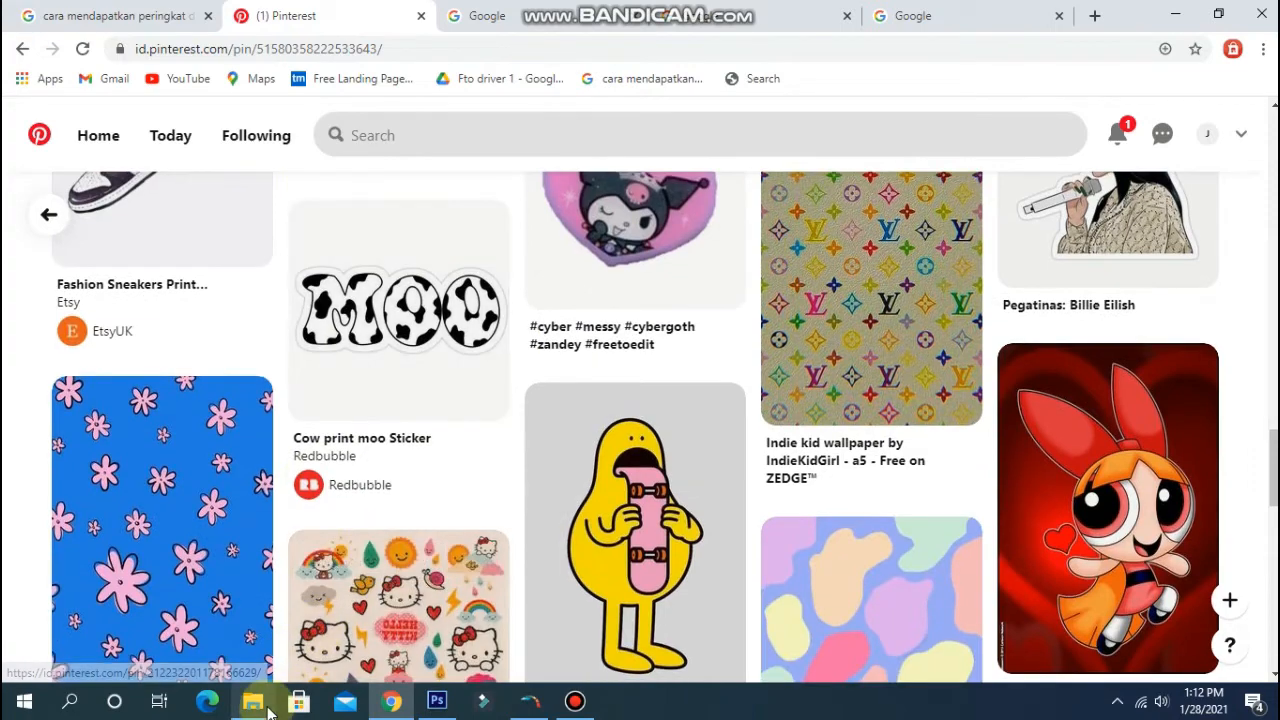
Switch to Photoshop and create a new white RGB document of 1080 × 1920 pixels at 72 pixels/inch.
click(262, 704)
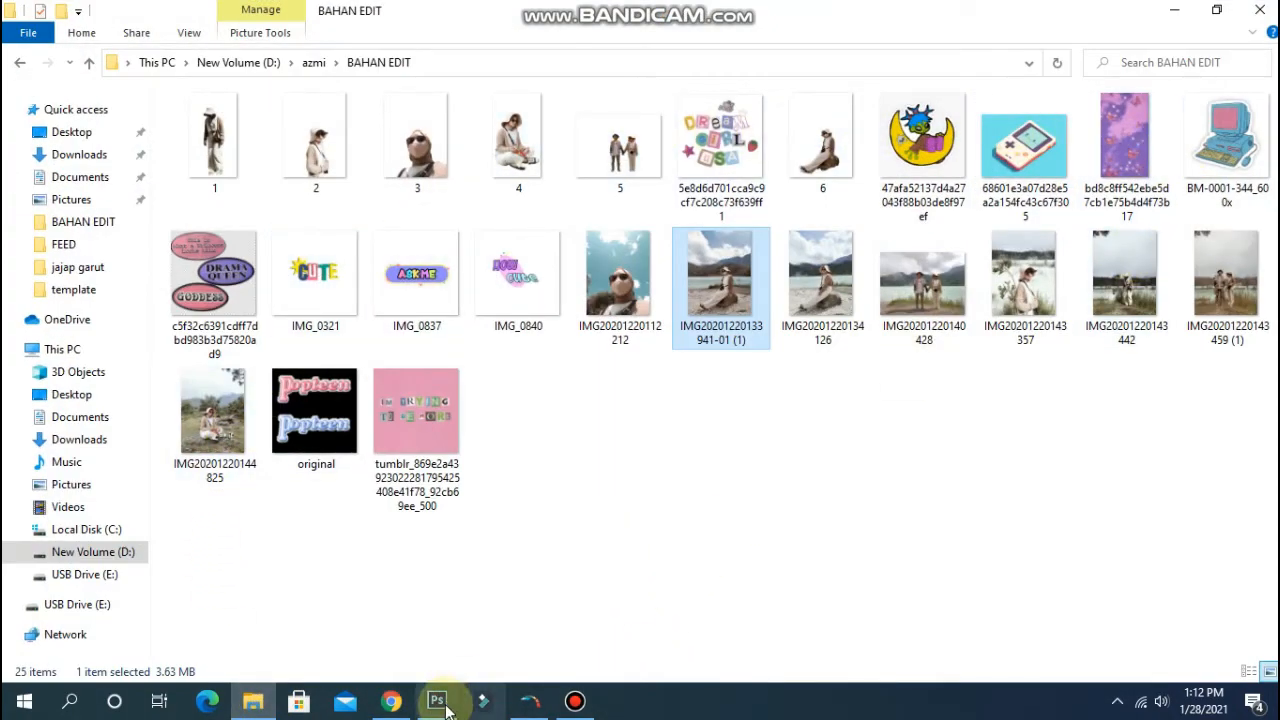
click(440, 702)
click(54, 13)
click(62, 36)
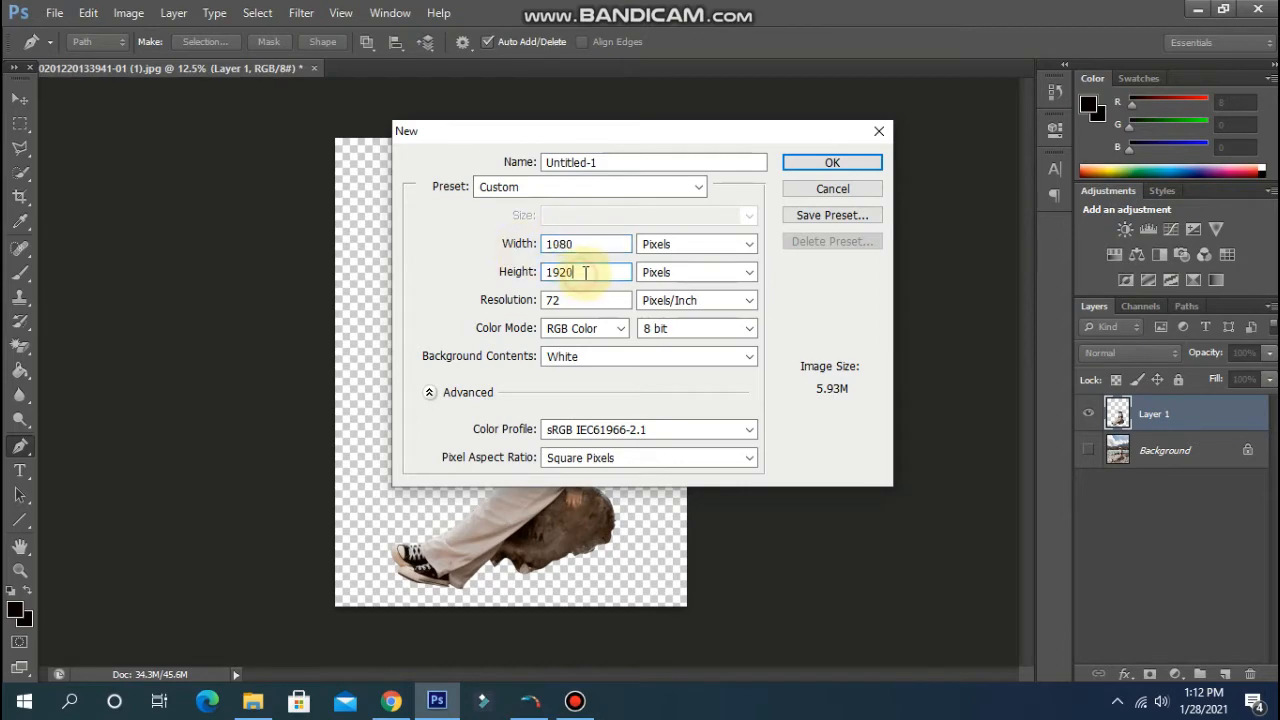
click(856, 165)
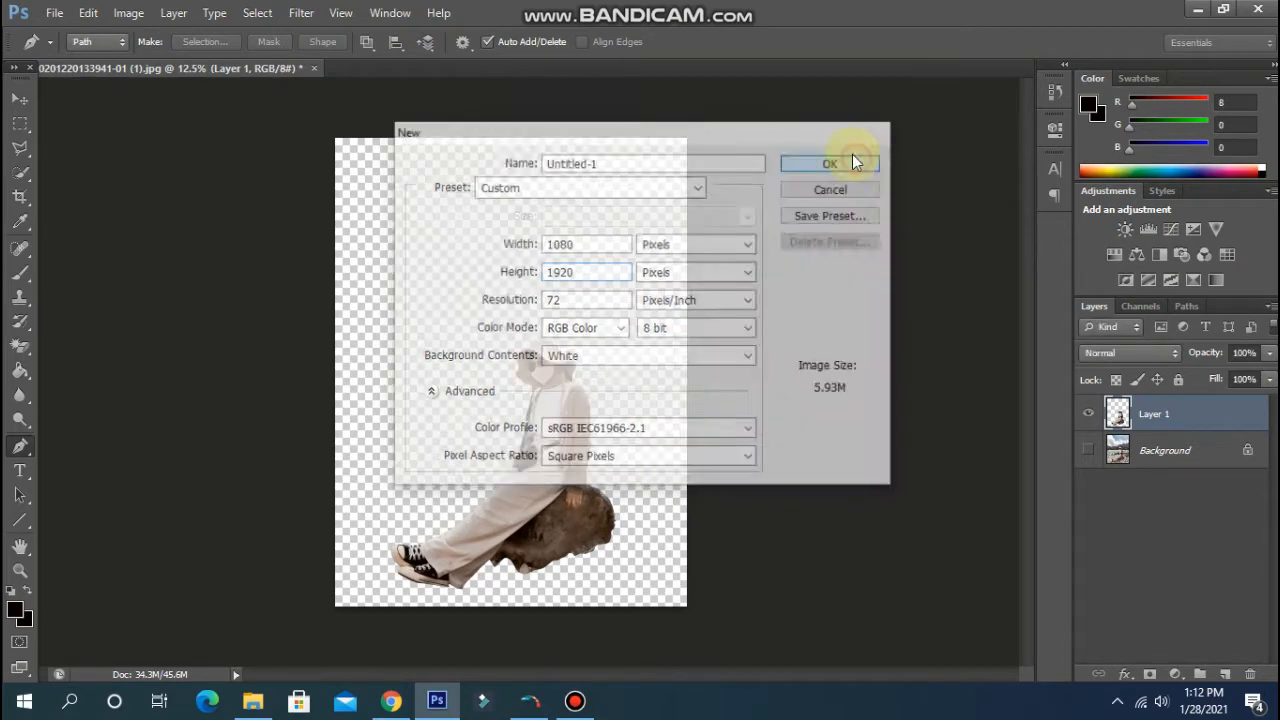
Place the cutout file 6 from the BAHAN EDIT folder into the new document, at the lower-right corner of the canvas.
click(260, 703)
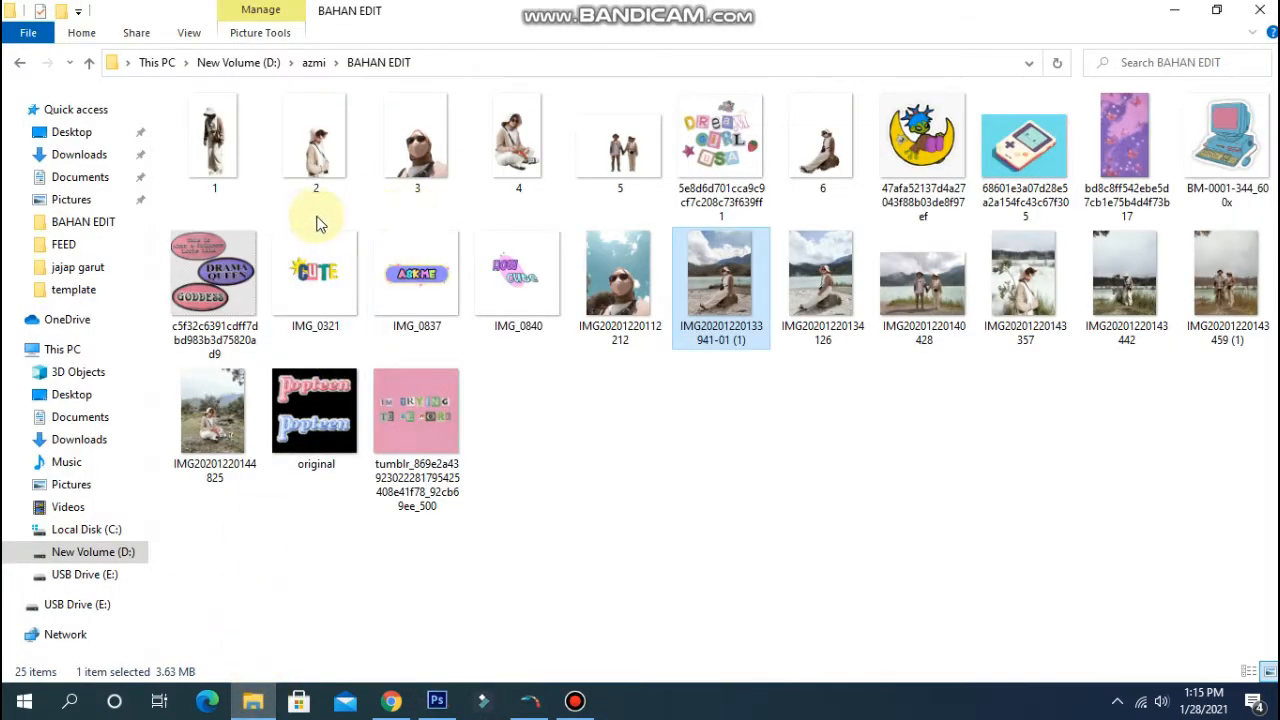
drag(824, 176, 828, 183)
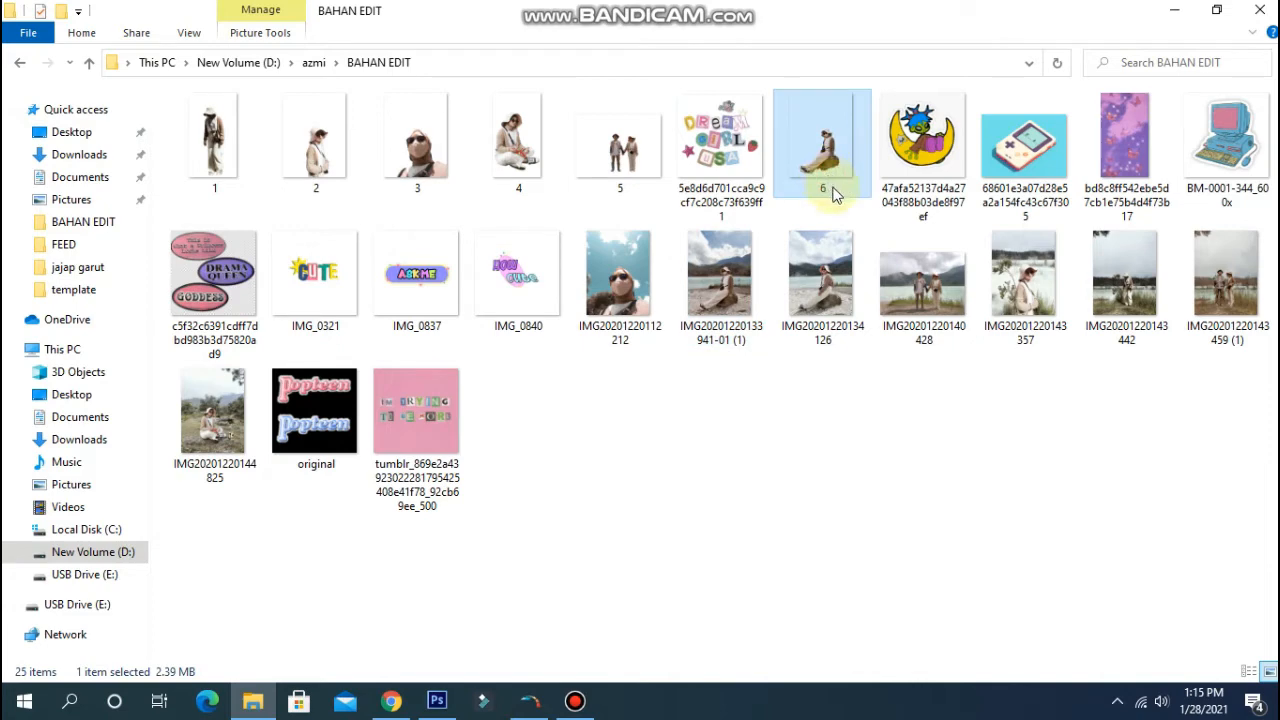
drag(800, 300, 601, 534)
key(p)
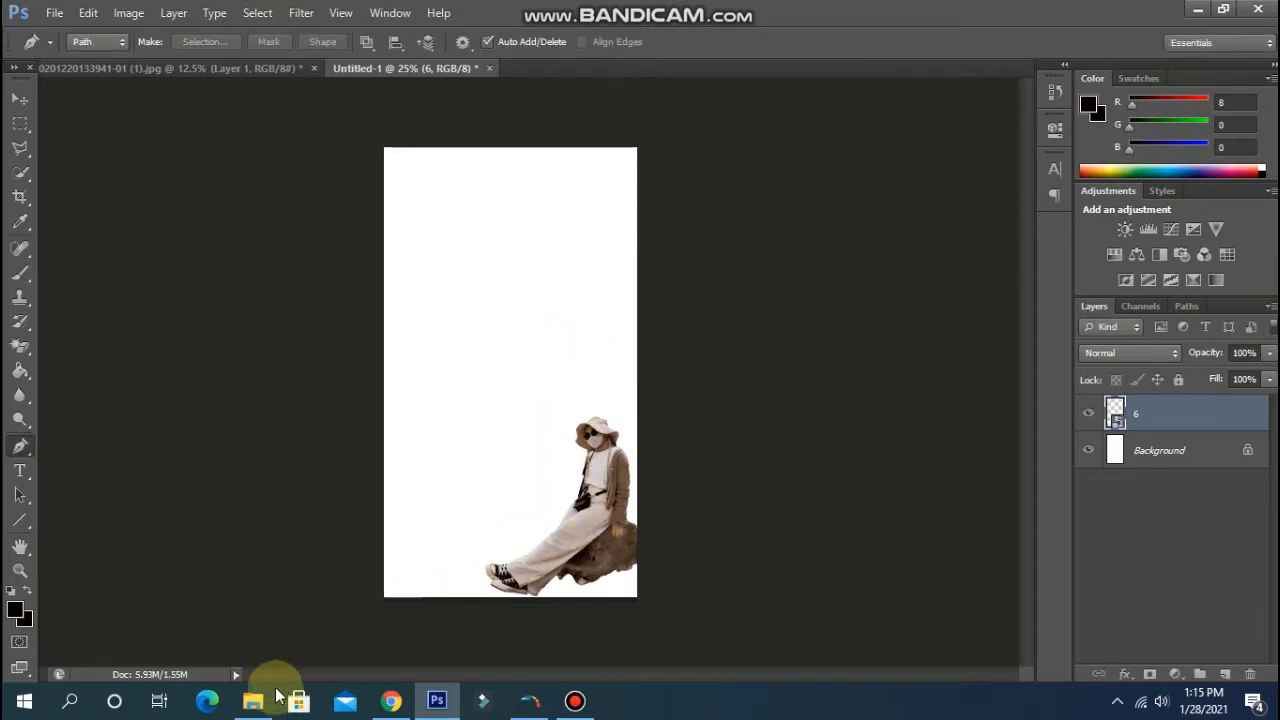
Open the purple butterfly background image from the BAHAN EDIT folder as a separate document in Photoshop.
click(276, 690)
click(1119, 148)
drag(1119, 144, 530, 68)
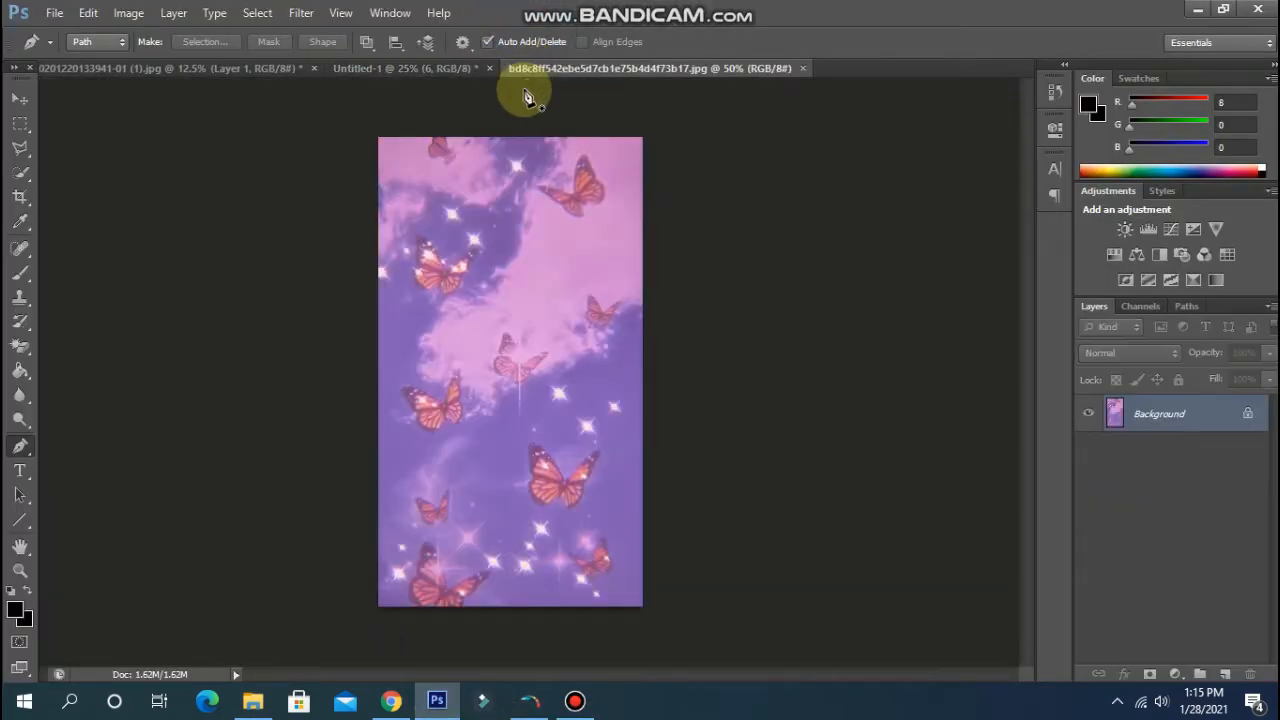
Copy the butterfly image into the Untitled-1 document as a new layer with the Move tool, at the canvas's upper-left corner.
click(19, 100)
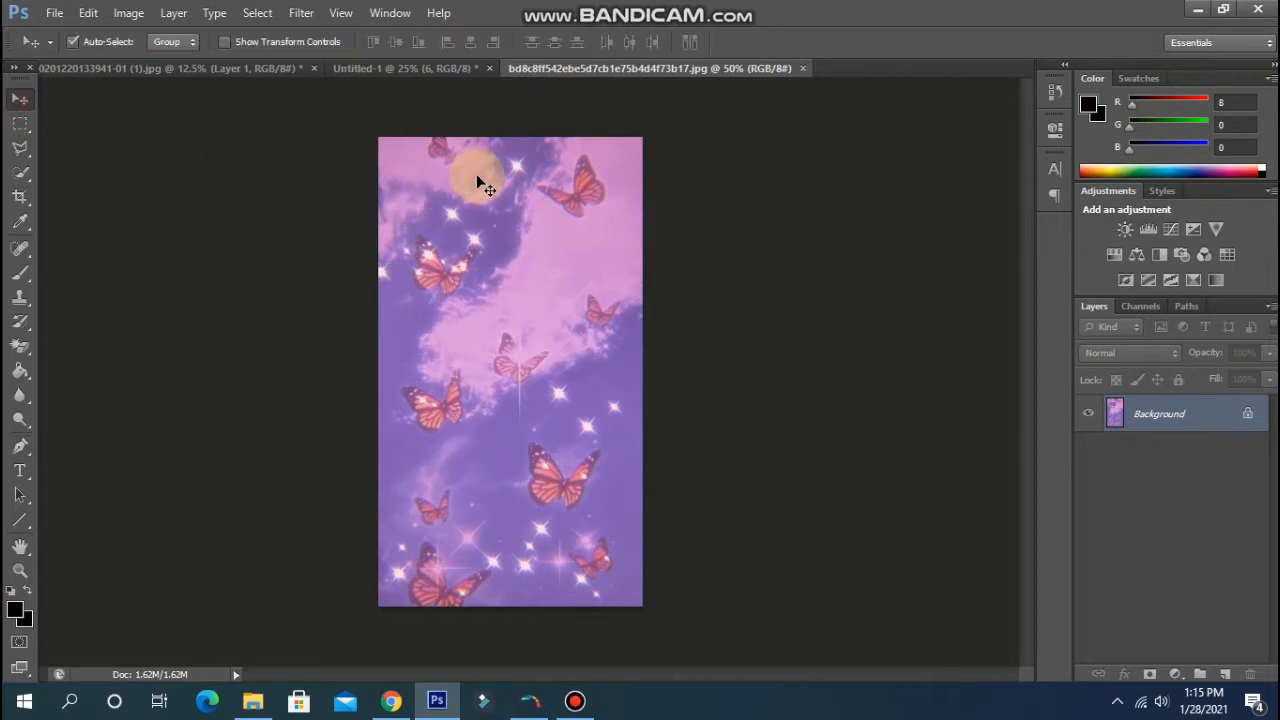
drag(531, 165, 464, 106)
drag(459, 82, 472, 203)
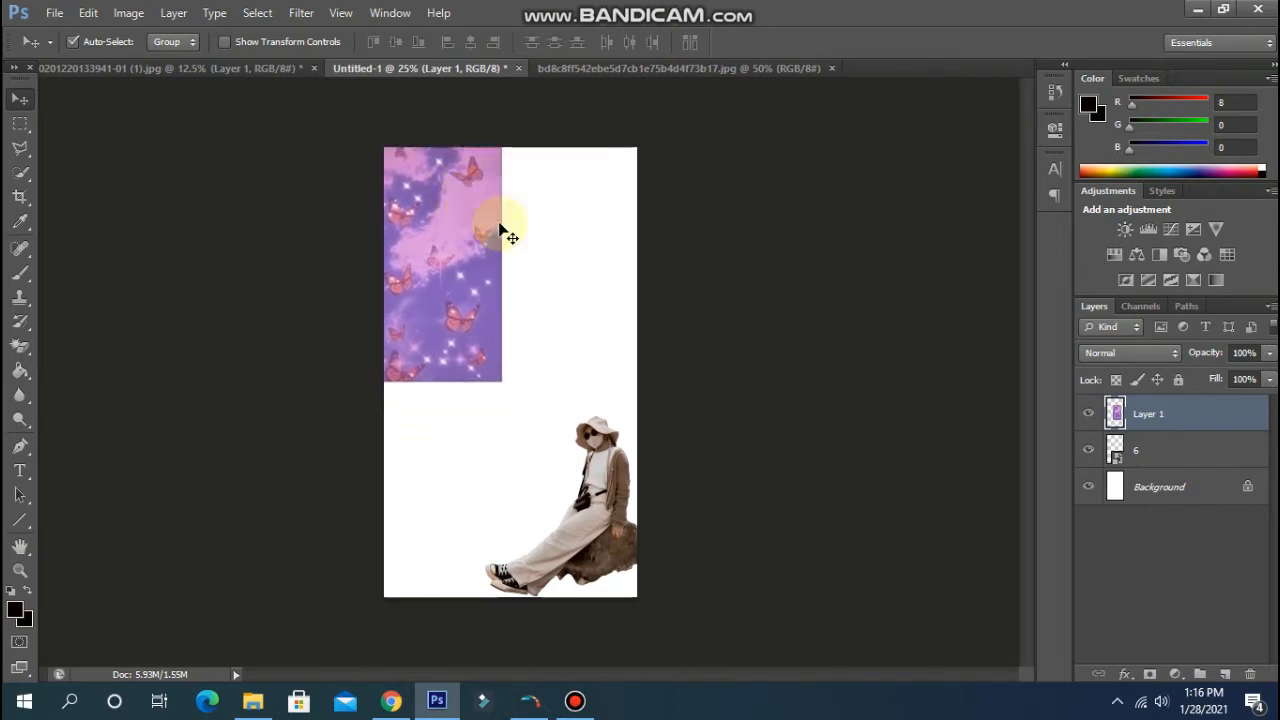
Scale the butterfly layer to about 209% so it covers the canvas, and move it beneath the cutout layer 6.
key(ctrl+t)
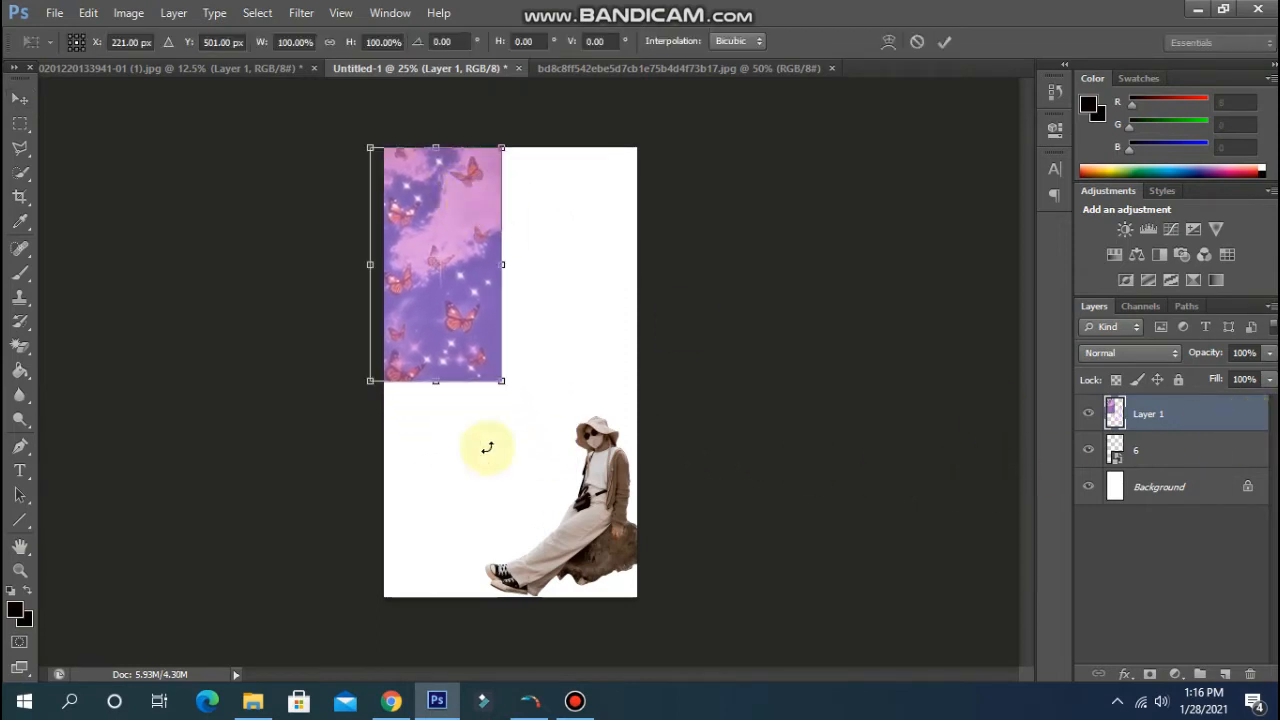
drag(500, 381, 680, 614)
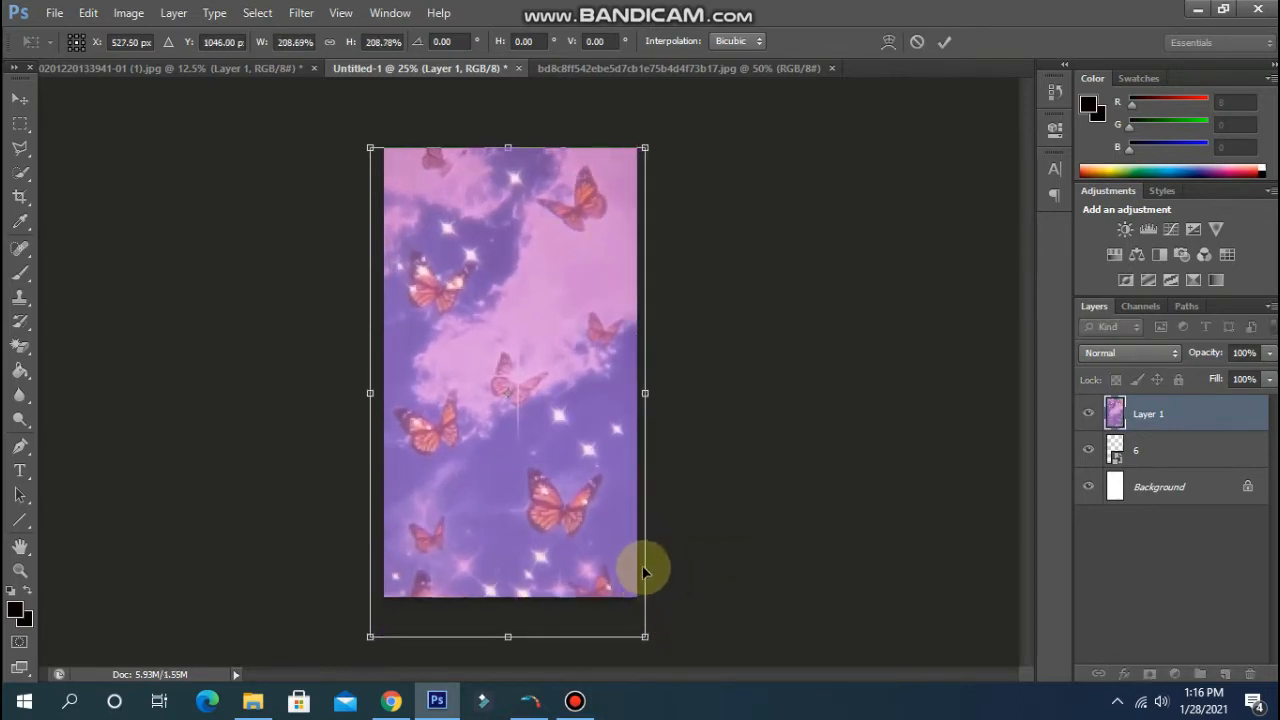
key(Return)
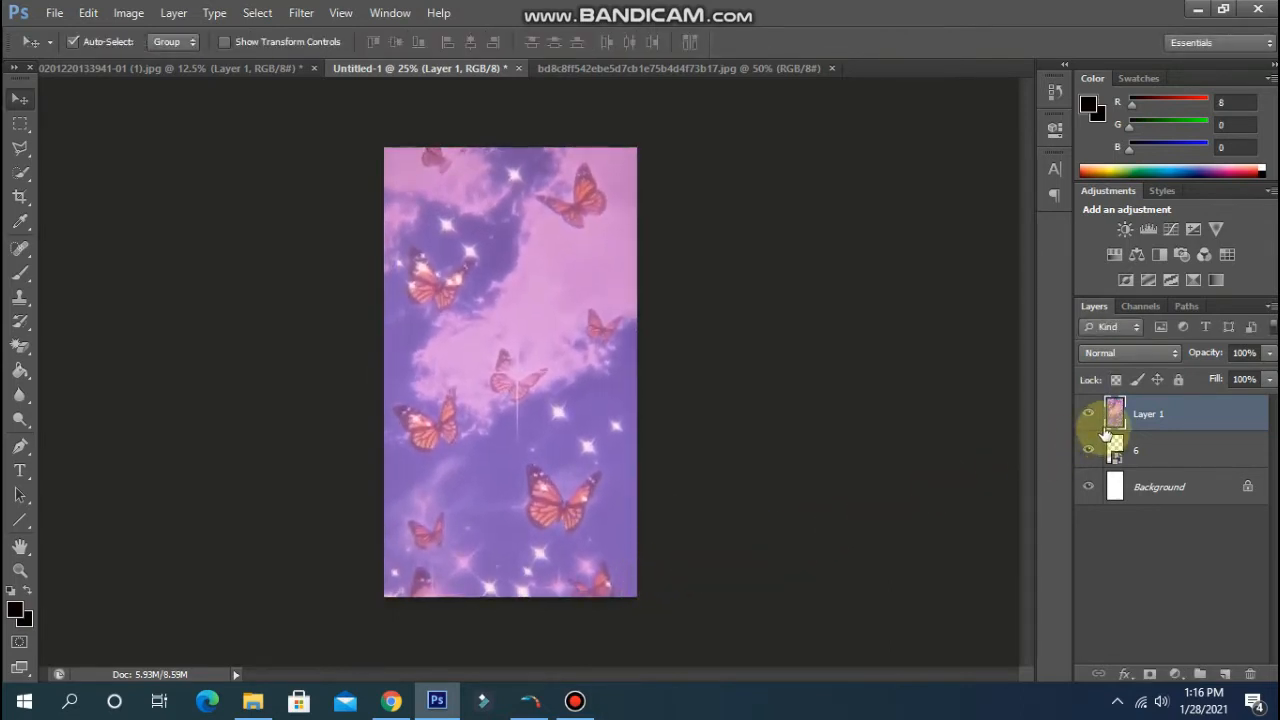
drag(1108, 428, 1114, 449)
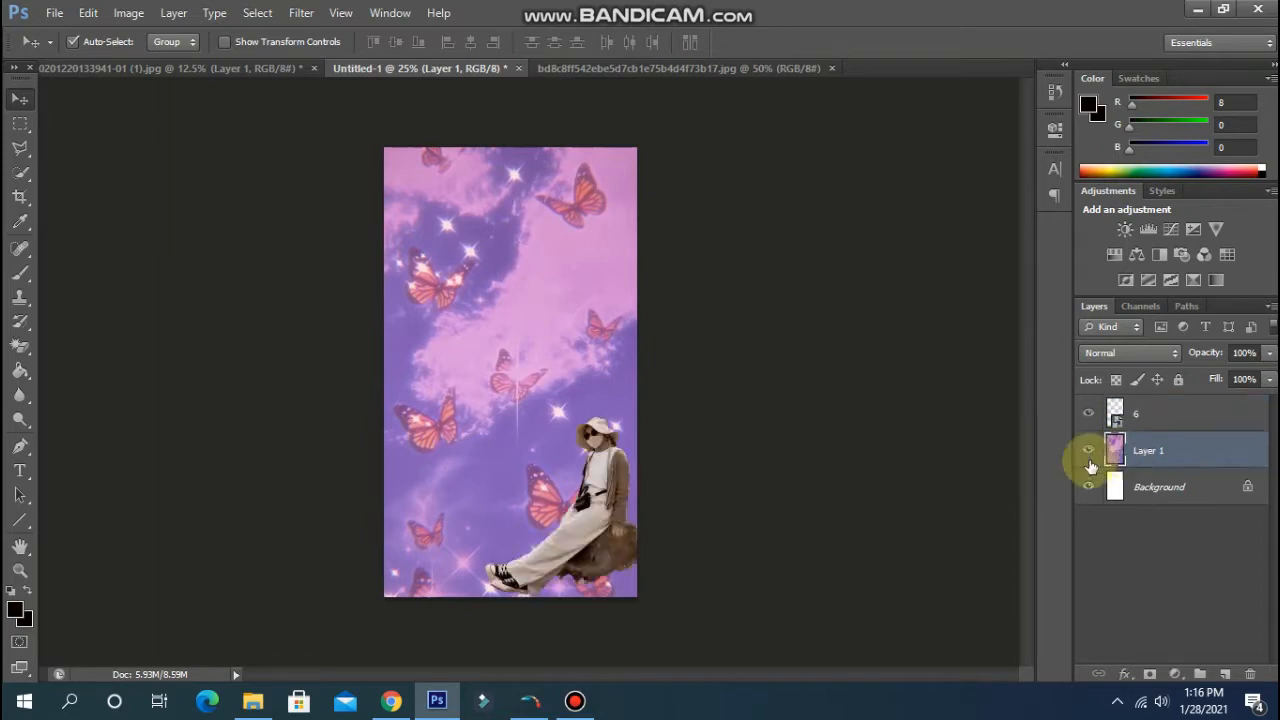
click(628, 559)
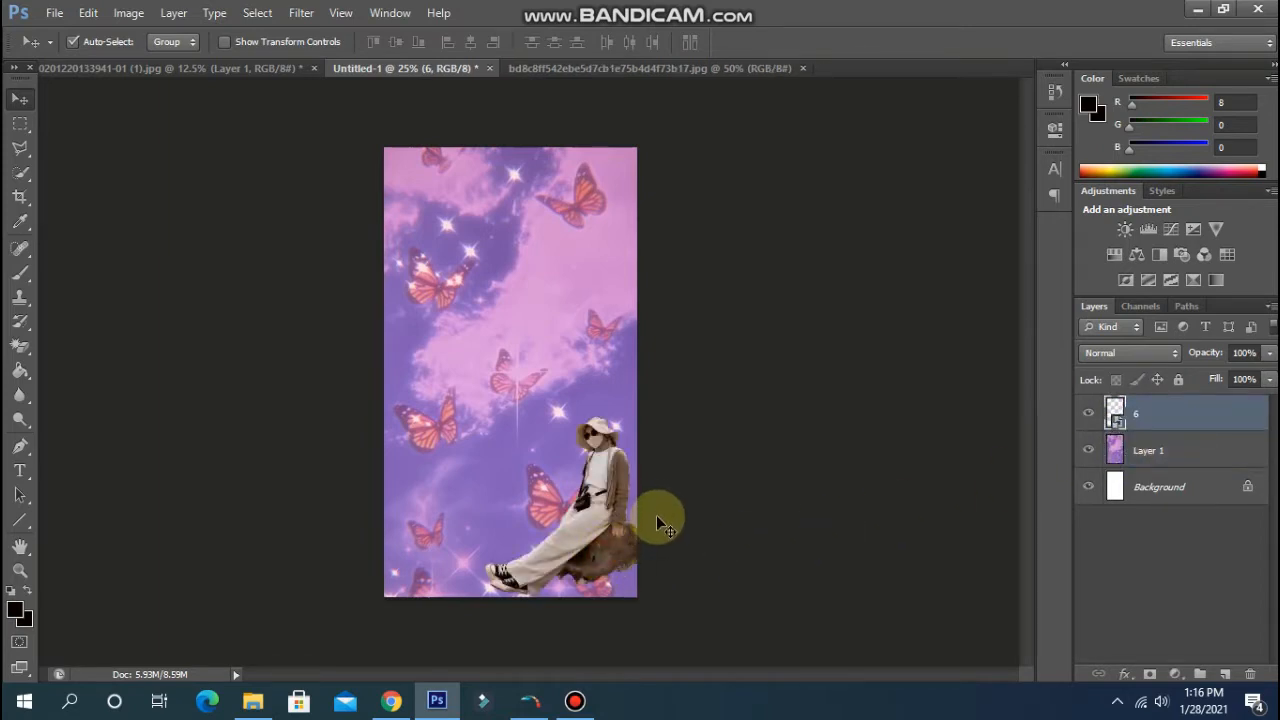
Switch to Chrome, search Google for color palette and open the Color Hunt site.
click(392, 702)
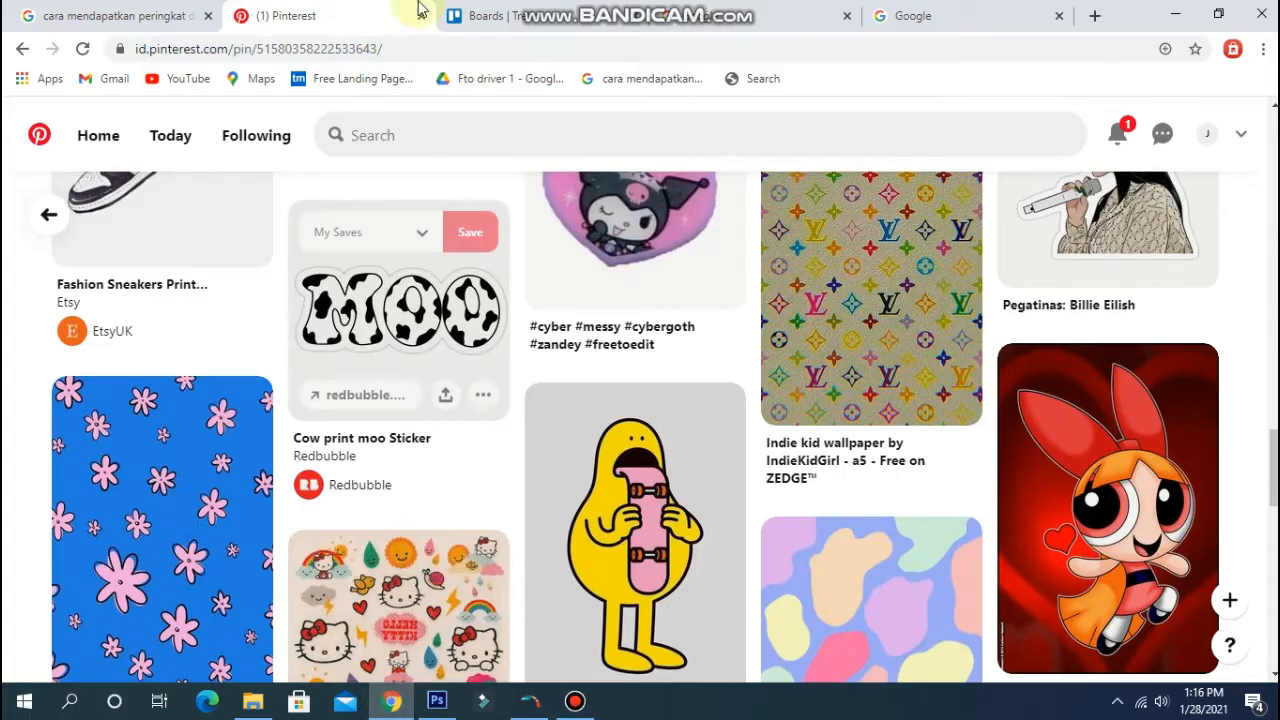
click(910, 15)
click(488, 290)
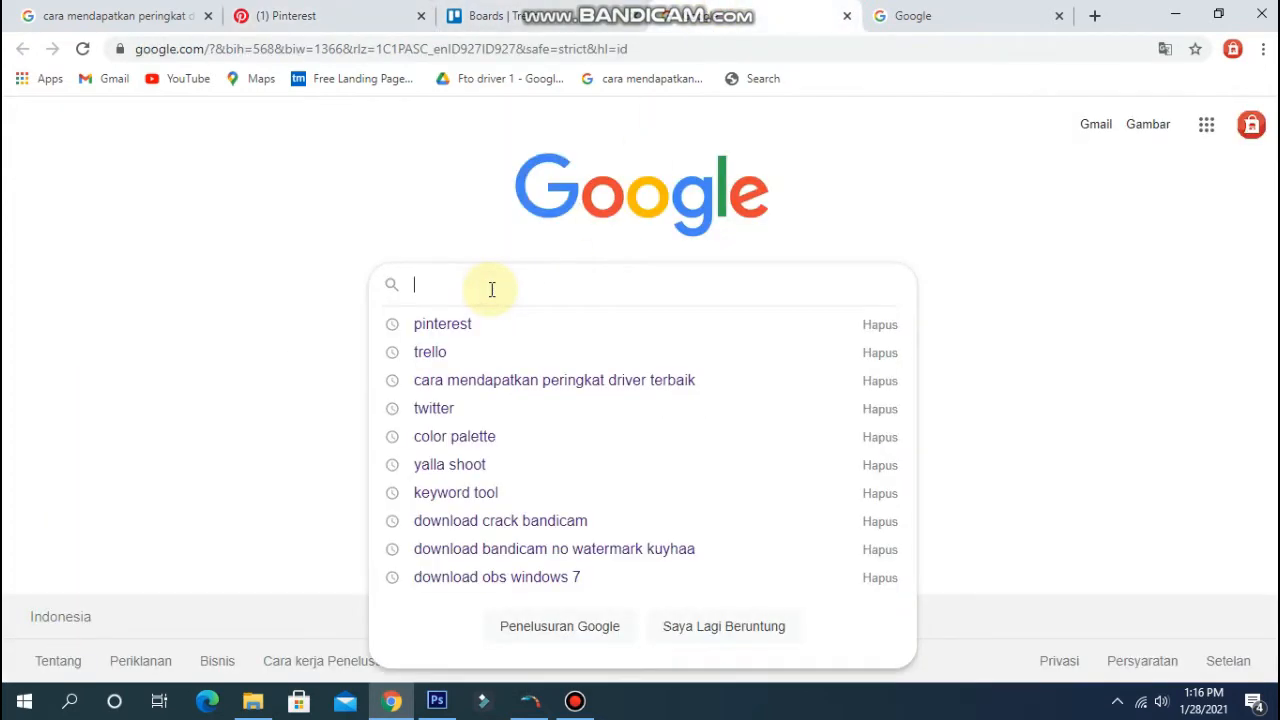
text(col)
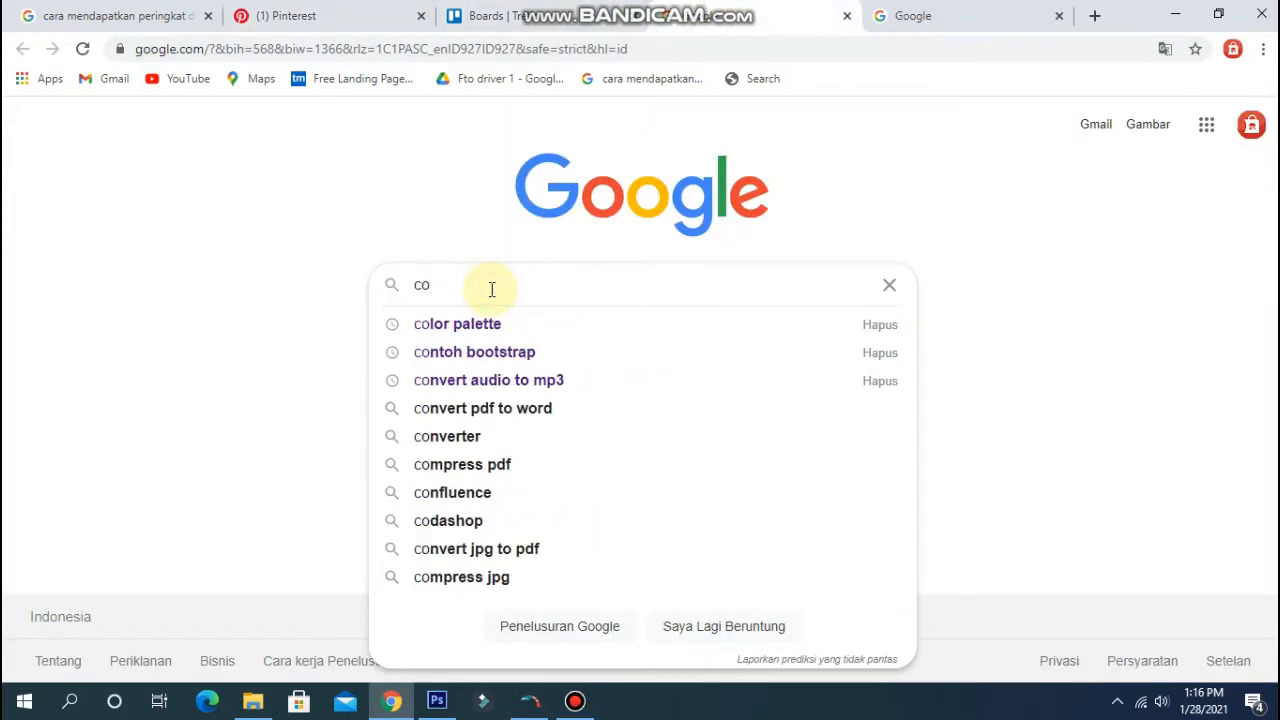
click(491, 323)
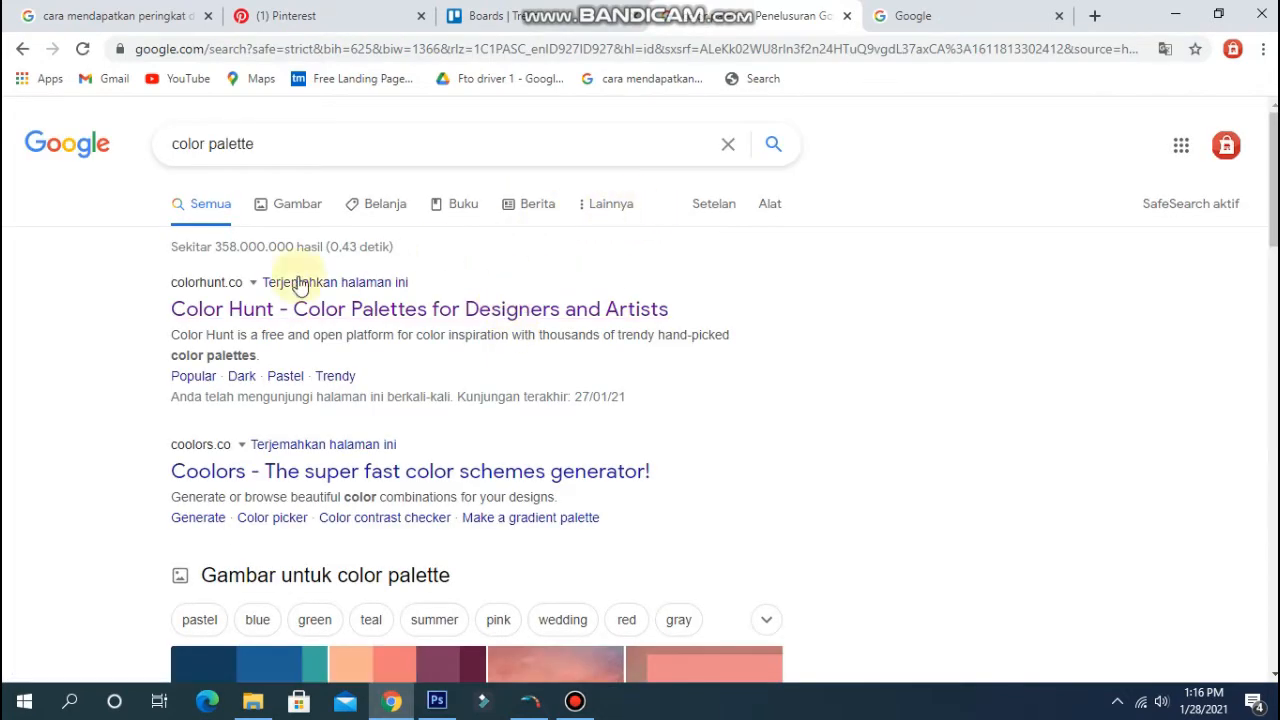
click(212, 310)
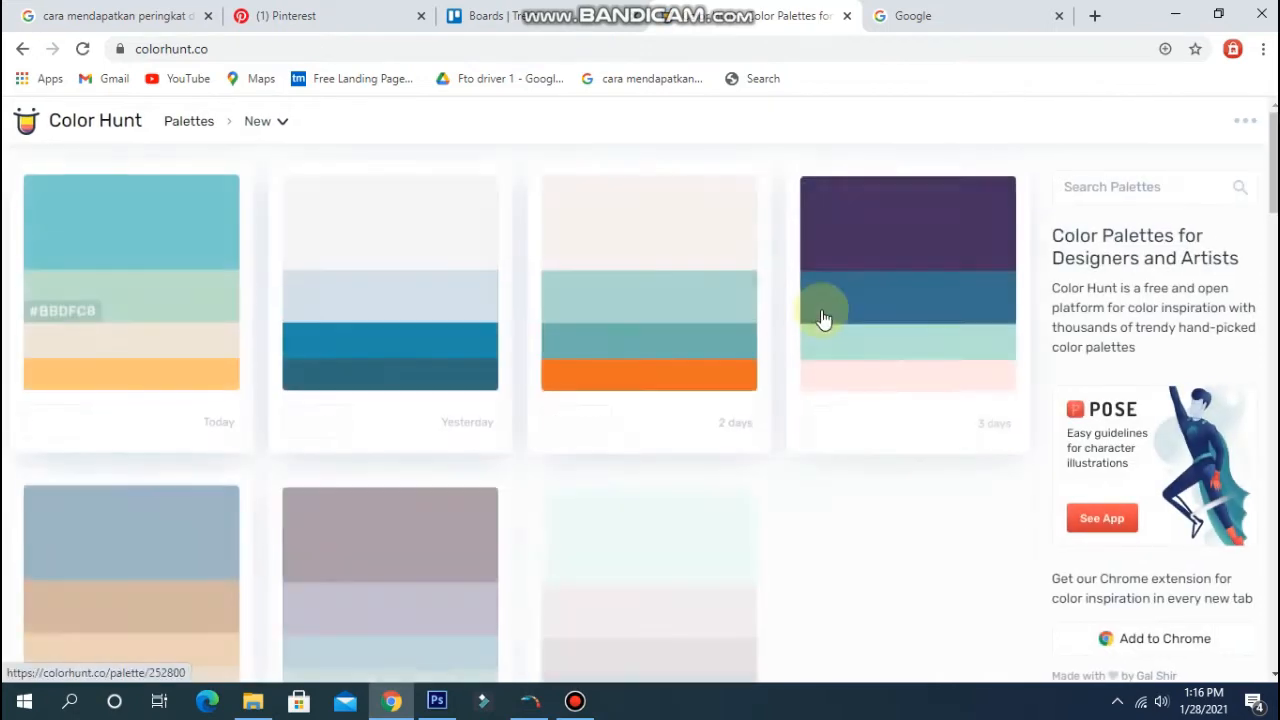
Filter the Color Hunt palettes by Purple and copy the hex code A685E2 from the pink-and-purple palette.
click(1127, 195)
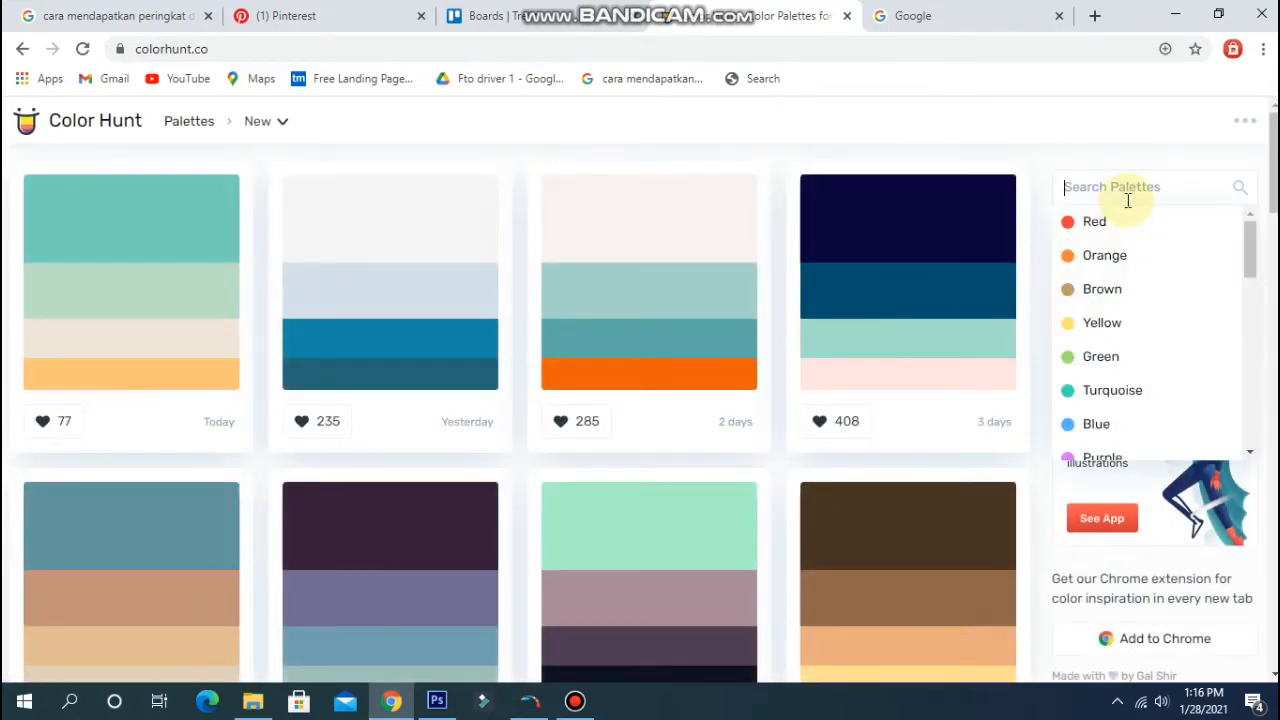
scroll(1100, 365, down, 1)
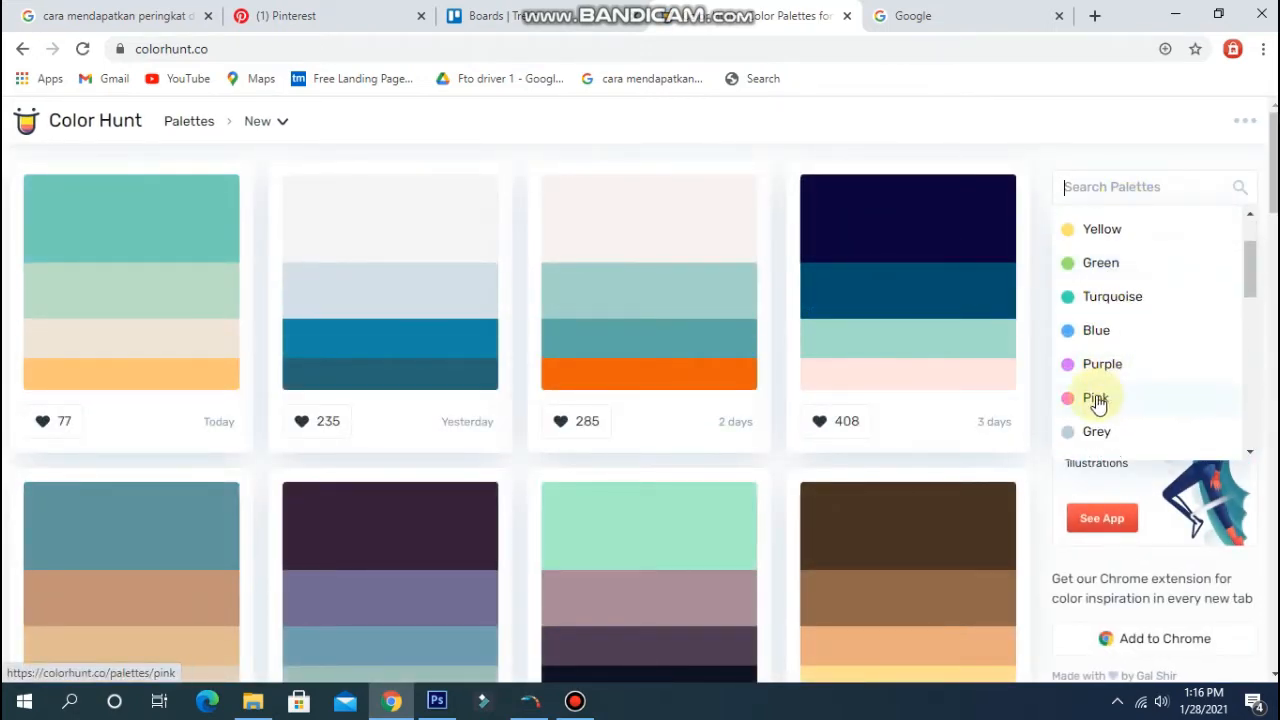
click(1102, 363)
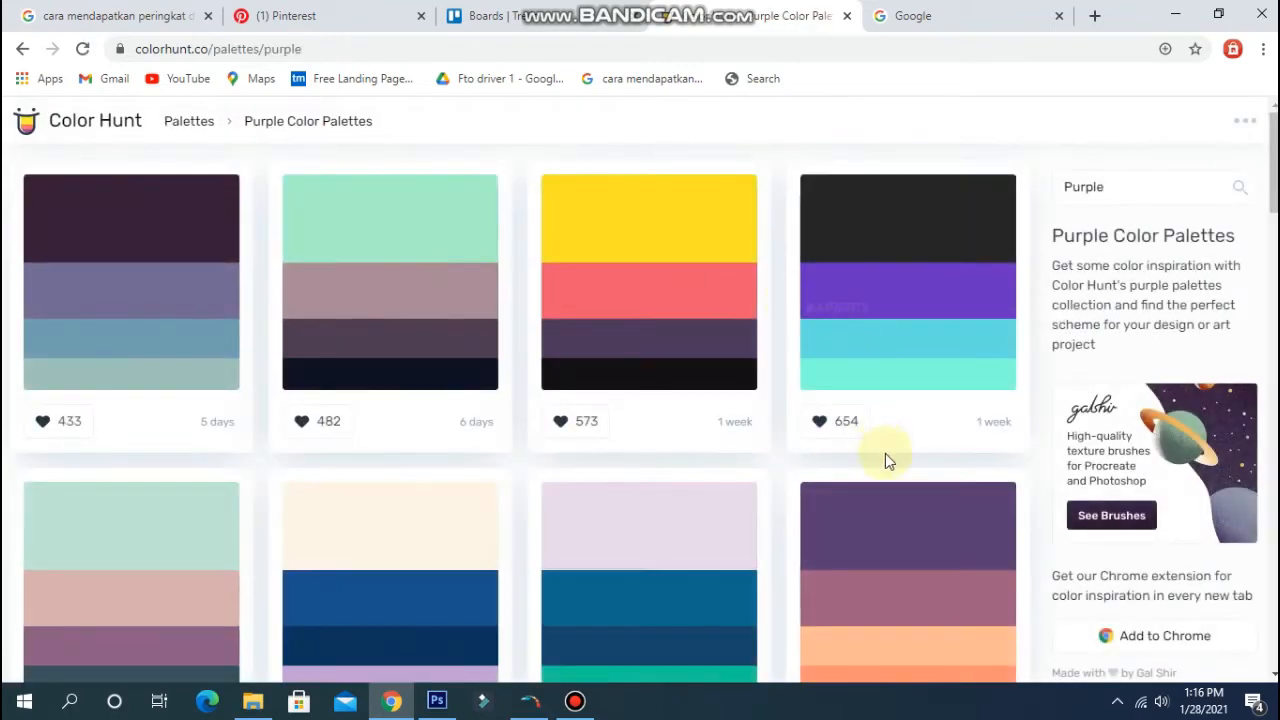
scroll(887, 455, down, 1)
scroll(900, 452, down, 5)
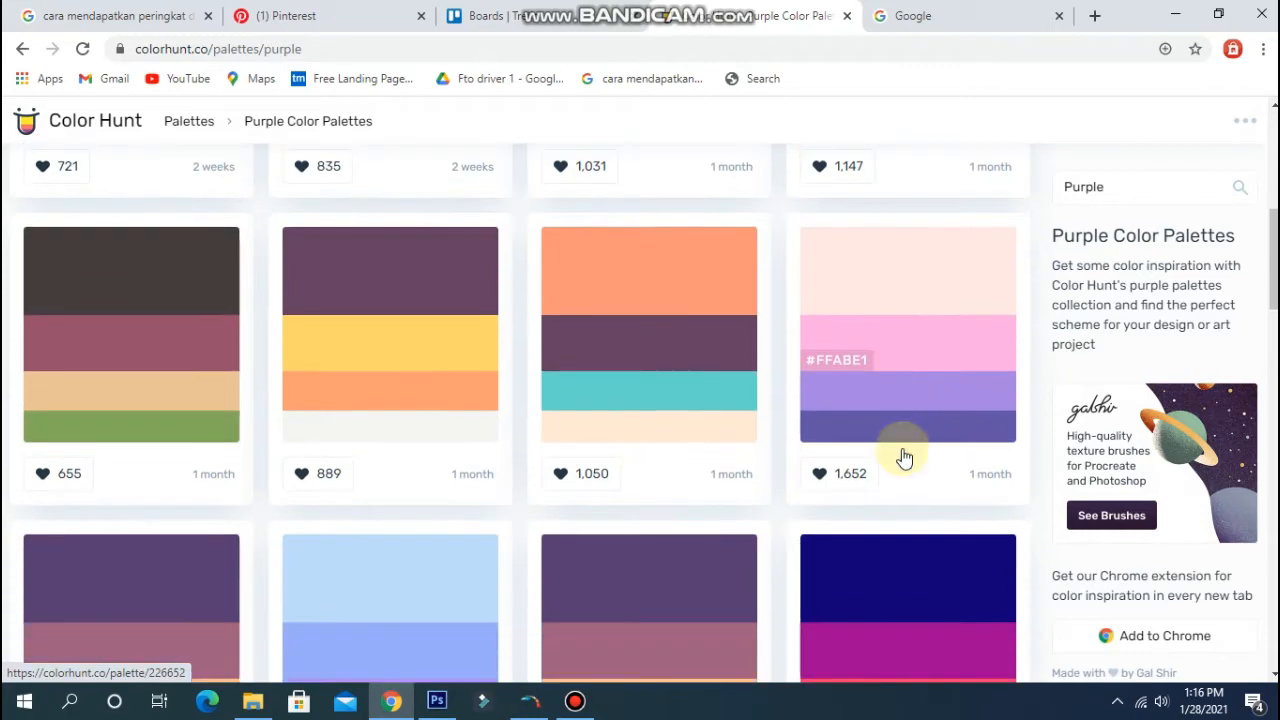
click(843, 405)
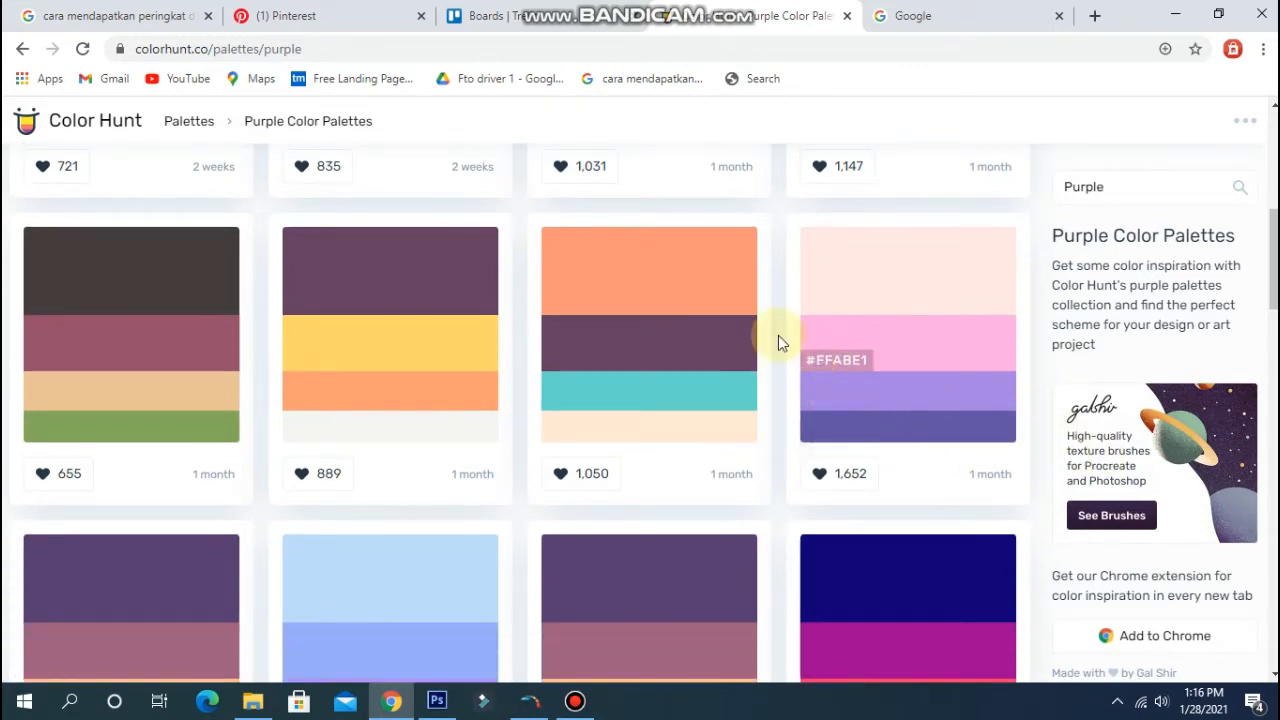
Switch to Photoshop and add a 13 px outside stroke to the cutout layer 6, coloured with the copied a685e2.
click(436, 700)
right_click(1159, 415)
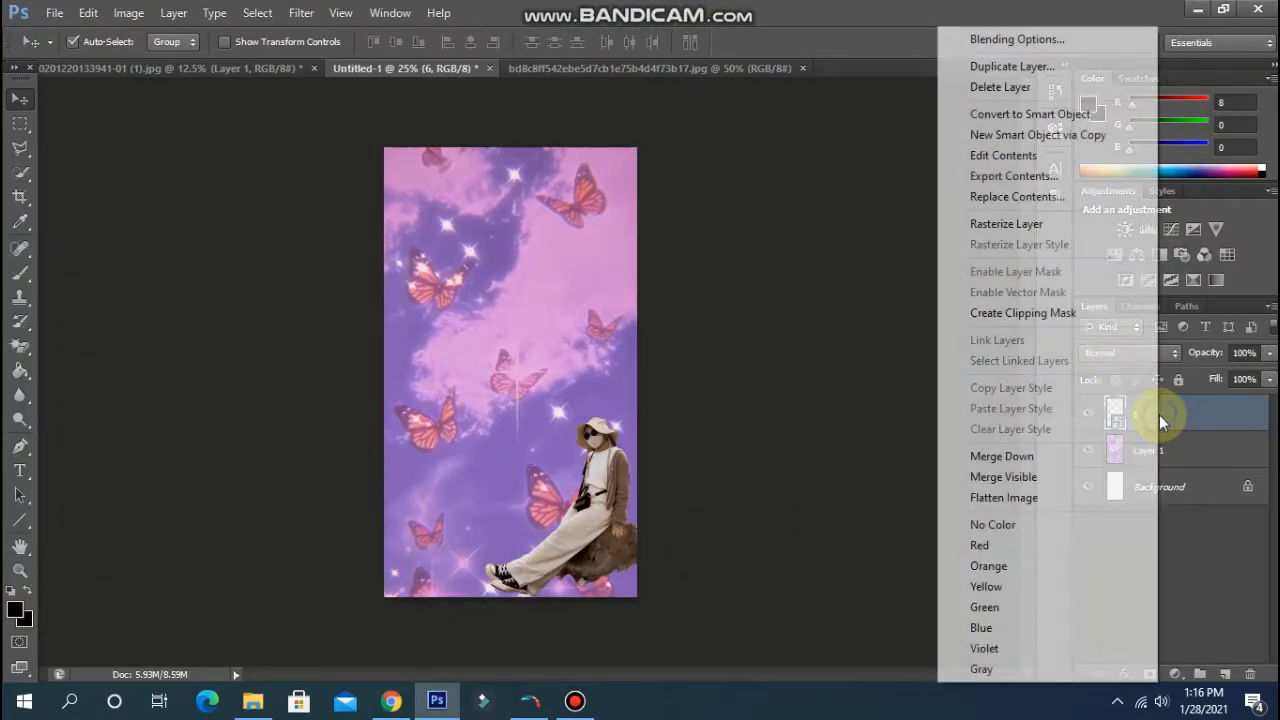
click(1014, 39)
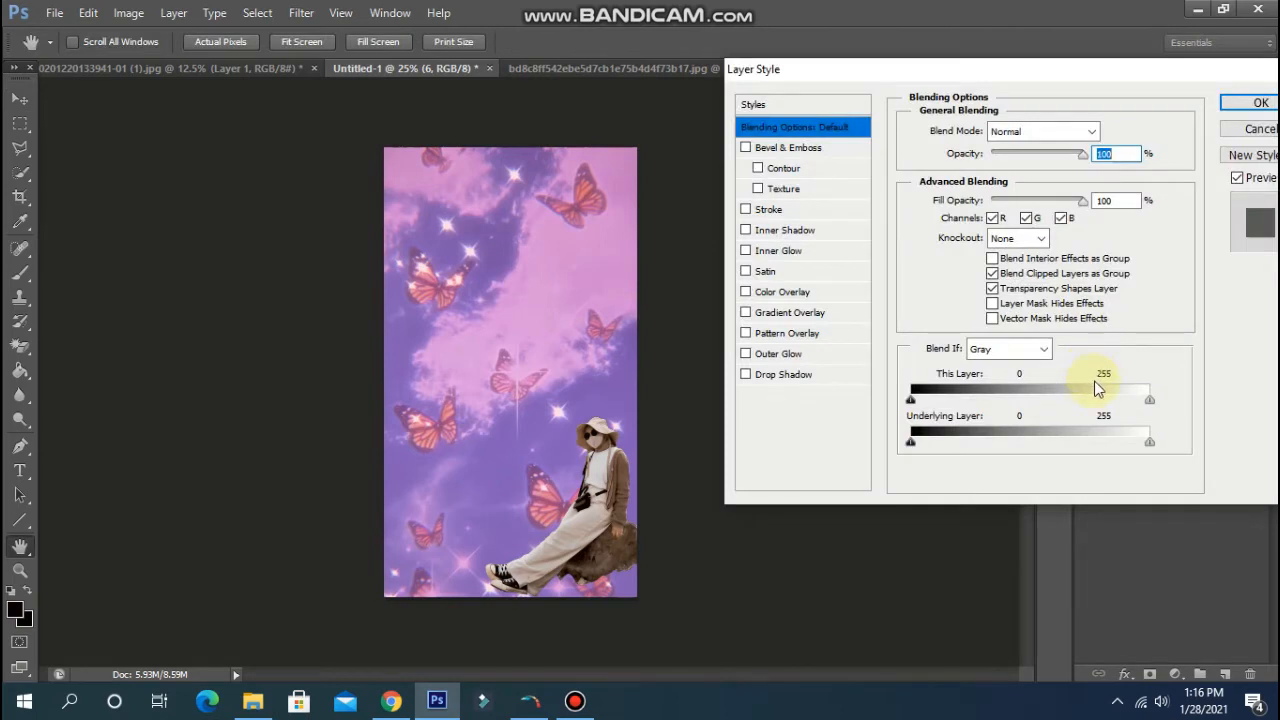
click(770, 209)
click(960, 260)
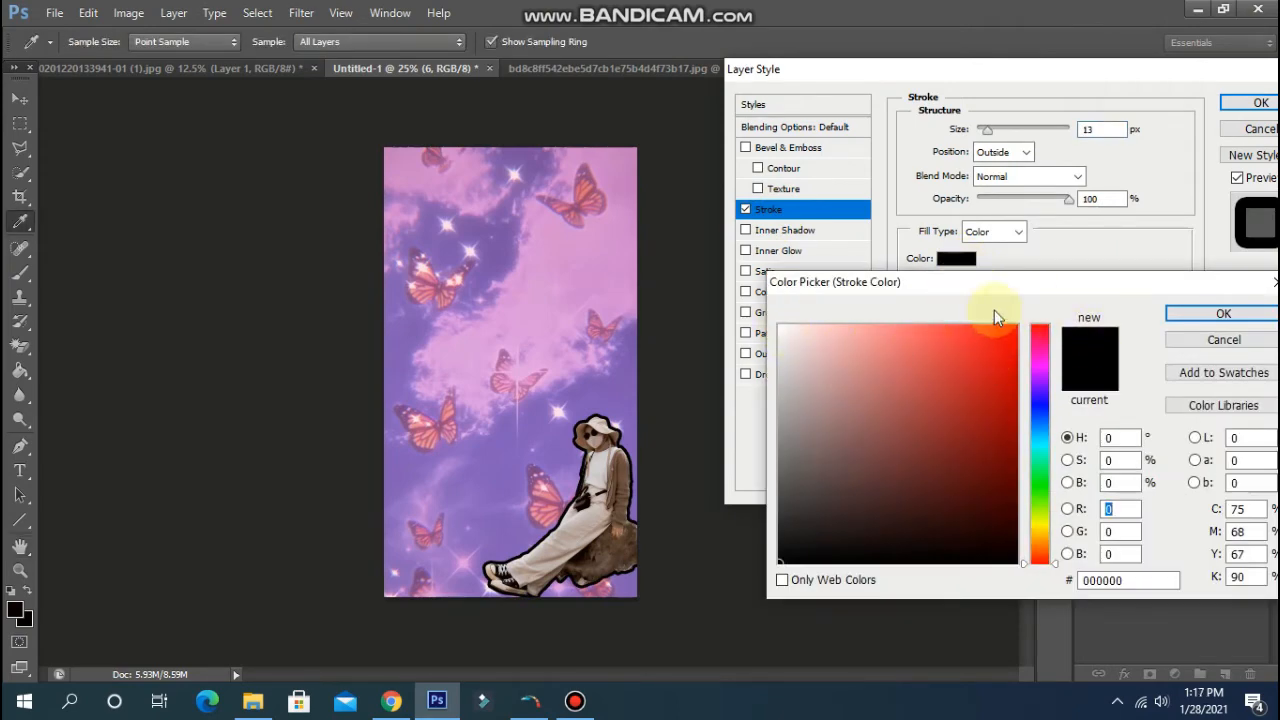
click(1127, 580)
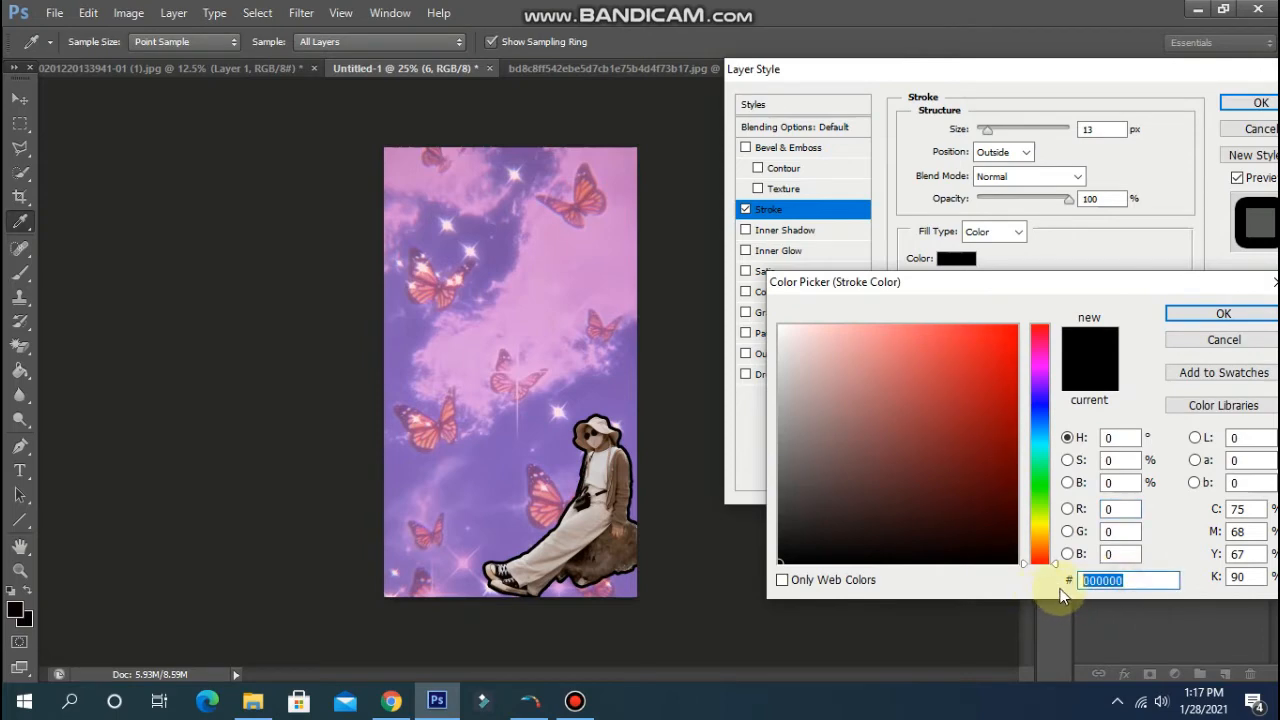
key(ctrl+v)
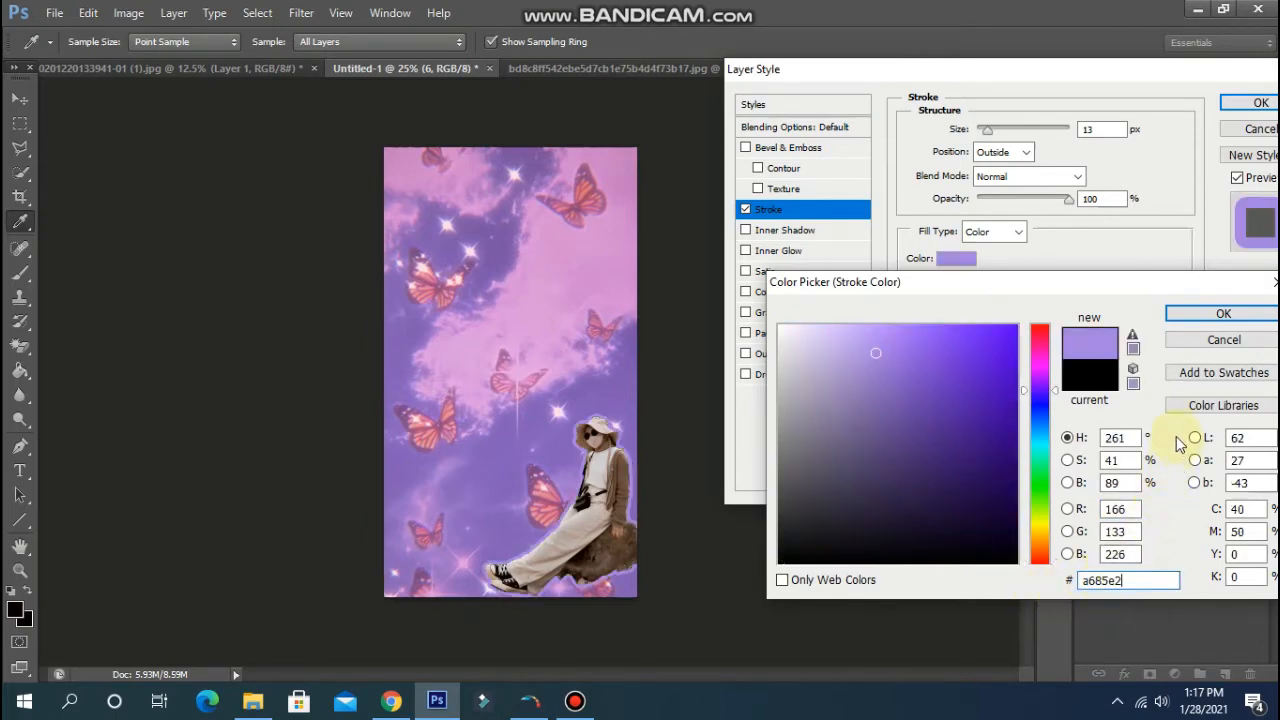
Change the stroke colour of layer 6 to near-white f8f7fb and apply the layer style.
click(782, 329)
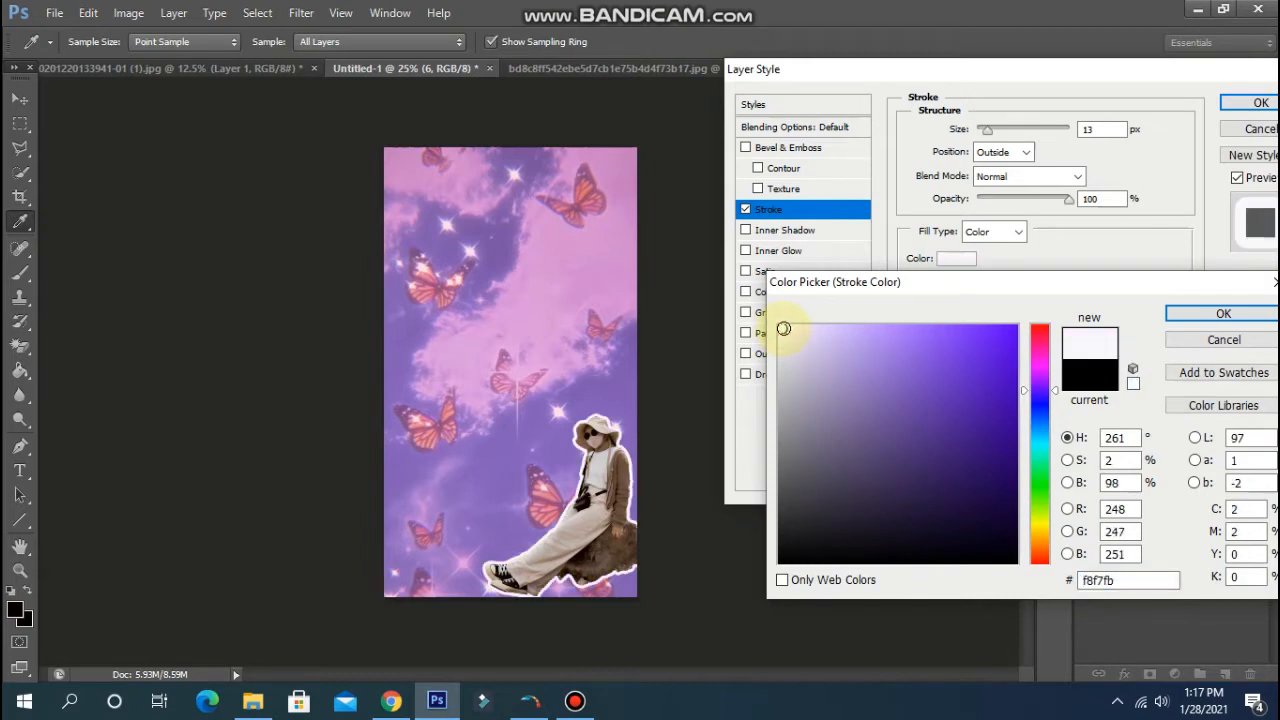
click(1197, 316)
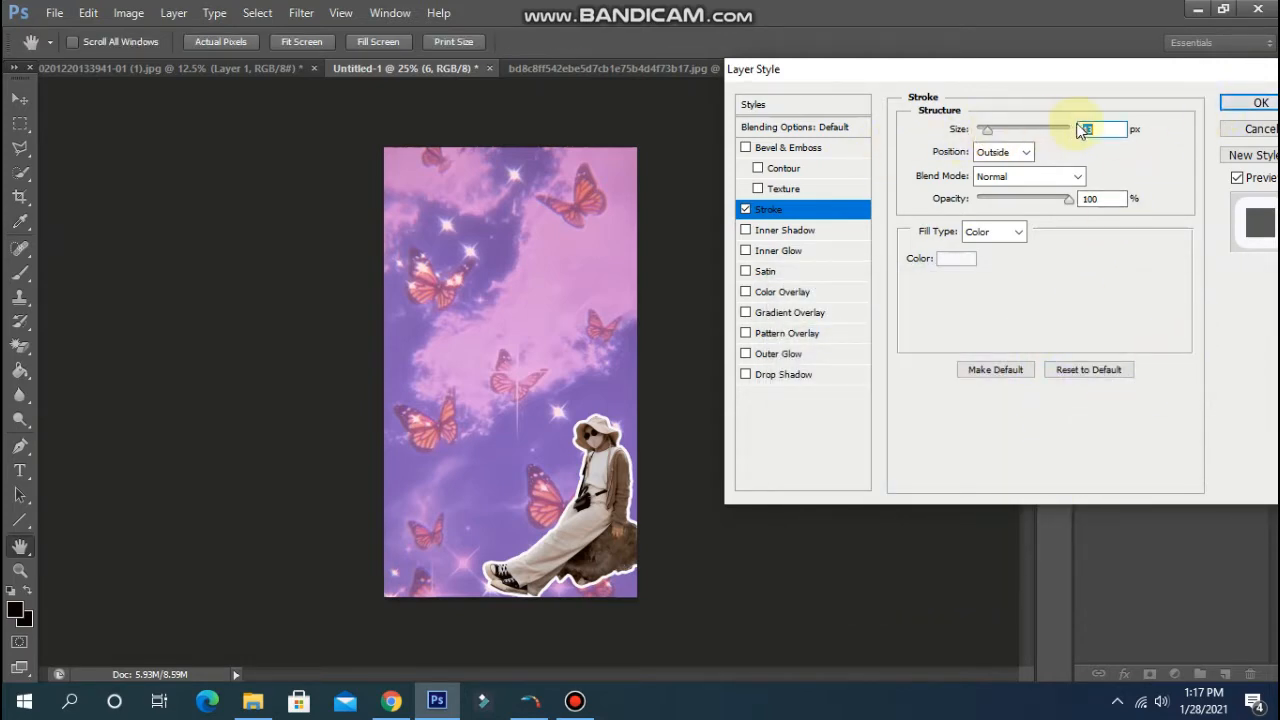
click(1255, 103)
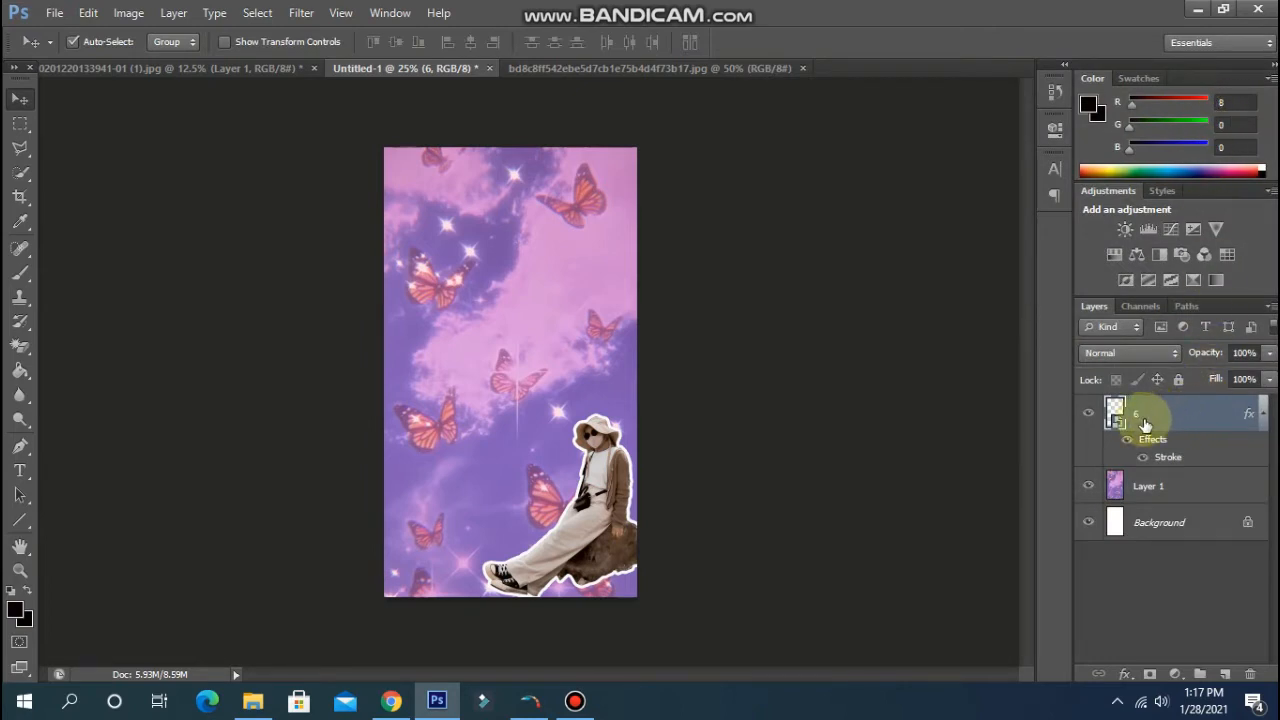
Duplicate the cutout layer 6 and set the duplicate's fill to 0%.
key(ctrl+j)
click(1270, 380)
drag(1272, 406, 1177, 403)
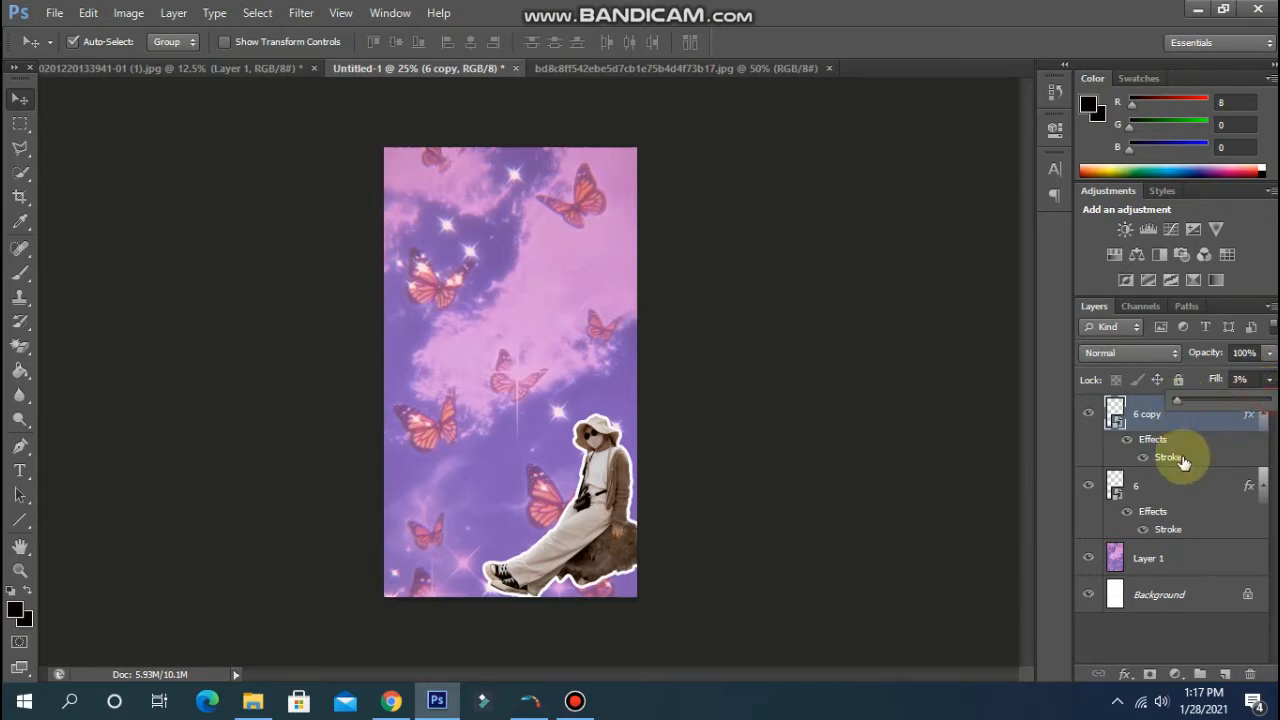
drag(1176, 400, 1164, 401)
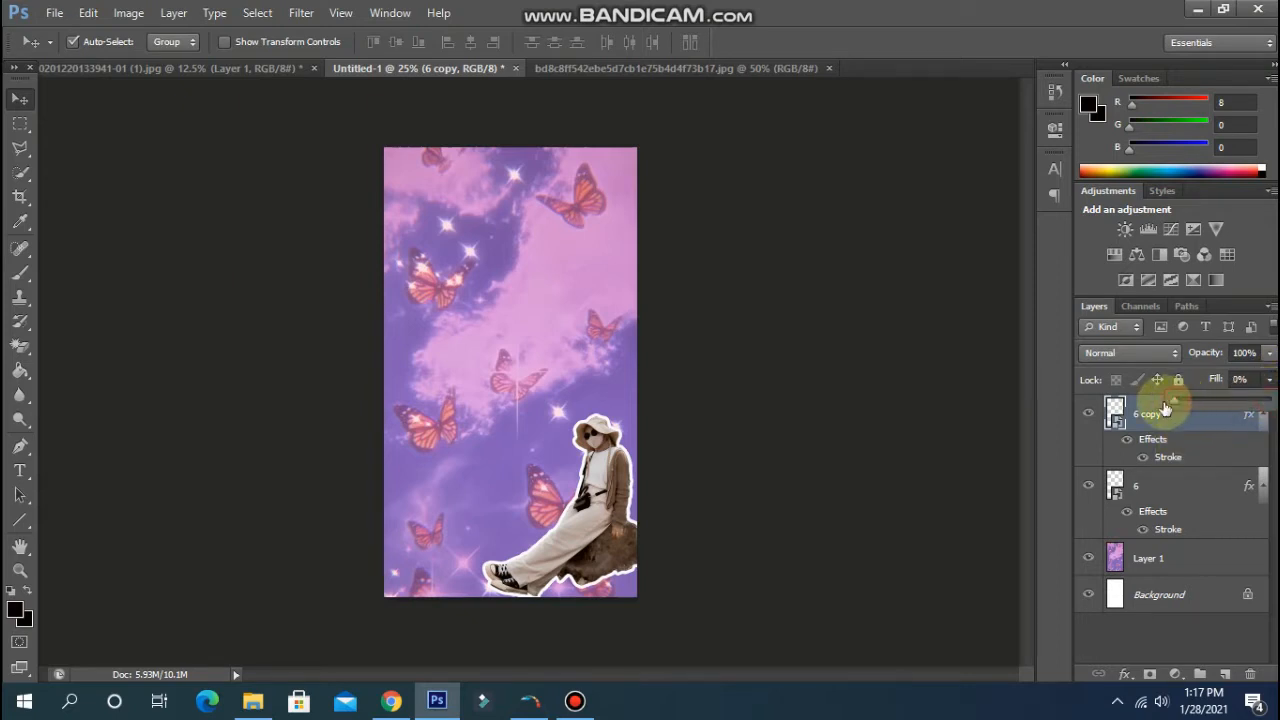
Edit the duplicate layer's stroke and try the colours 4303b6 and magenta b6039b.
click(1182, 469)
double_click(1182, 469)
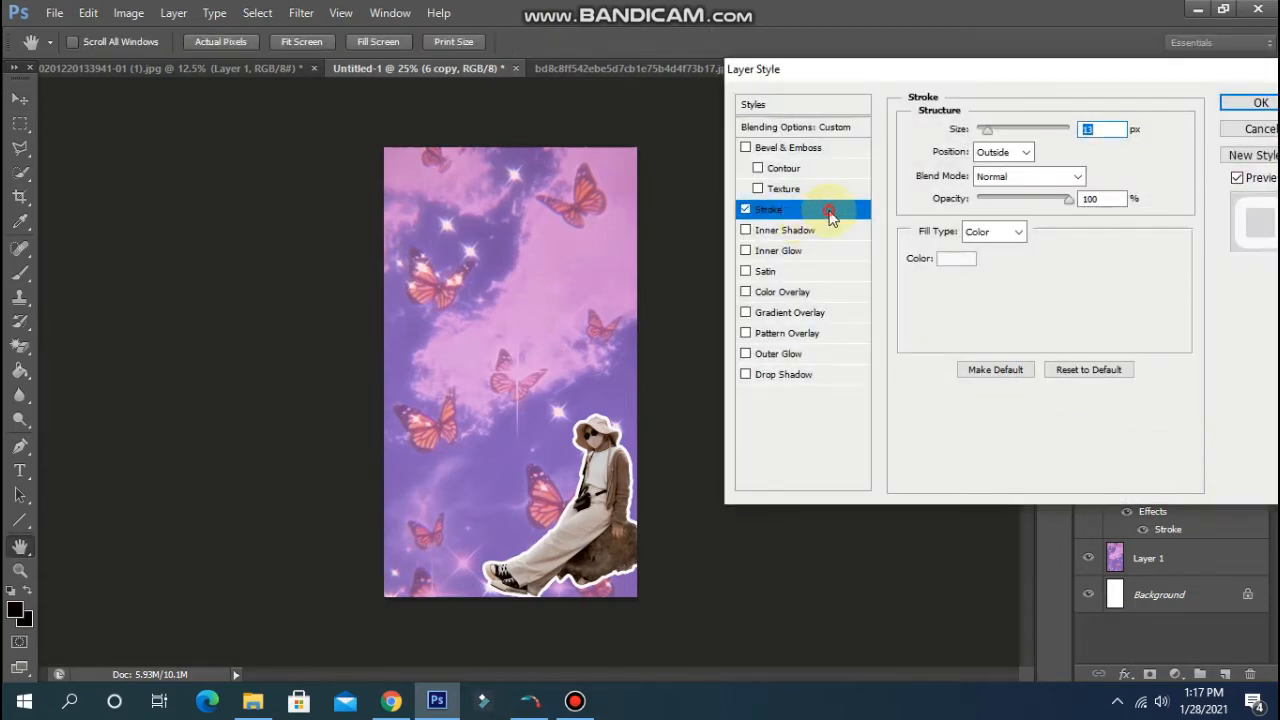
click(964, 264)
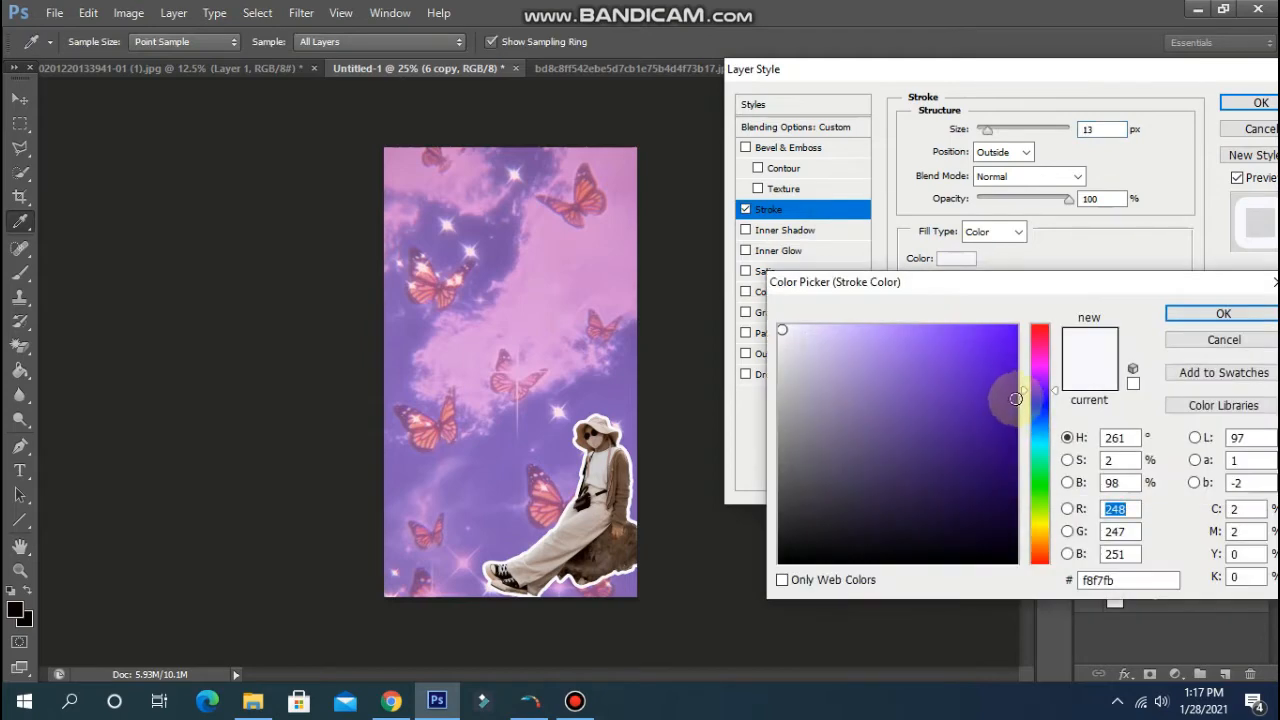
click(1013, 393)
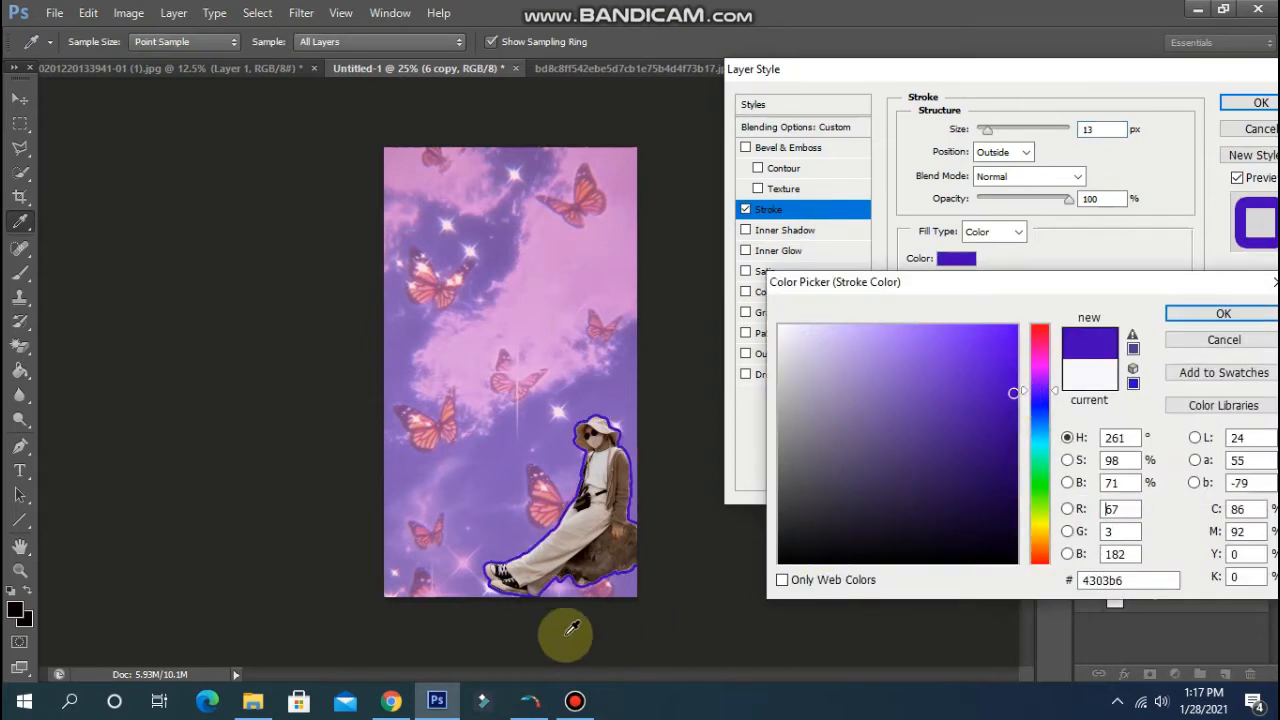
click(1030, 358)
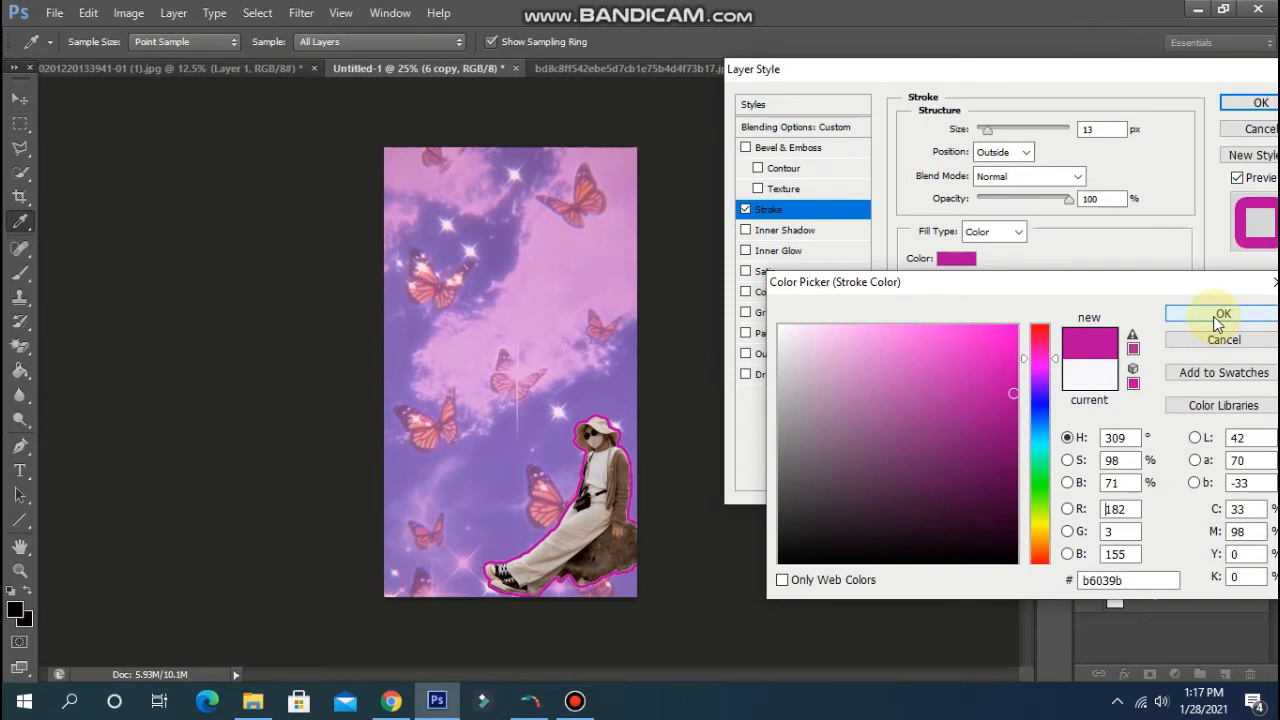
Copy the hex code FFE6E6 from the Color Hunt palette in Chrome and use it as the duplicate's stroke colour in Photoshop.
click(391, 700)
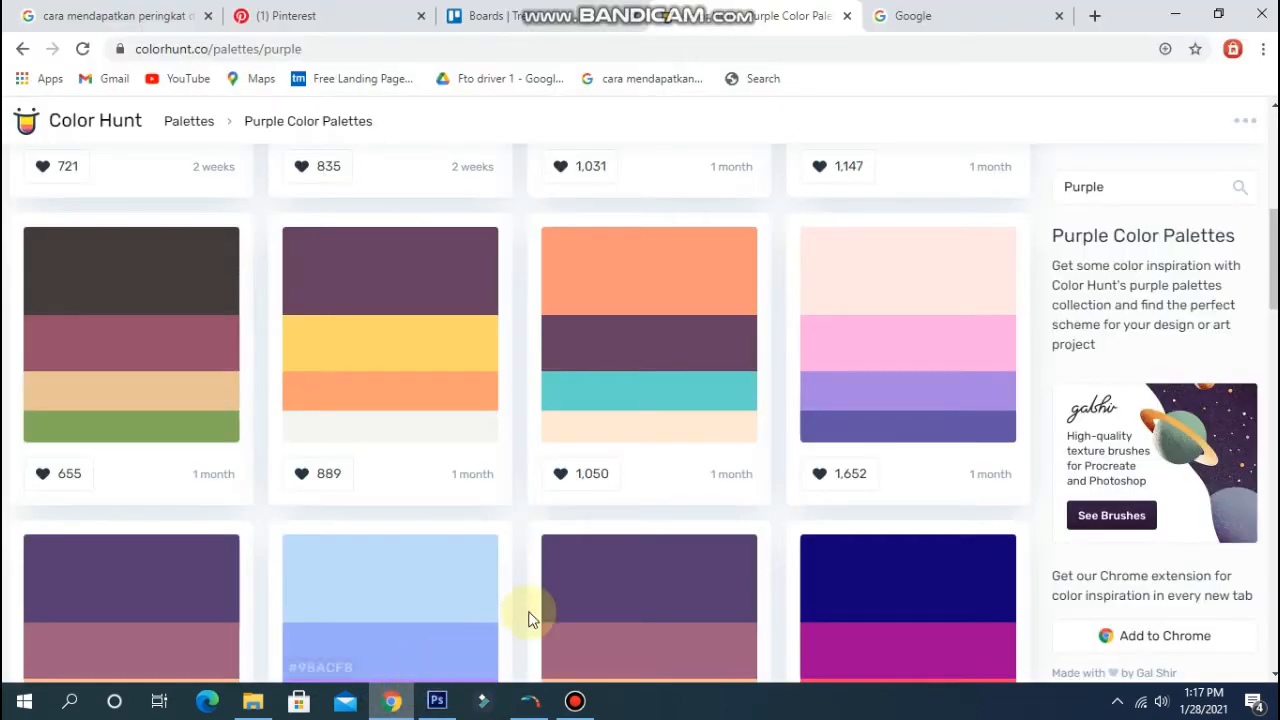
mouse_move(826, 420)
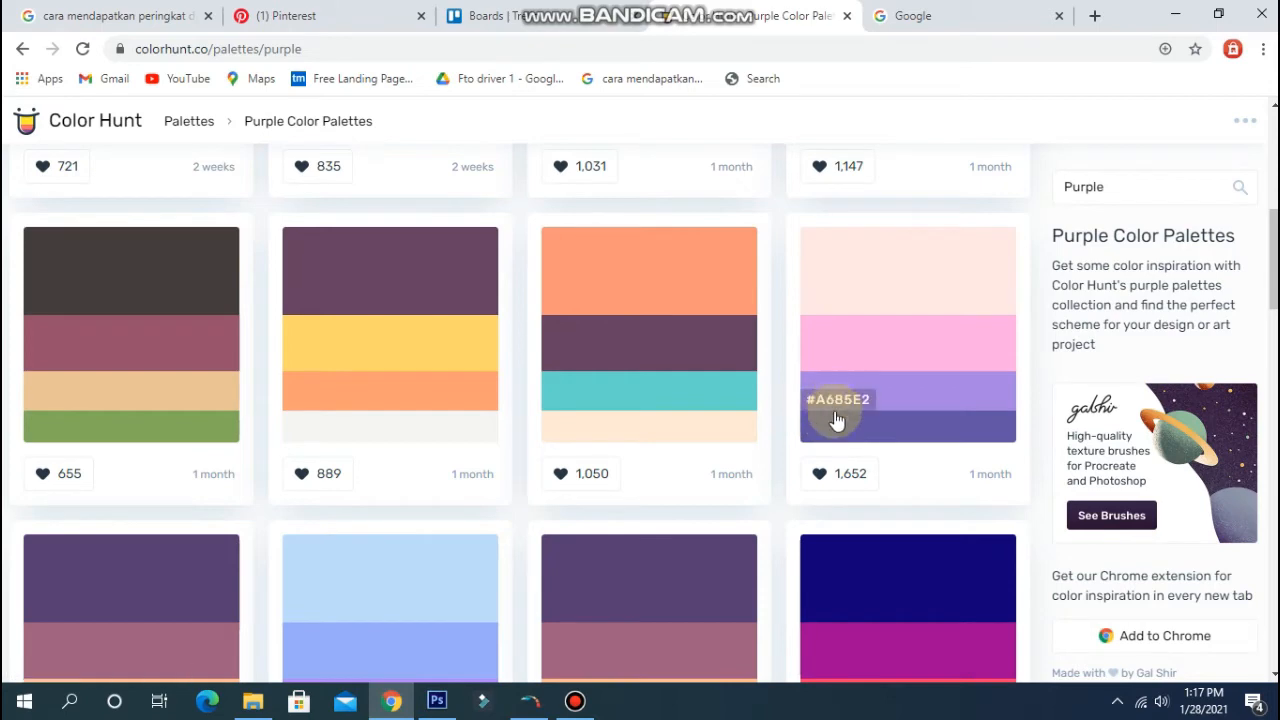
click(824, 301)
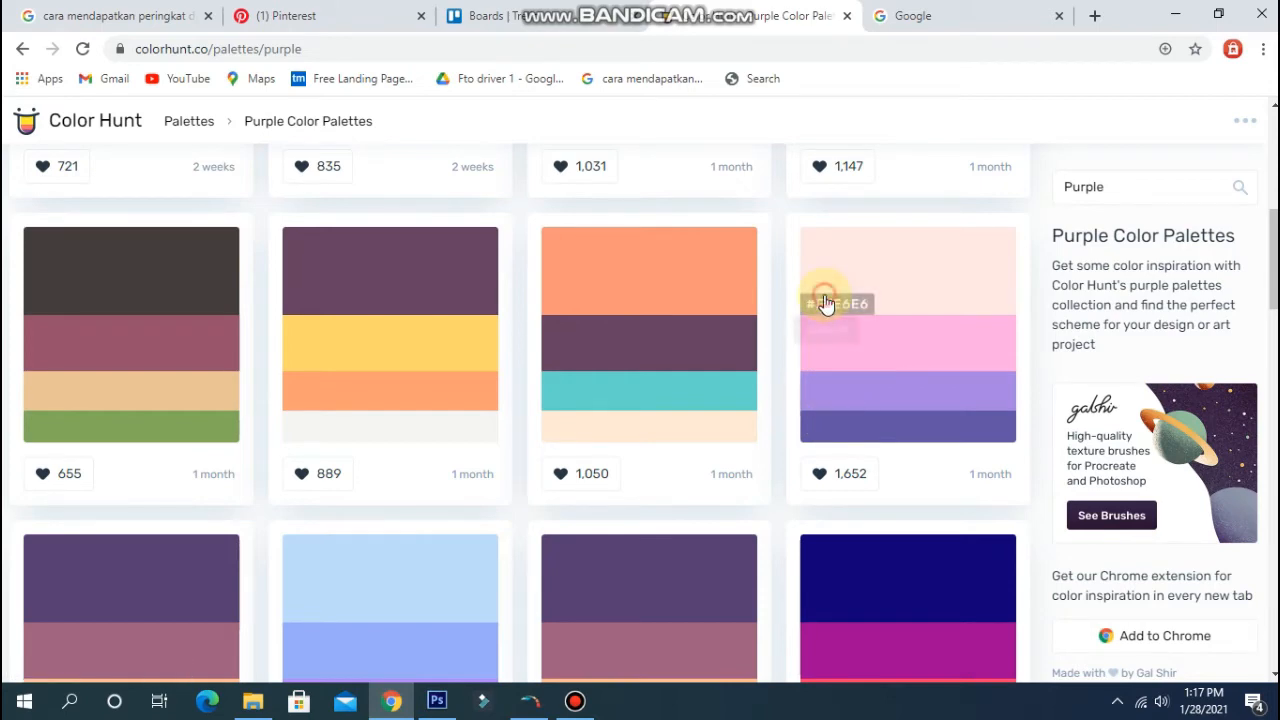
click(437, 703)
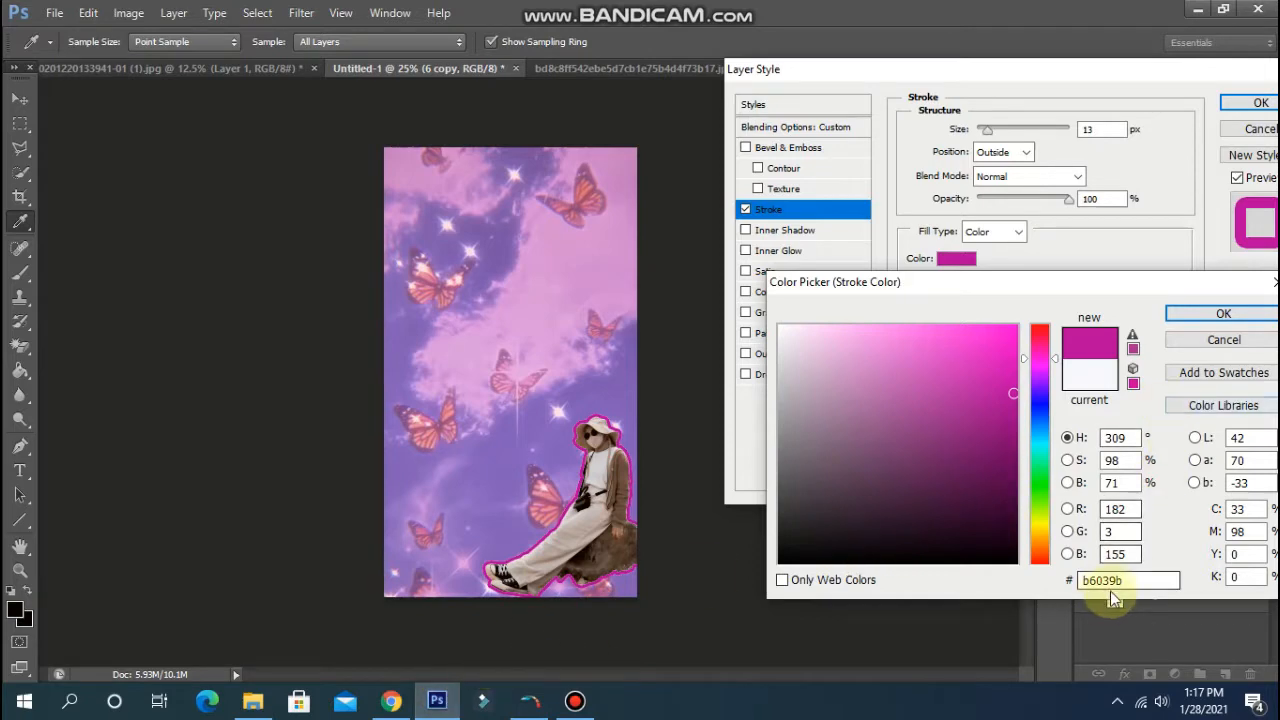
drag(1122, 580, 1063, 590)
text(ffe6e6)
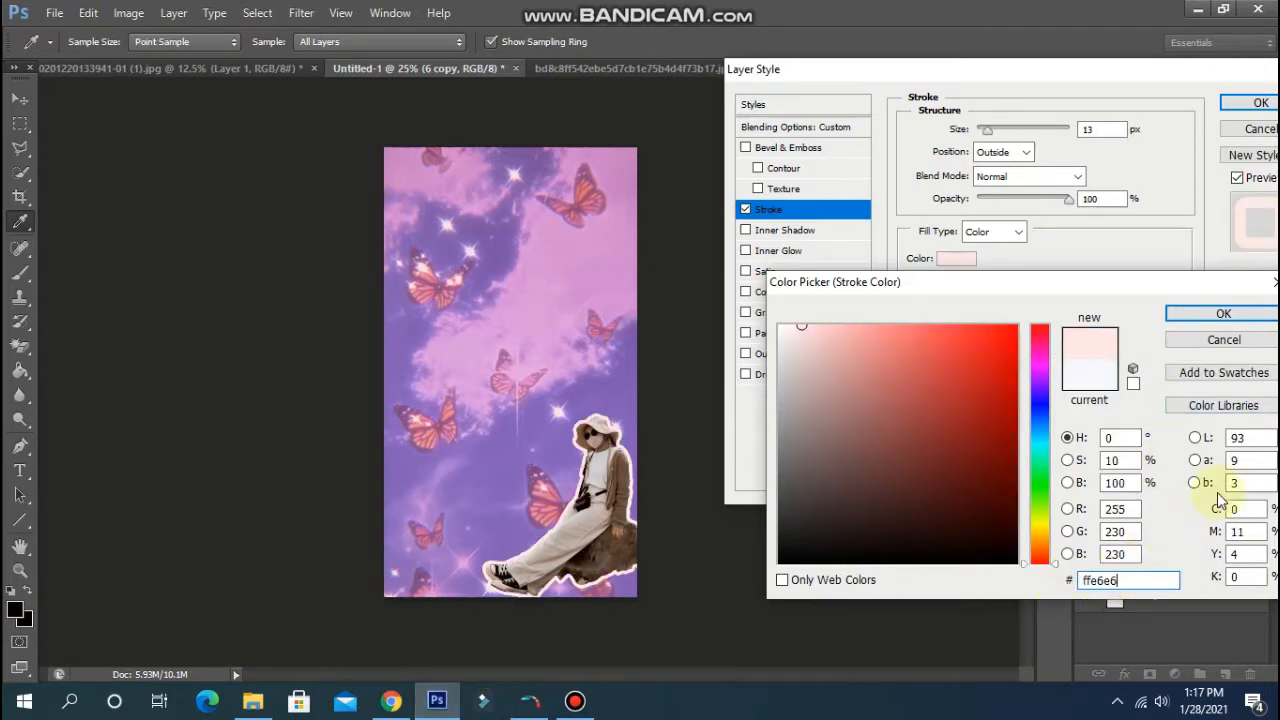
click(1246, 316)
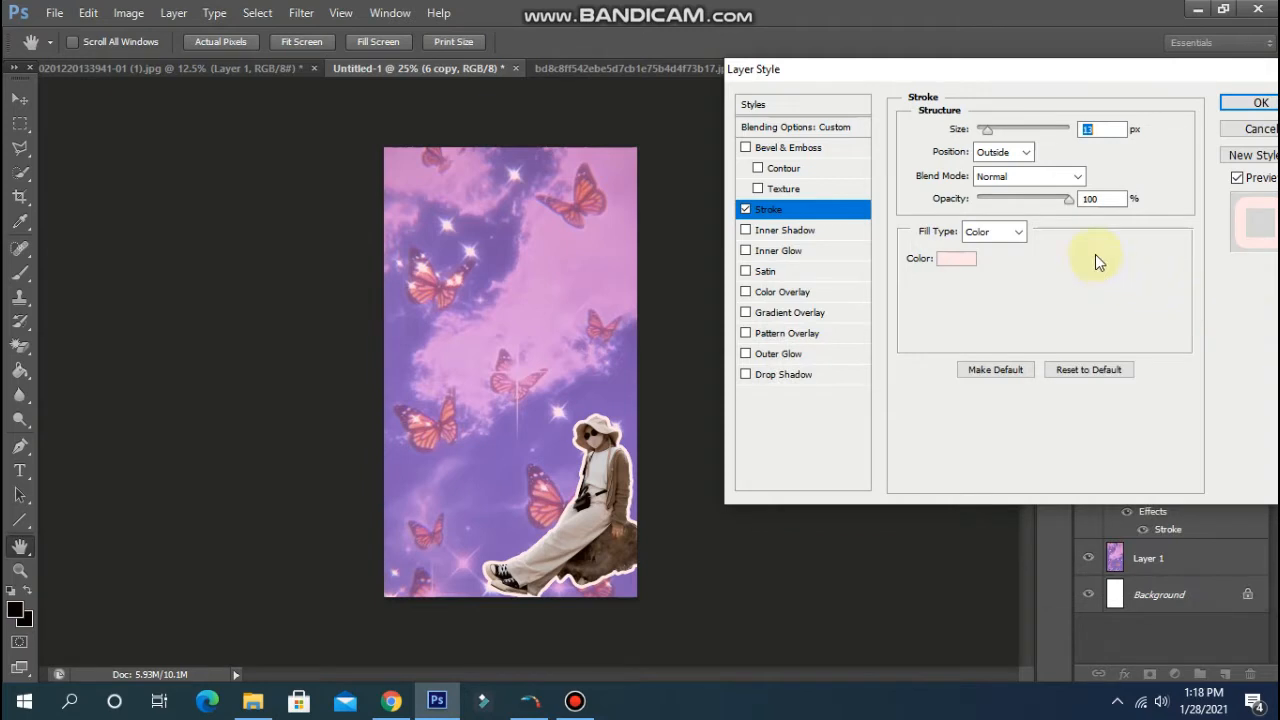
Set the duplicate's stroke to 40 px in blue-teal 07a6bd and move the duplicate layer beneath layer 6.
drag(990, 134, 999, 138)
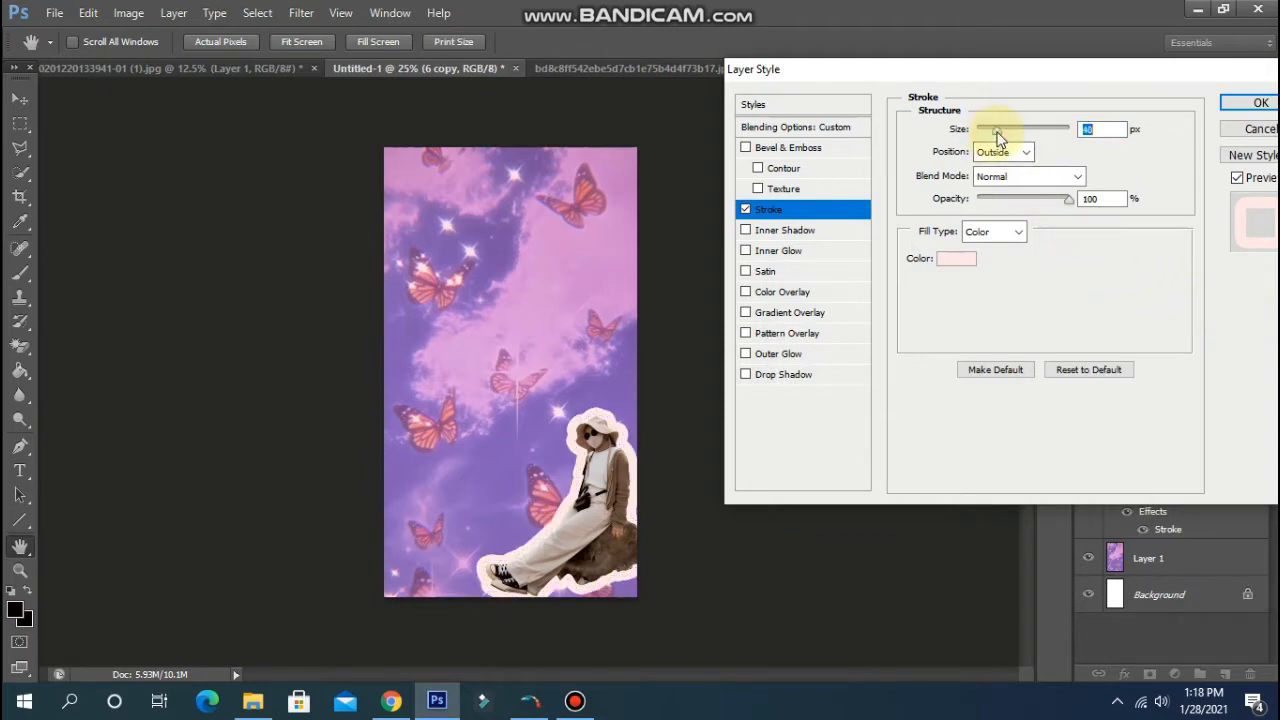
click(969, 262)
click(1008, 386)
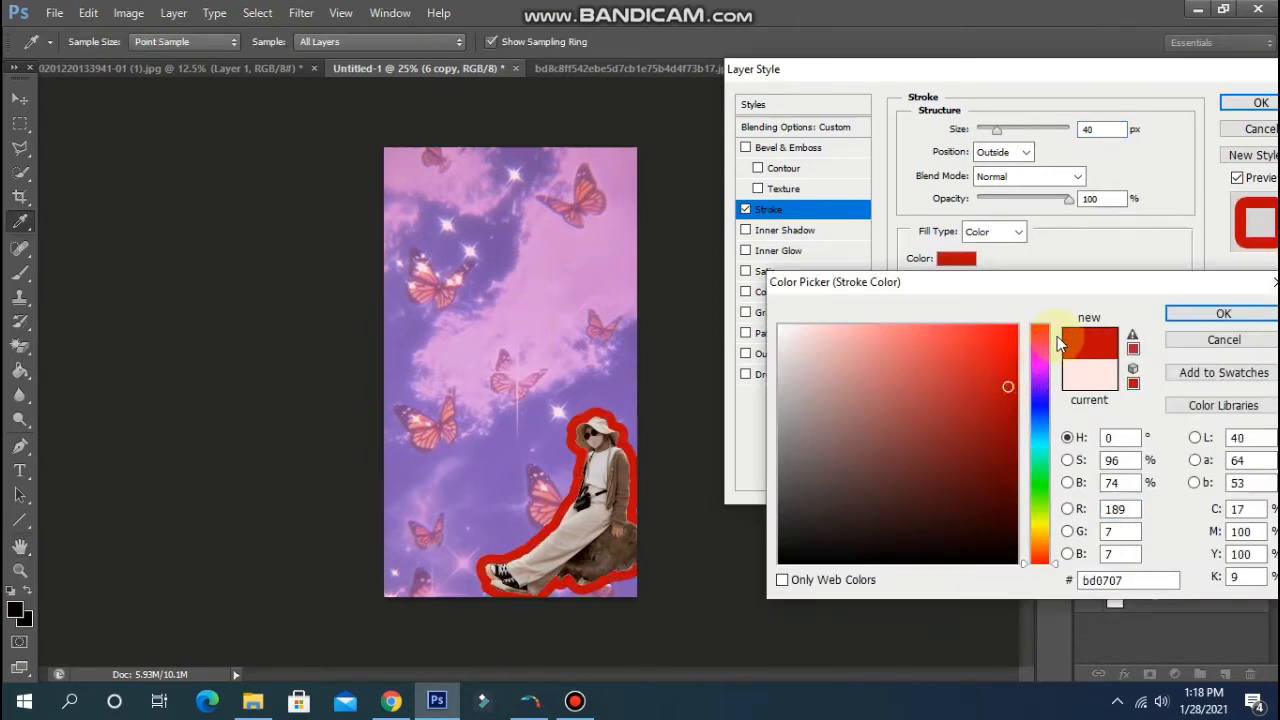
click(1046, 439)
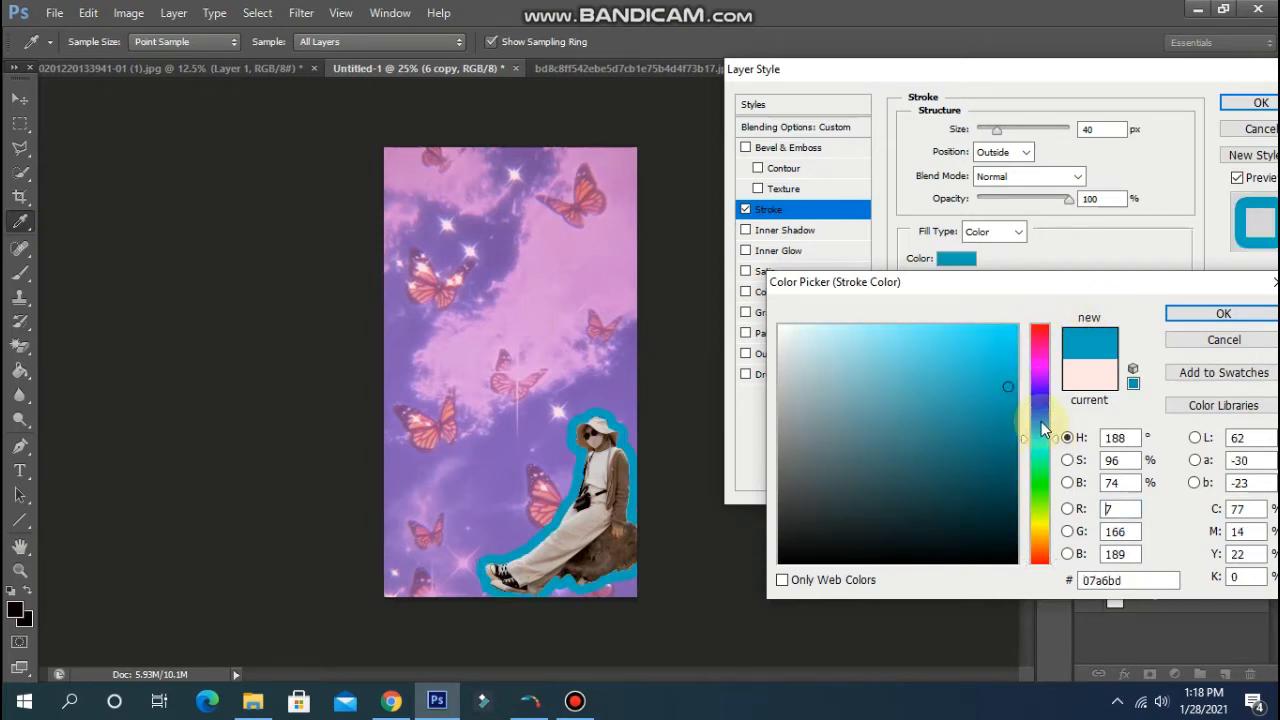
click(1189, 314)
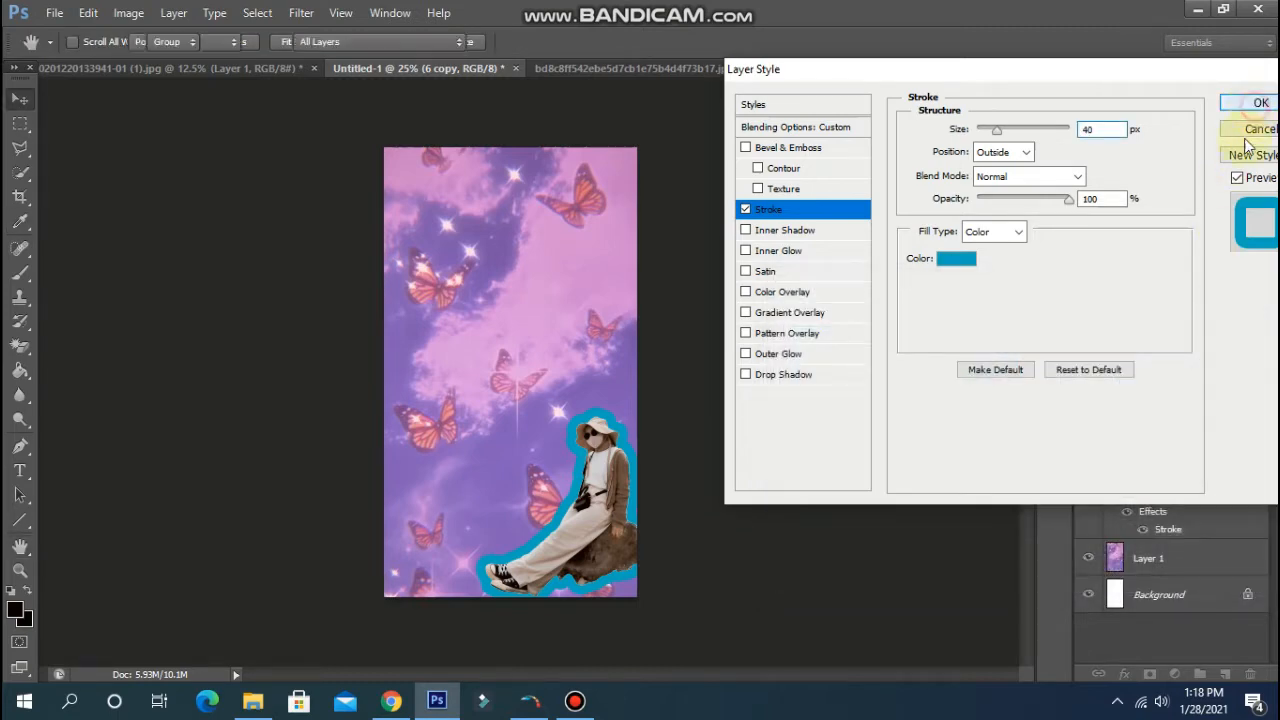
click(1258, 105)
drag(1117, 409, 1123, 519)
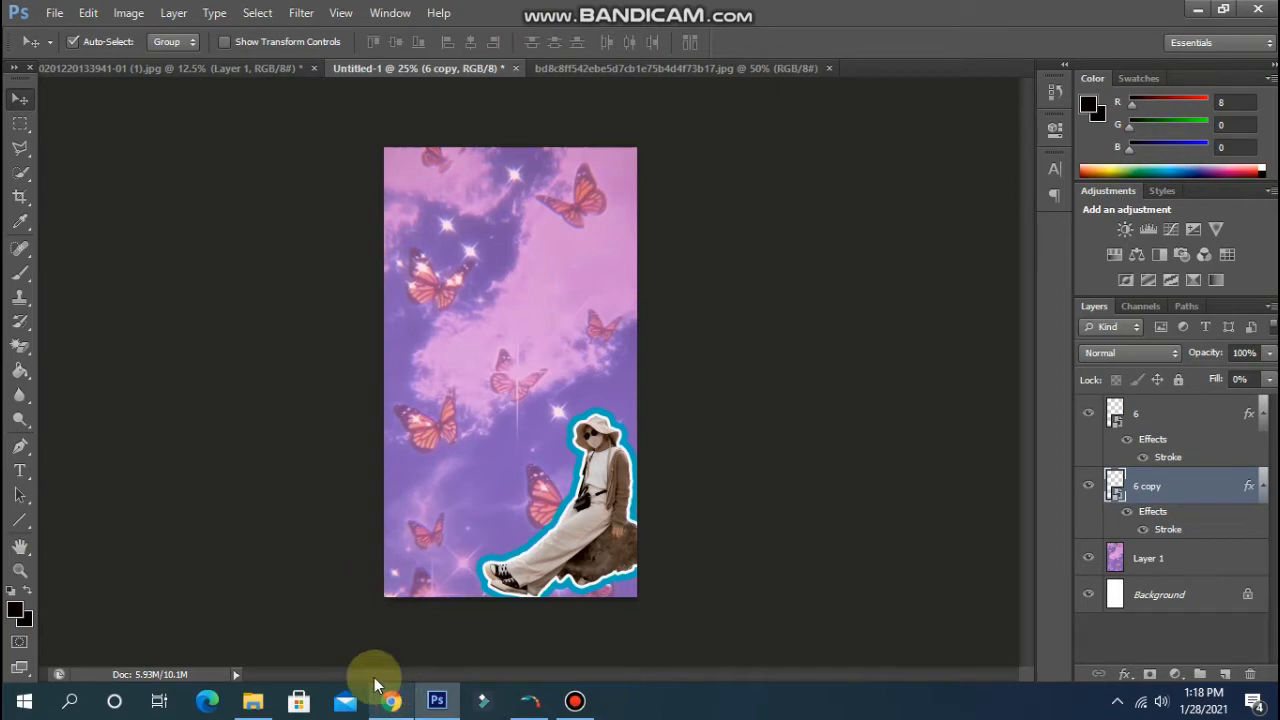
Open cutout 4 from the BAHAN EDIT folder in Photoshop and bring it into the butterfly composition as a new layer.
mouse_move(268, 706)
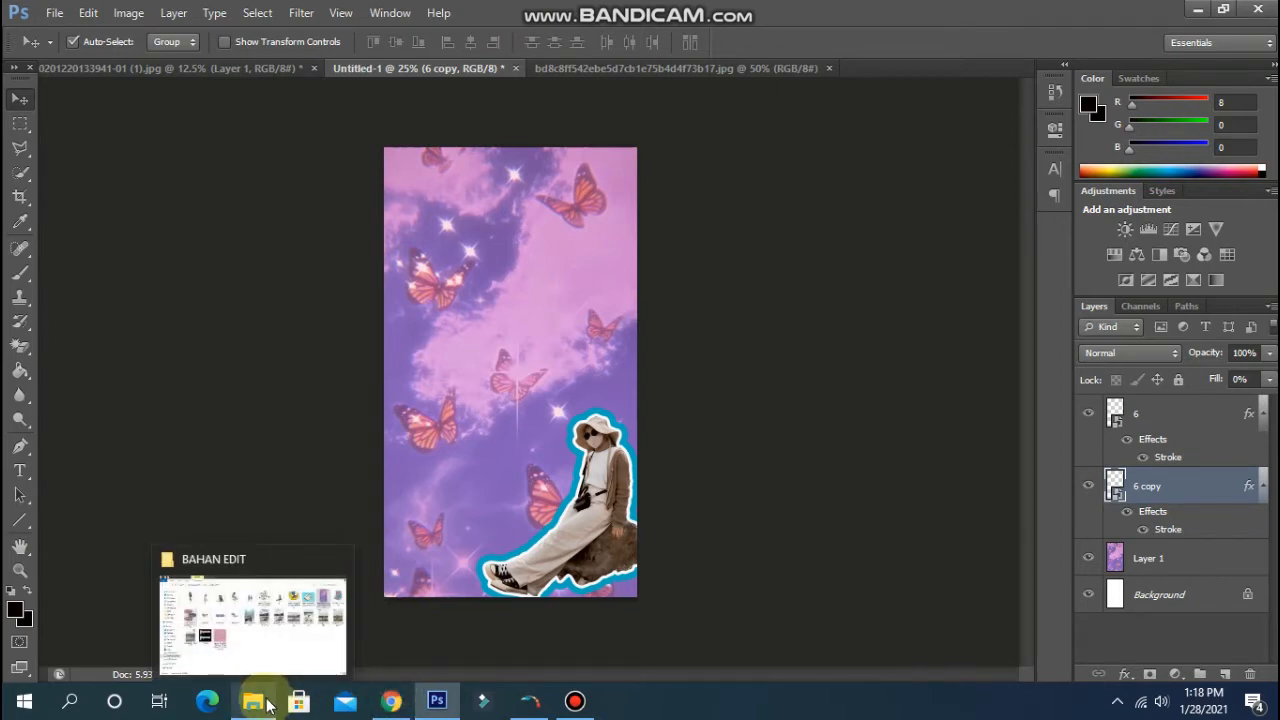
click(270, 645)
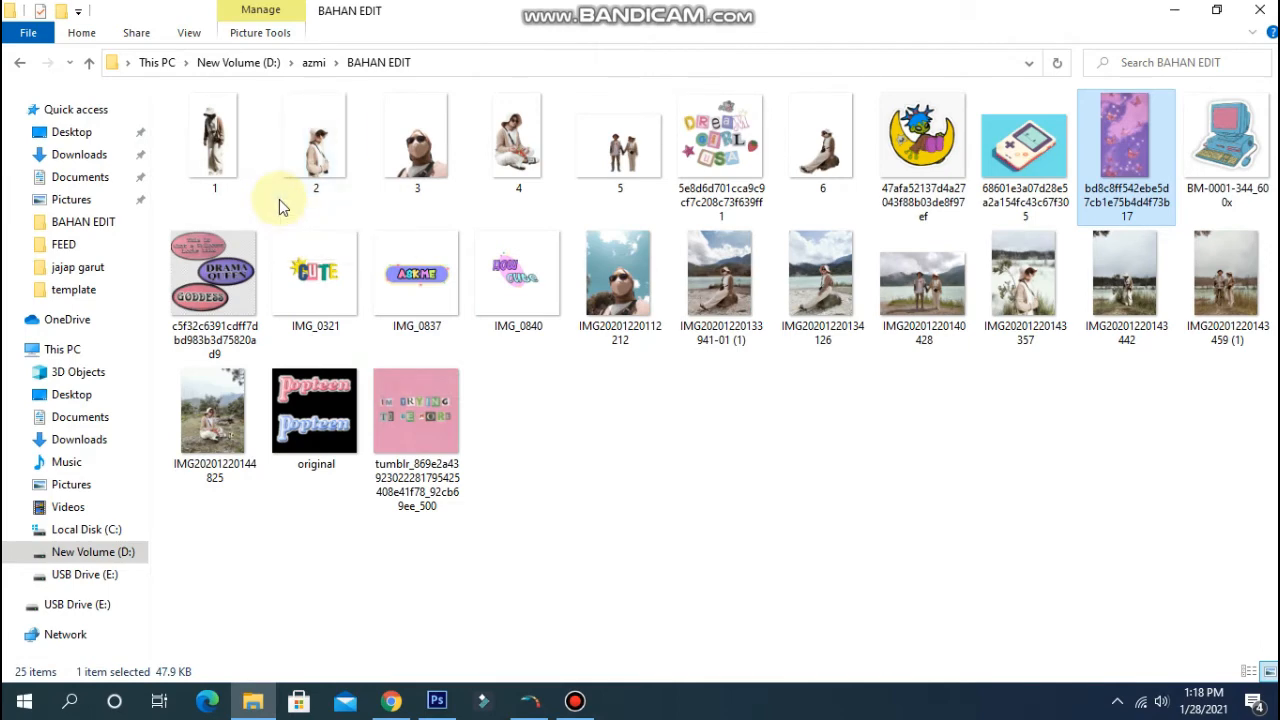
click(494, 180)
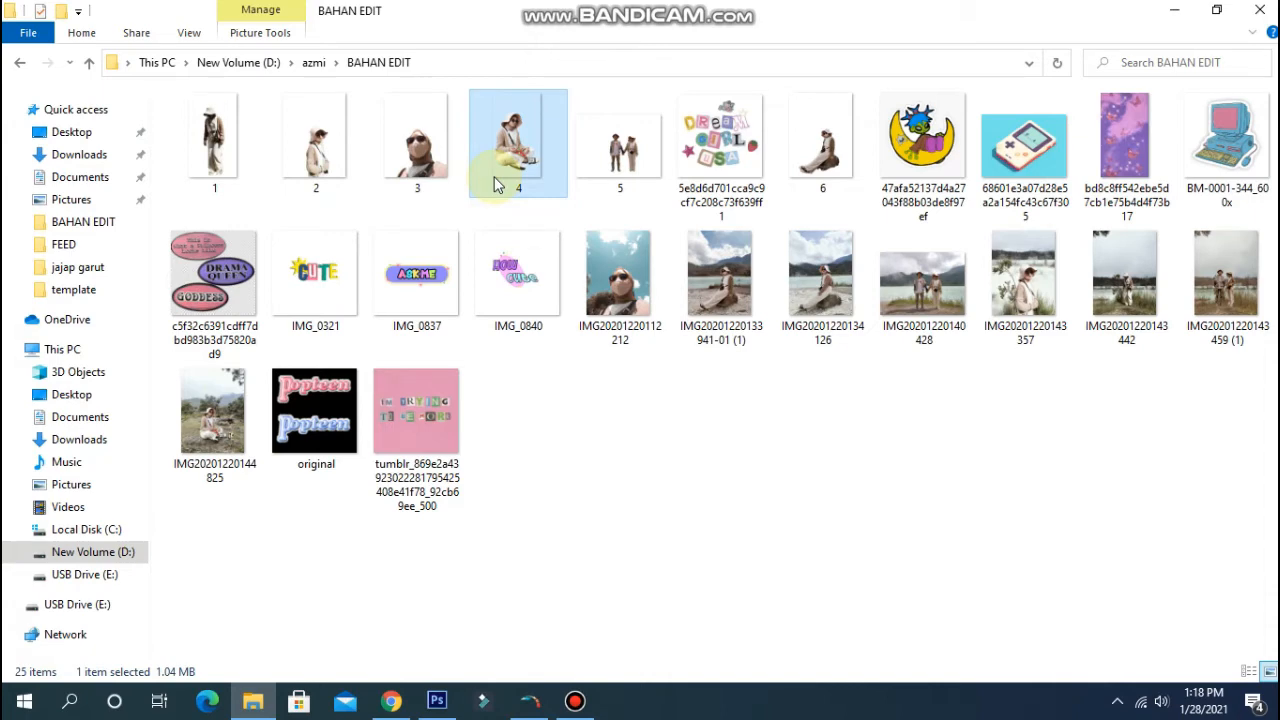
drag(500, 186, 875, 64)
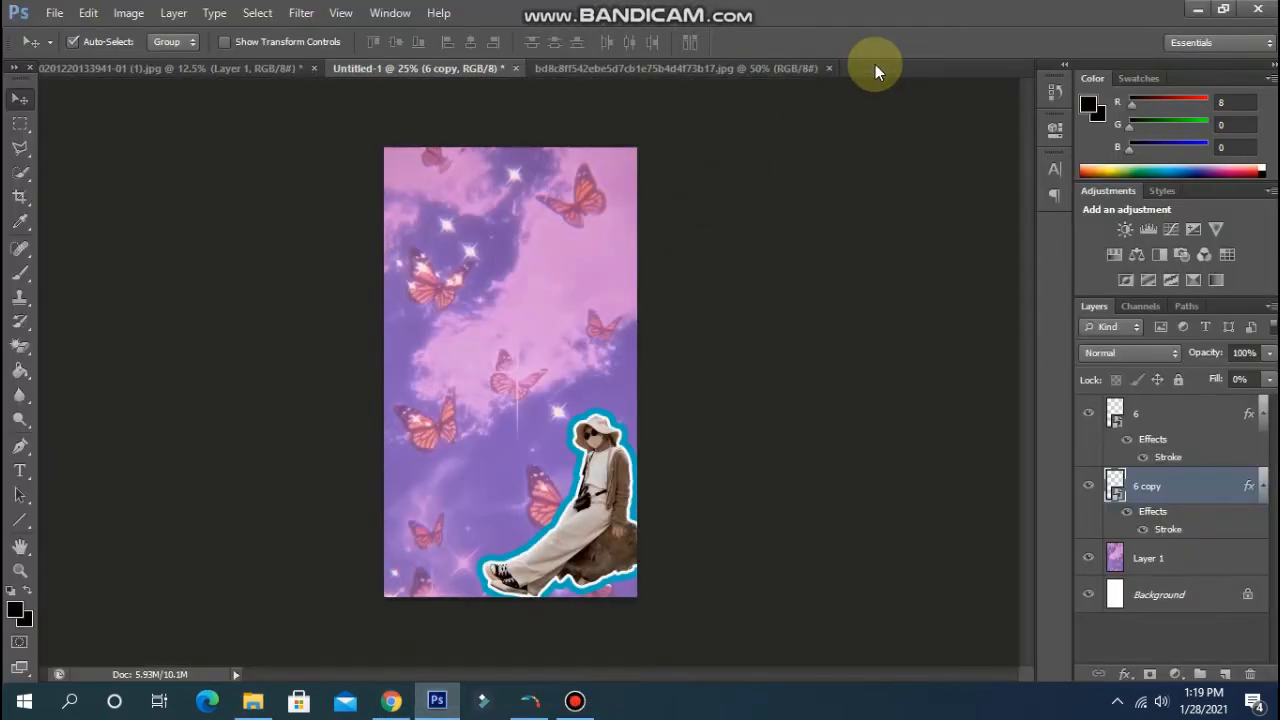
drag(422, 228, 470, 387)
Scale the seated woman cutout to about 55% and place it in the lower-left corner beside the woman-and-rock cutout.
key(ctrl+t)
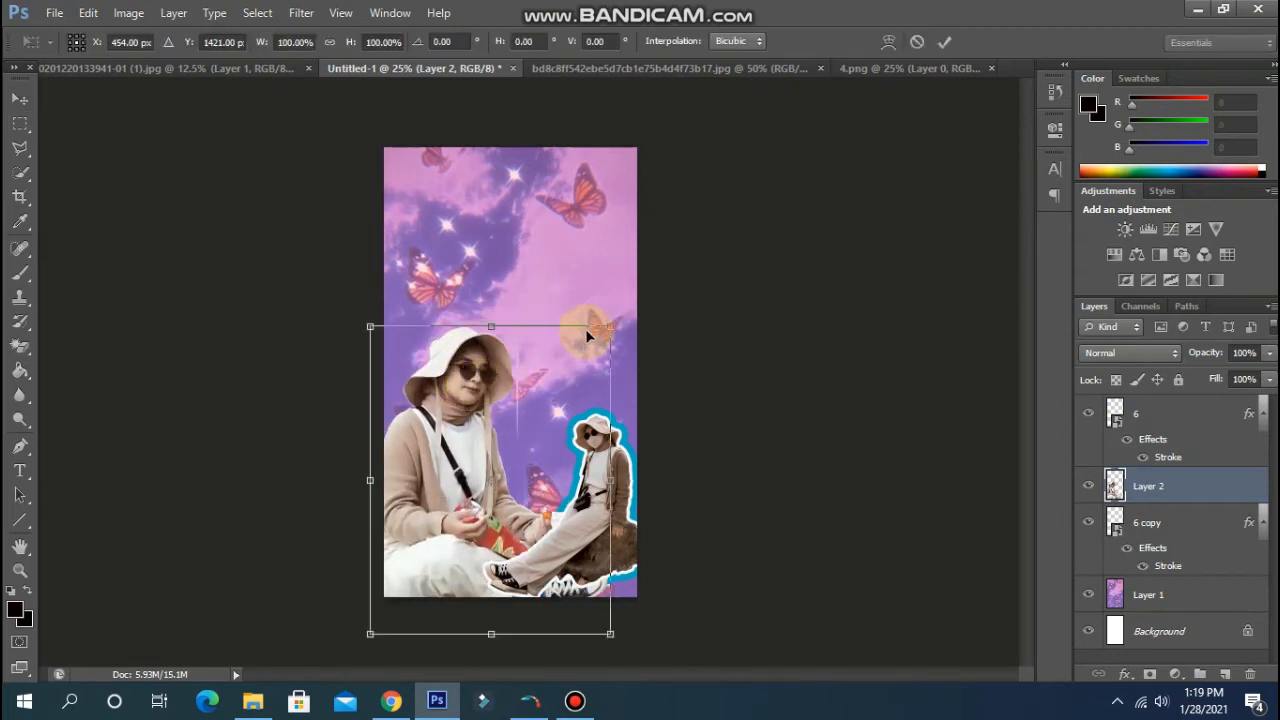
drag(612, 324, 541, 414)
drag(438, 523, 462, 486)
drag(566, 378, 522, 421)
drag(455, 526, 447, 508)
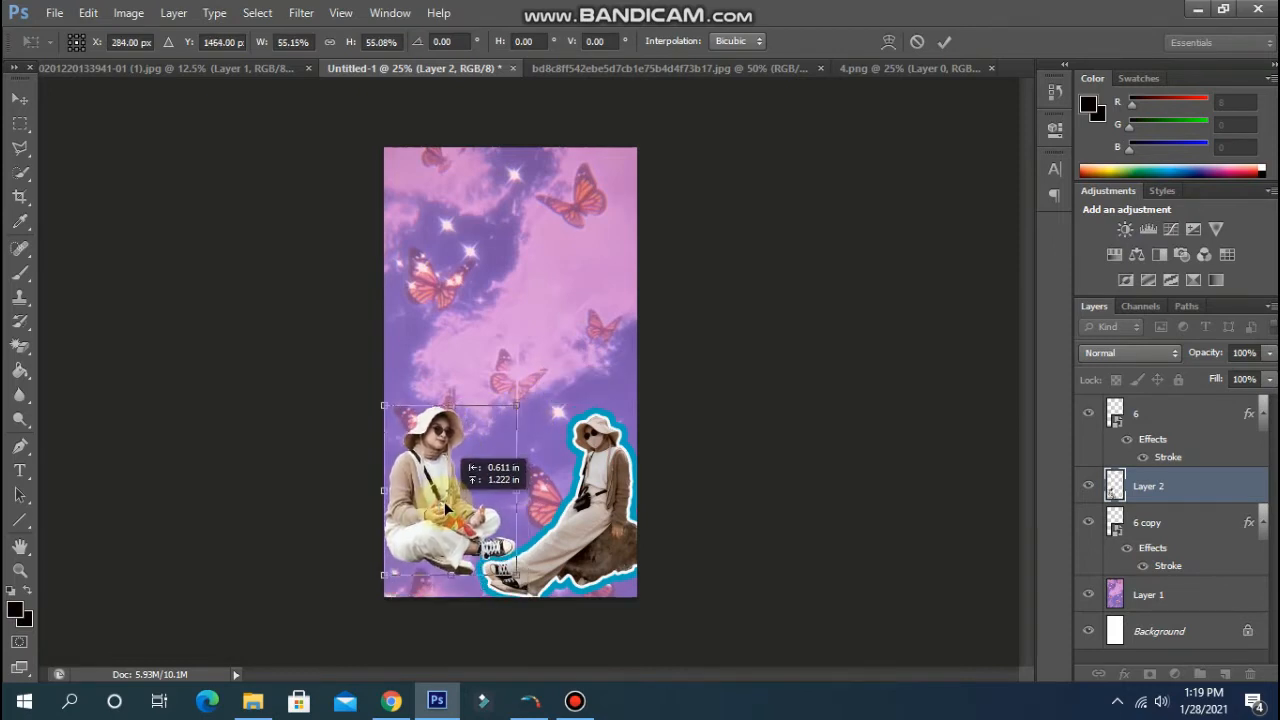
drag(445, 508, 447, 514)
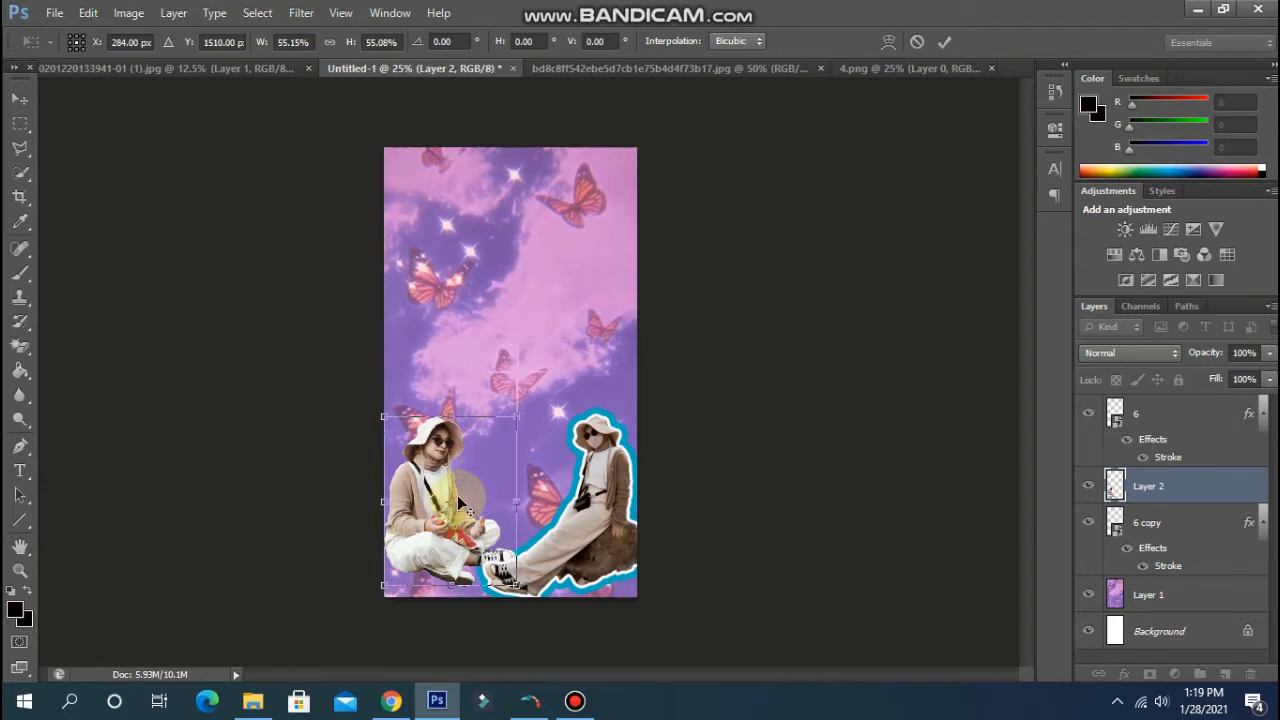
key(Return)
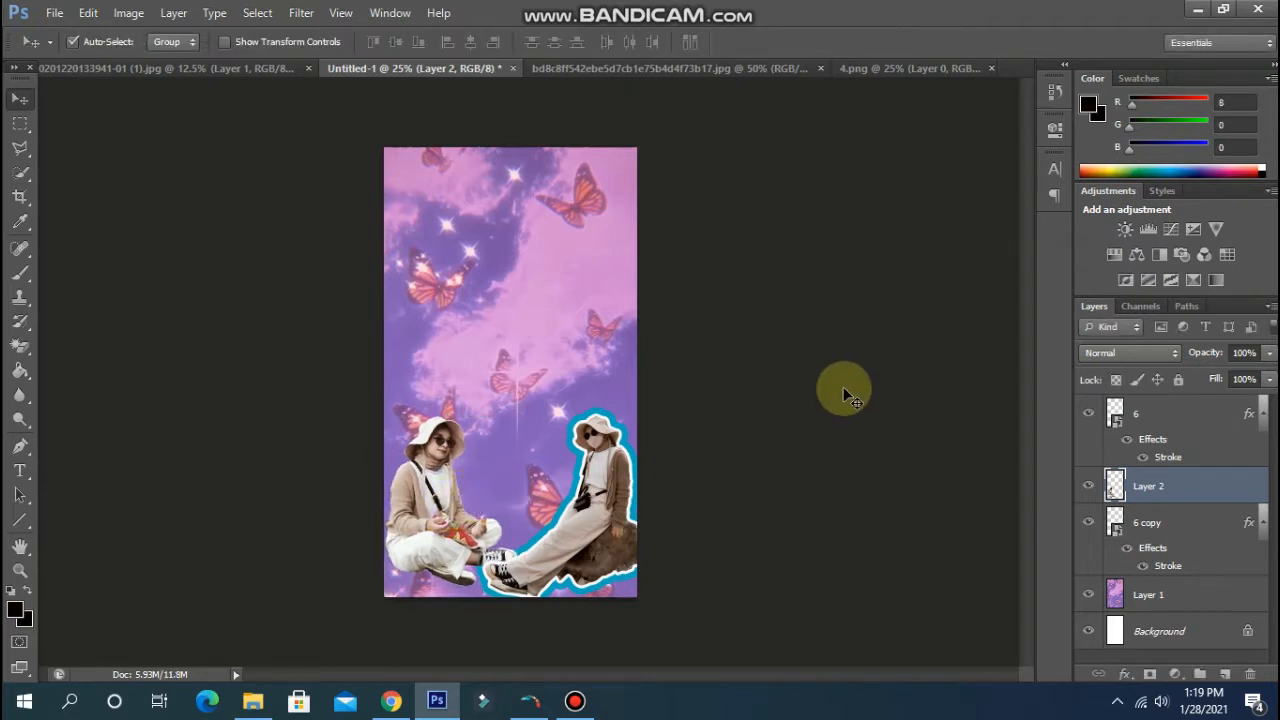
Add a 13 px outside stroke in near-white fffafa to Layer 2 and move the layer above layer 6.
right_click(1137, 490)
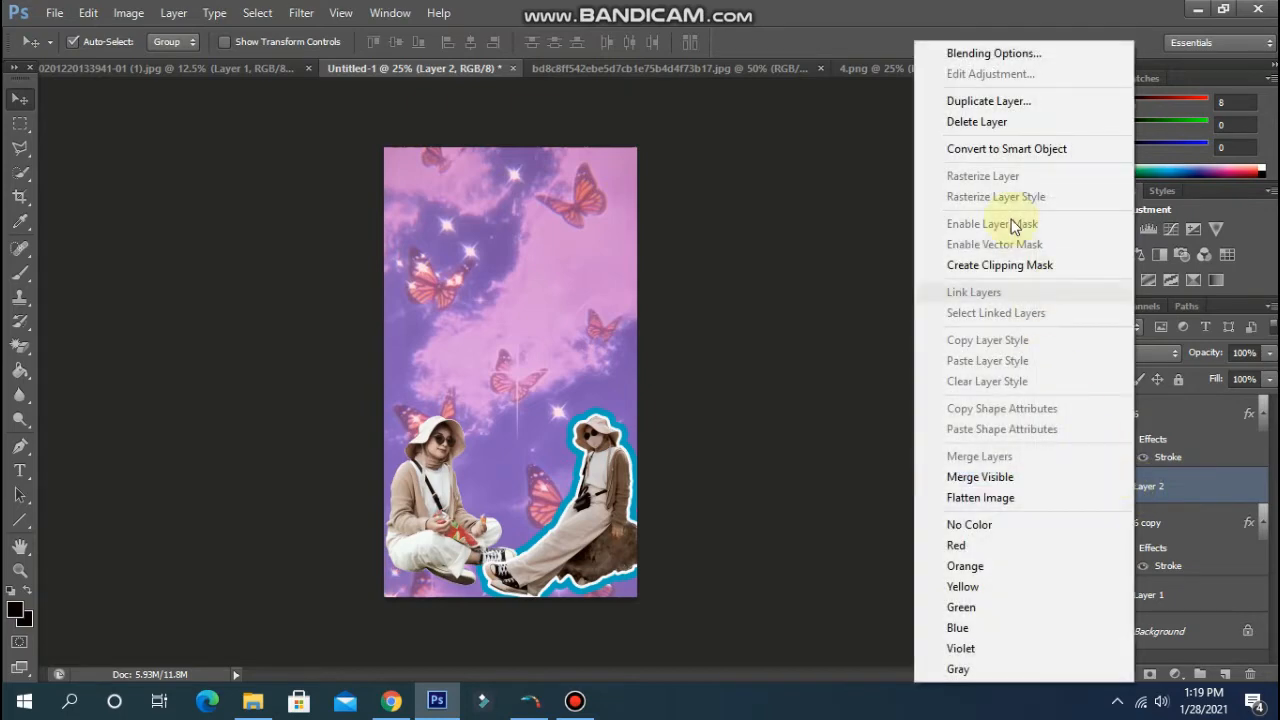
click(990, 54)
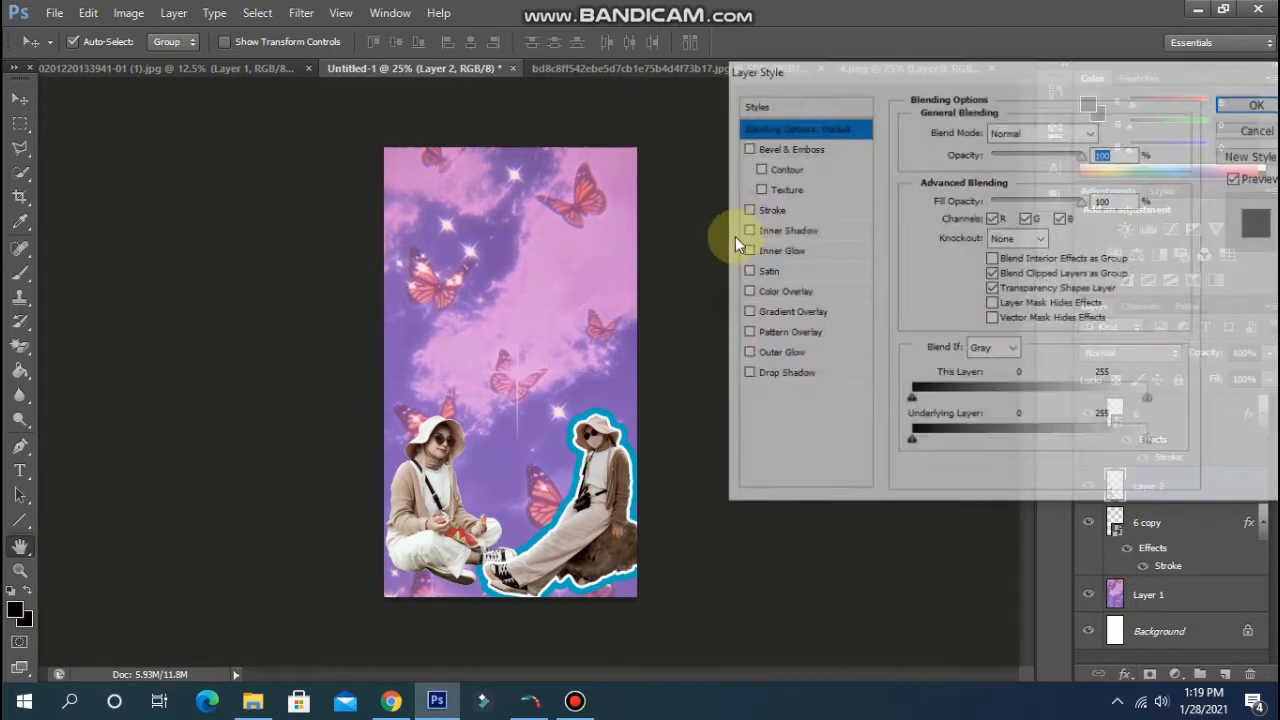
click(770, 212)
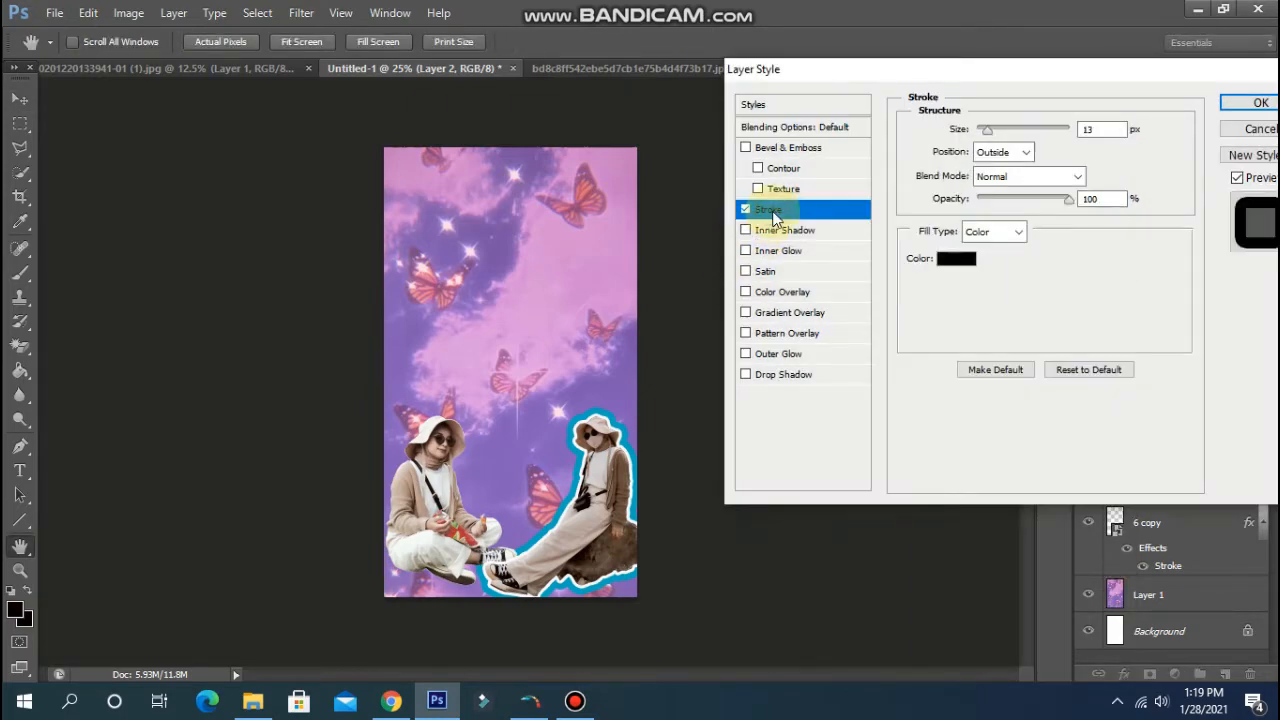
click(955, 262)
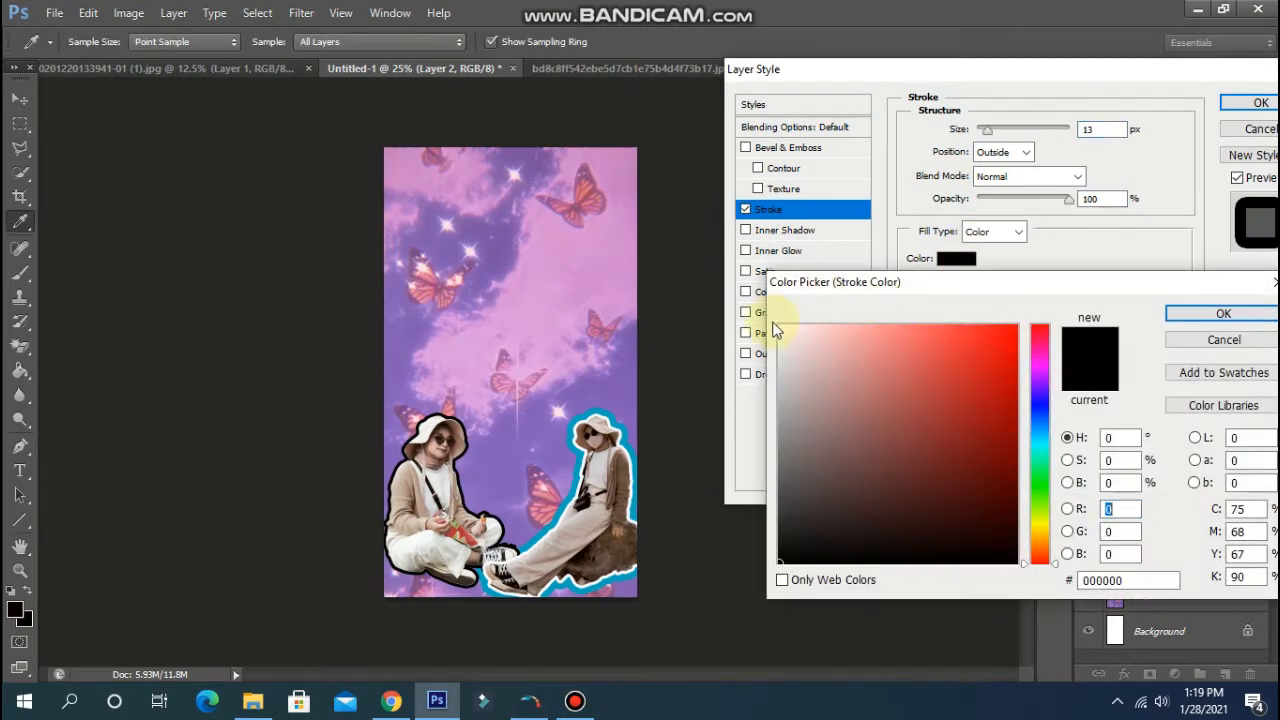
click(791, 326)
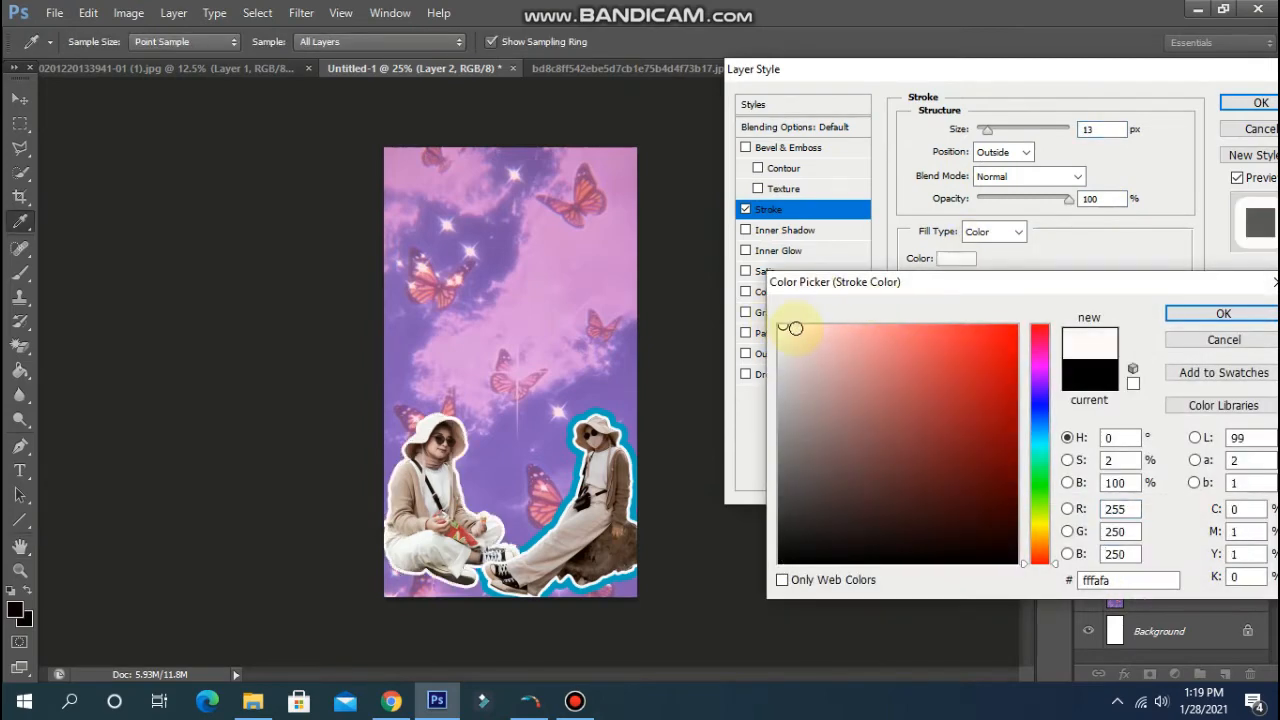
click(1210, 320)
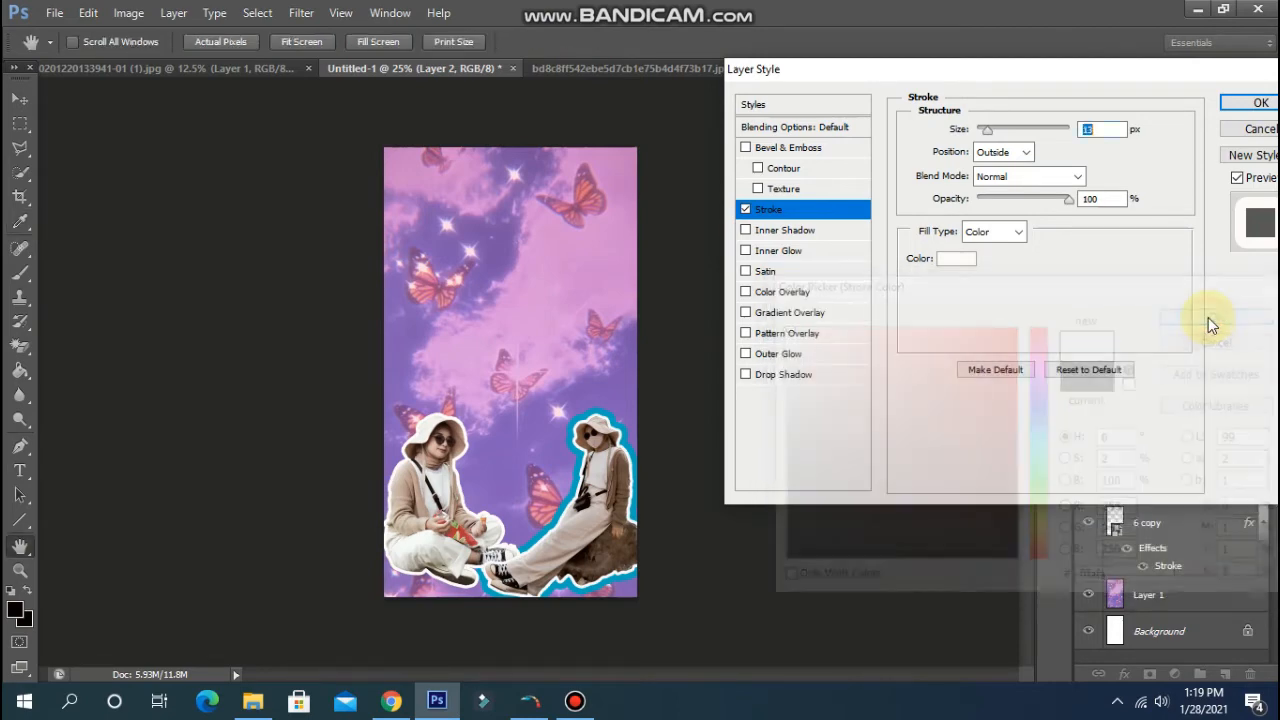
click(1240, 104)
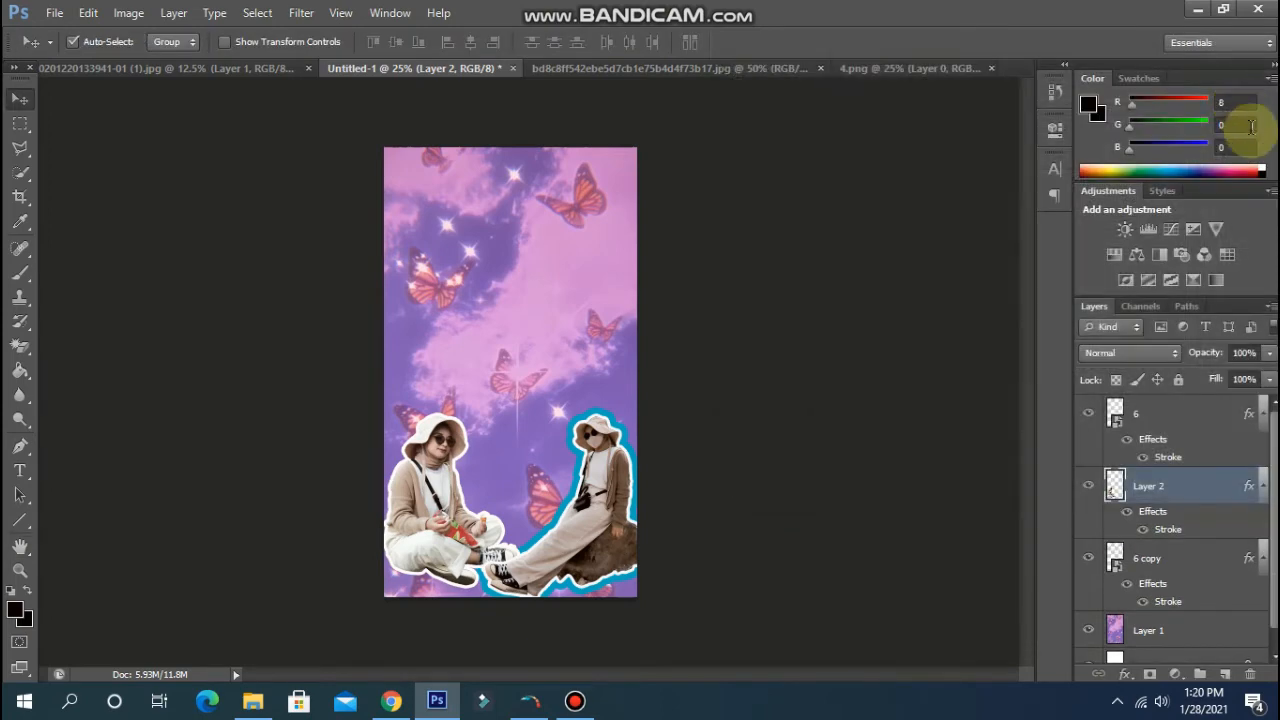
mouse_move(1137, 489)
mouse_down()
mouse_move(1123, 480)
mouse_move(1125, 413)
mouse_up()
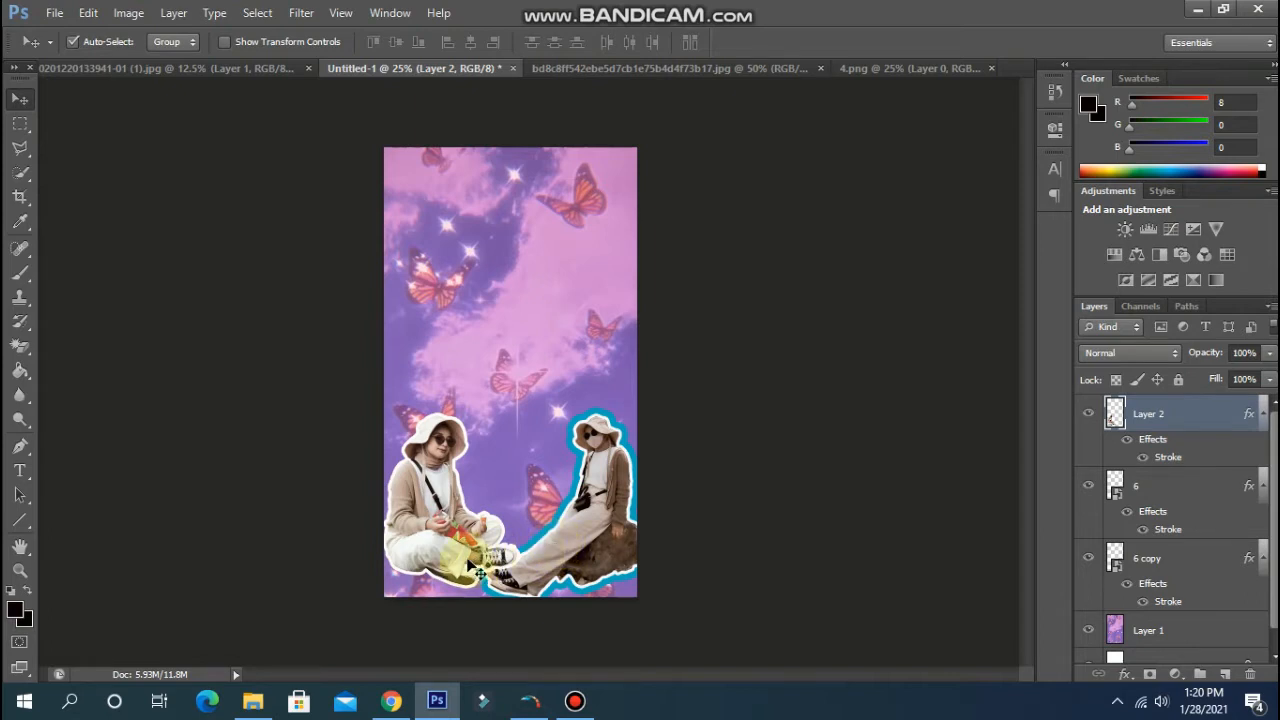
Place cutout 3 from the BAHAN EDIT folder into the composition and position the masked woman in the upper-right corner.
click(253, 700)
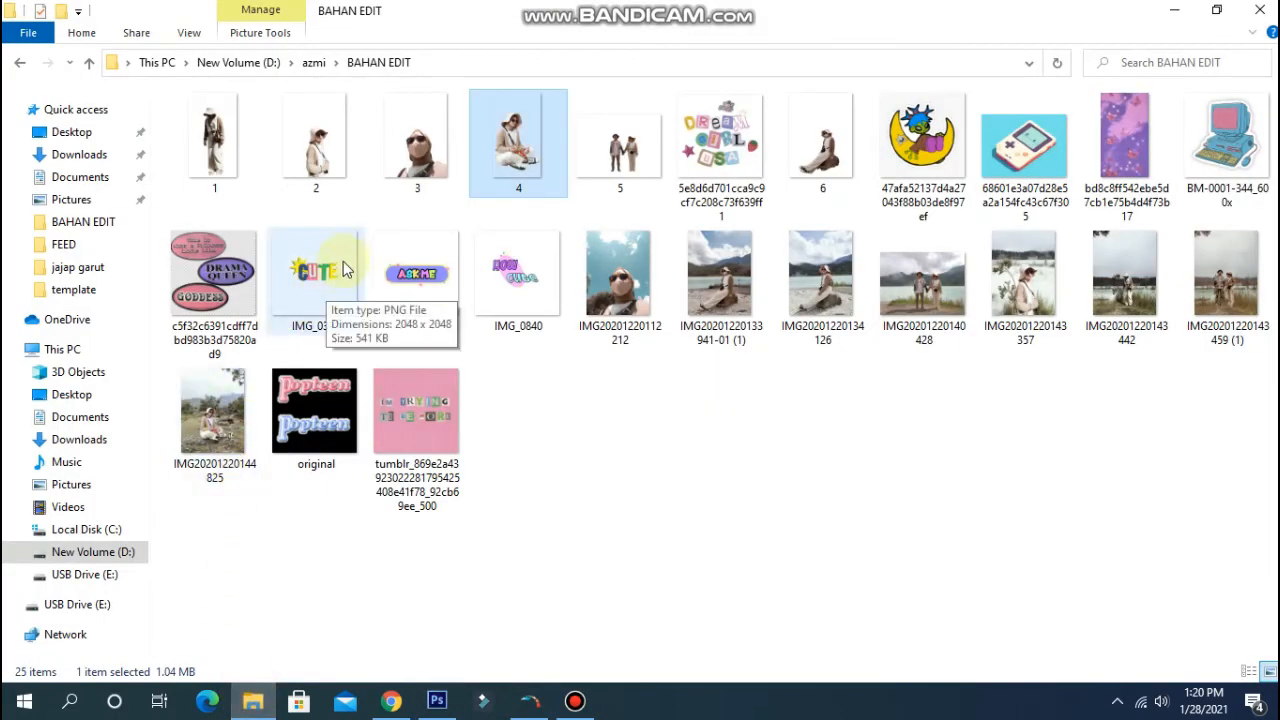
drag(400, 185, 640, 296)
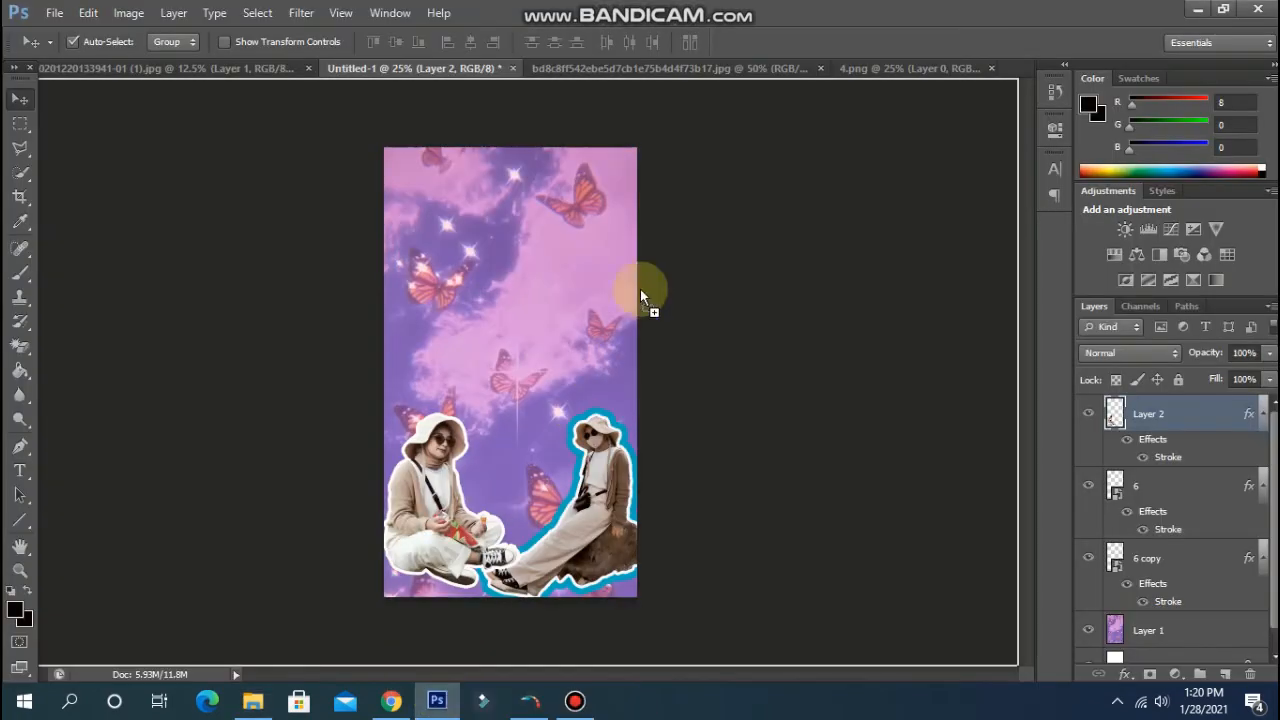
drag(516, 318, 525, 362)
drag(541, 406, 577, 208)
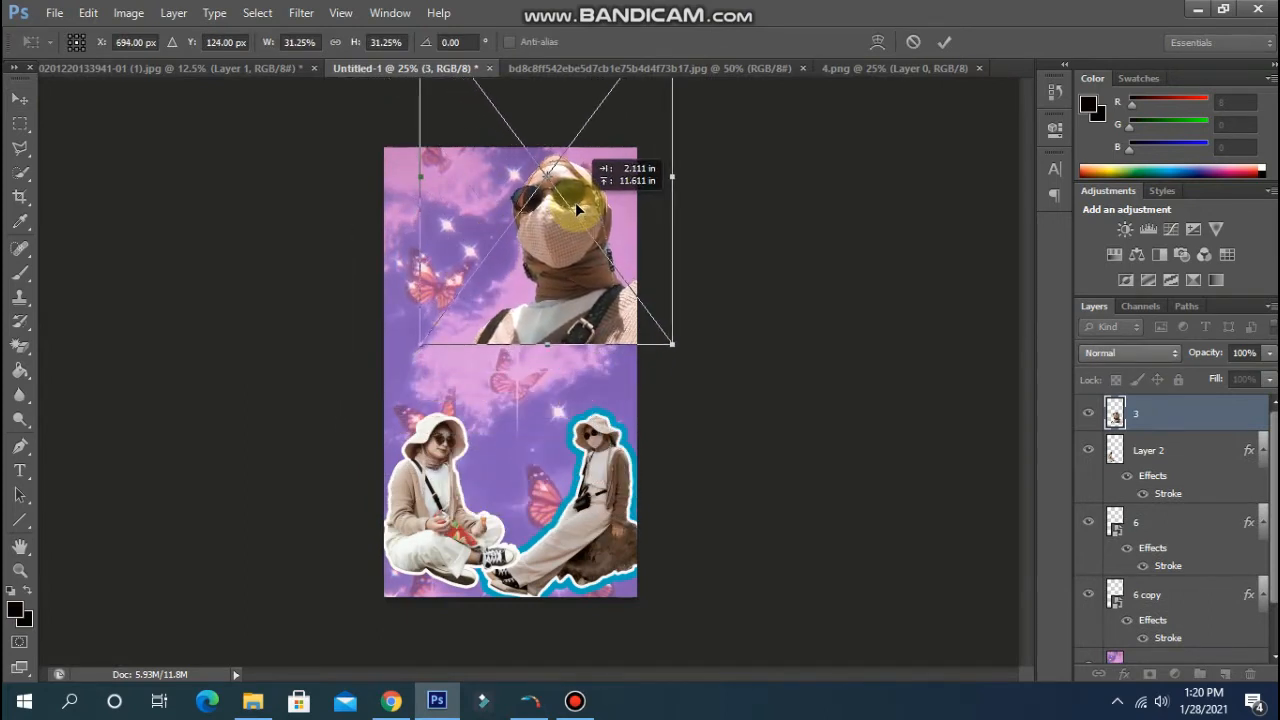
drag(575, 202, 600, 212)
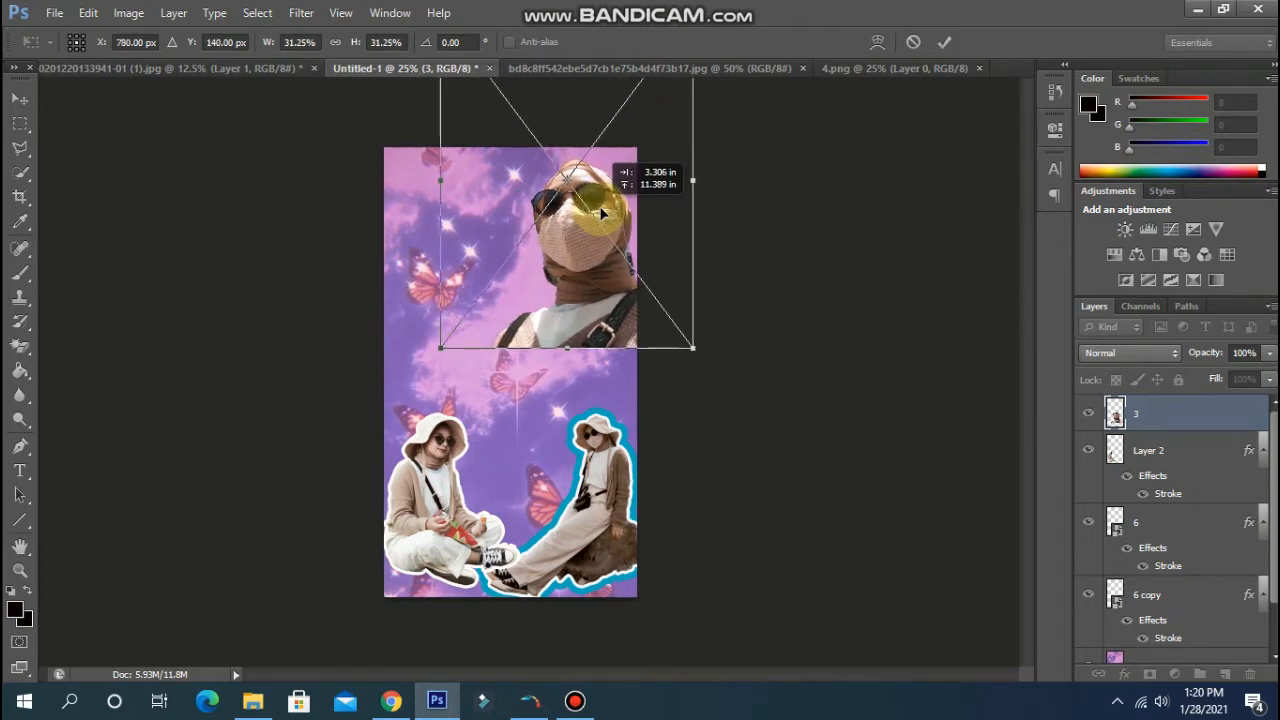
mouse_move(600, 212)
mouse_down()
mouse_move(549, 303)
mouse_move(524, 403)
mouse_move(505, 250)
mouse_move(592, 218)
mouse_up()
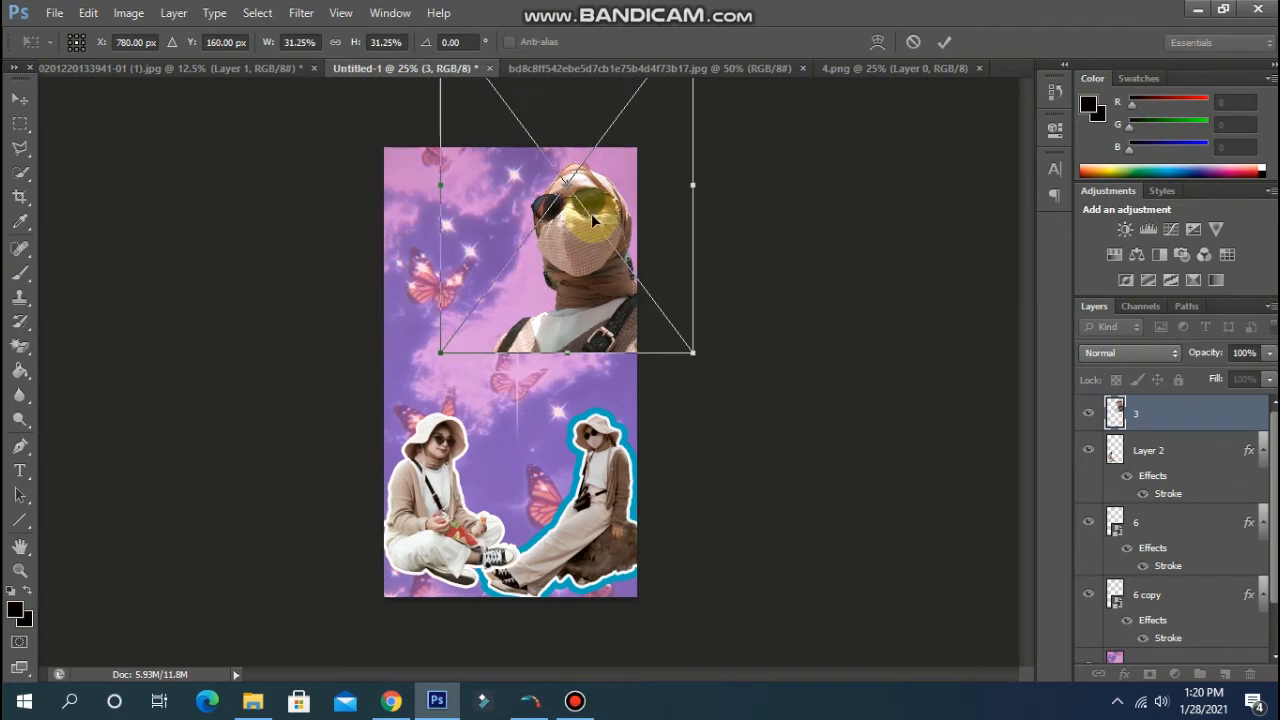
key(Return)
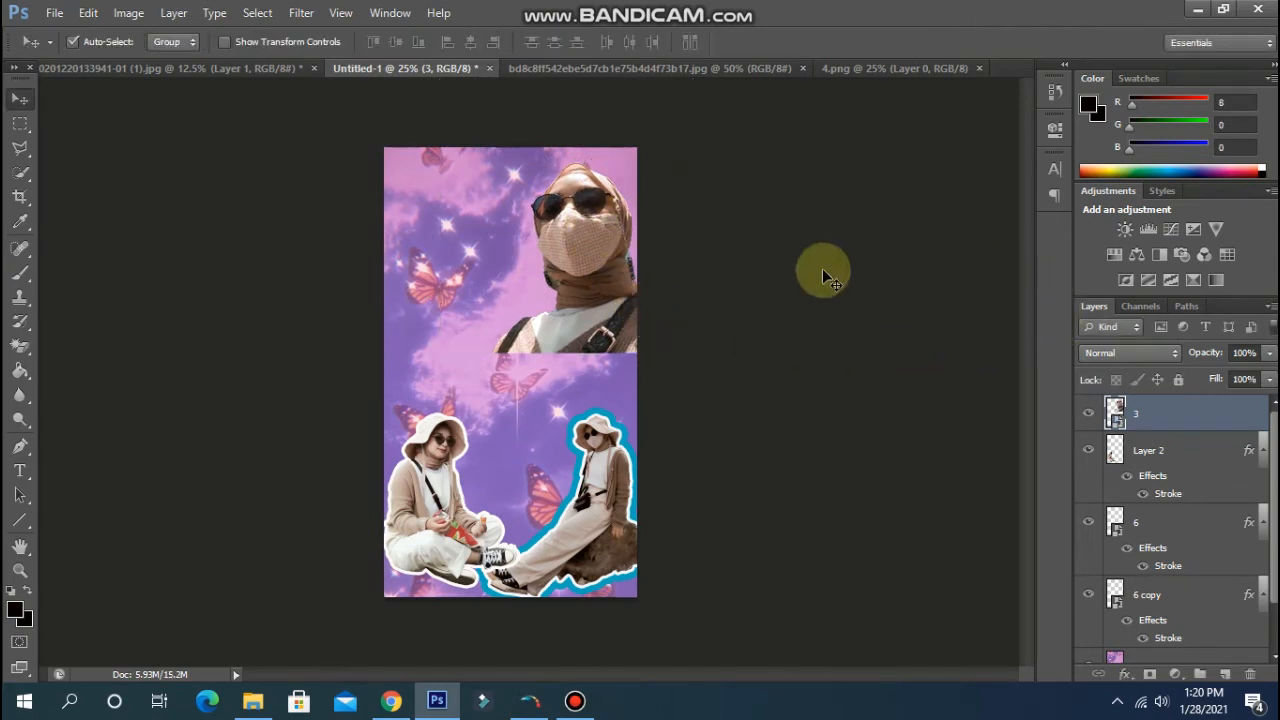
Add an outside stroke in very pale pink f7e5f3 to layer 3 and make it slightly thicker than 13 px.
right_click(1114, 411)
click(968, 246)
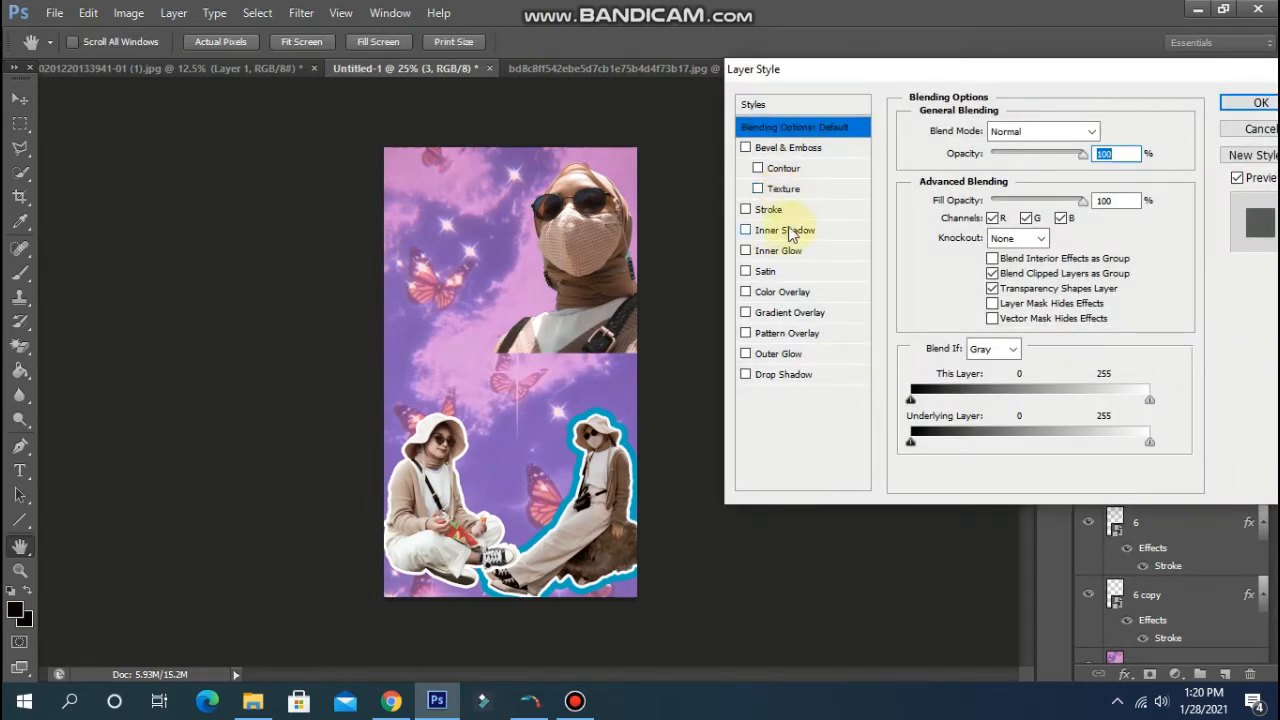
click(790, 209)
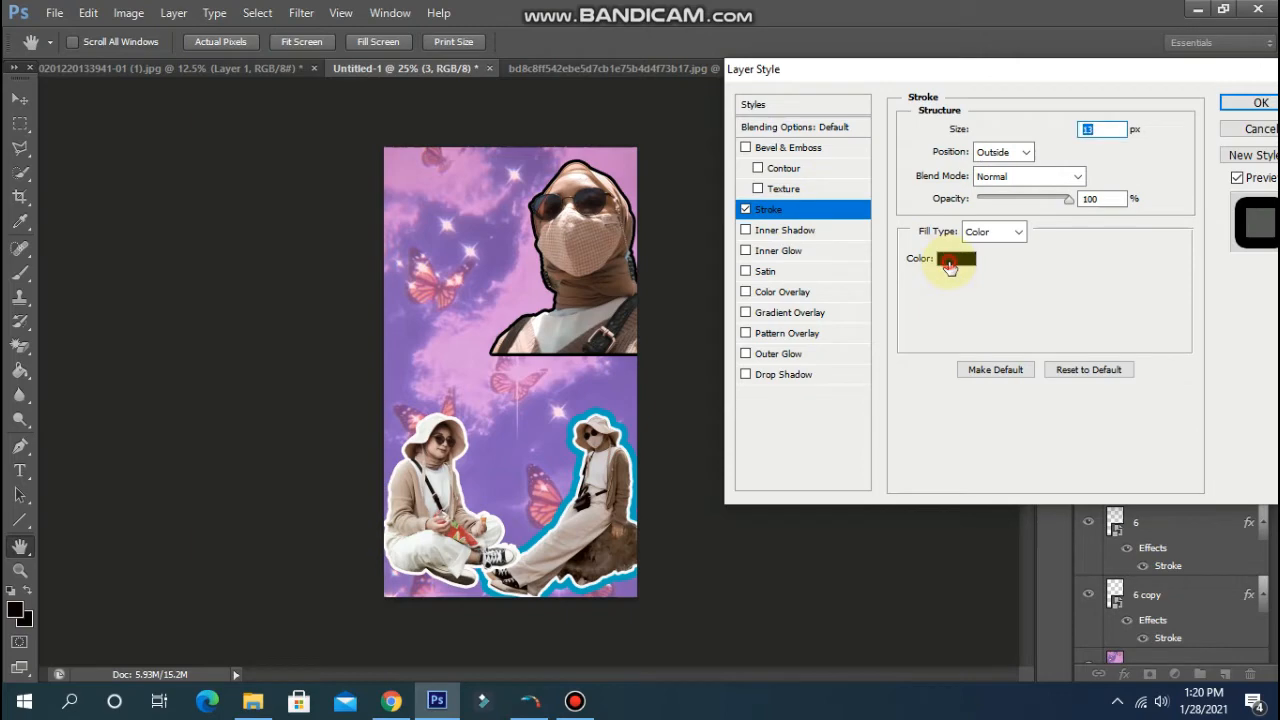
click(949, 261)
click(1046, 360)
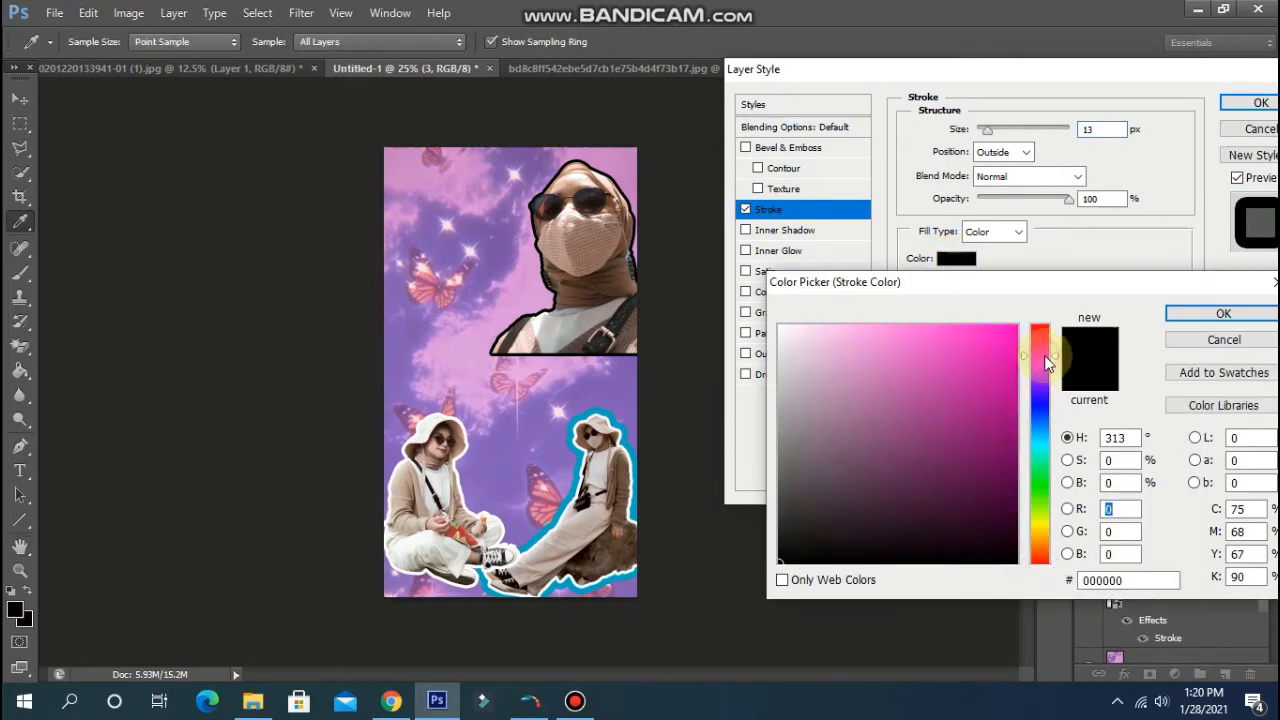
click(1010, 358)
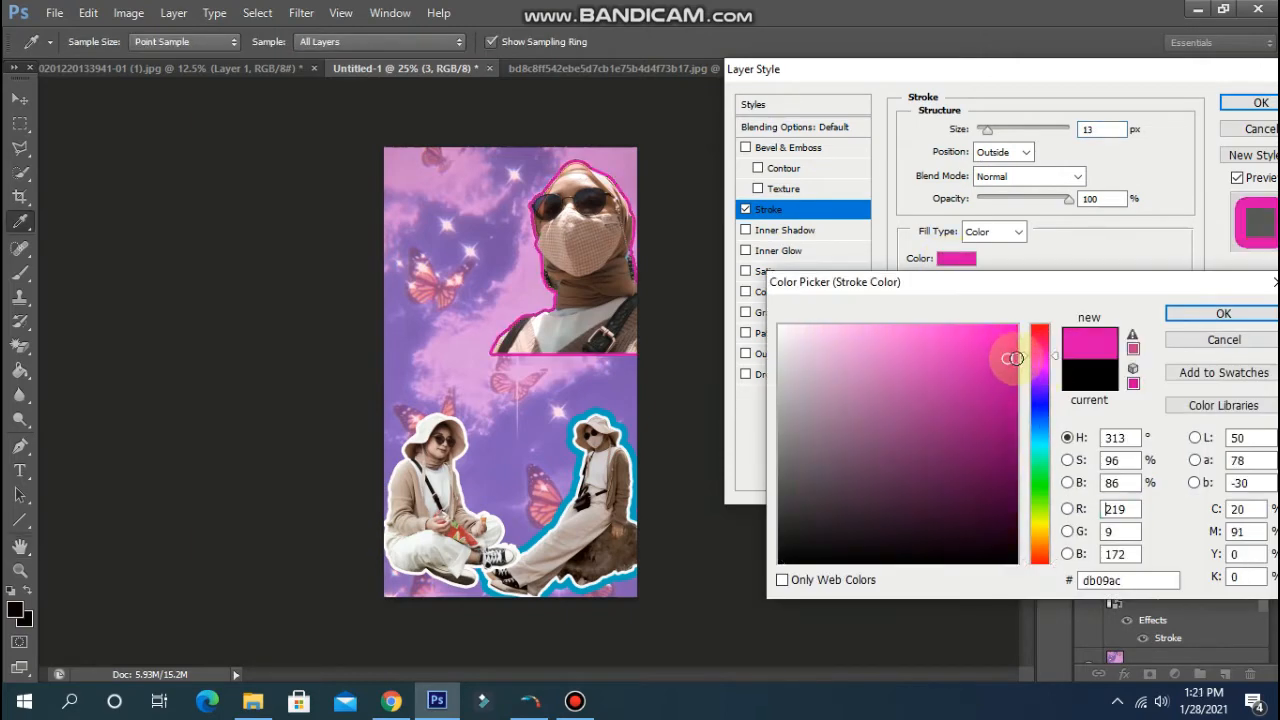
click(797, 332)
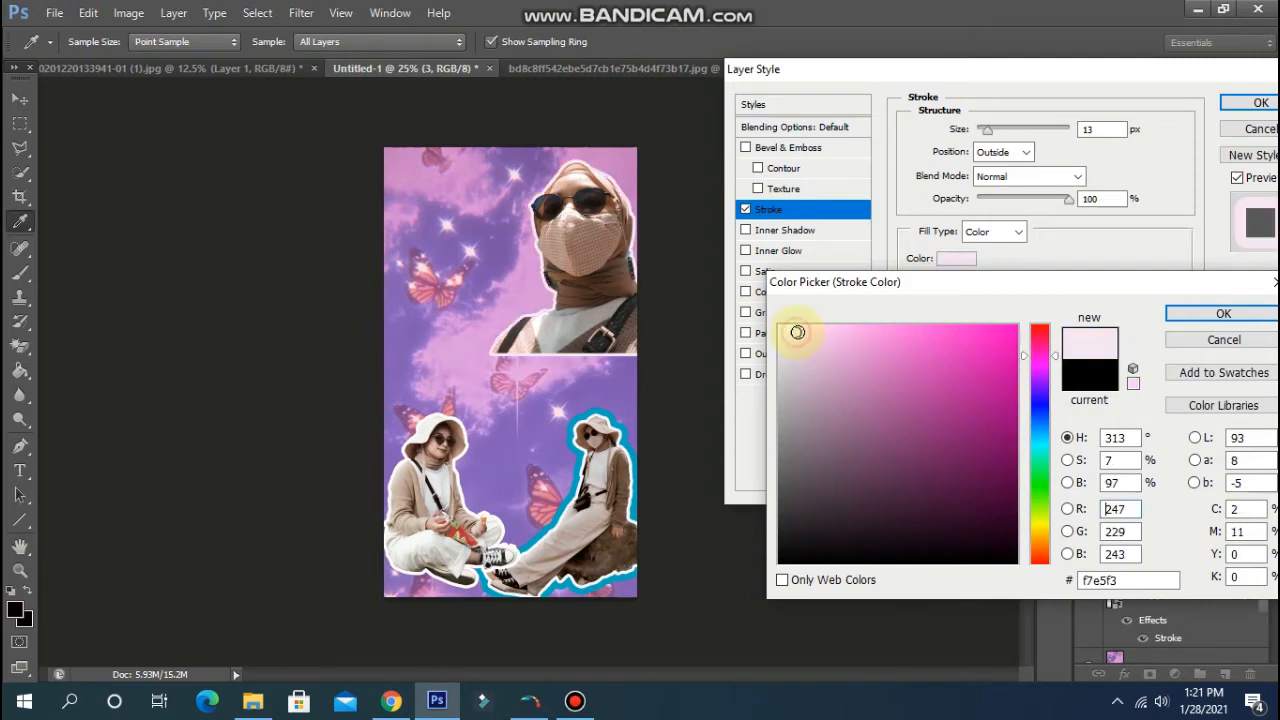
click(1223, 313)
drag(986, 132, 992, 129)
click(1248, 102)
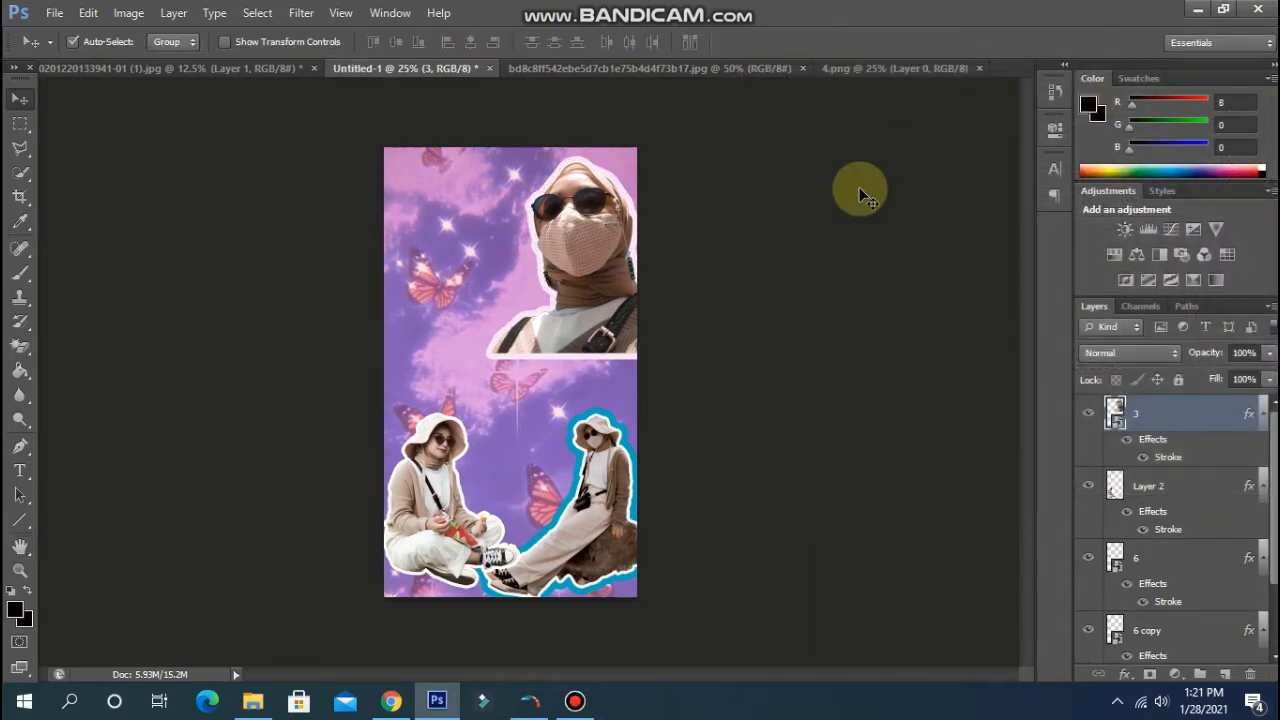
Place cutout 1 from the BAHAN EDIT folder, scale it to about 70% and position the standing woman at the upper left.
click(253, 700)
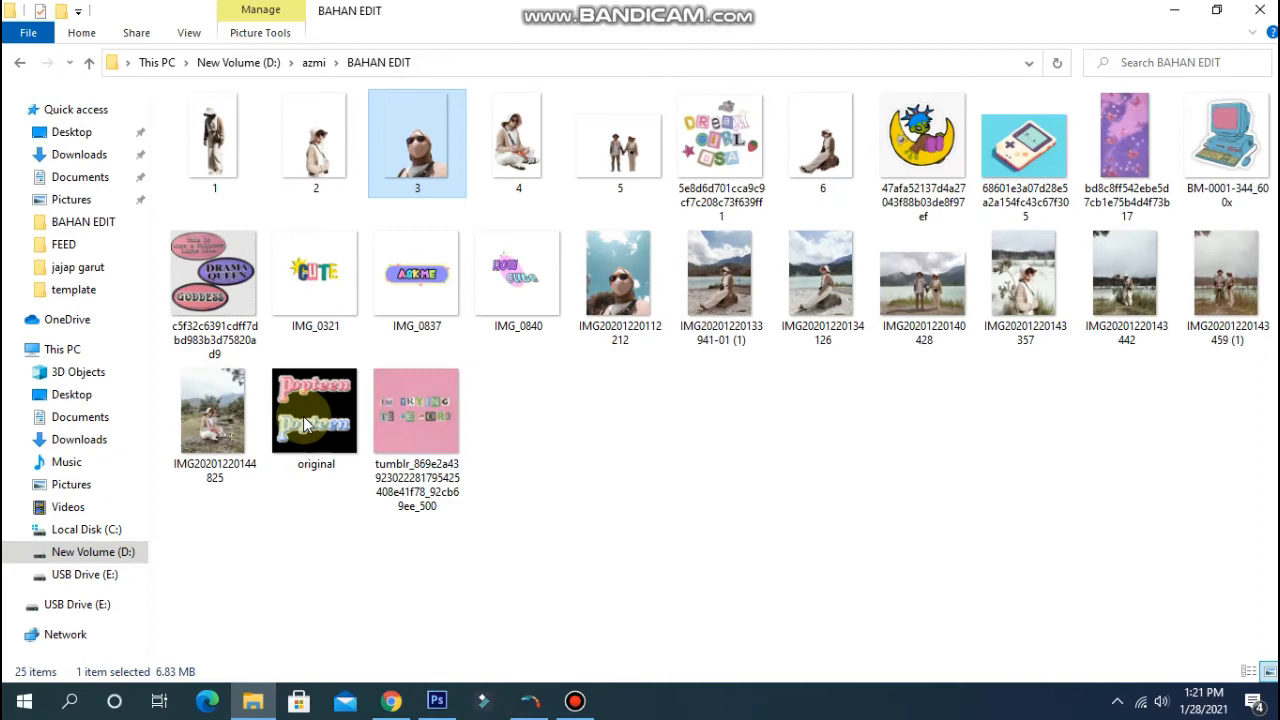
drag(214, 145, 461, 299)
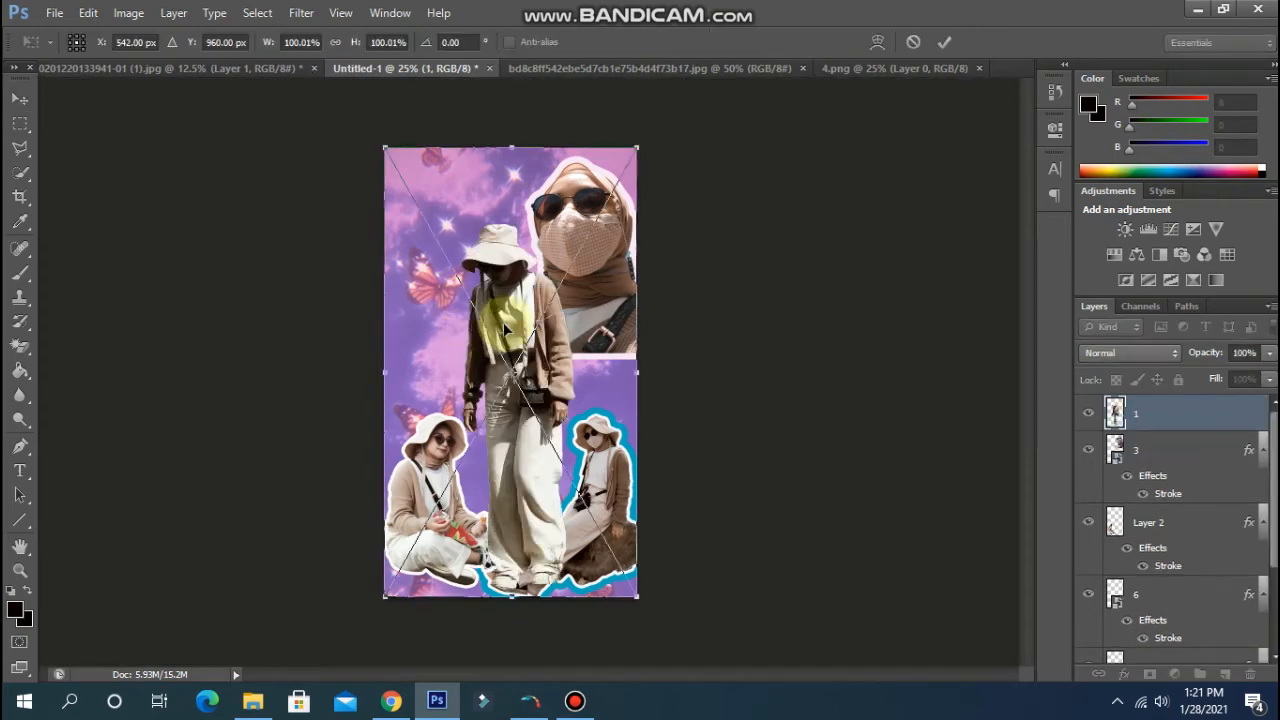
drag(505, 304, 464, 252)
drag(600, 543, 520, 409)
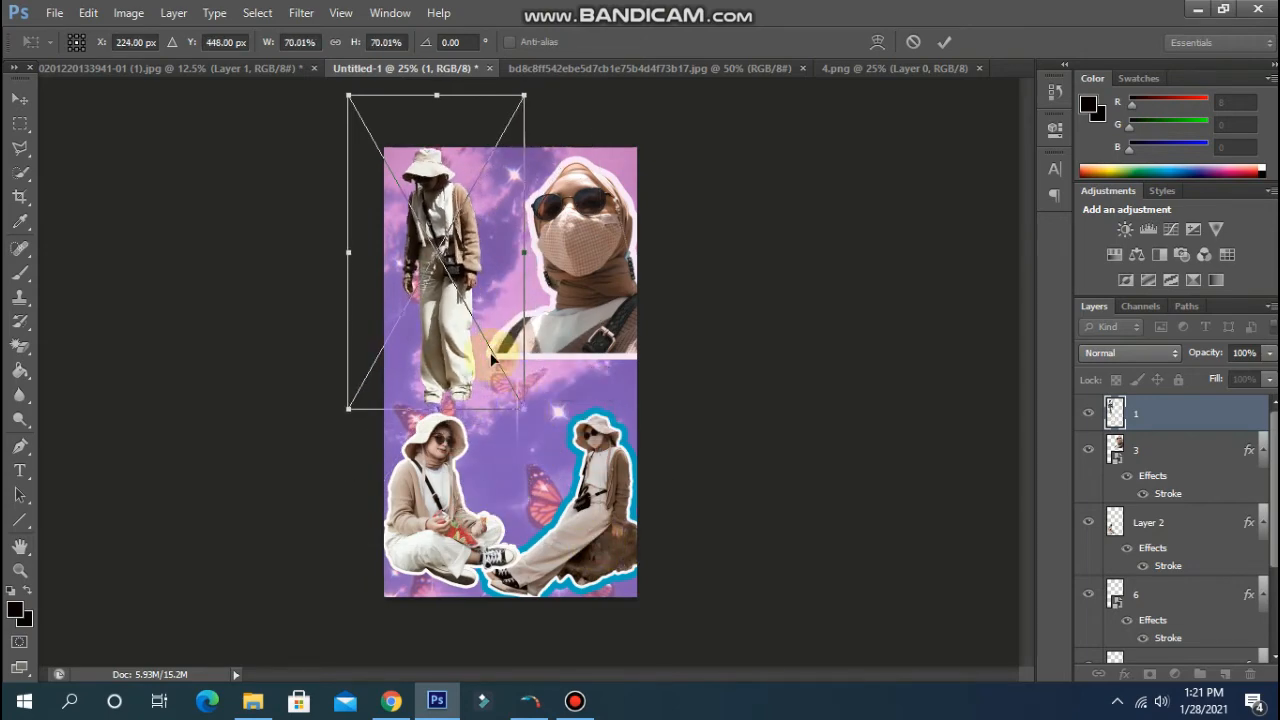
drag(457, 352, 464, 358)
key(Return)
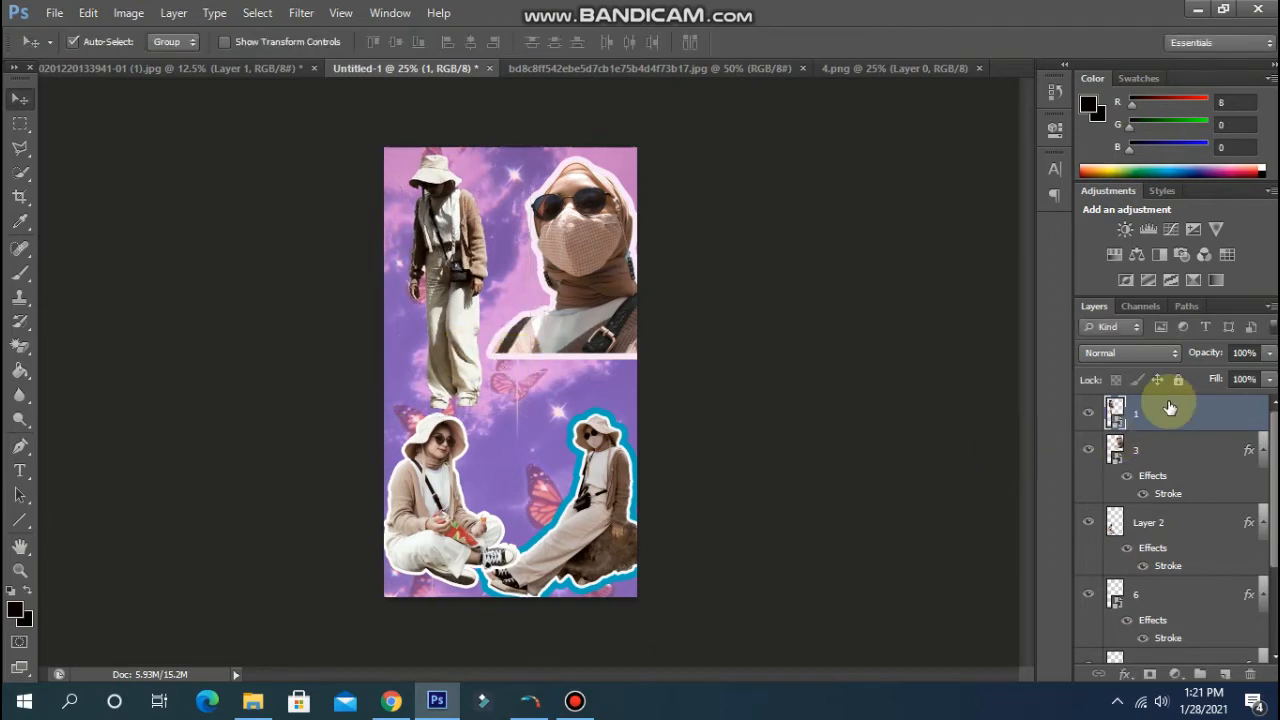
Add a 13 px outside stroke to layer 1 around the standing woman.
right_click(1165, 412)
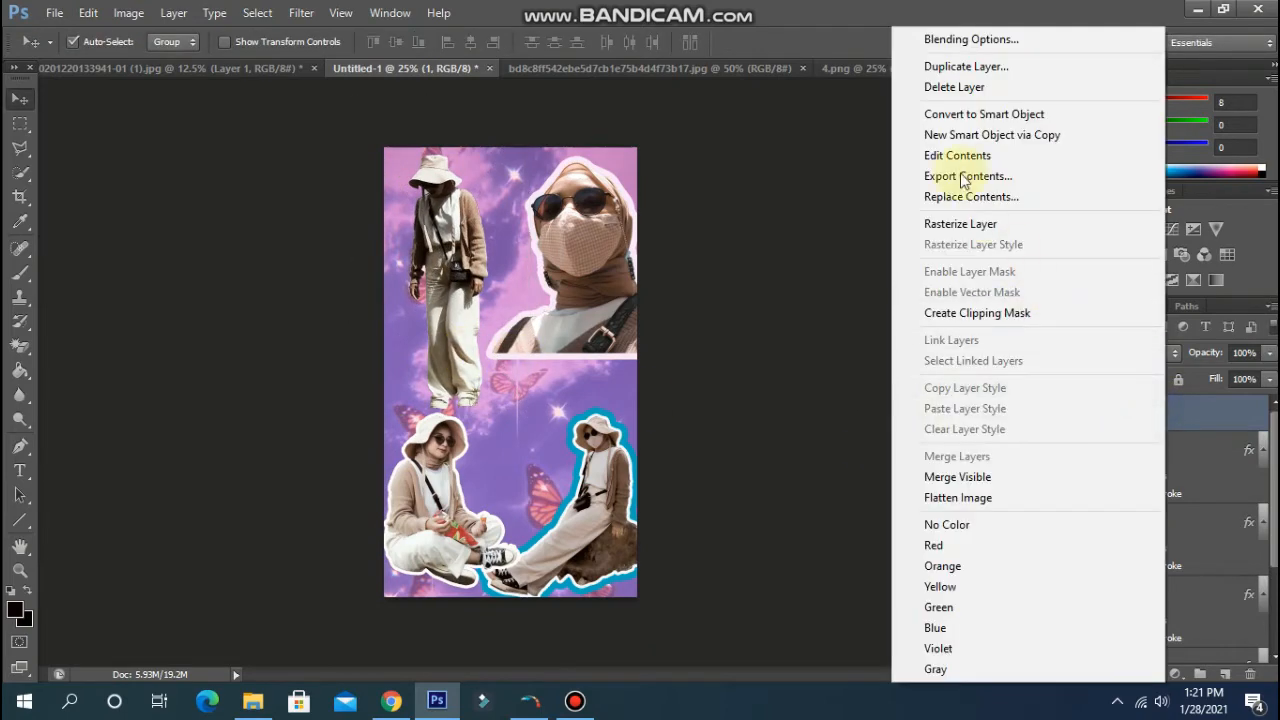
click(968, 40)
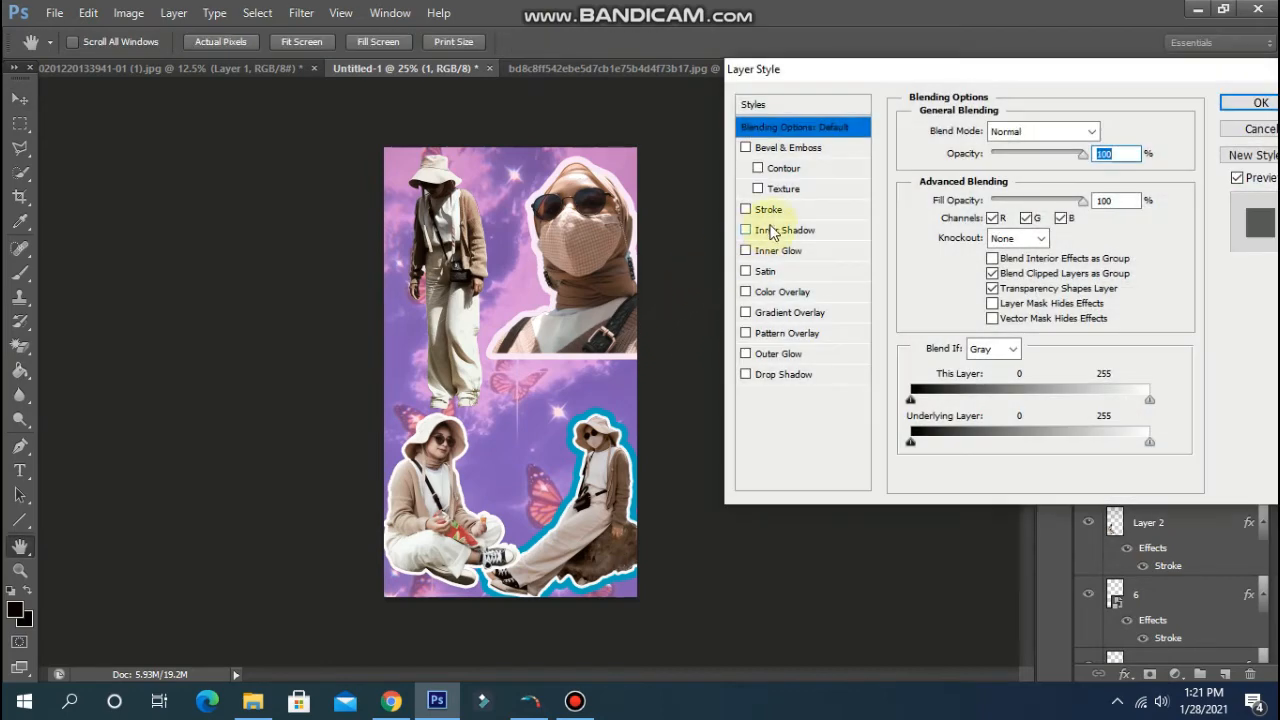
click(770, 210)
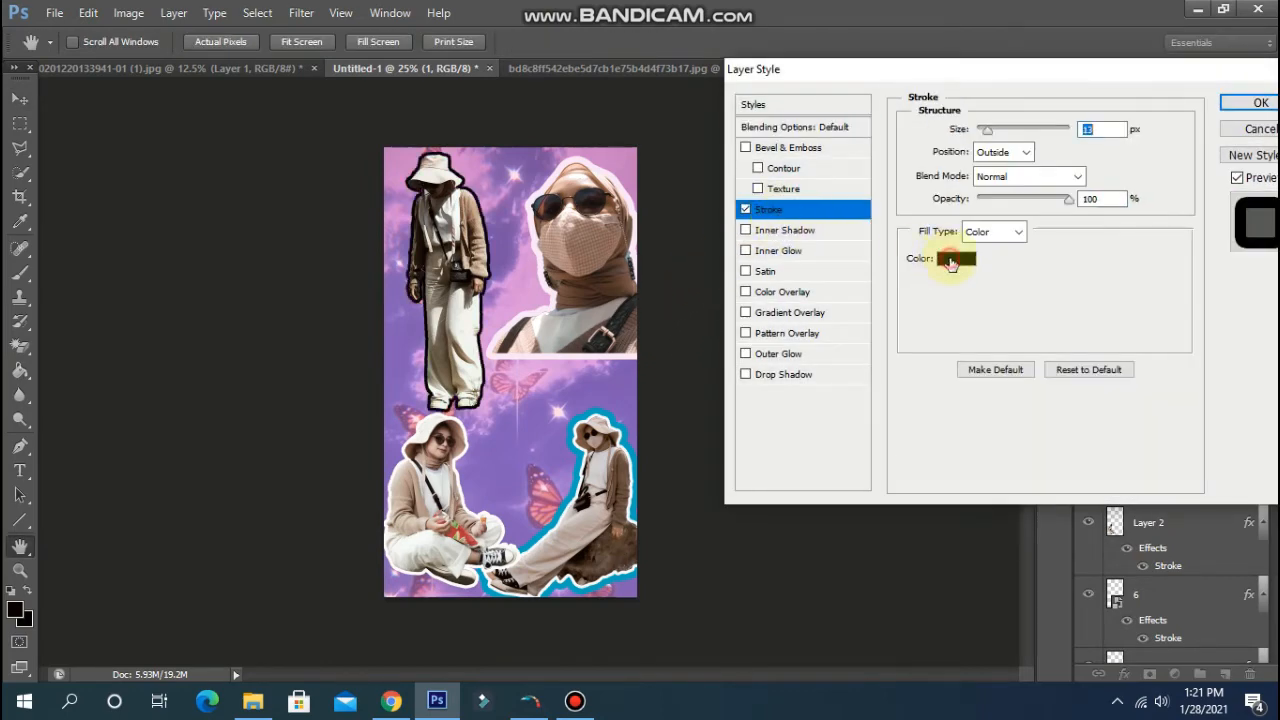
click(952, 260)
Try lime, yellow and orange shades for the stroke colour of layer 1.
click(1040, 504)
click(1041, 520)
click(1000, 366)
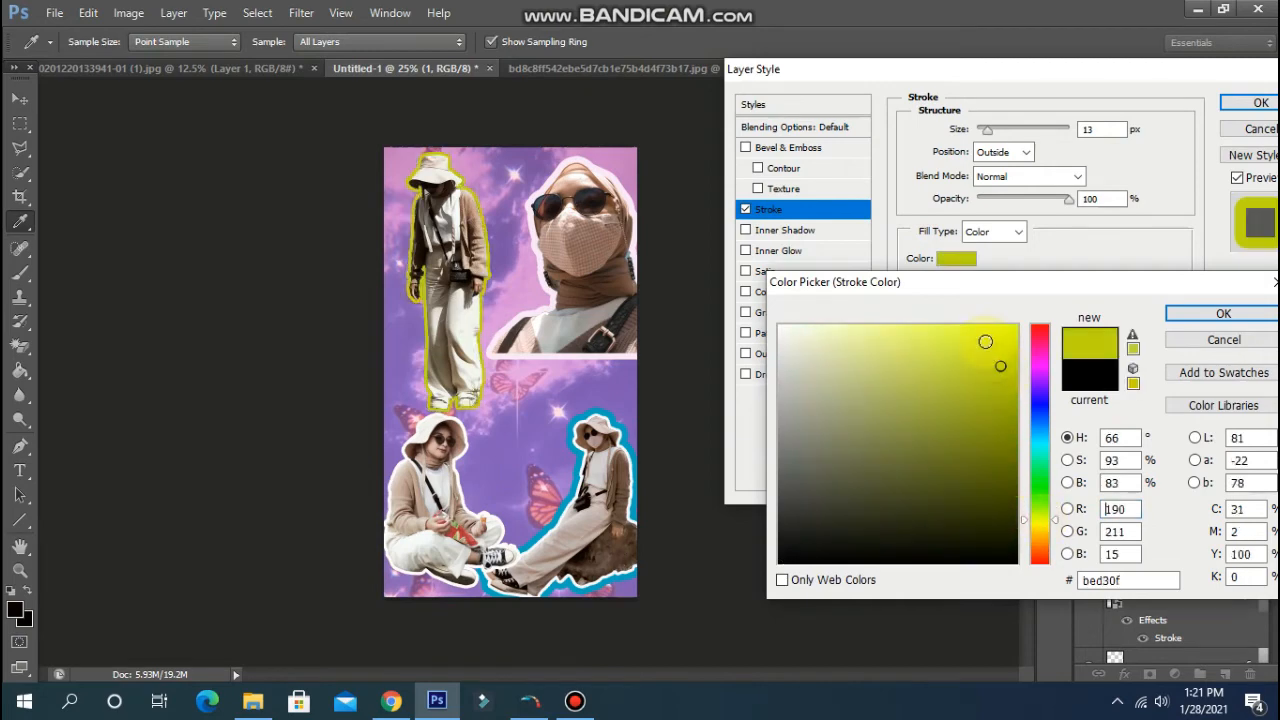
drag(989, 331, 1001, 327)
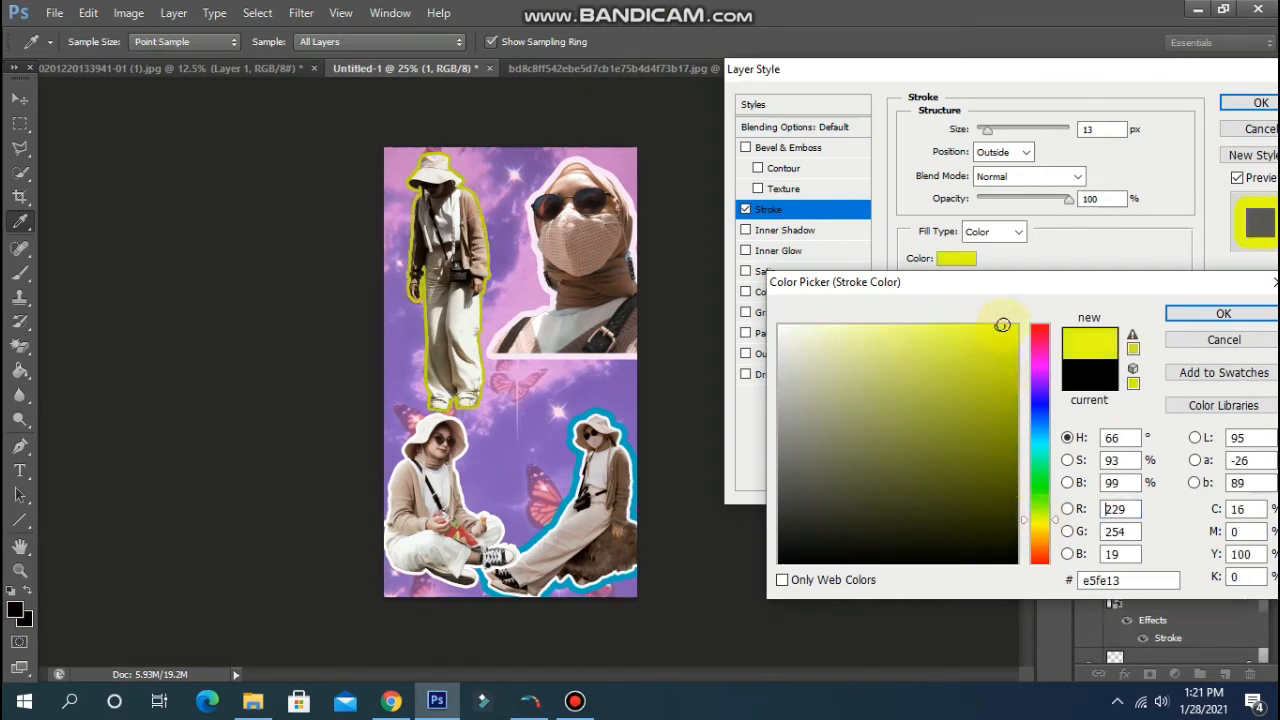
click(1060, 528)
click(977, 343)
click(978, 331)
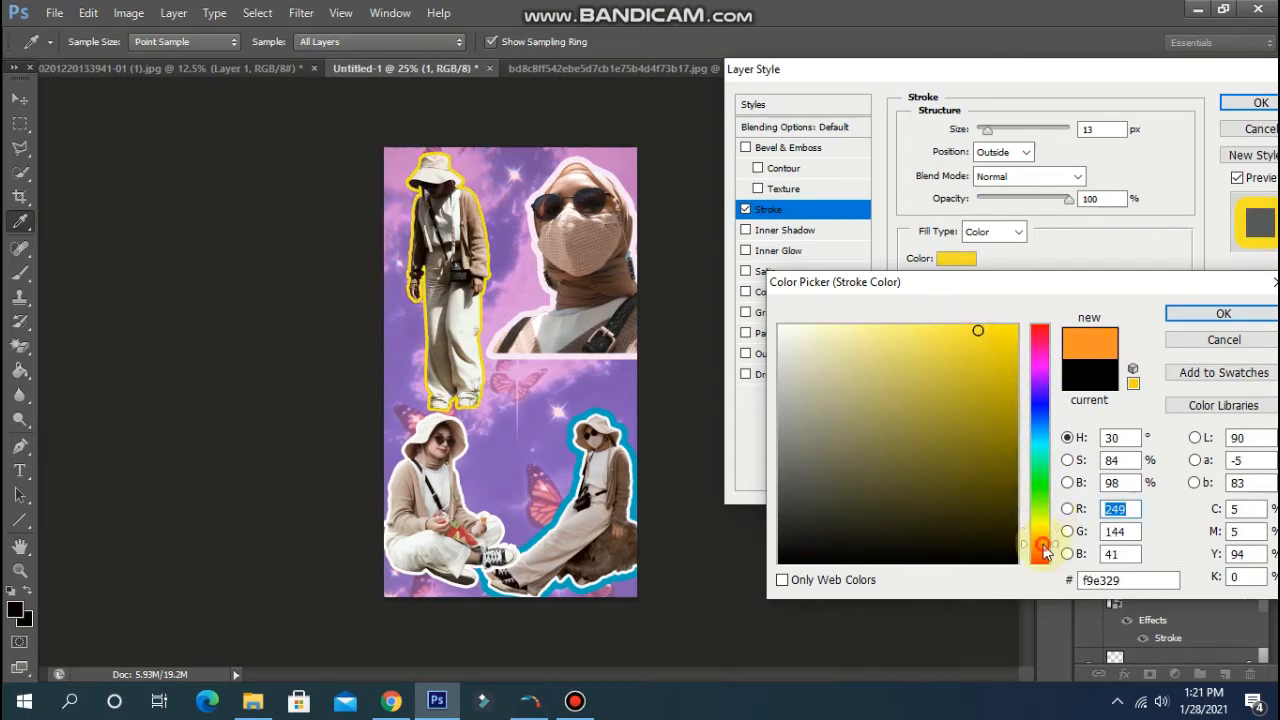
click(1040, 545)
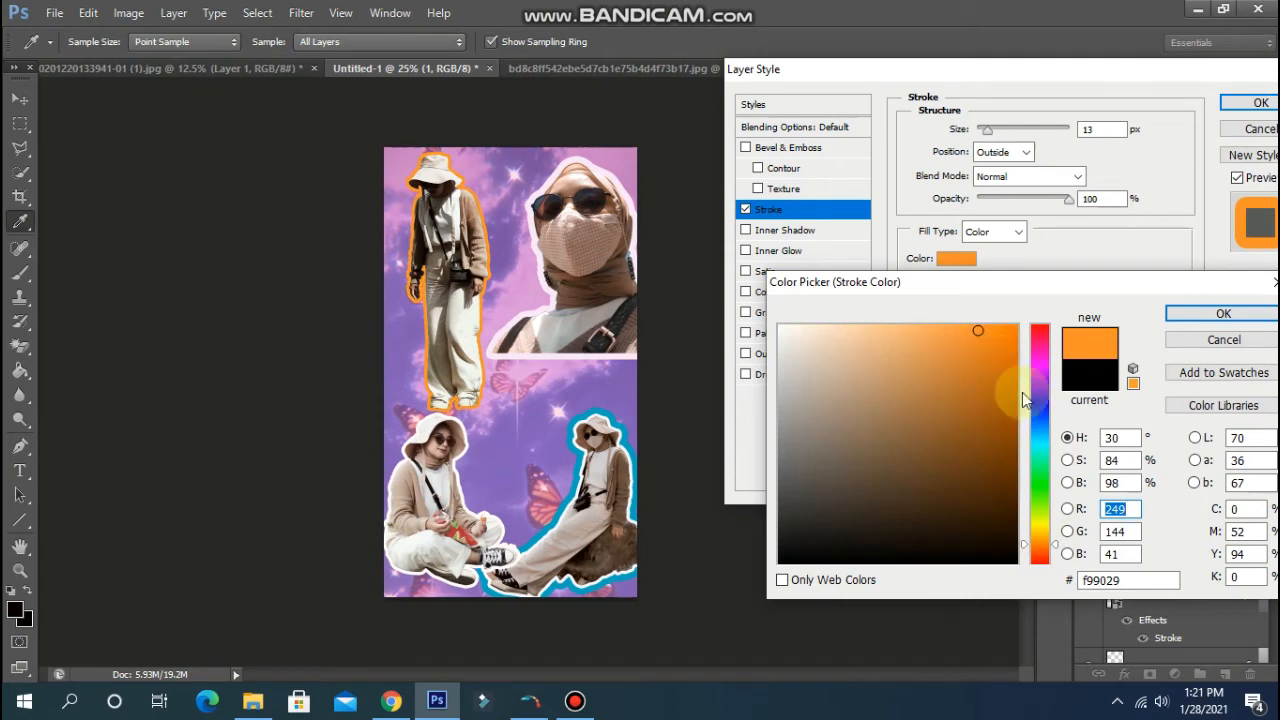
click(1039, 522)
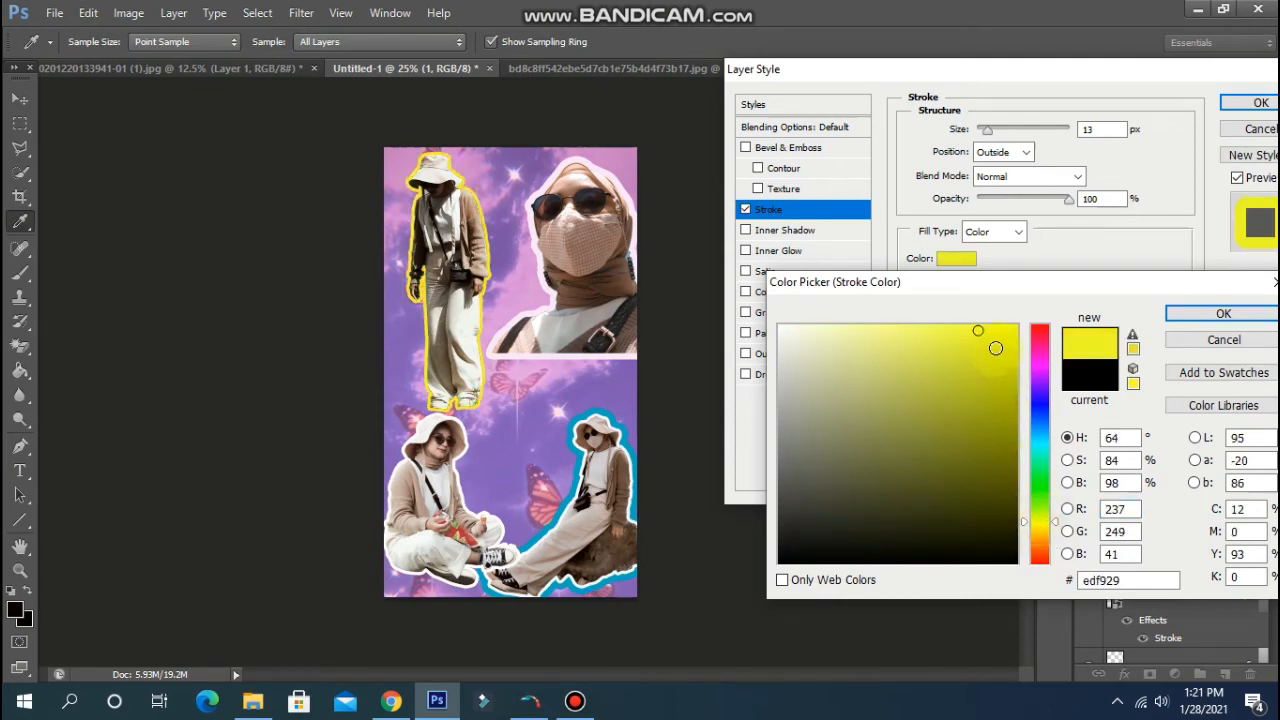
Copy the yellow FFD66B from a purple palette on Color Hunt and apply it as layer 1's stroke colour in Photoshop.
click(395, 697)
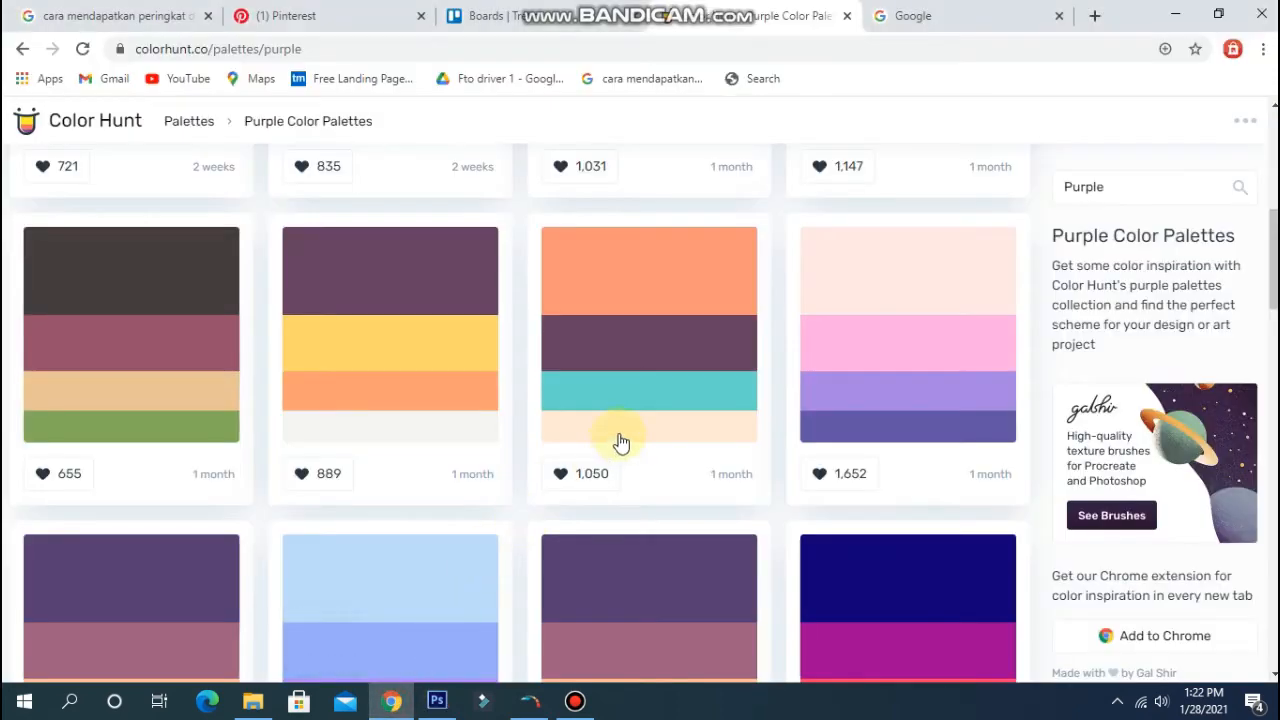
click(340, 362)
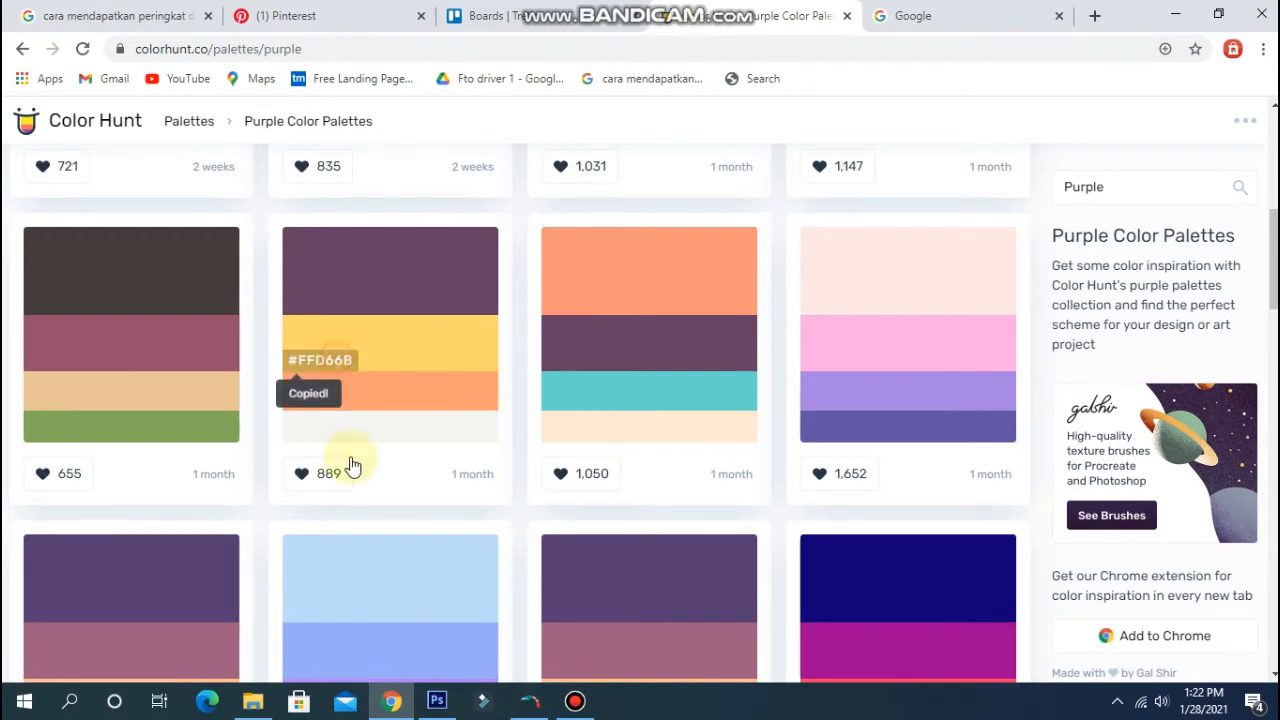
click(433, 703)
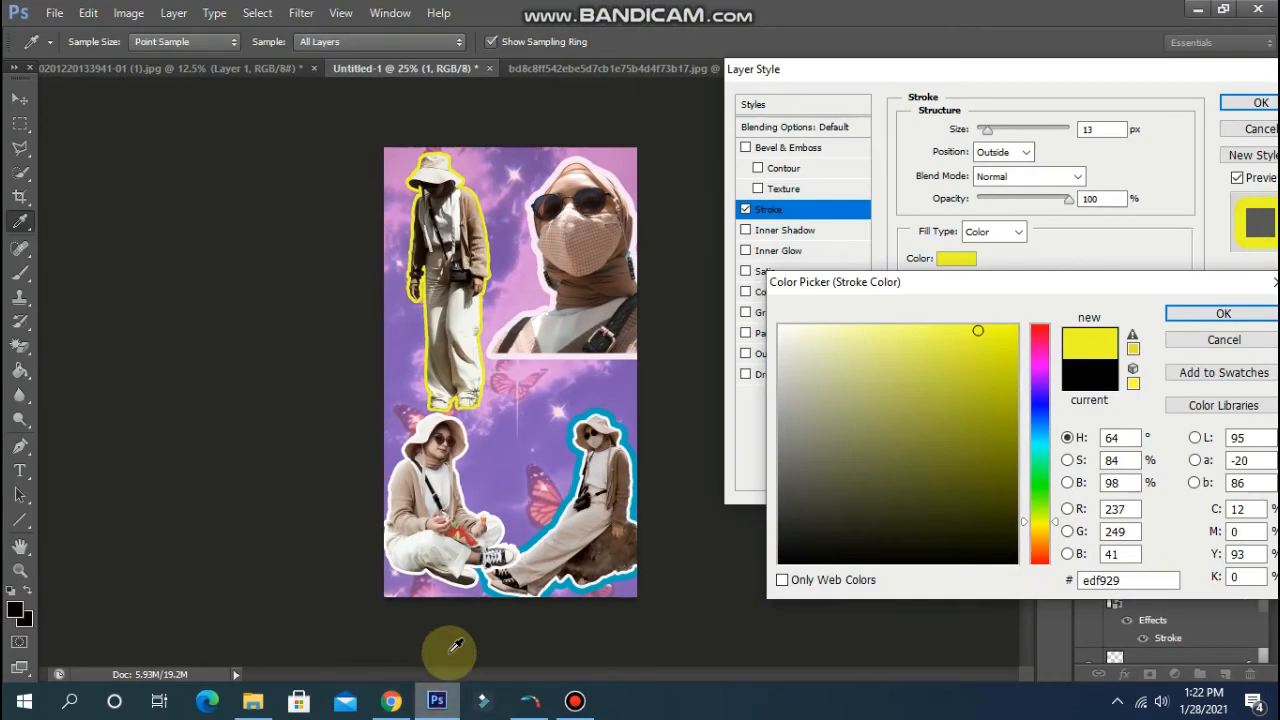
click(1127, 579)
text(ffd66b)
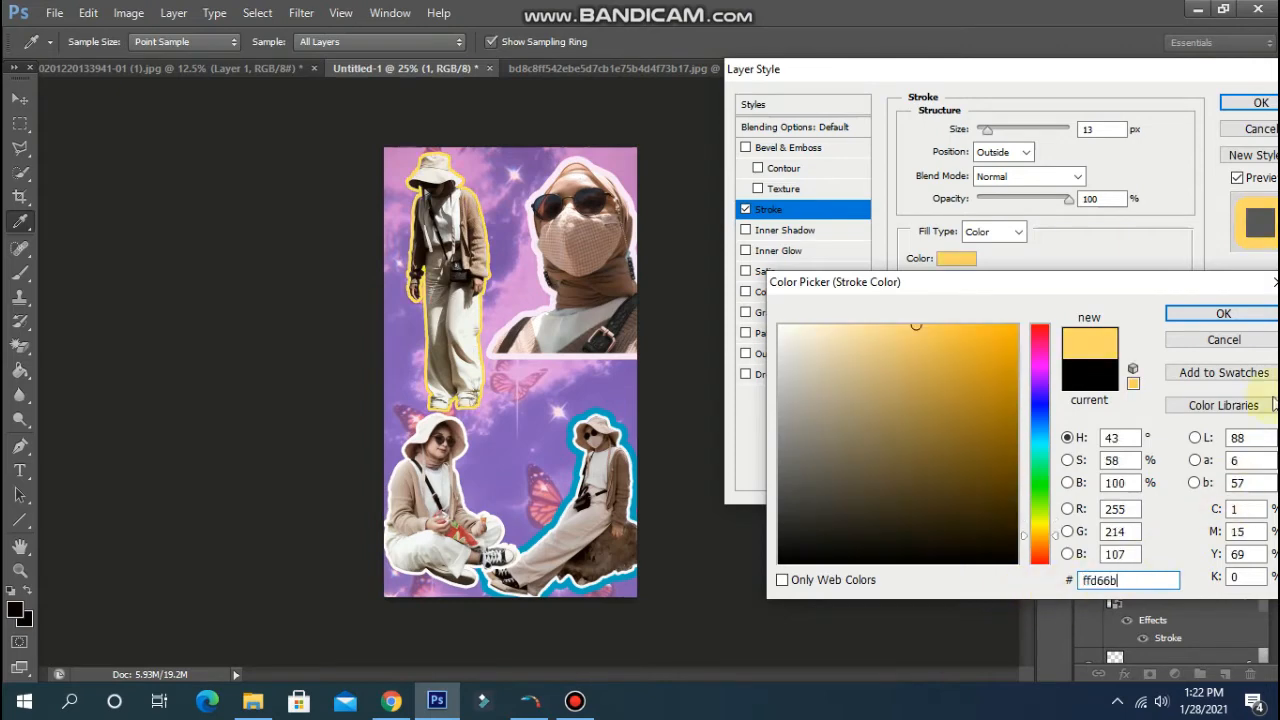
click(1223, 315)
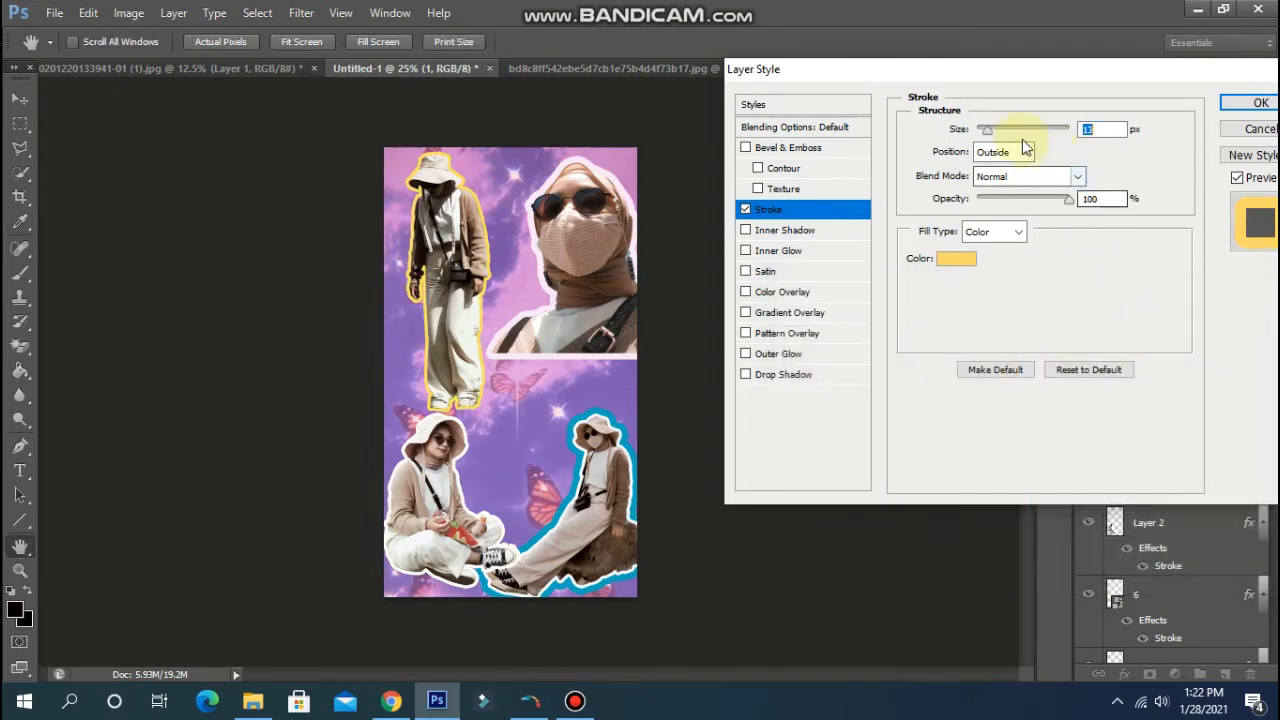
Widen layer 1's stroke to 24 px and move the standing woman closer to the canvas's left edge.
drag(990, 130, 991, 129)
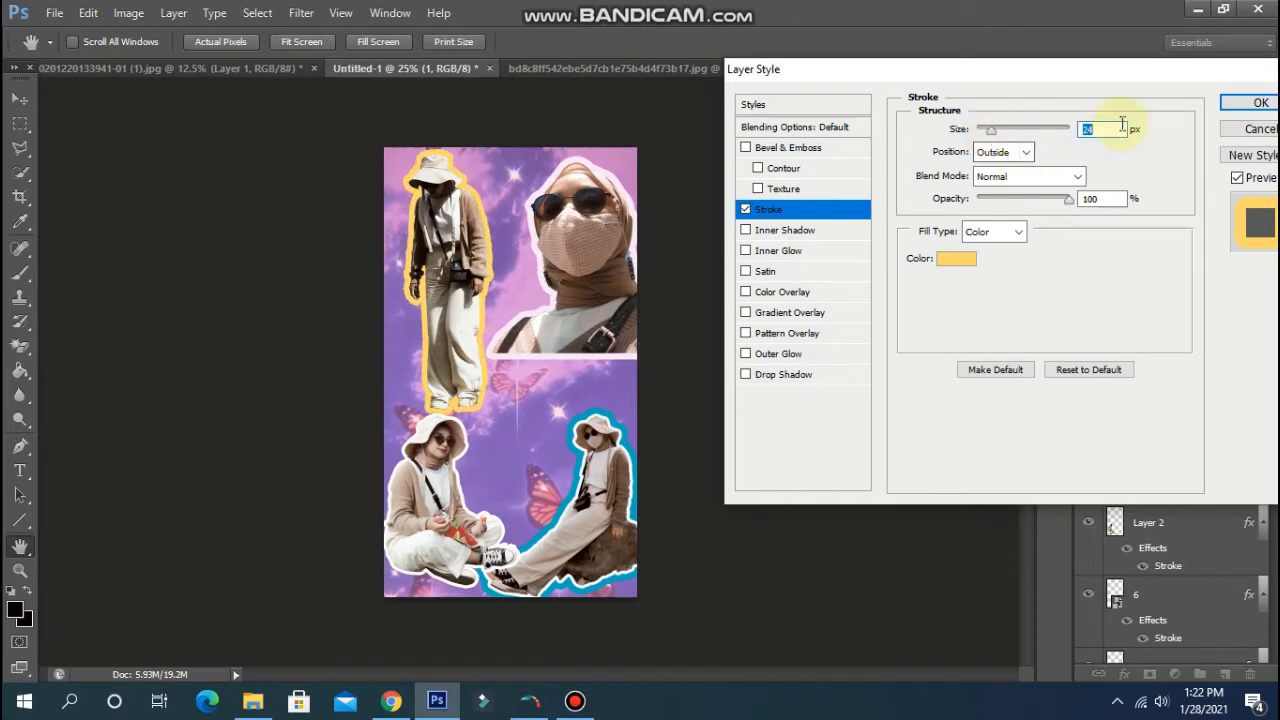
click(1258, 101)
mouse_move(458, 344)
mouse_down()
mouse_move(434, 334)
mouse_move(472, 337)
mouse_up()
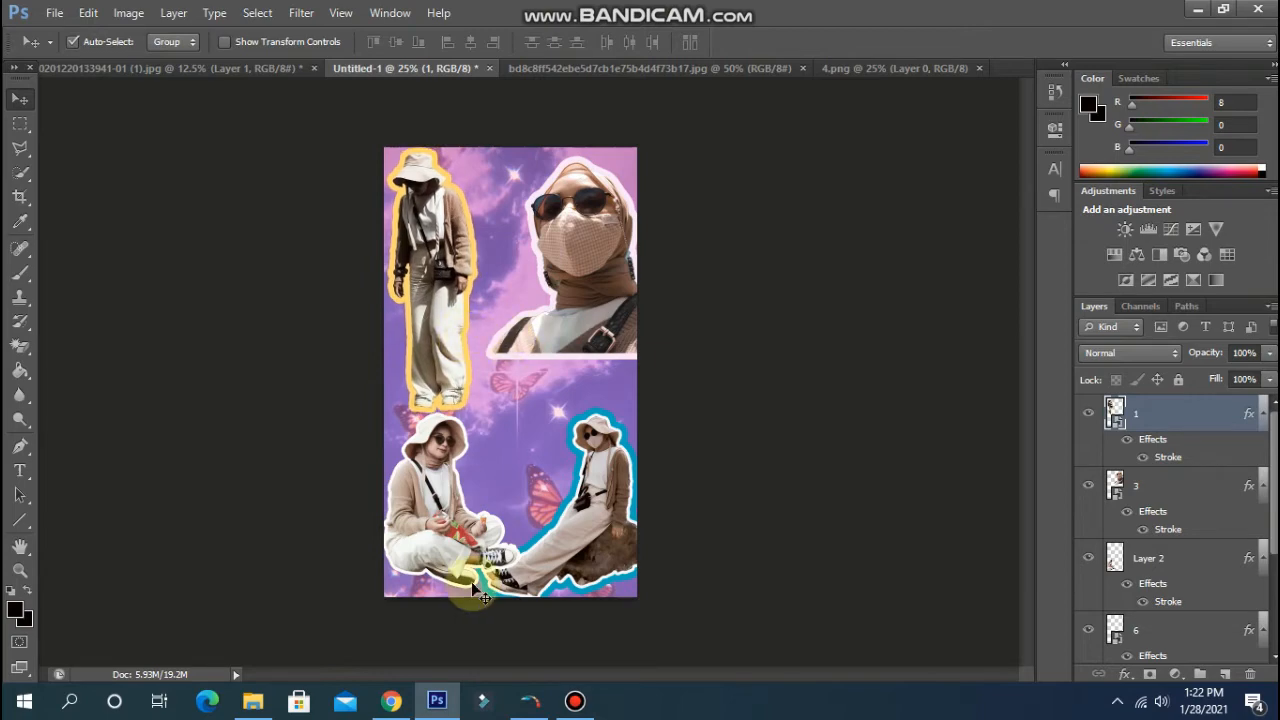
Place cutout 5 from the BAHAN EDIT folder and move the couple down between the two seated figures.
click(256, 700)
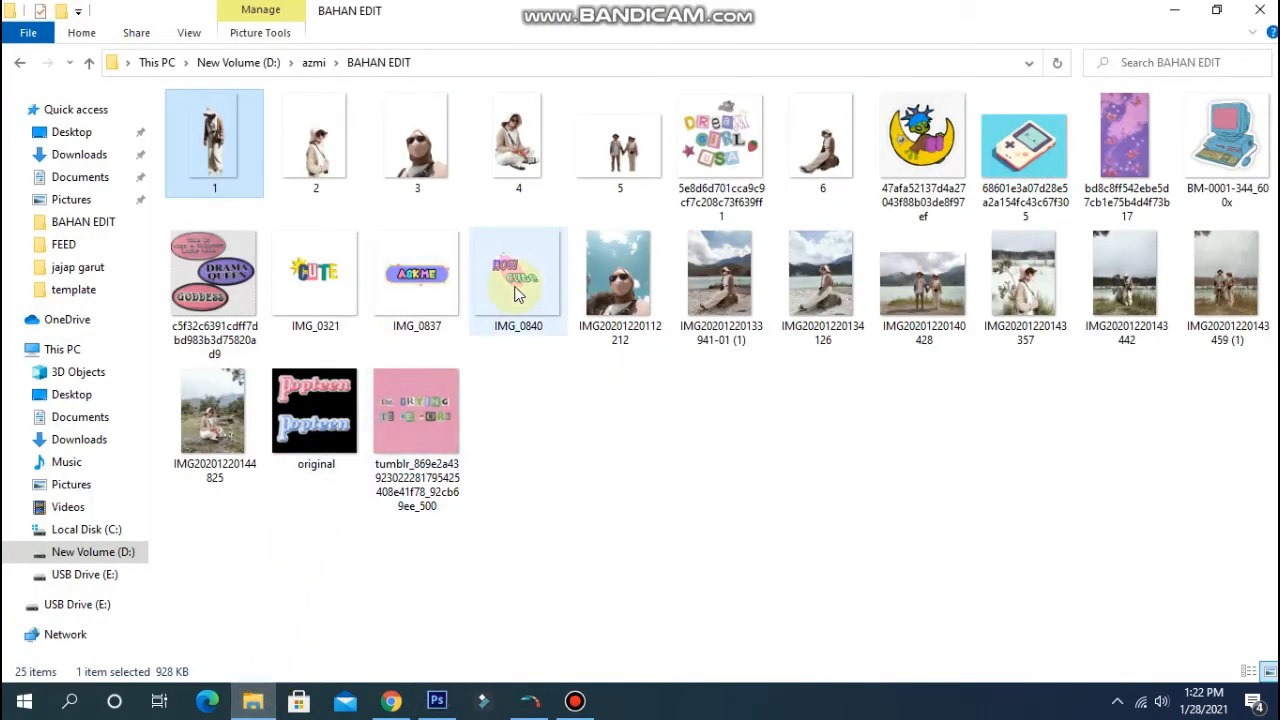
click(615, 172)
drag(603, 142, 518, 417)
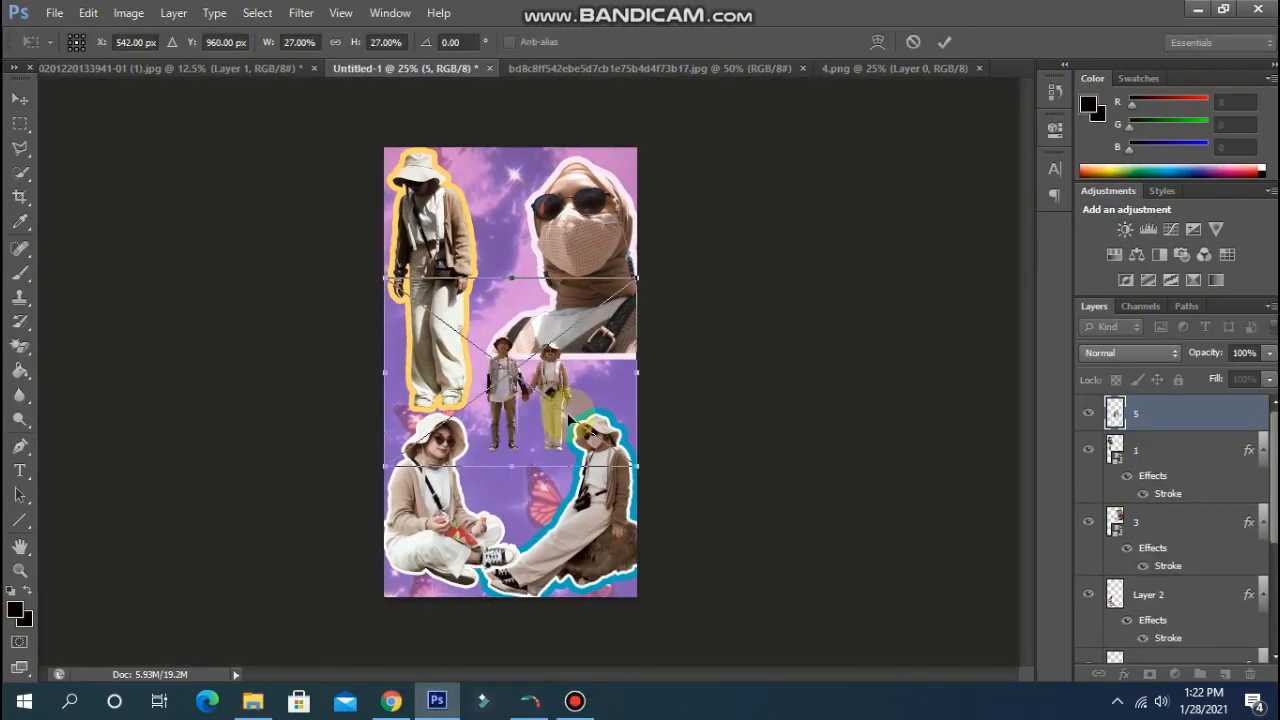
drag(545, 424, 531, 490)
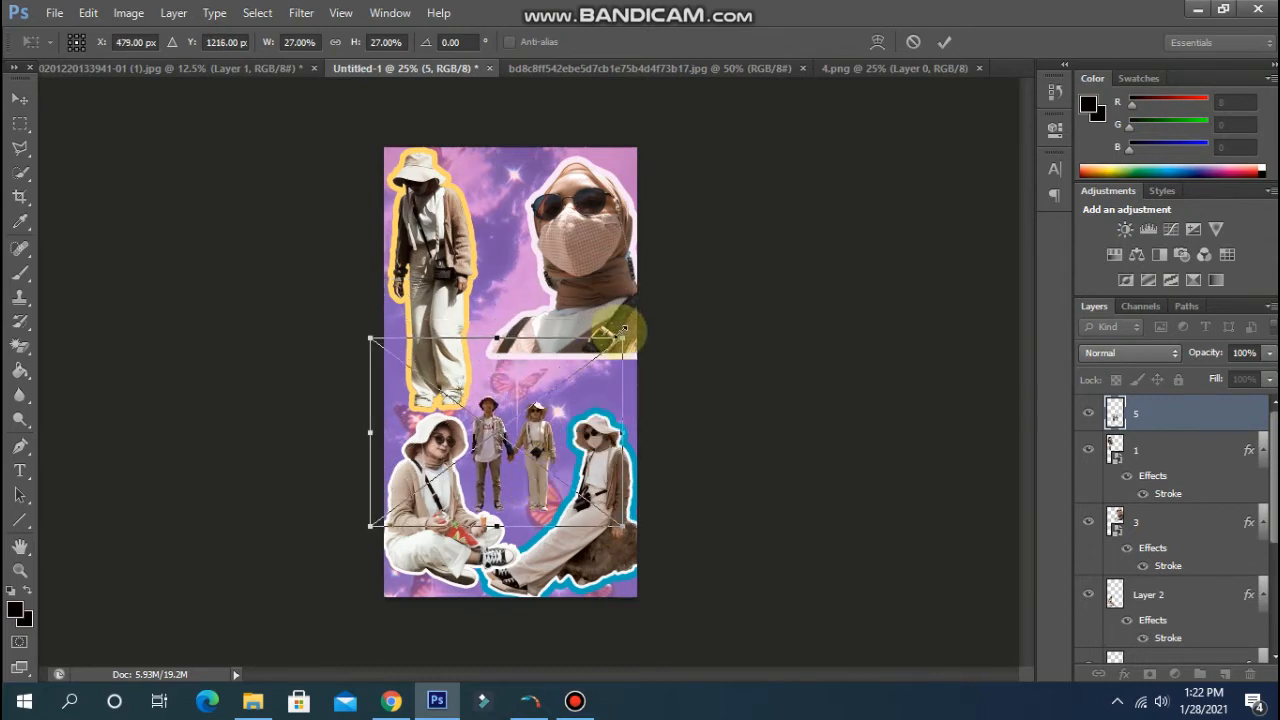
Scale the couple to about 34% and fit them just below the masked portrait, between the seated figures.
drag(622, 332, 727, 192)
drag(560, 418, 466, 434)
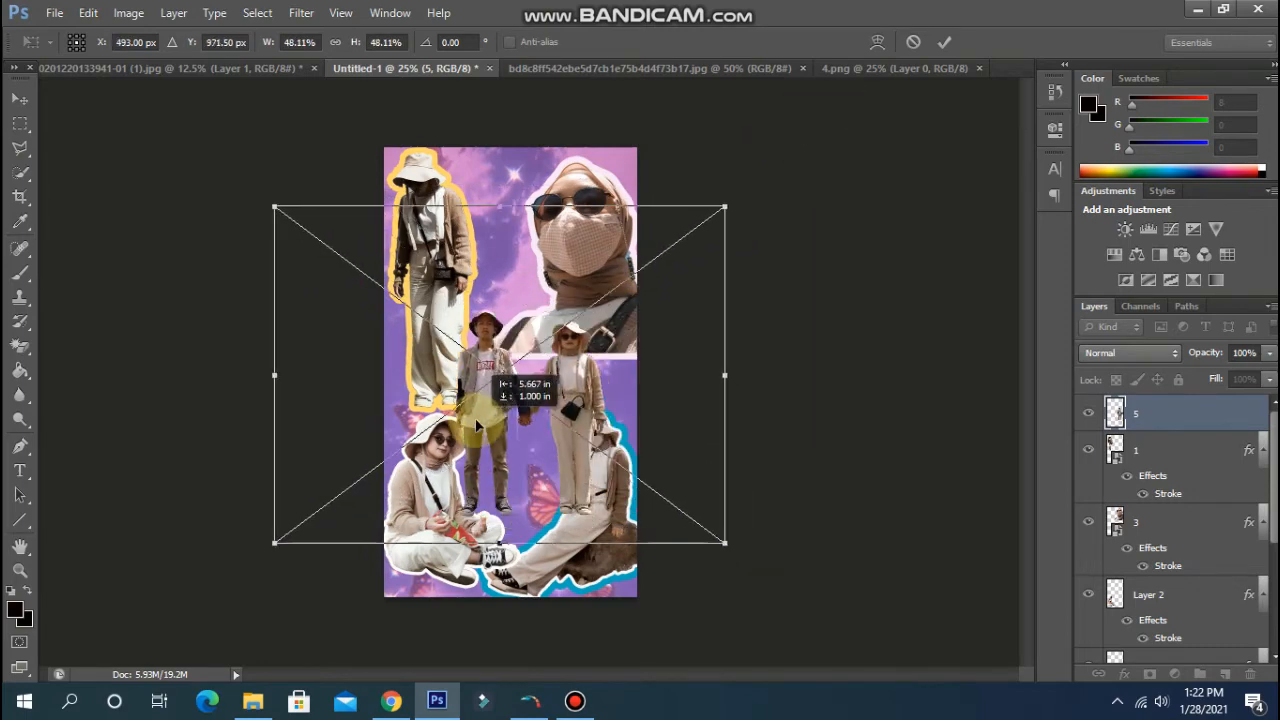
drag(724, 542, 606, 453)
drag(492, 356, 558, 438)
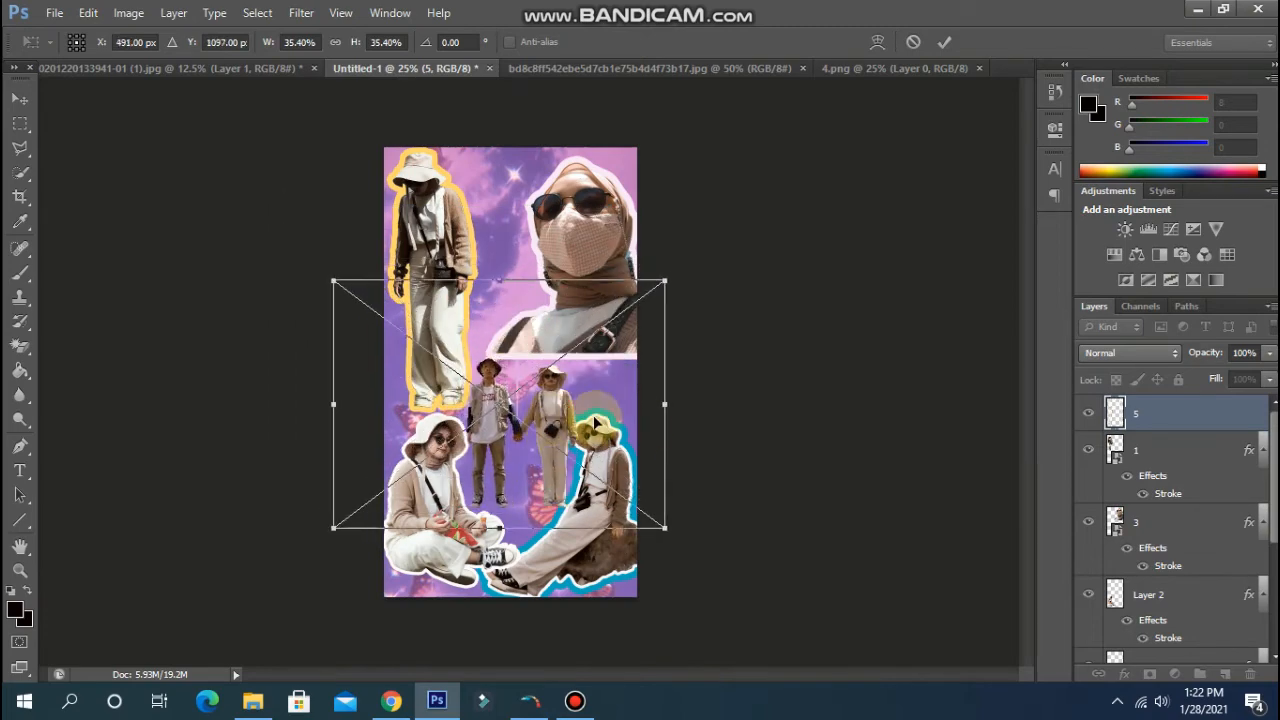
key(Return)
key(shift+Up)
key(shift+Up)
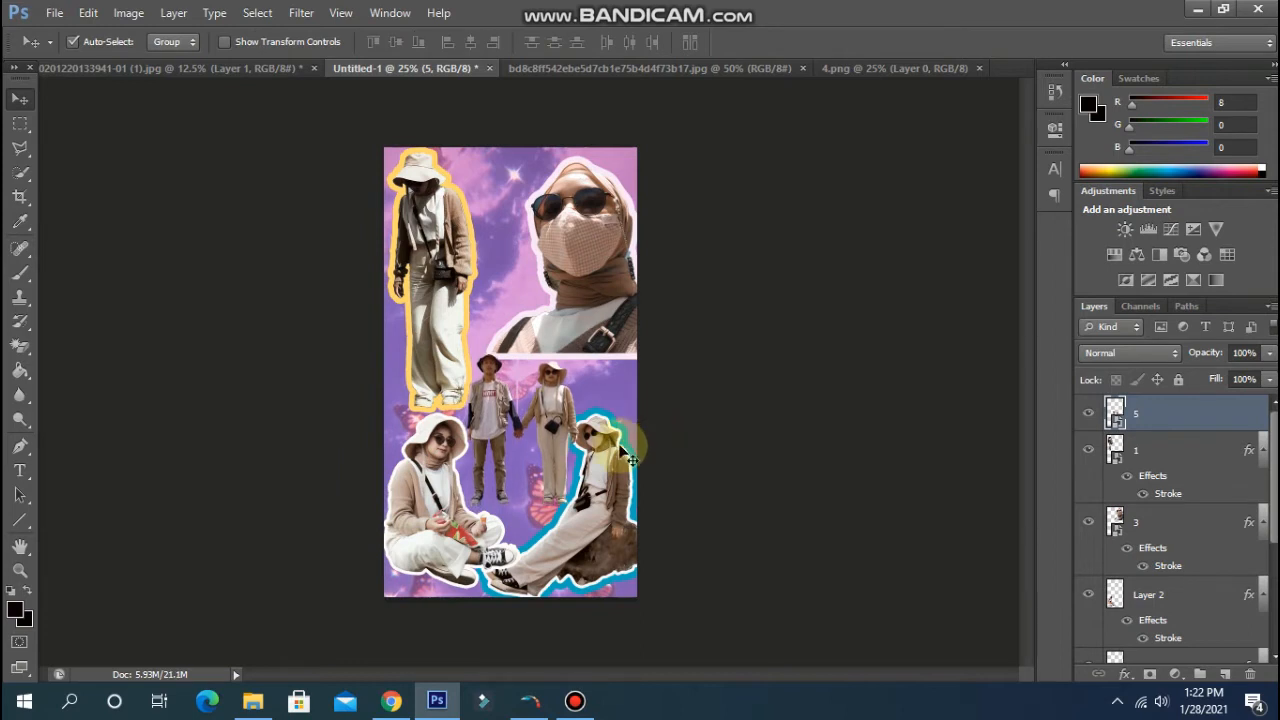
key(ctrl+t)
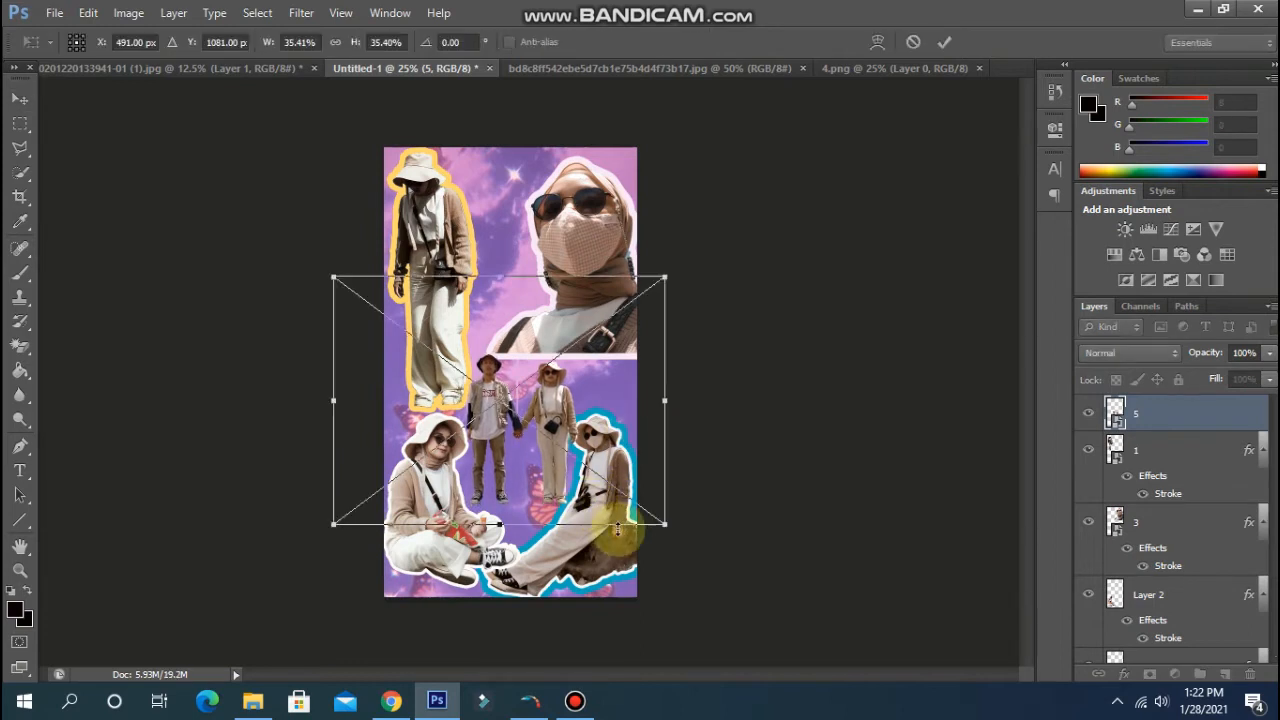
drag(664, 517, 648, 511)
drag(648, 504, 664, 502)
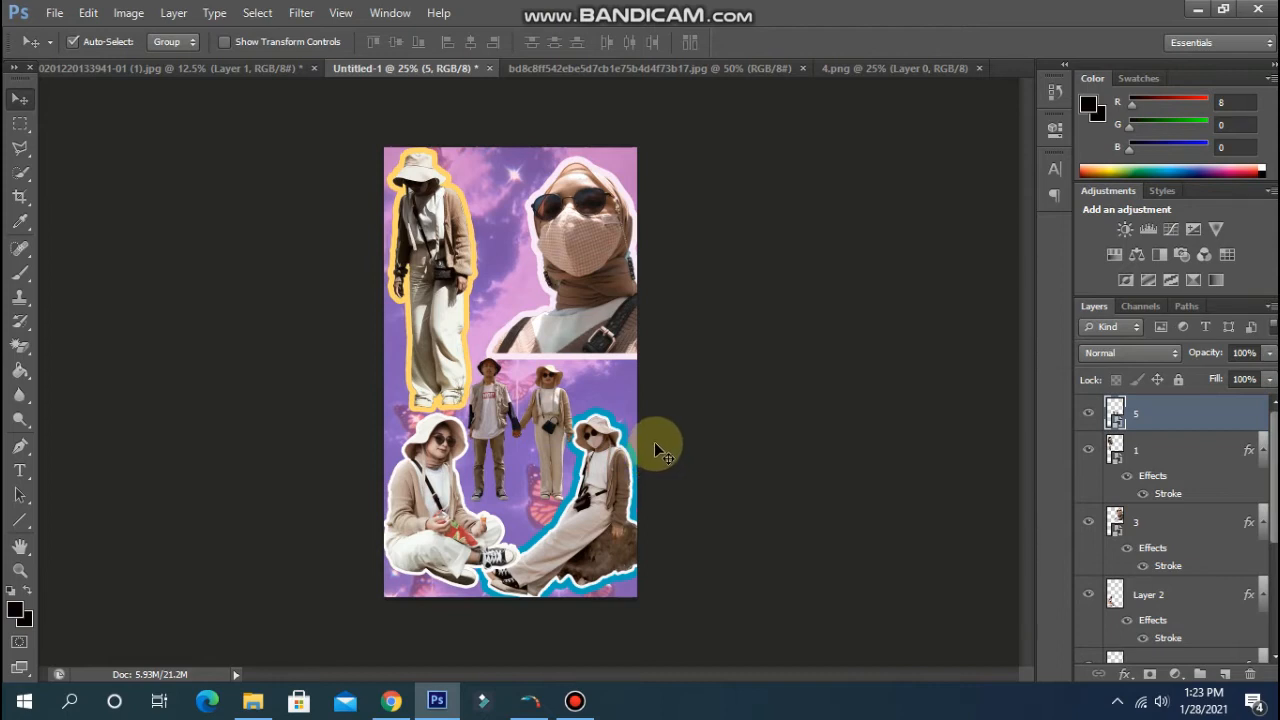
Add an 18 px white outside stroke to layer 5 around the couple.
right_click(1137, 413)
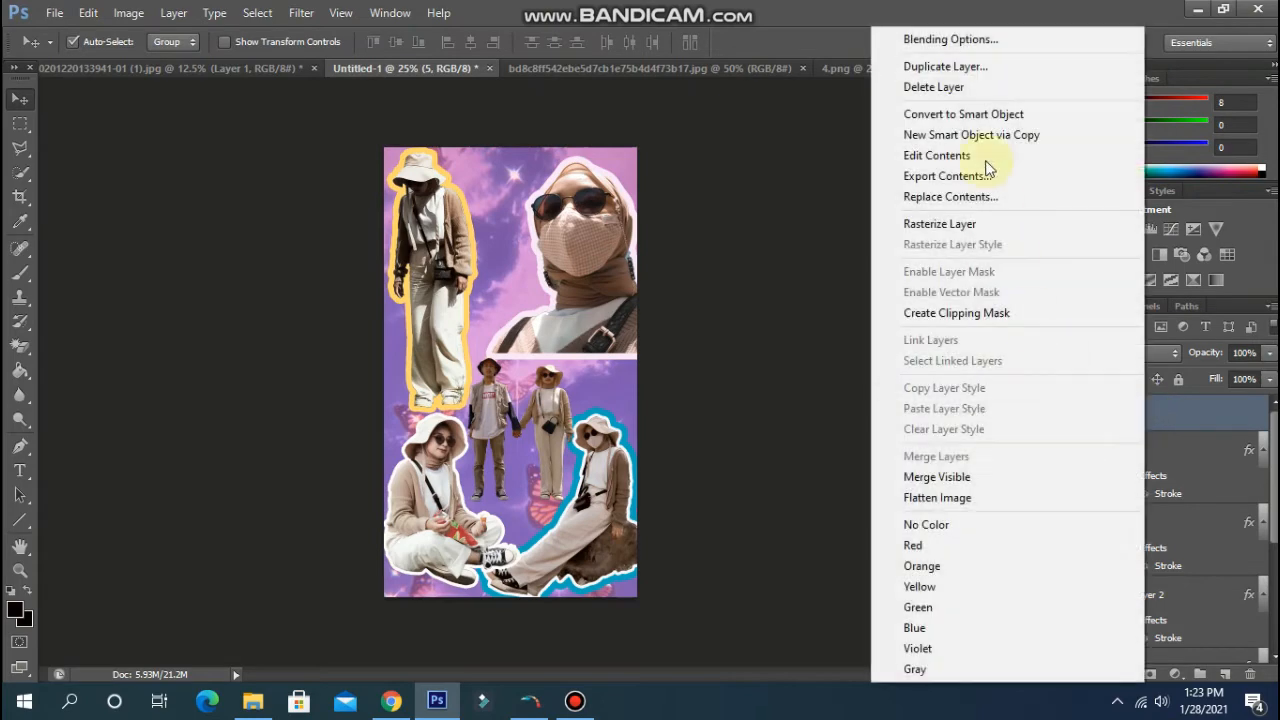
click(975, 40)
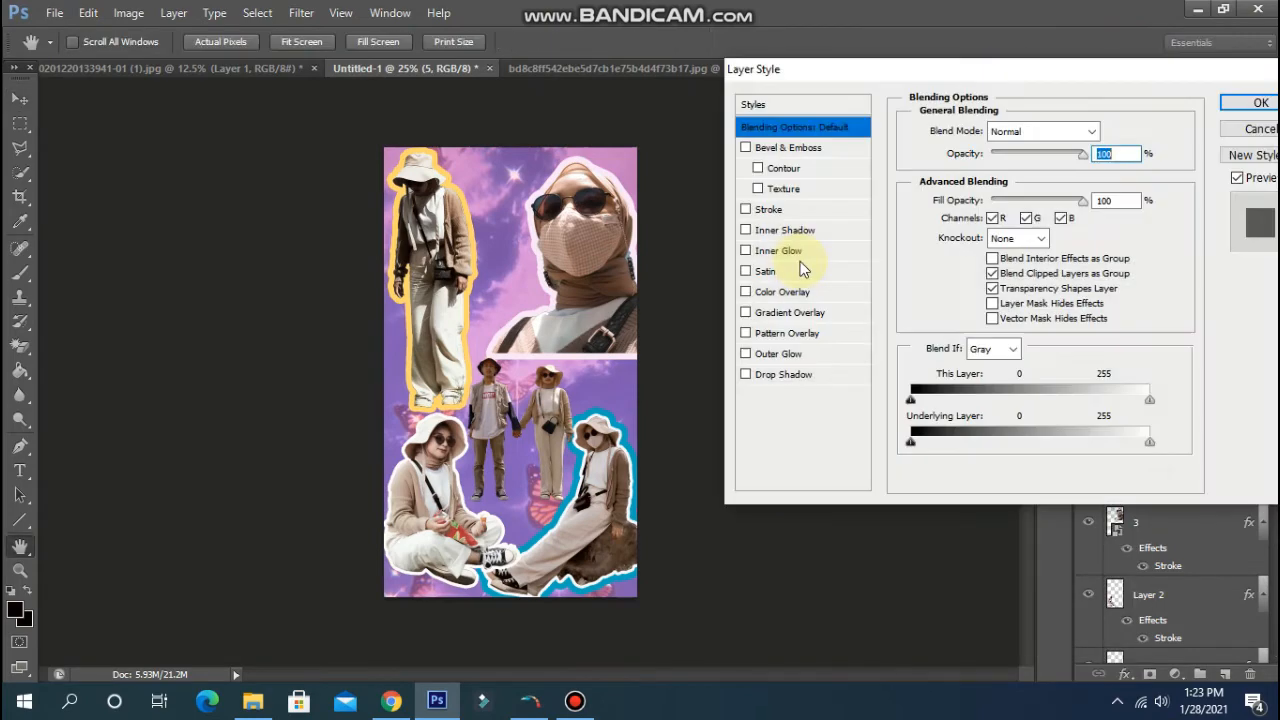
click(770, 209)
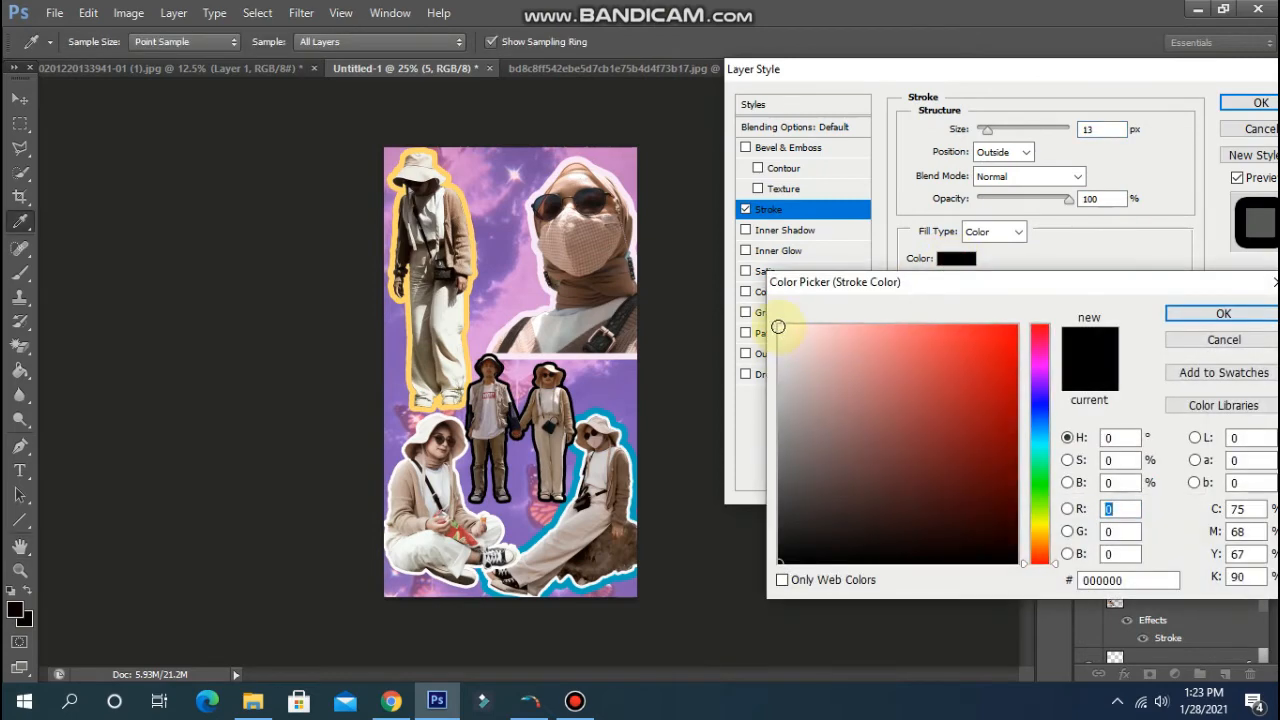
click(780, 326)
click(1200, 315)
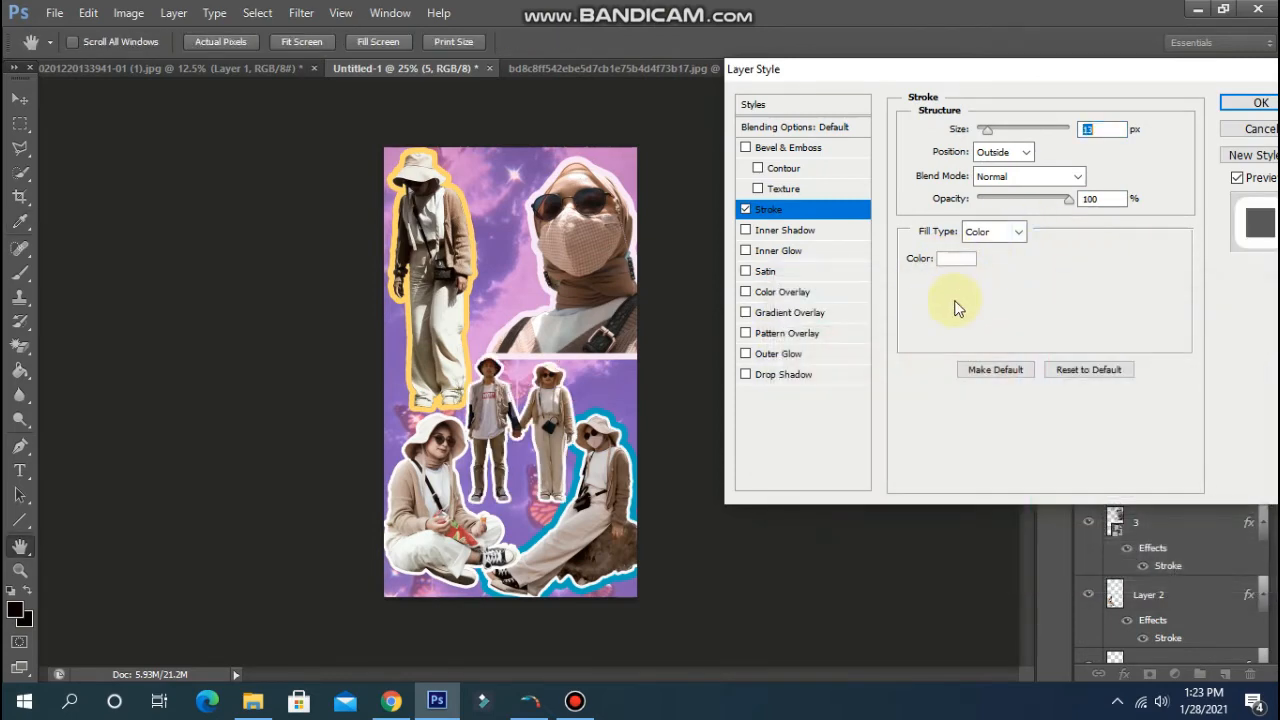
drag(986, 135, 991, 135)
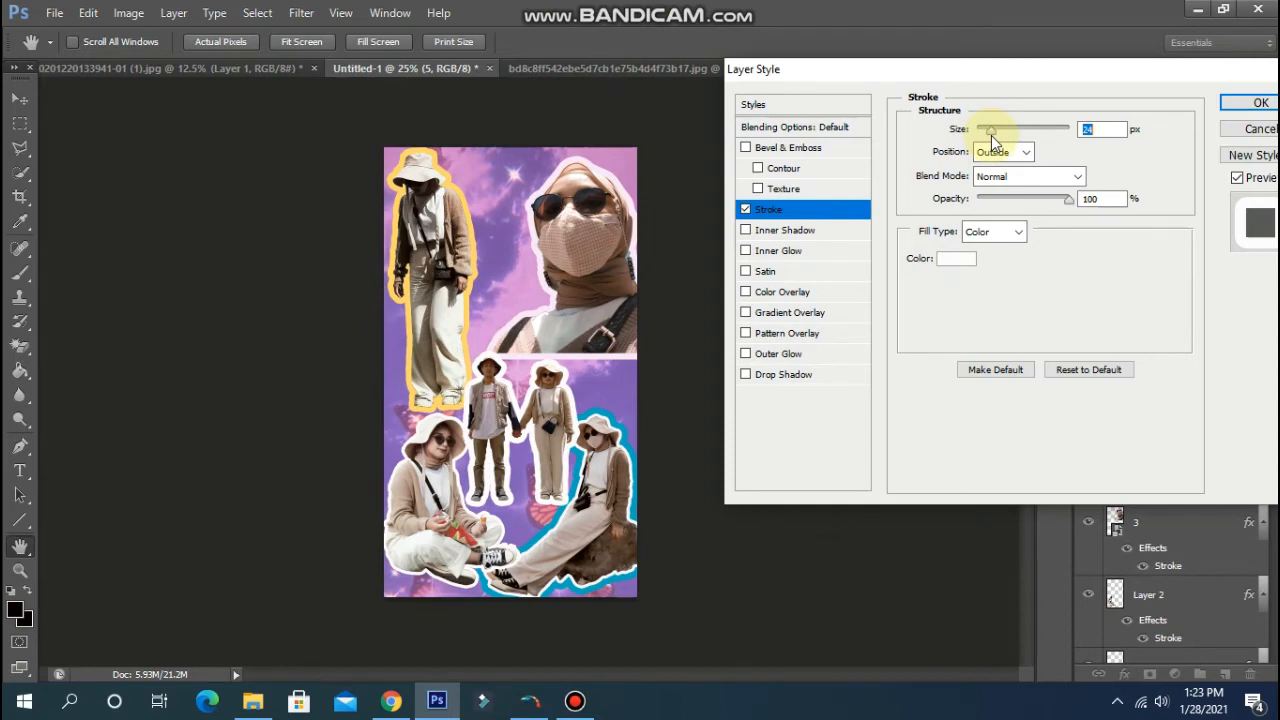
drag(990, 135, 989, 133)
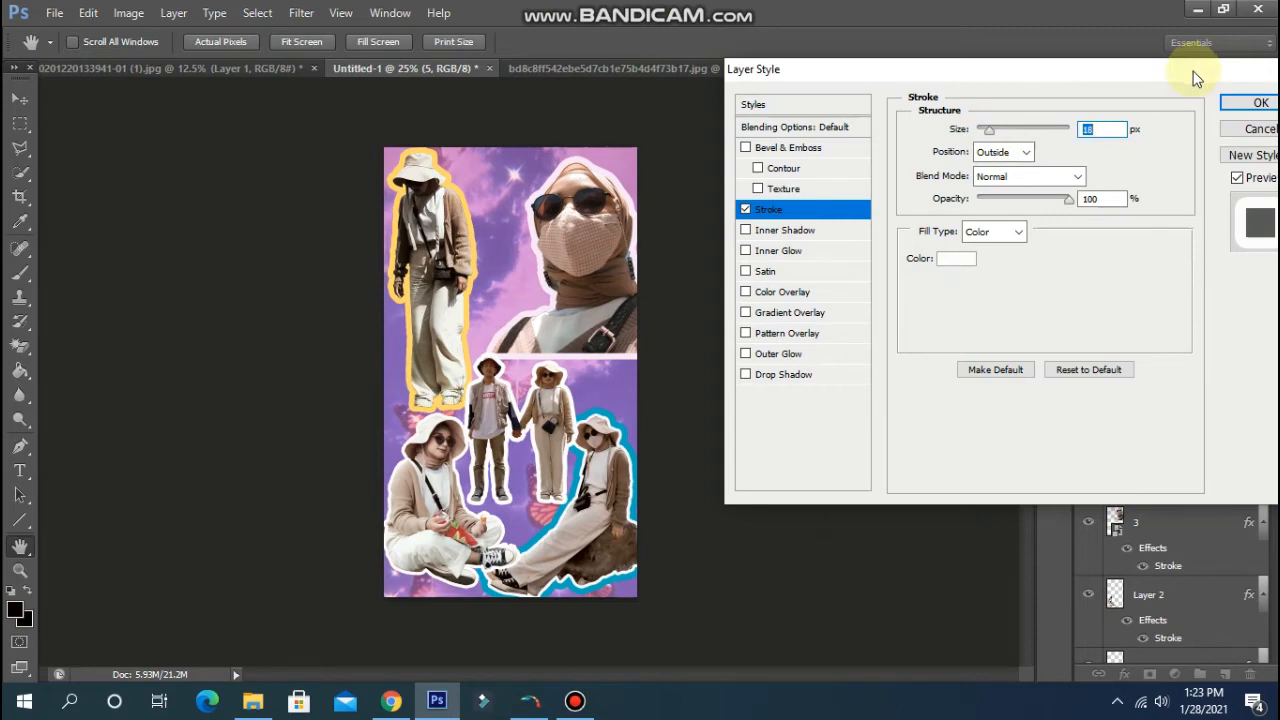
click(1258, 104)
Shrink the masked portrait on layer 3 to about 22% and move it to the middle, above the seated figures.
click(568, 317)
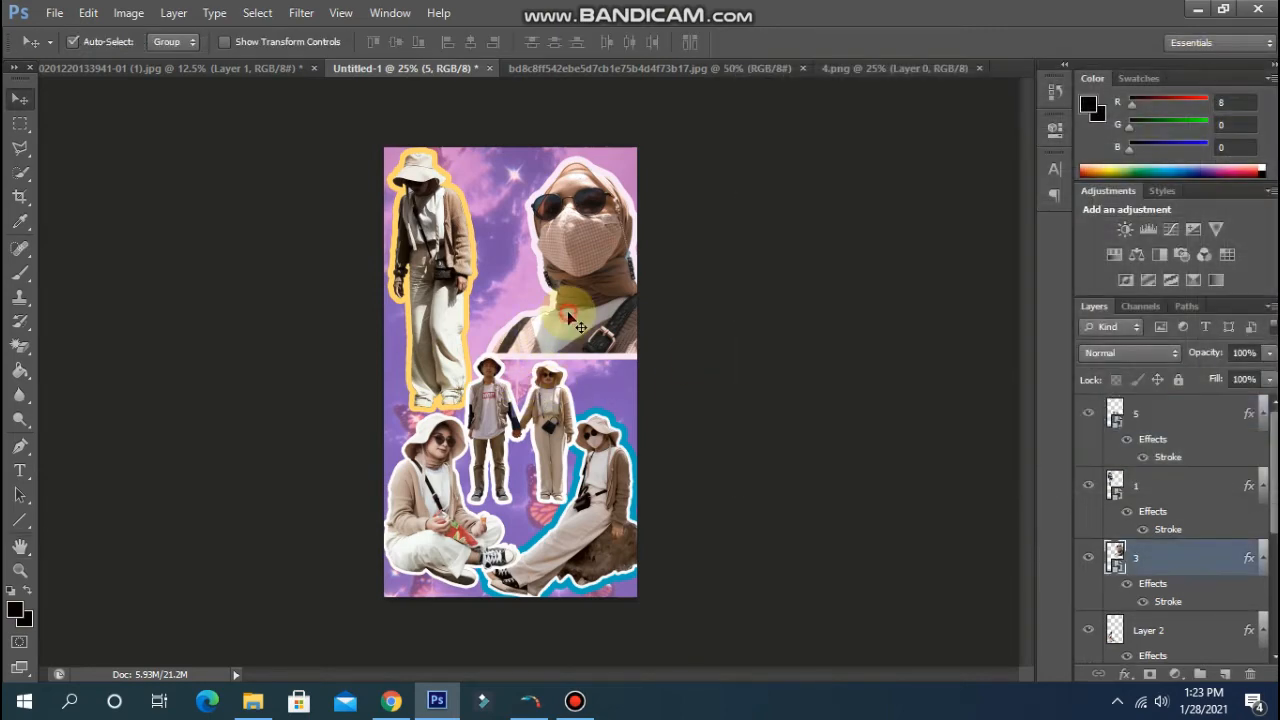
click(1087, 565)
click(1087, 565)
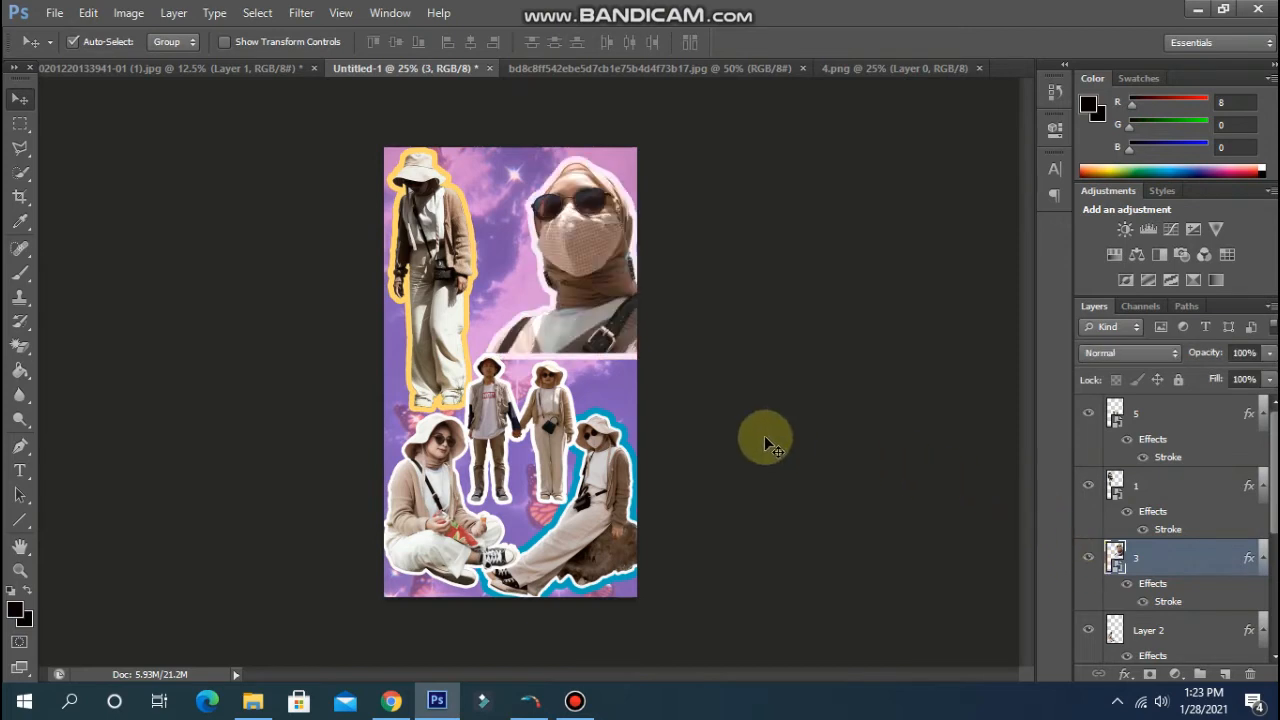
key(ctrl+t)
drag(441, 353, 561, 291)
drag(595, 227, 508, 454)
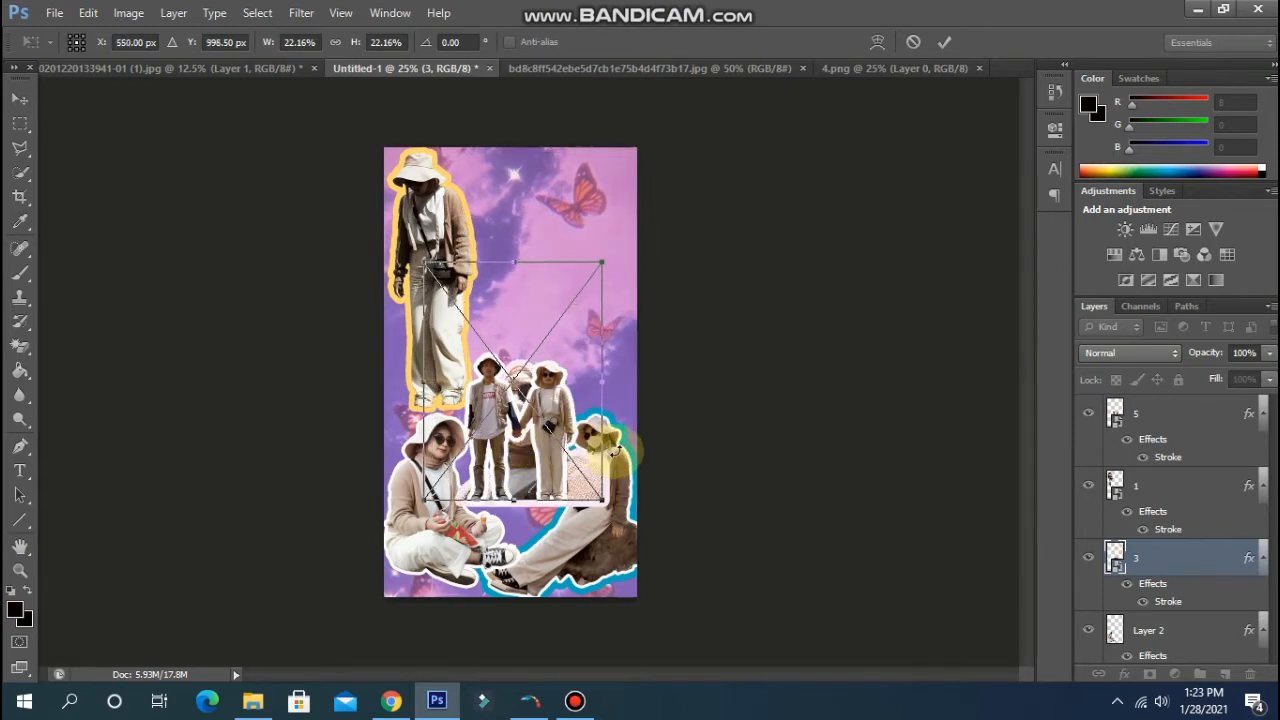
key(Return)
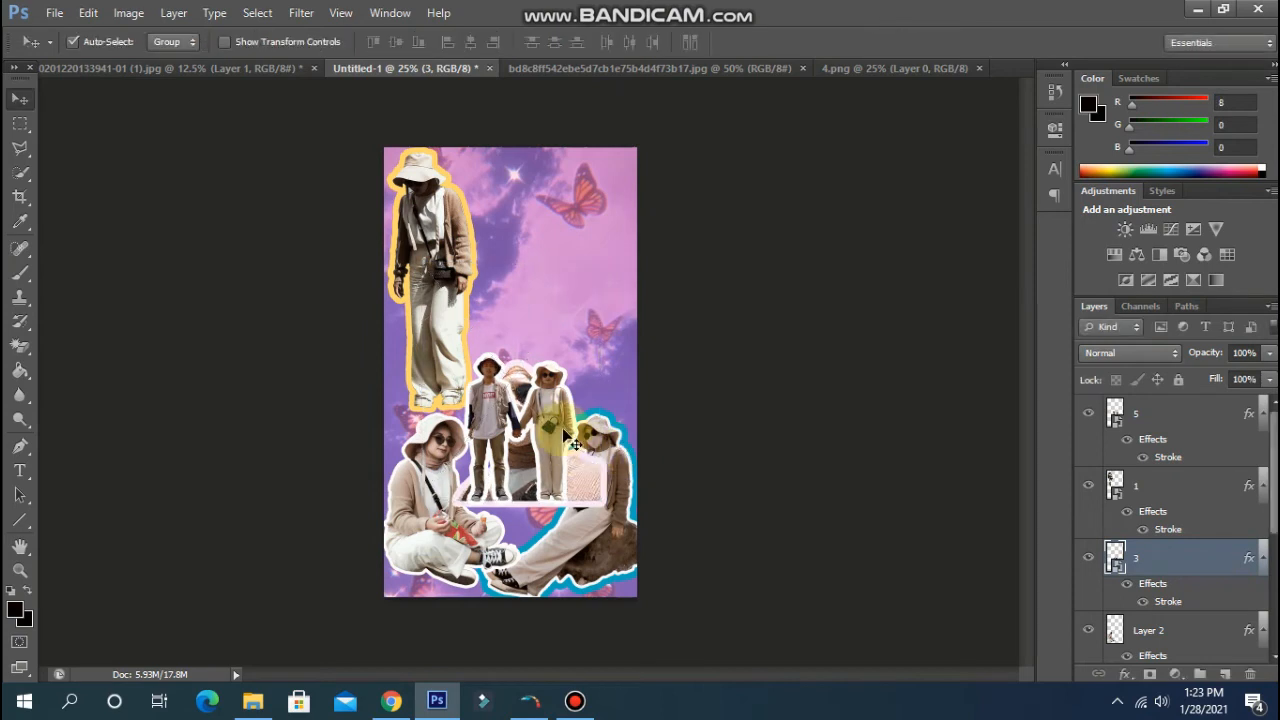
Move the couple on layer 5 up beside the yellow-outlined standing figure and enlarge them to about 44%.
click(566, 432)
drag(566, 432, 606, 214)
key(ctrl+t)
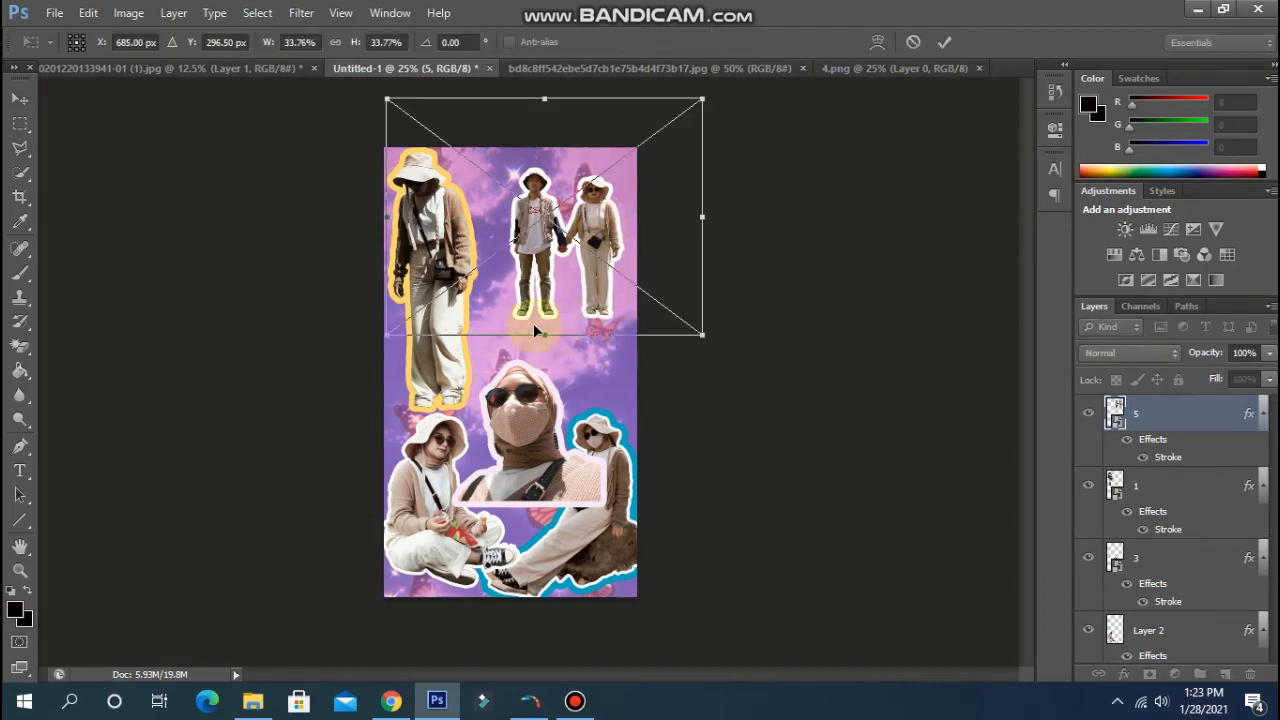
drag(702, 335, 800, 406)
drag(557, 316, 514, 304)
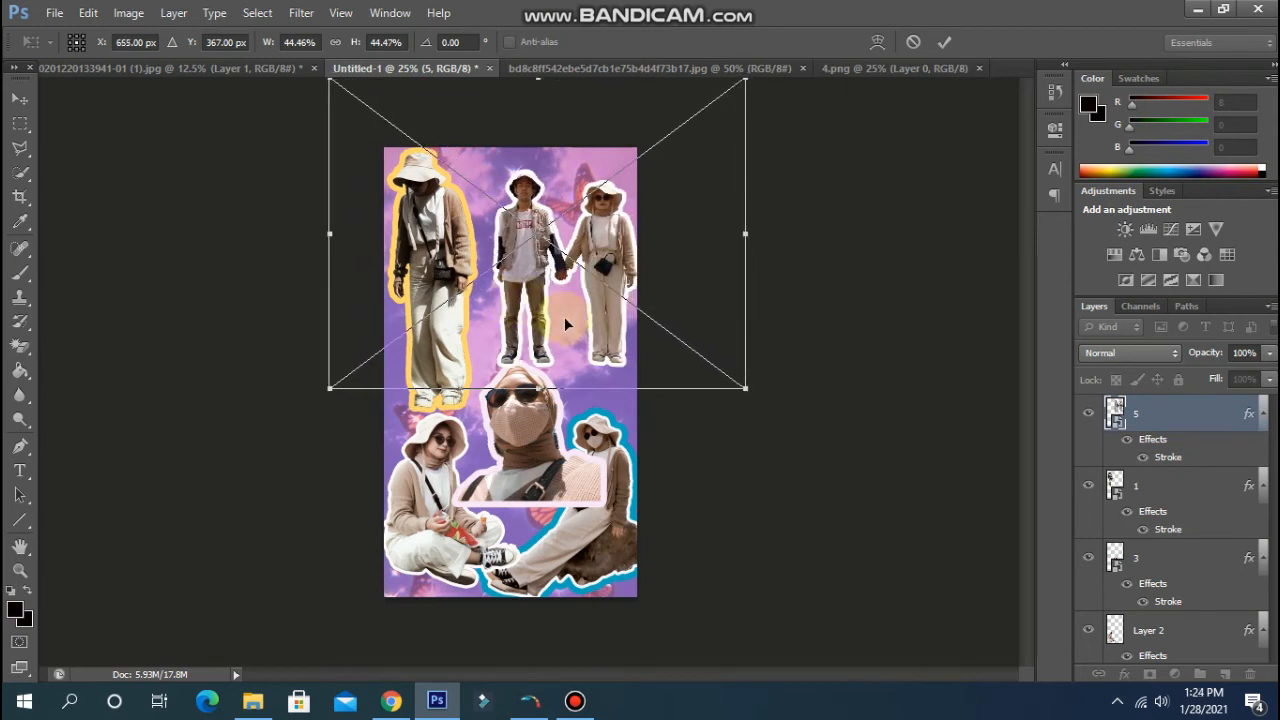
key(Return)
Move the masked portrait's layer 3 below Layer 2 and layer 6 so it sits behind both seated figures.
click(530, 452)
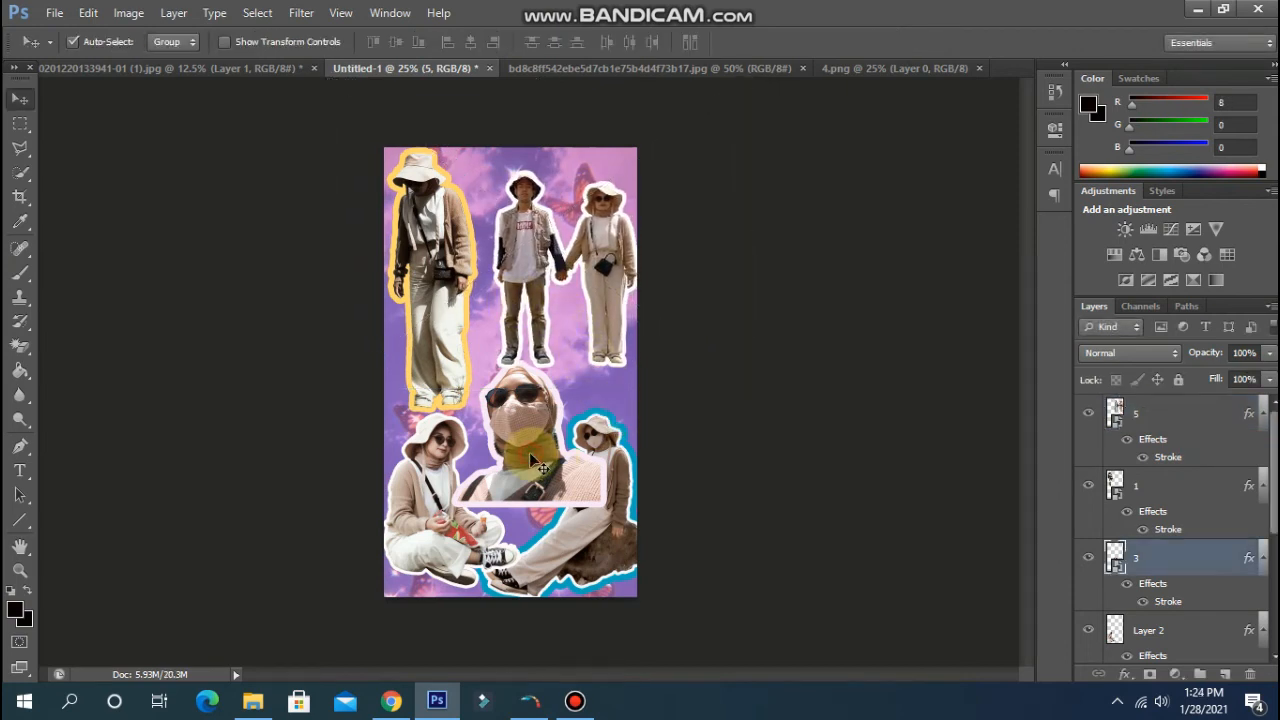
drag(1114, 560, 1114, 625)
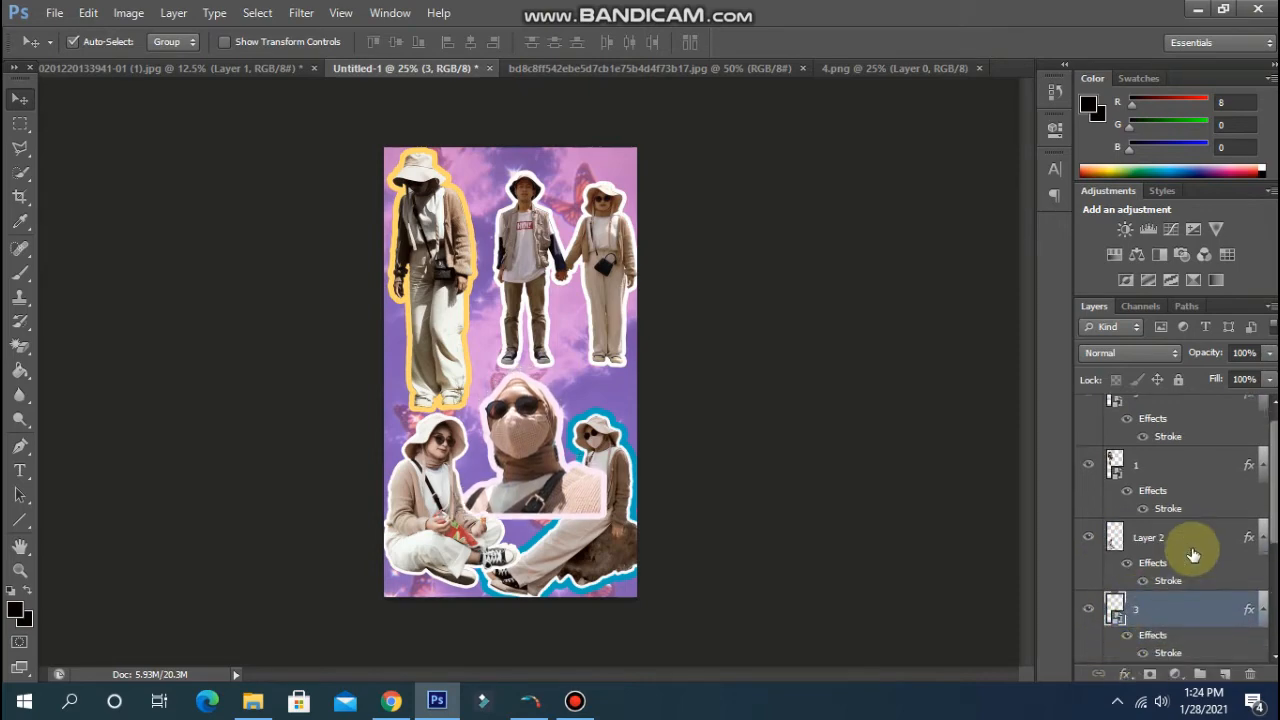
drag(1114, 535, 1116, 620)
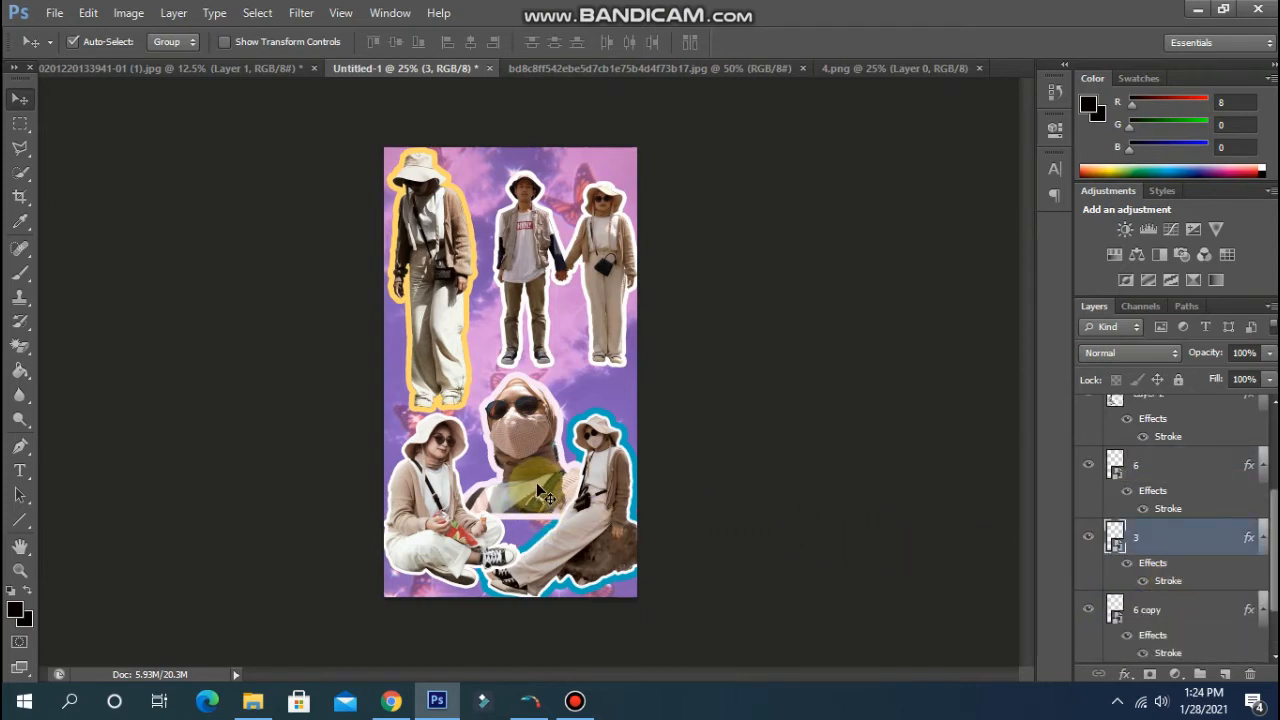
Check which layer holds the couple by toggling layer 5's visibility, and duplicate that layer.
click(600, 296)
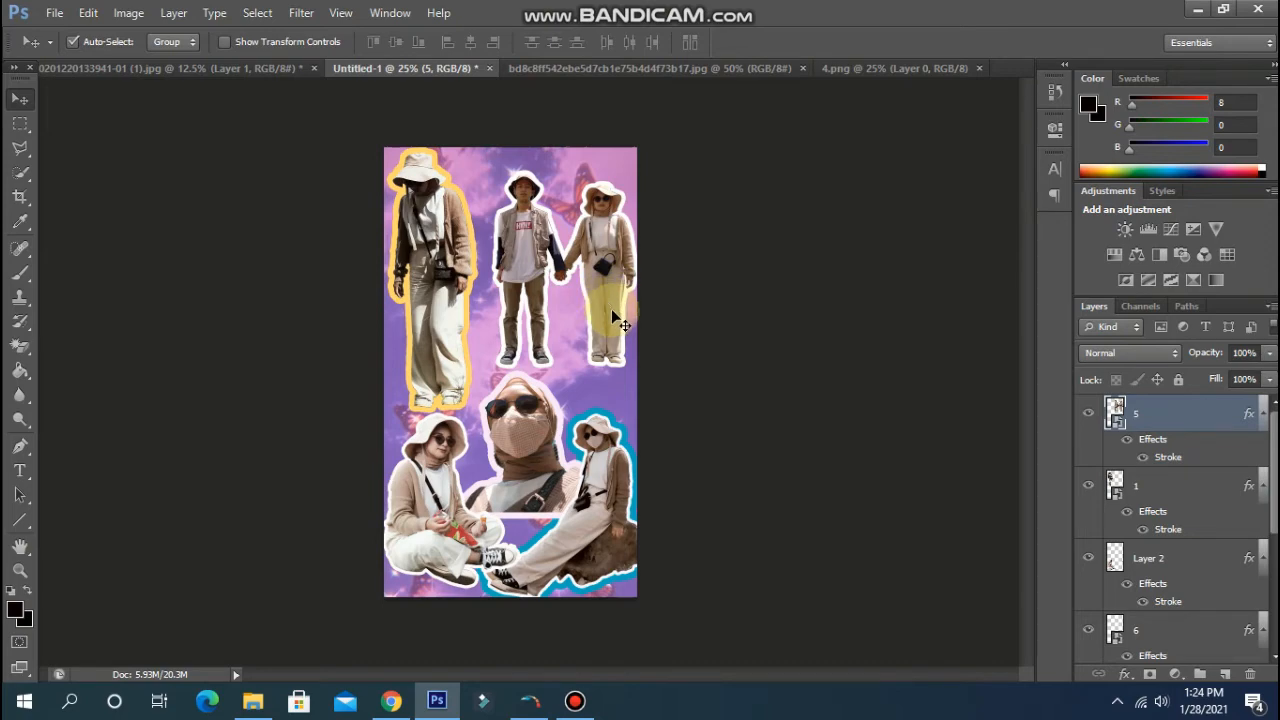
click(1089, 413)
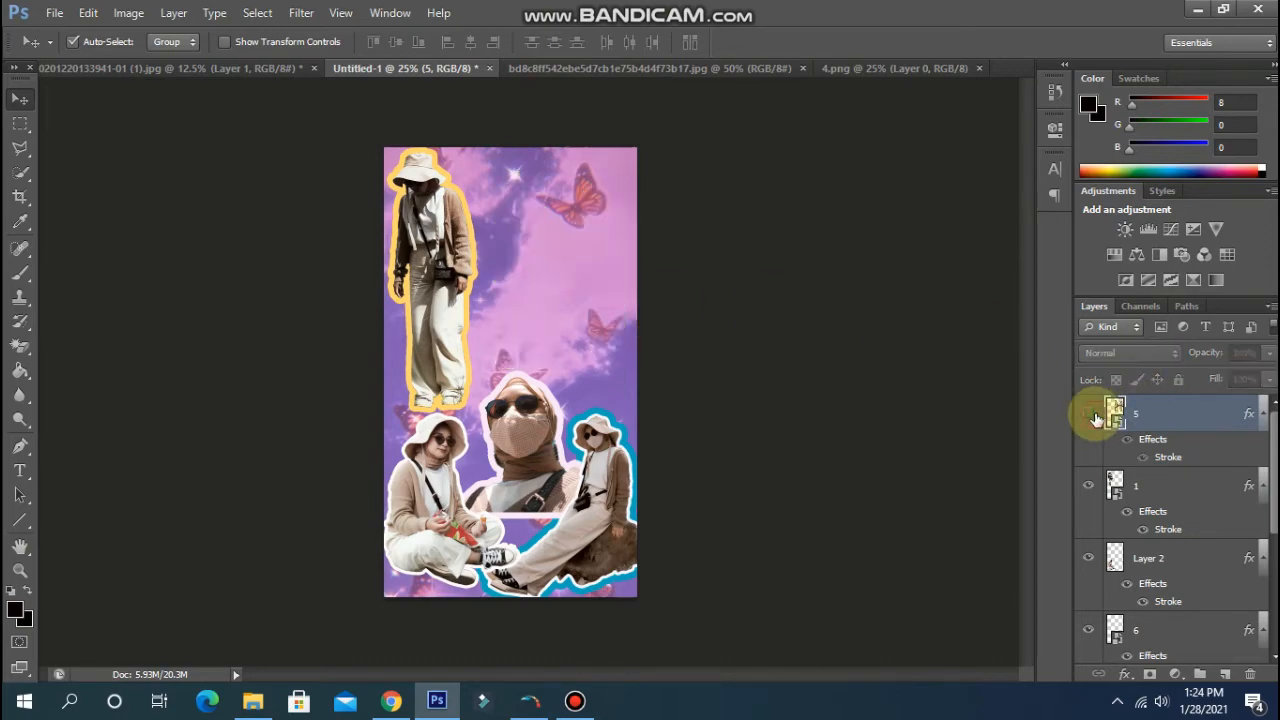
click(1089, 413)
click(1159, 423)
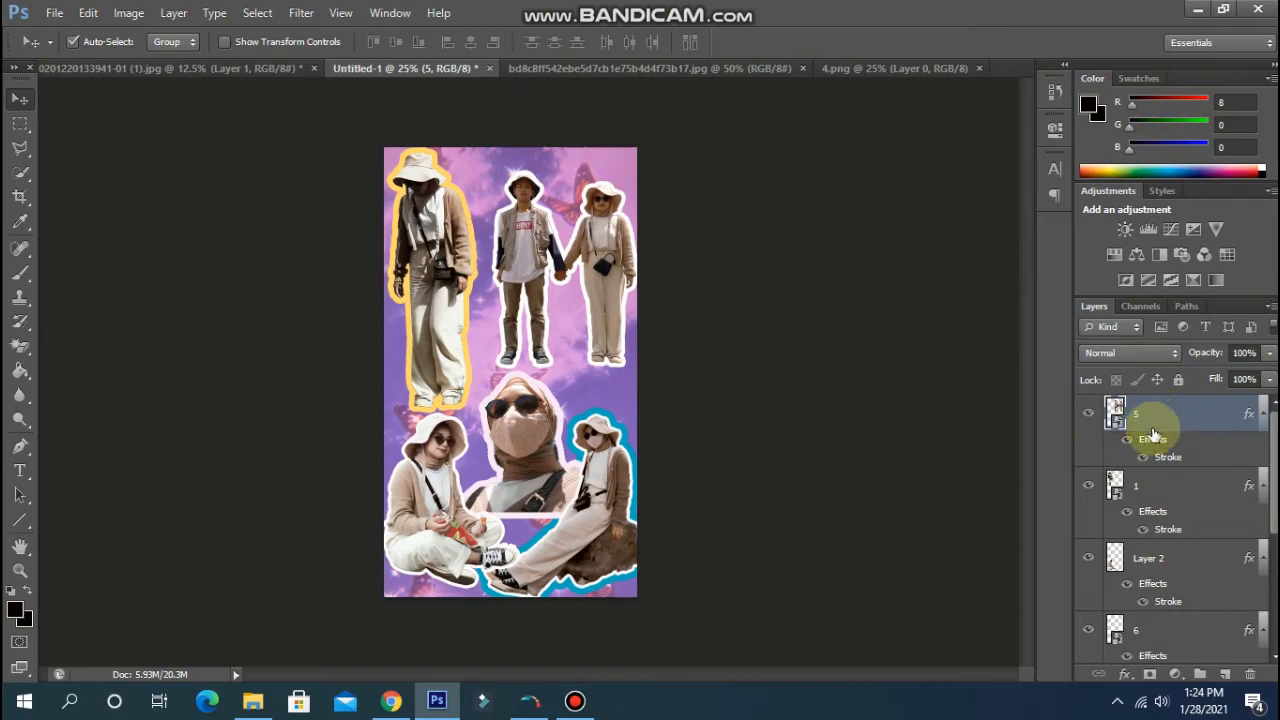
key(ctrl+j)
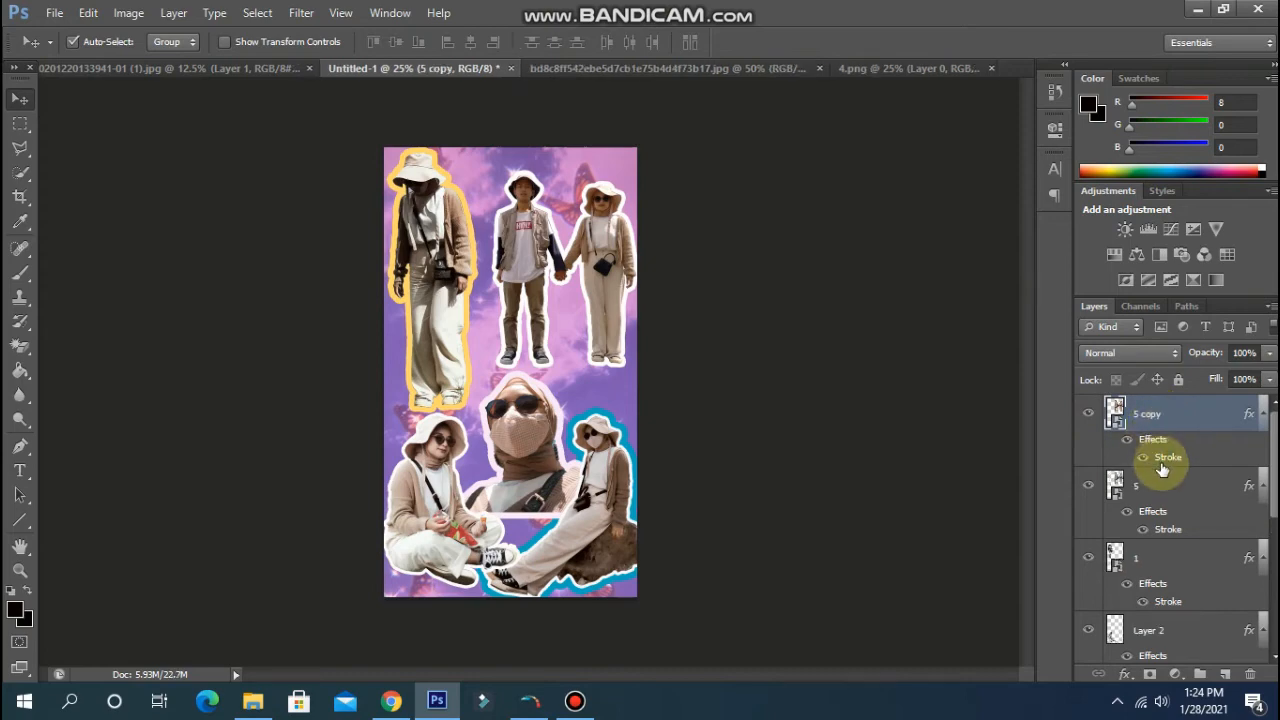
Change the original layer 5's outside stroke to red e31010 with a size of 46 px.
click(1175, 533)
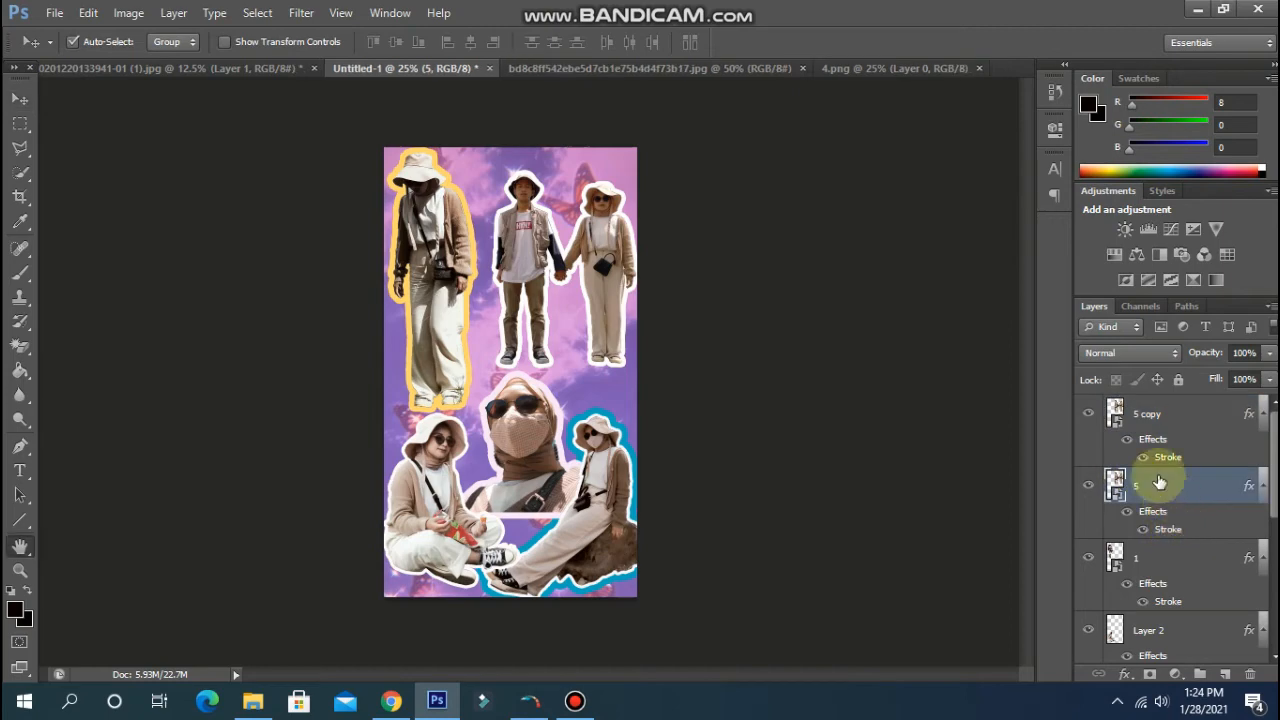
double_click(1175, 532)
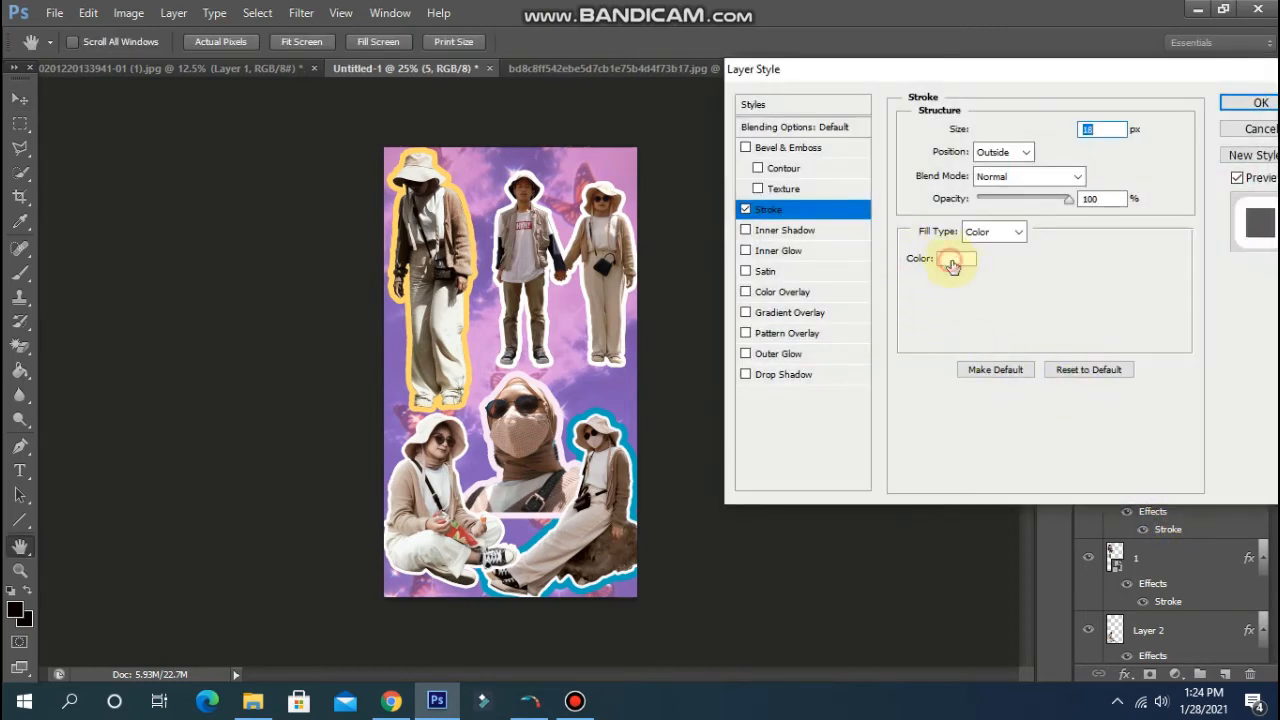
click(952, 263)
click(1000, 351)
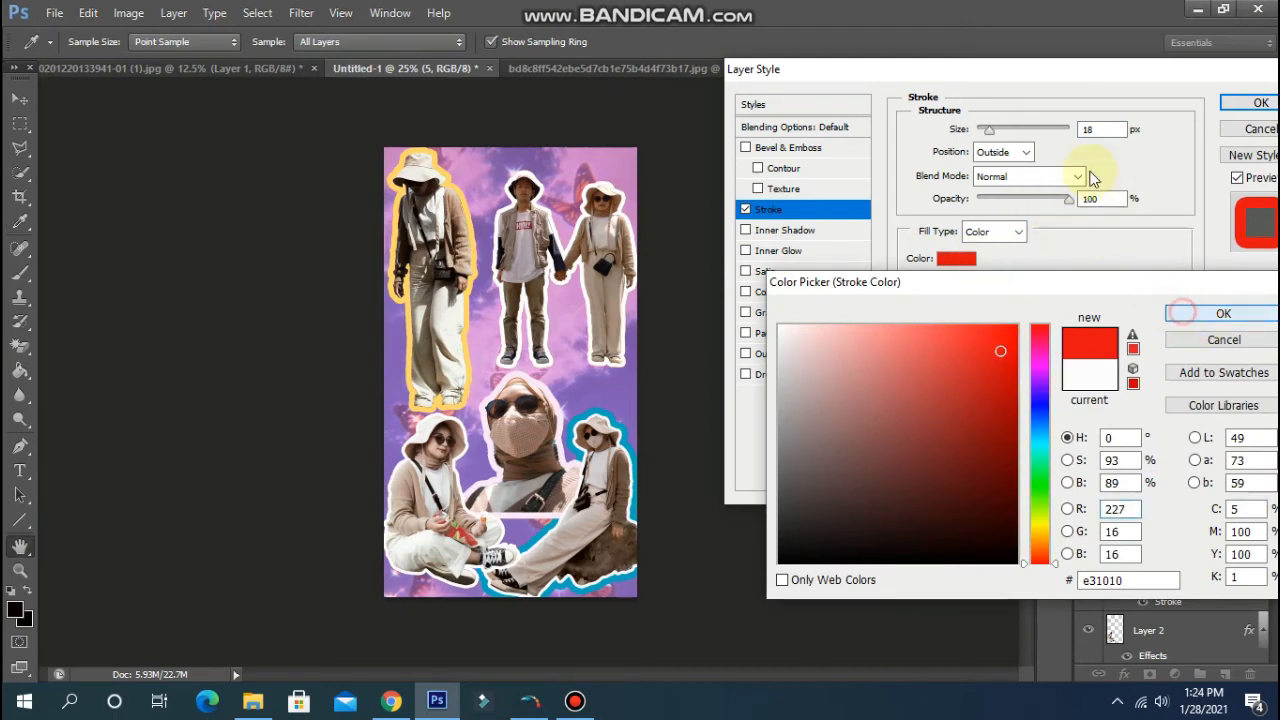
click(1178, 312)
drag(990, 136, 1000, 135)
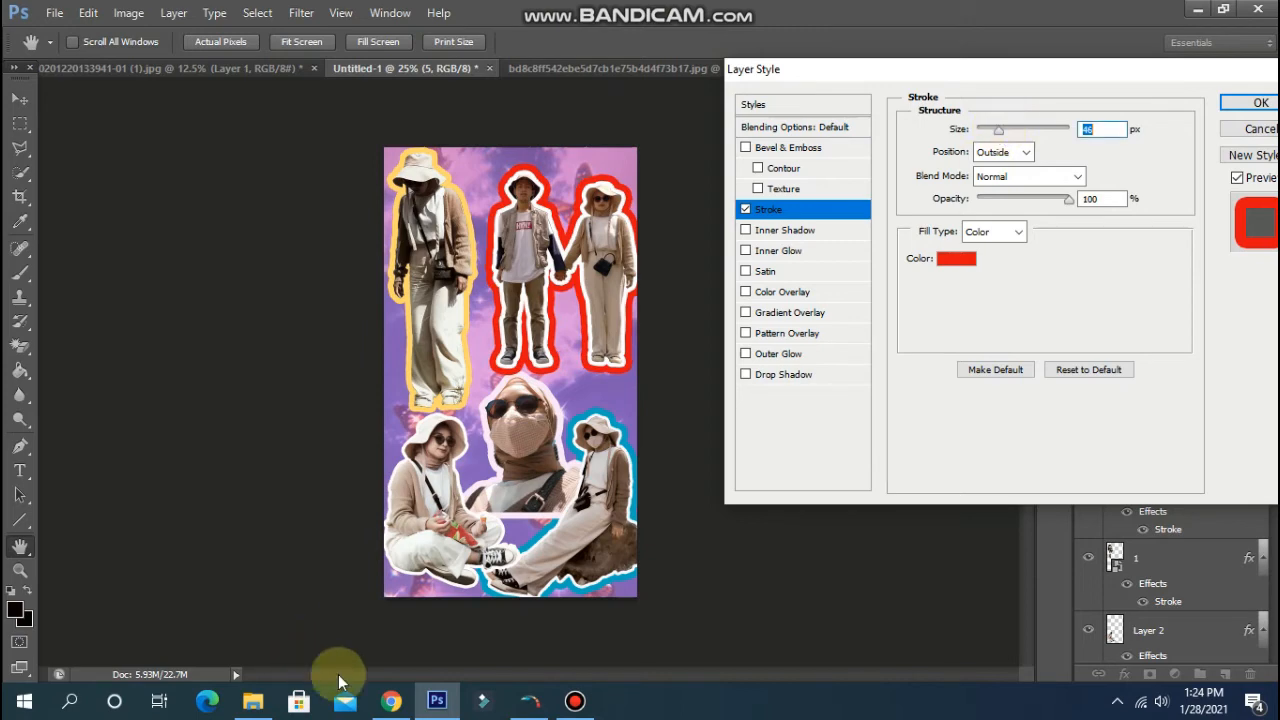
Switch to Color Hunt in Chrome and copy the dark purple's hex code from a purple palette.
click(391, 698)
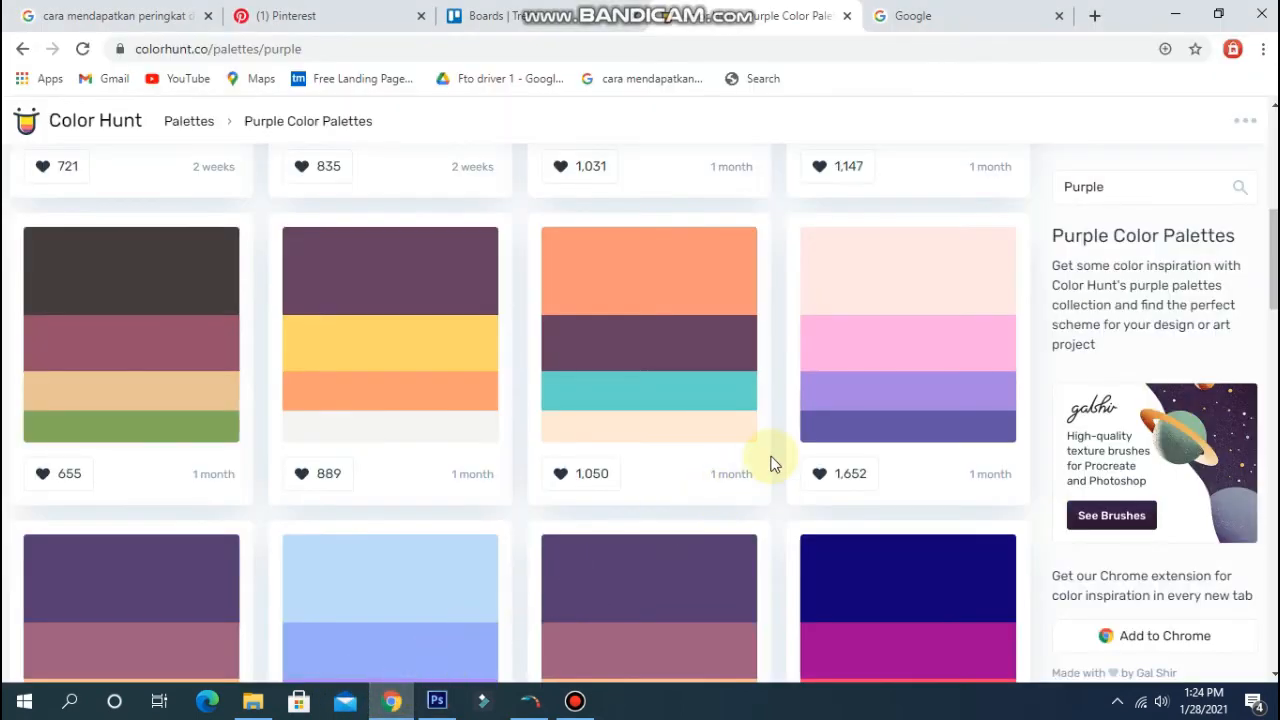
scroll(760, 457, down, 1)
click(603, 519)
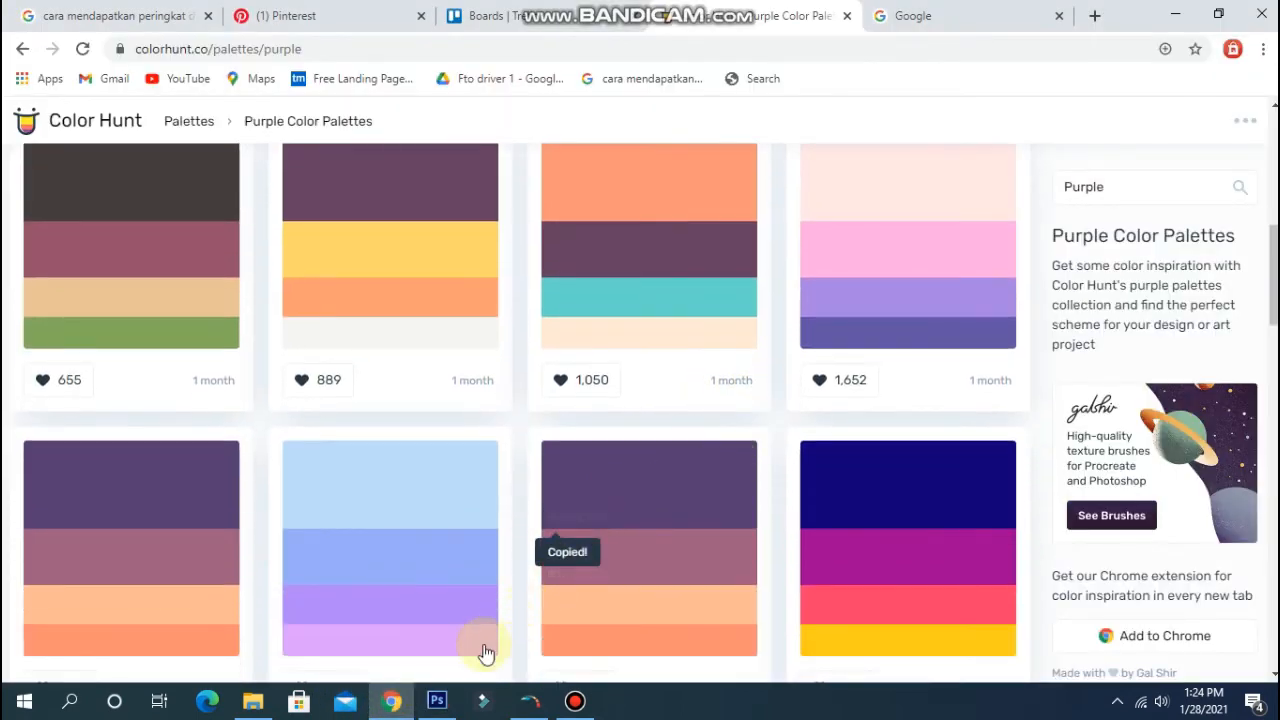
Back in Photoshop, recolour layer 5's stroke with the copied purple 583d72 and set its size to 54 px.
click(436, 700)
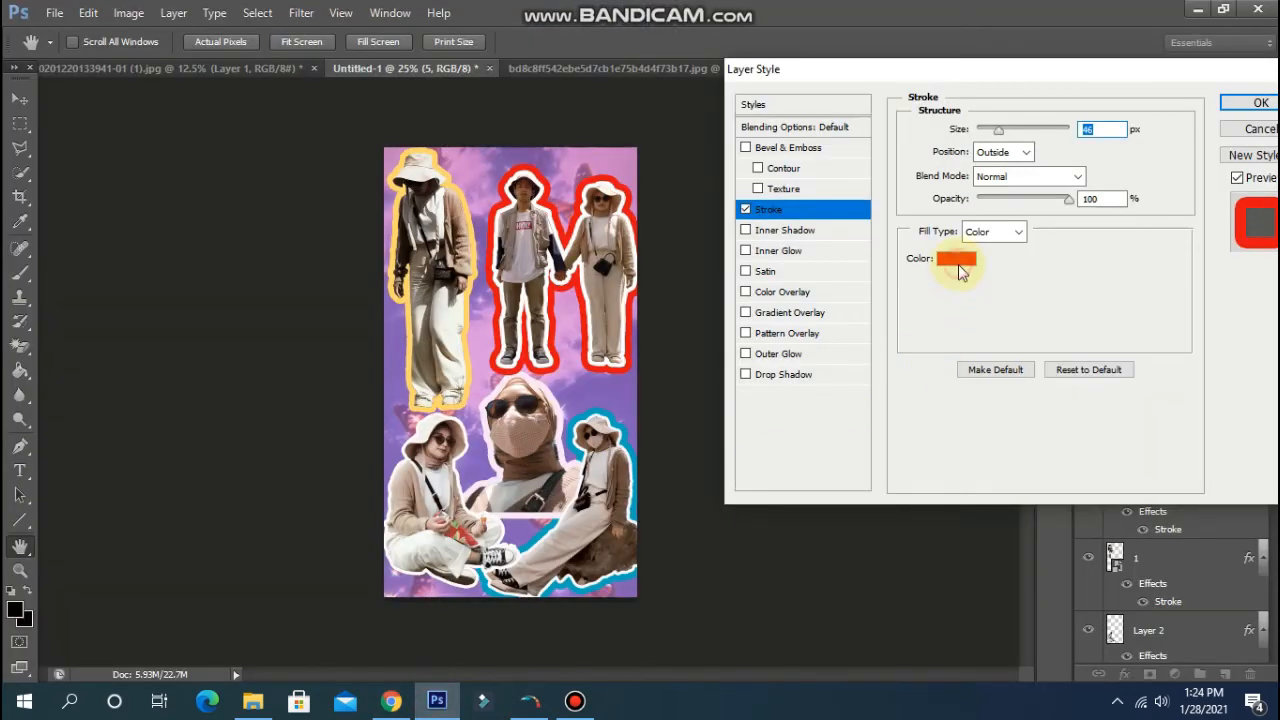
click(957, 262)
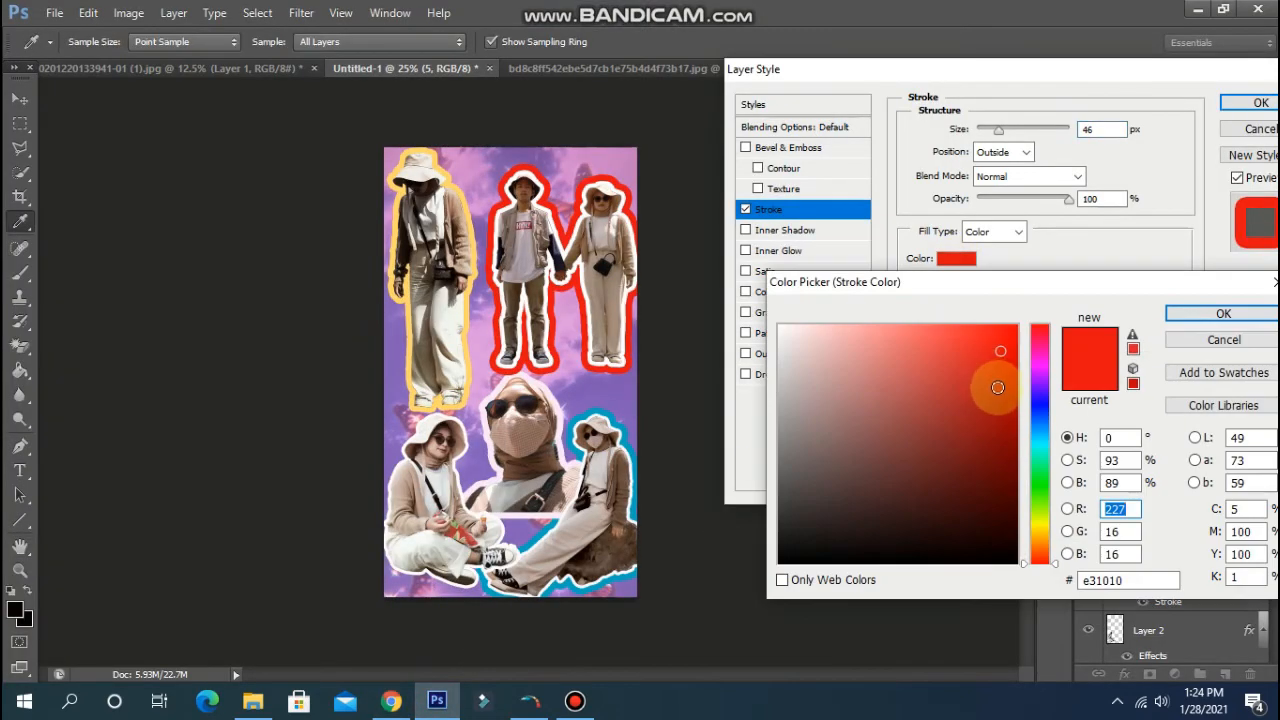
drag(1114, 581, 1035, 581)
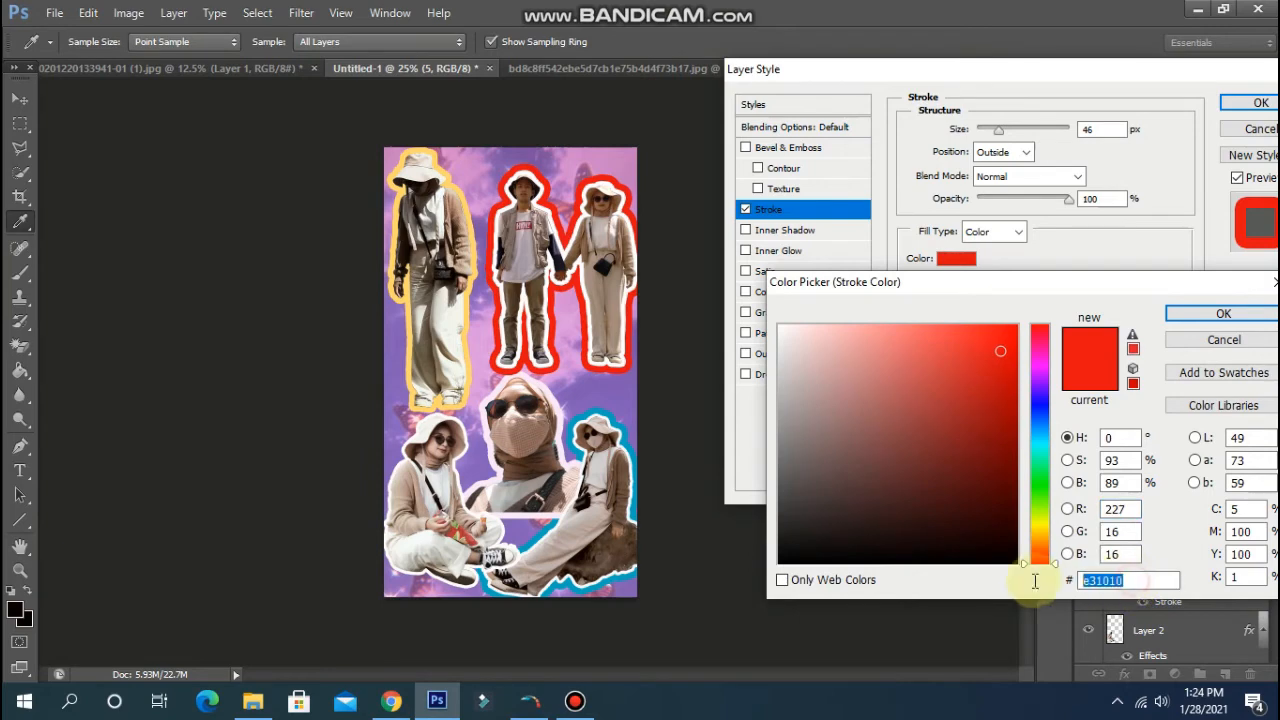
key(ctrl+v)
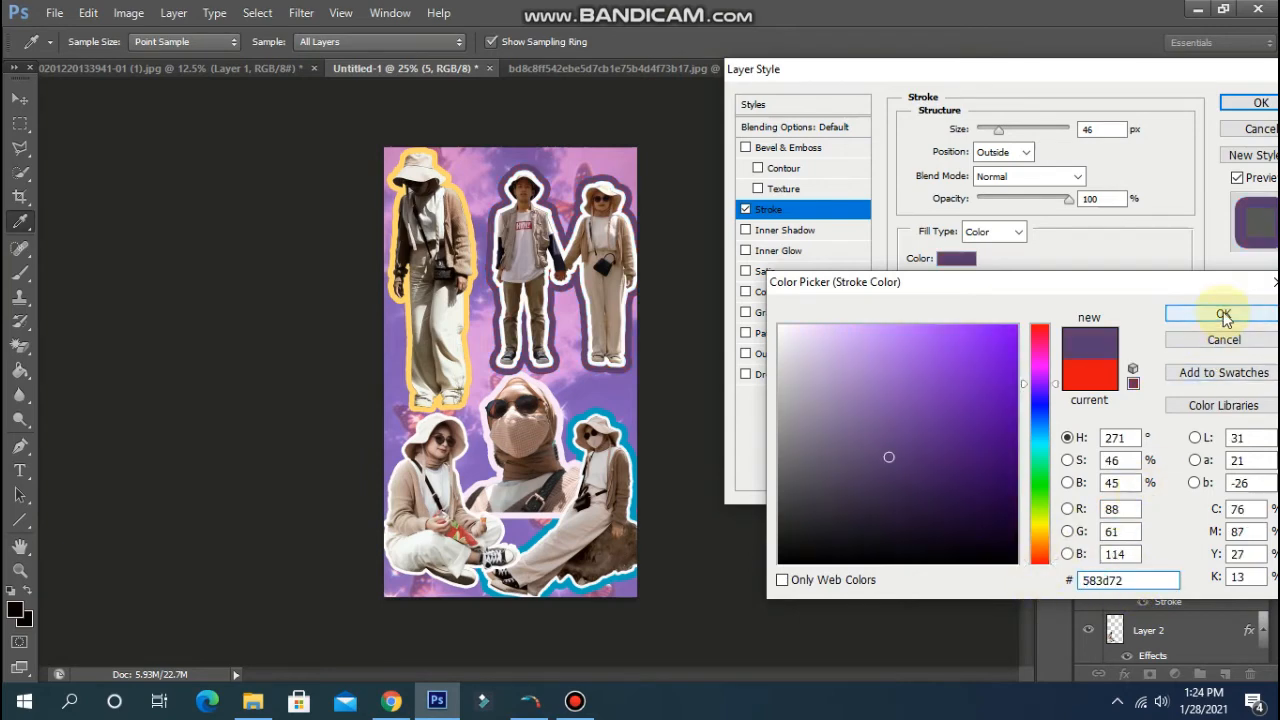
click(1224, 315)
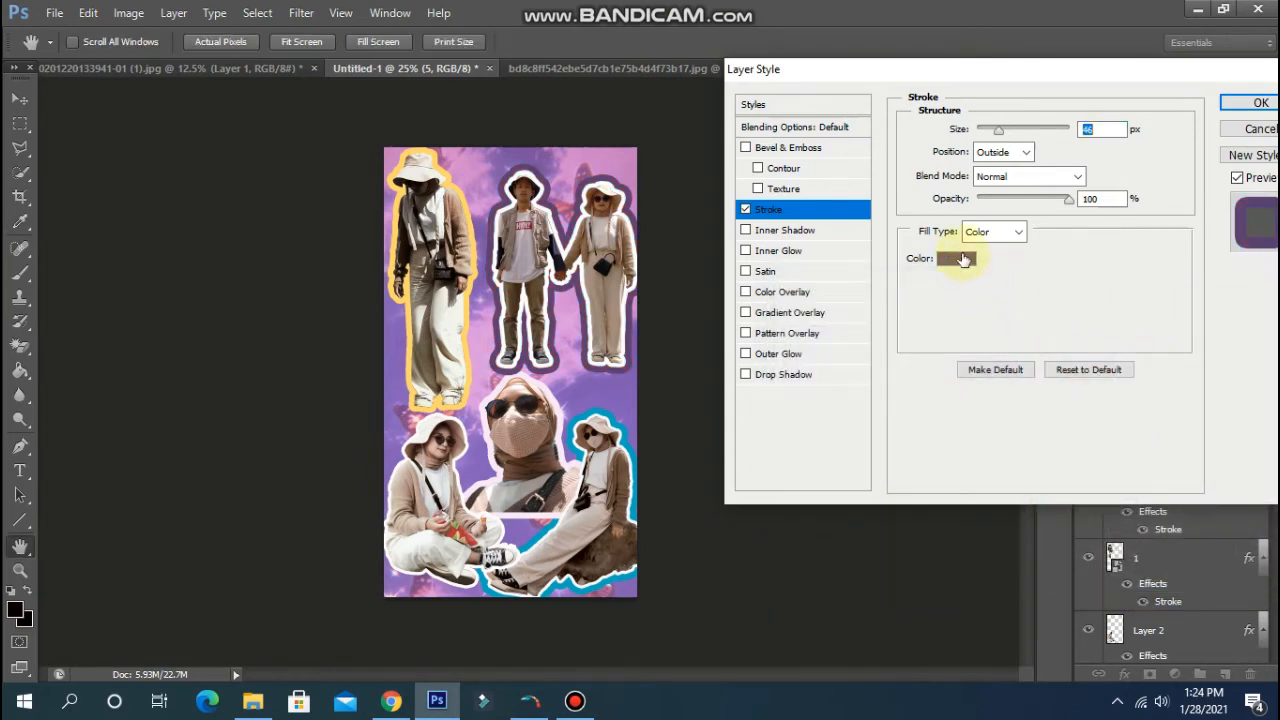
drag(1002, 133, 1005, 133)
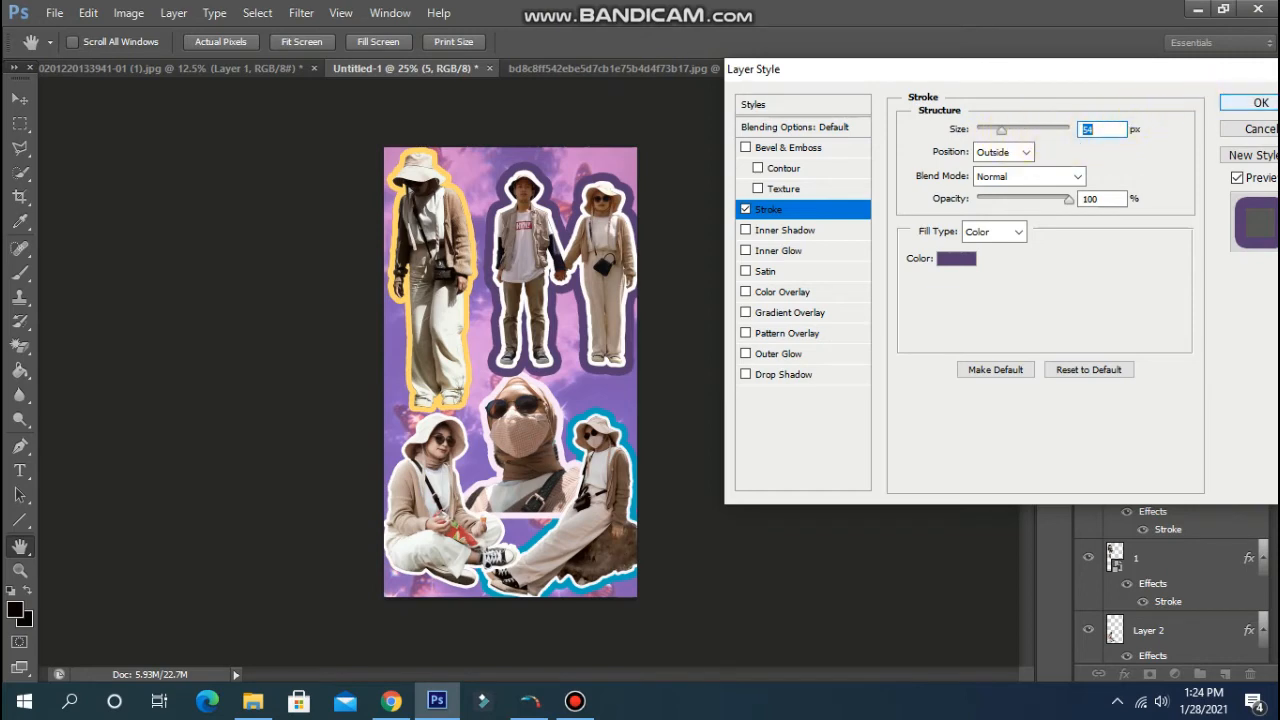
key(Return)
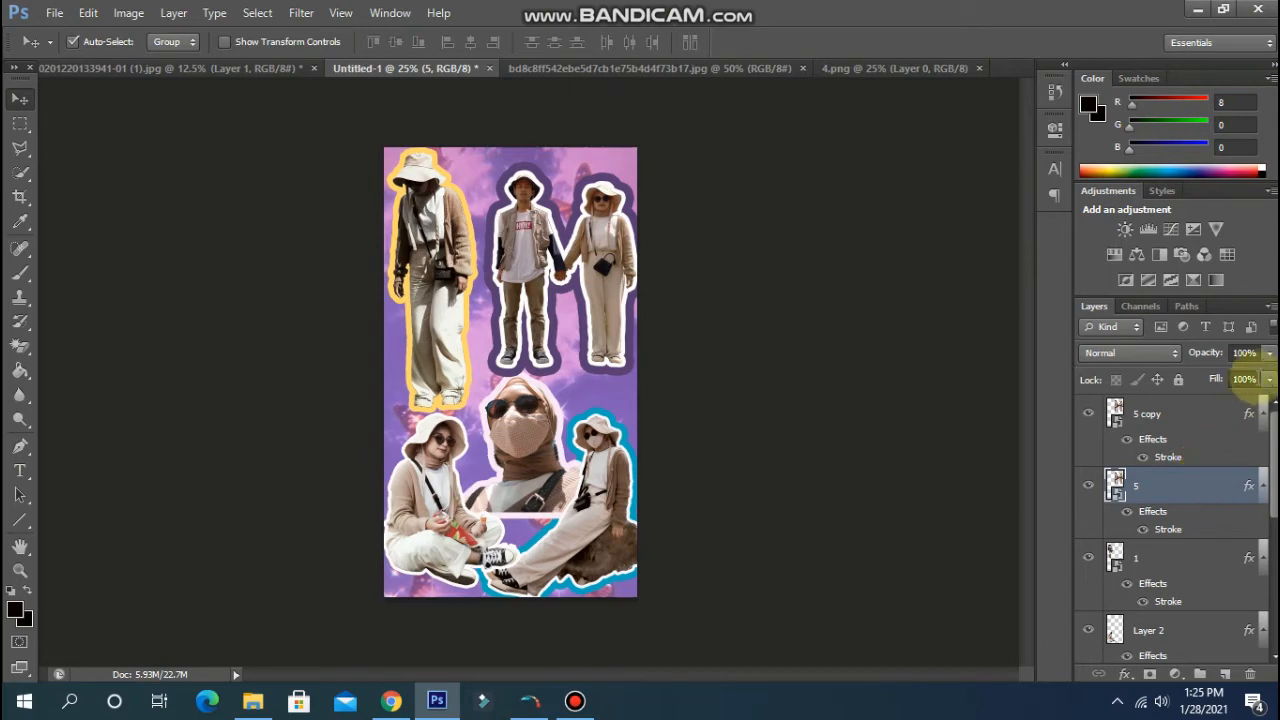
Reduce the white outside stroke on layer 5 copy to a thin line around the couple.
click(1220, 438)
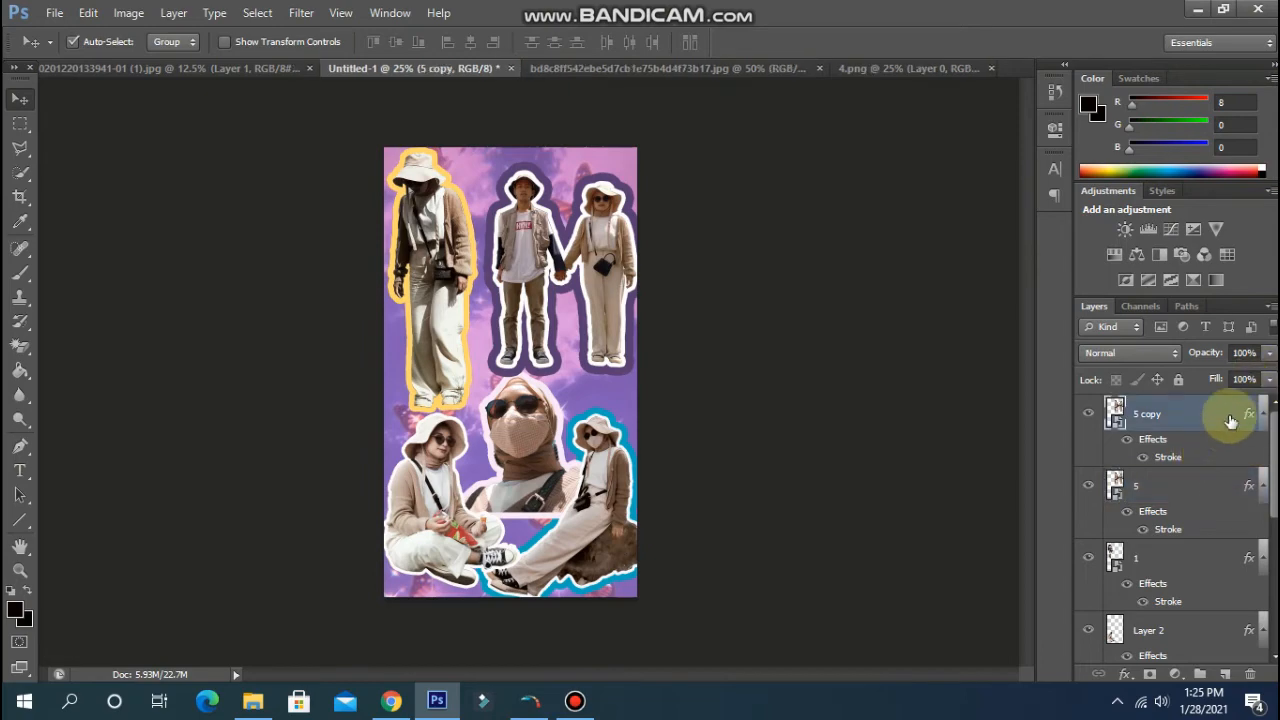
double_click(1175, 457)
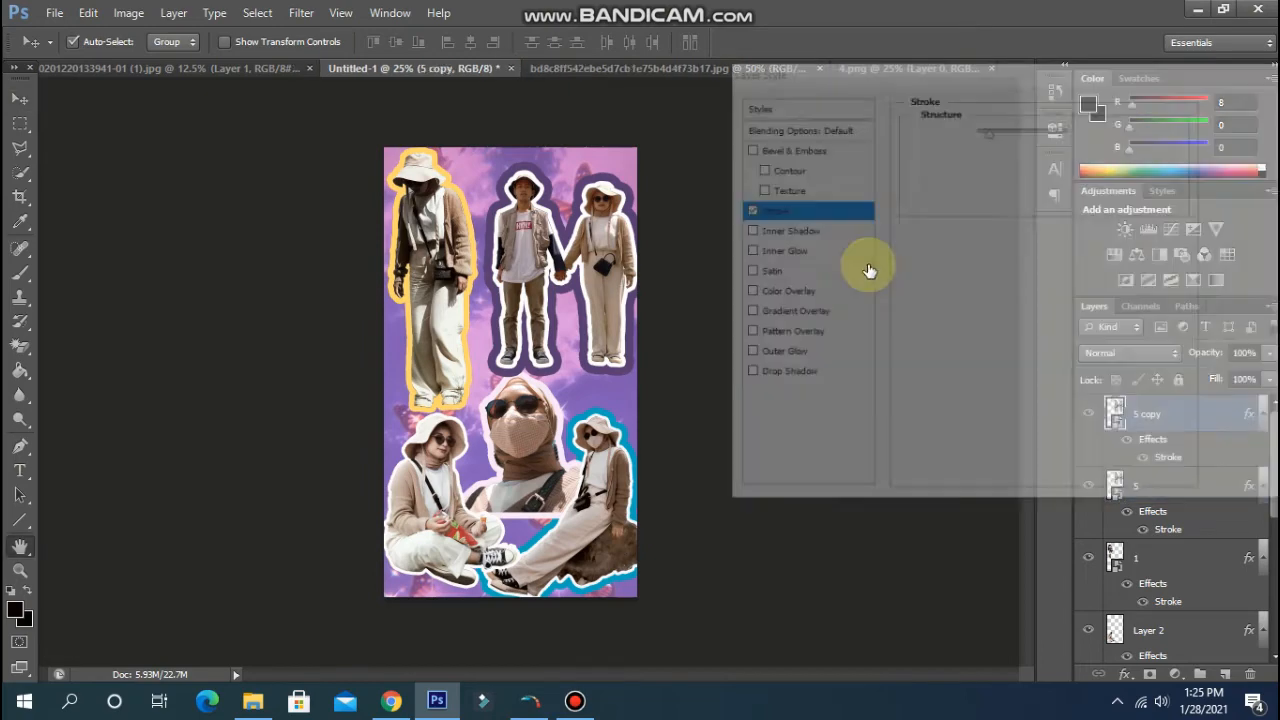
drag(992, 134, 981, 140)
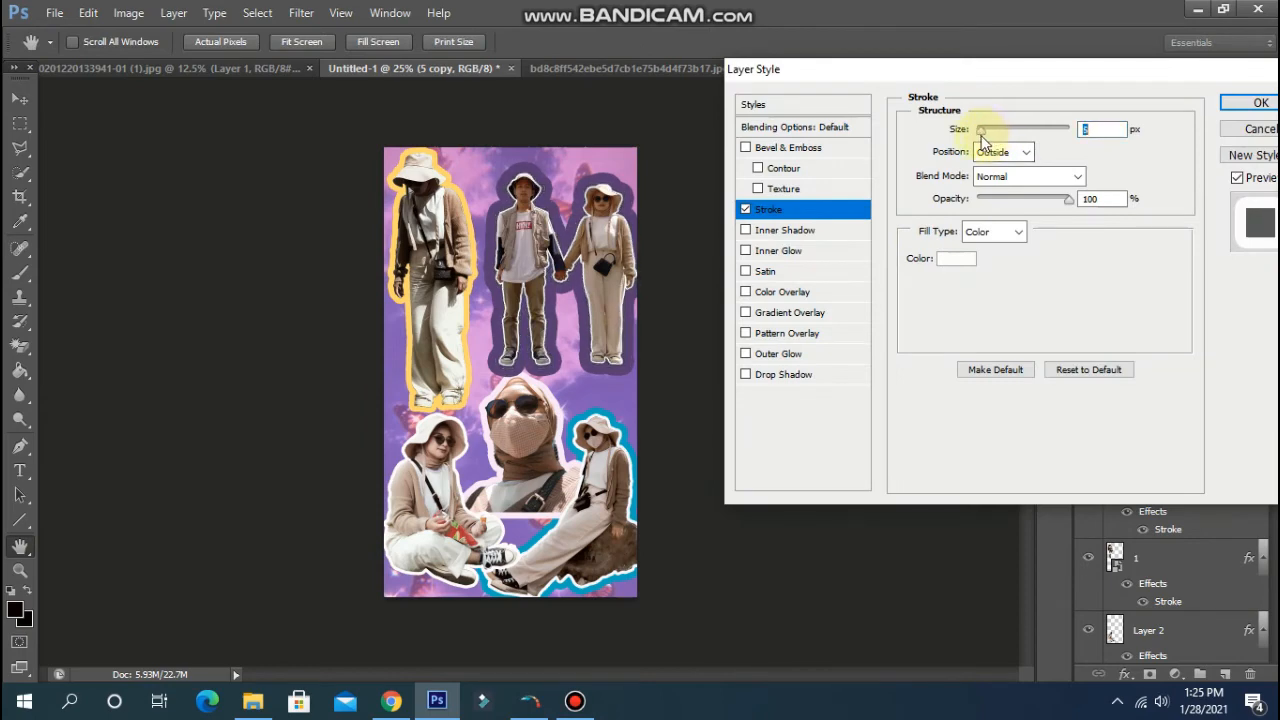
click(1246, 104)
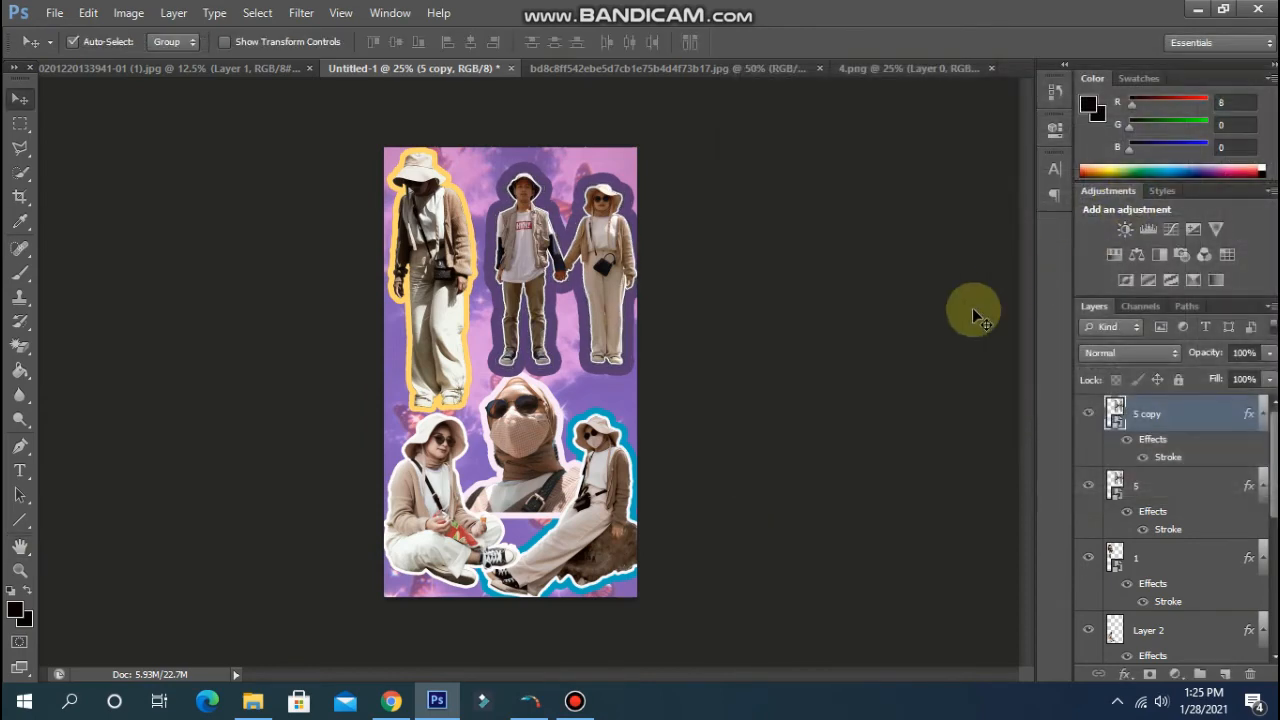
Shift the masked portrait on layer 3 slightly down and to the left between the seated figures.
click(531, 486)
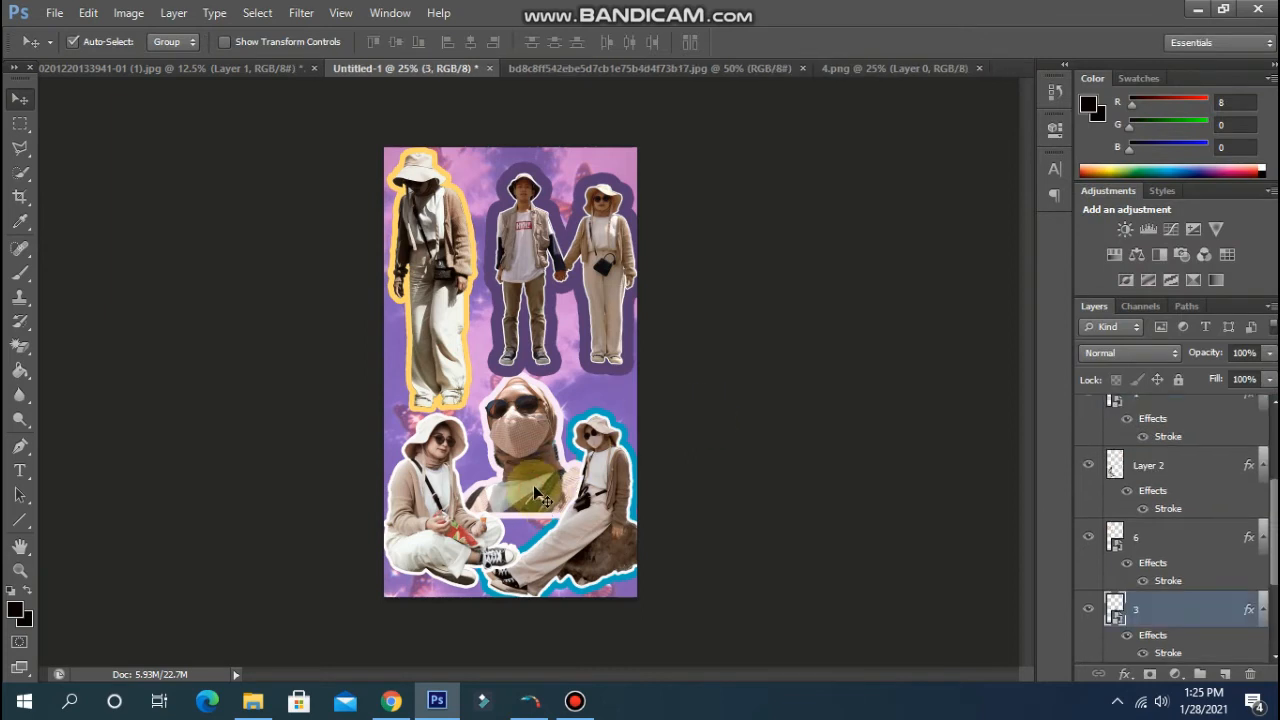
drag(532, 485, 522, 505)
Add a new layer above layer 5 copy and set the Line tool to no fill with a light blue stroke.
click(1225, 673)
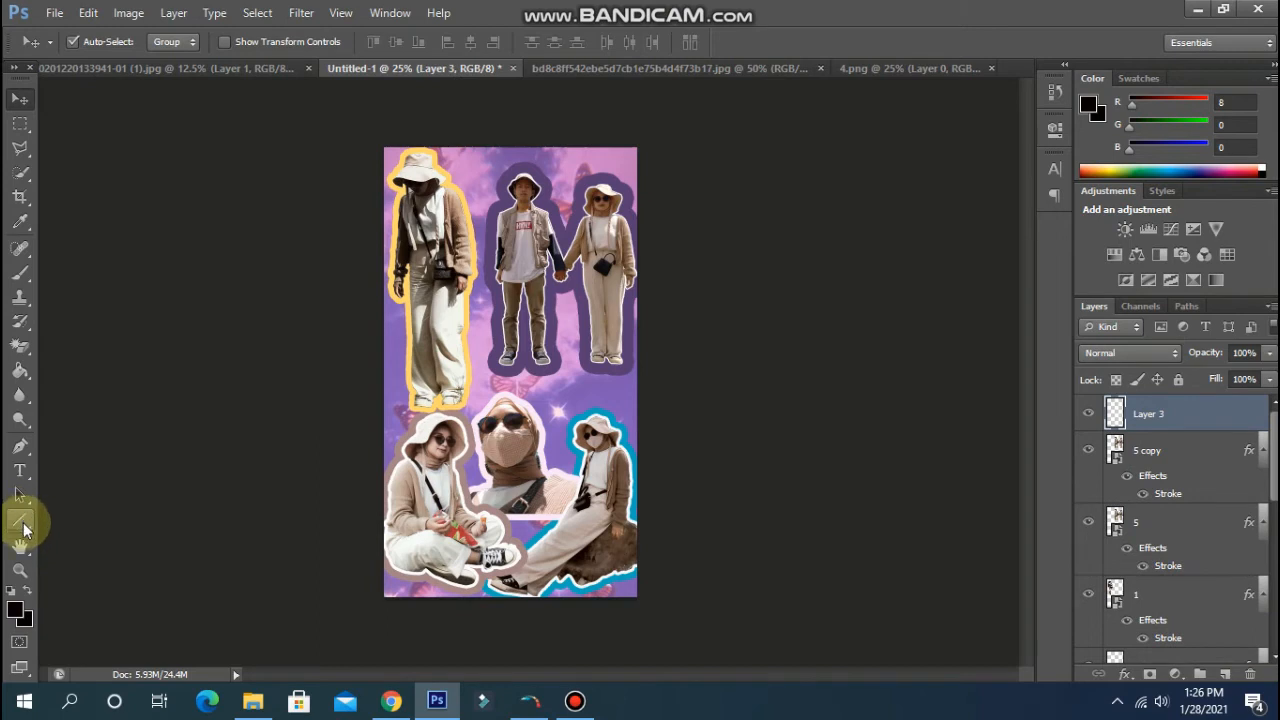
click(22, 522)
click(90, 589)
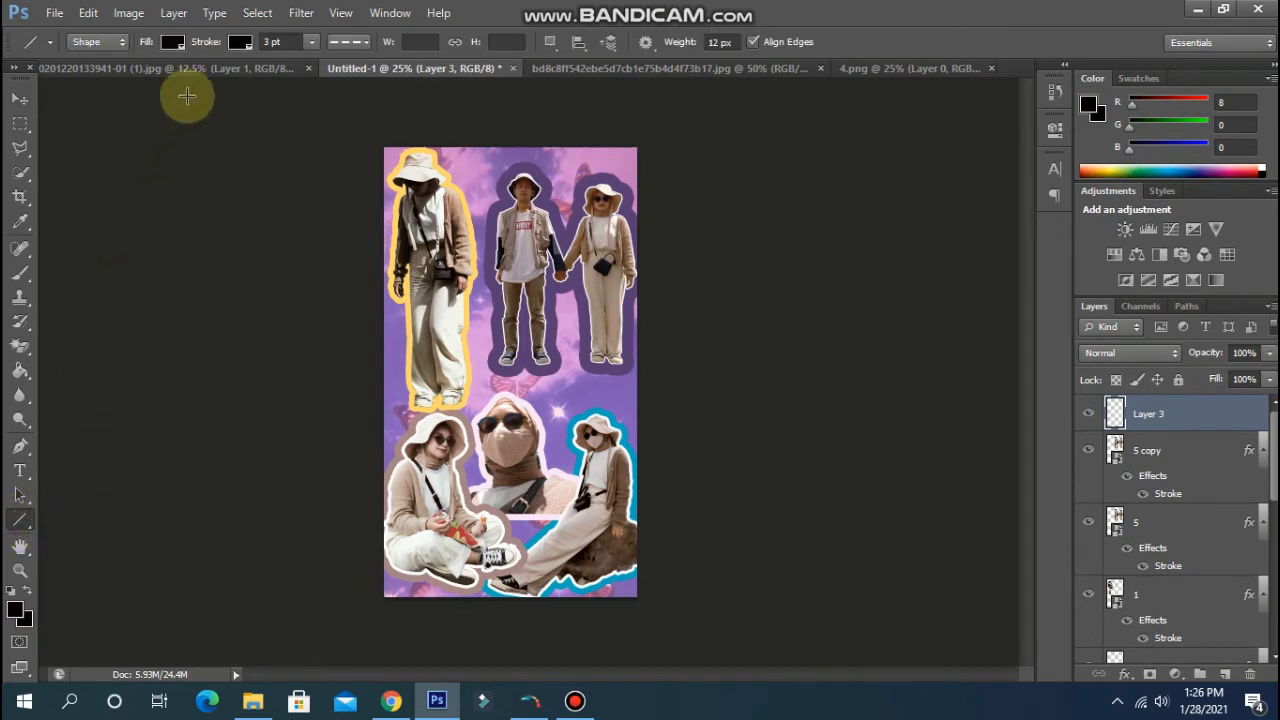
click(172, 42)
click(93, 79)
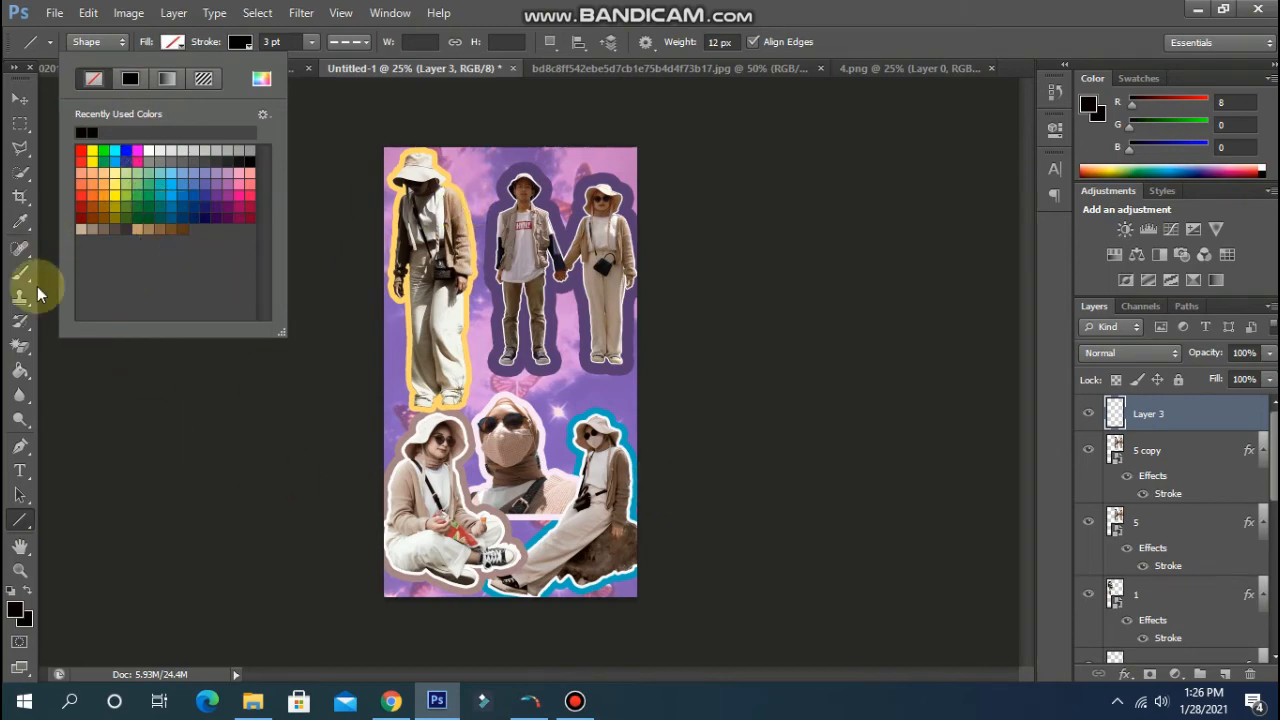
click(238, 44)
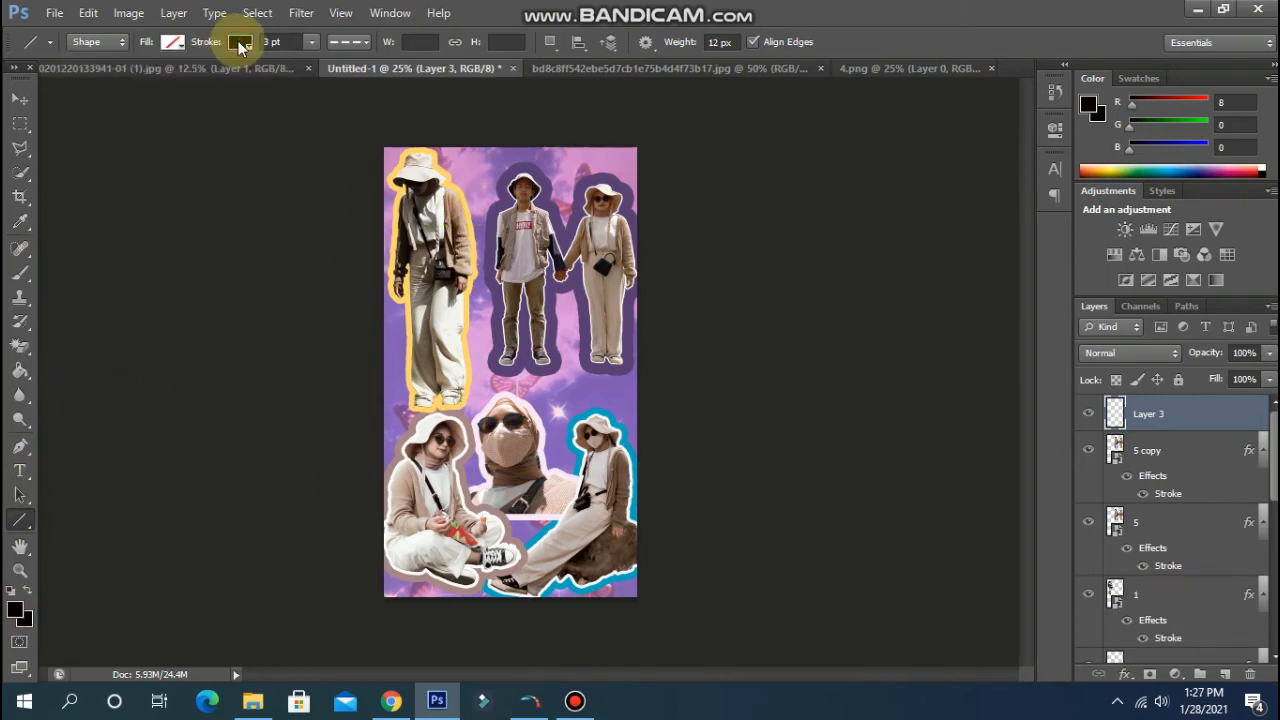
click(236, 42)
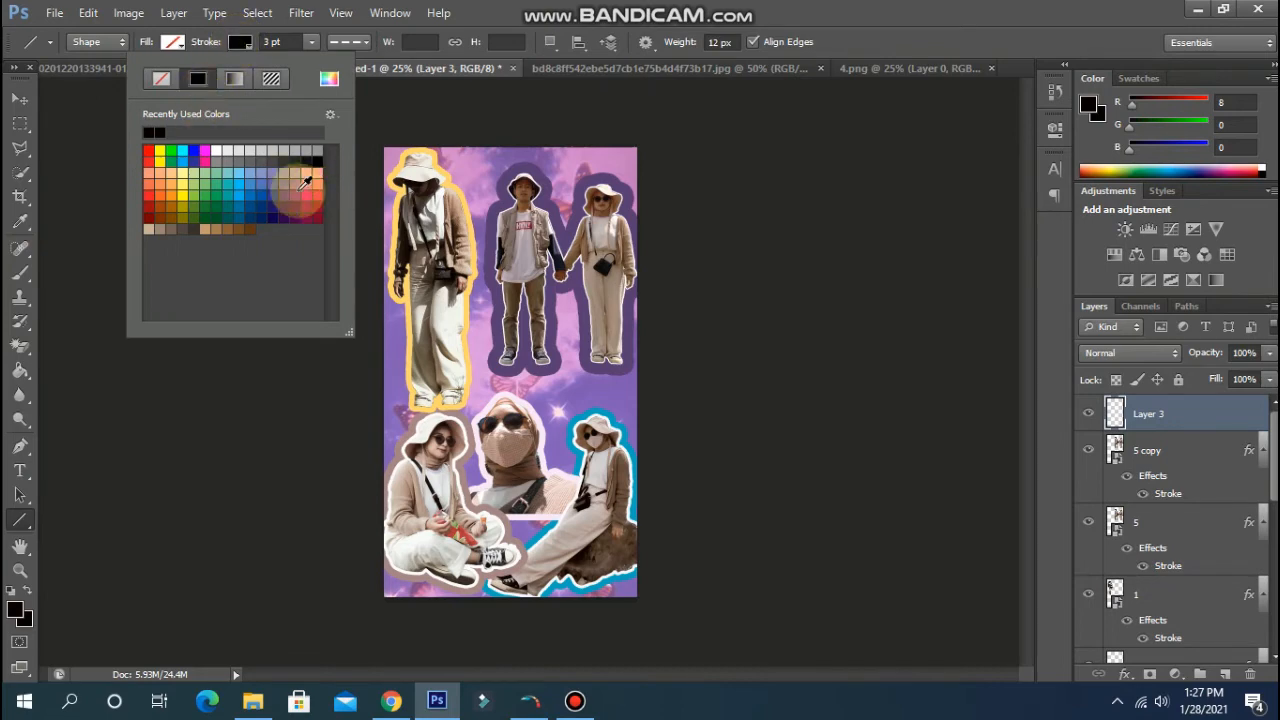
click(237, 174)
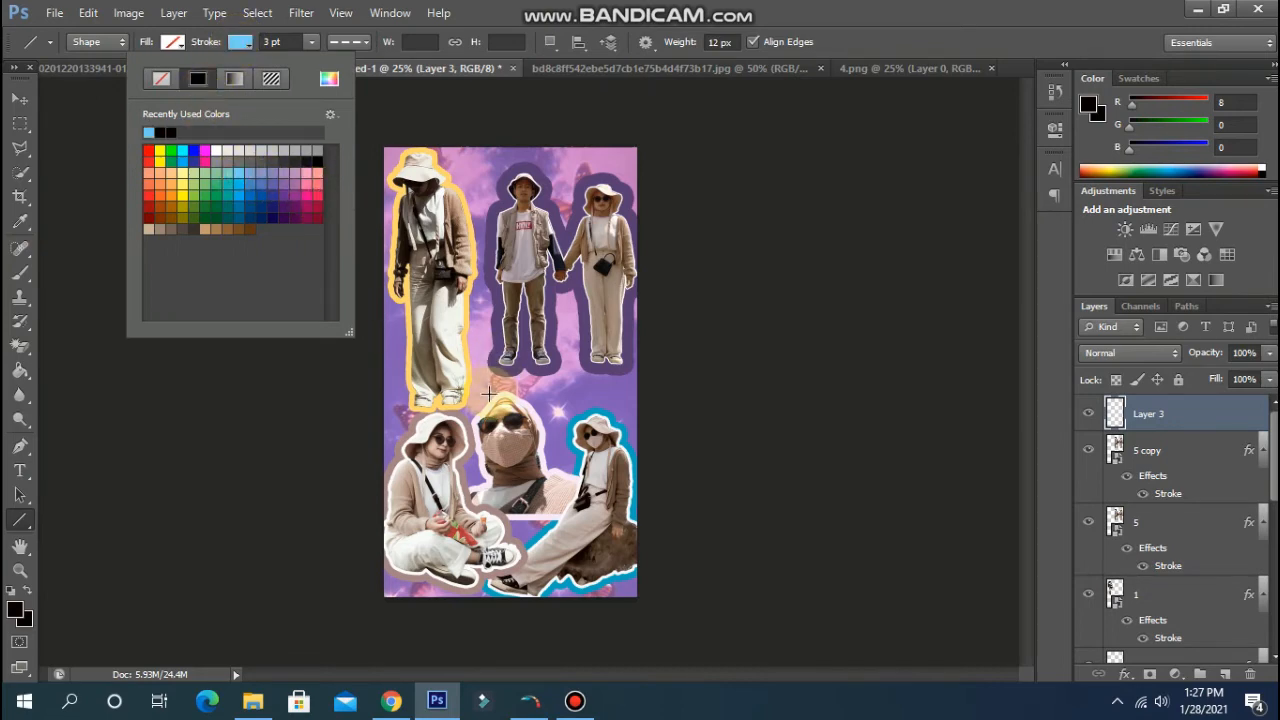
Draw short light blue accent lines around the masked portrait and above the seated figure with the Line tool.
click(468, 386)
mouse_move(470, 386)
mouse_down()
mouse_move(497, 383)
mouse_move(550, 424)
mouse_move(580, 420)
mouse_up()
drag(562, 444, 567, 433)
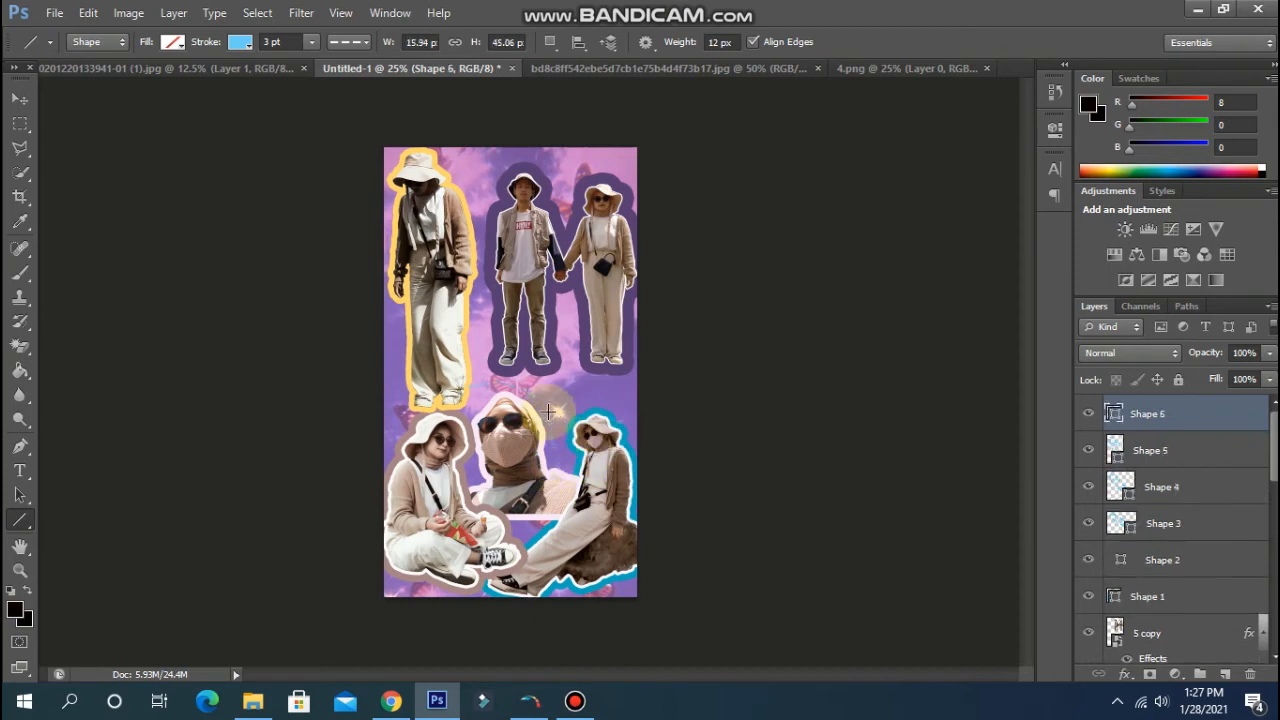
drag(648, 394, 654, 400)
drag(518, 502, 526, 516)
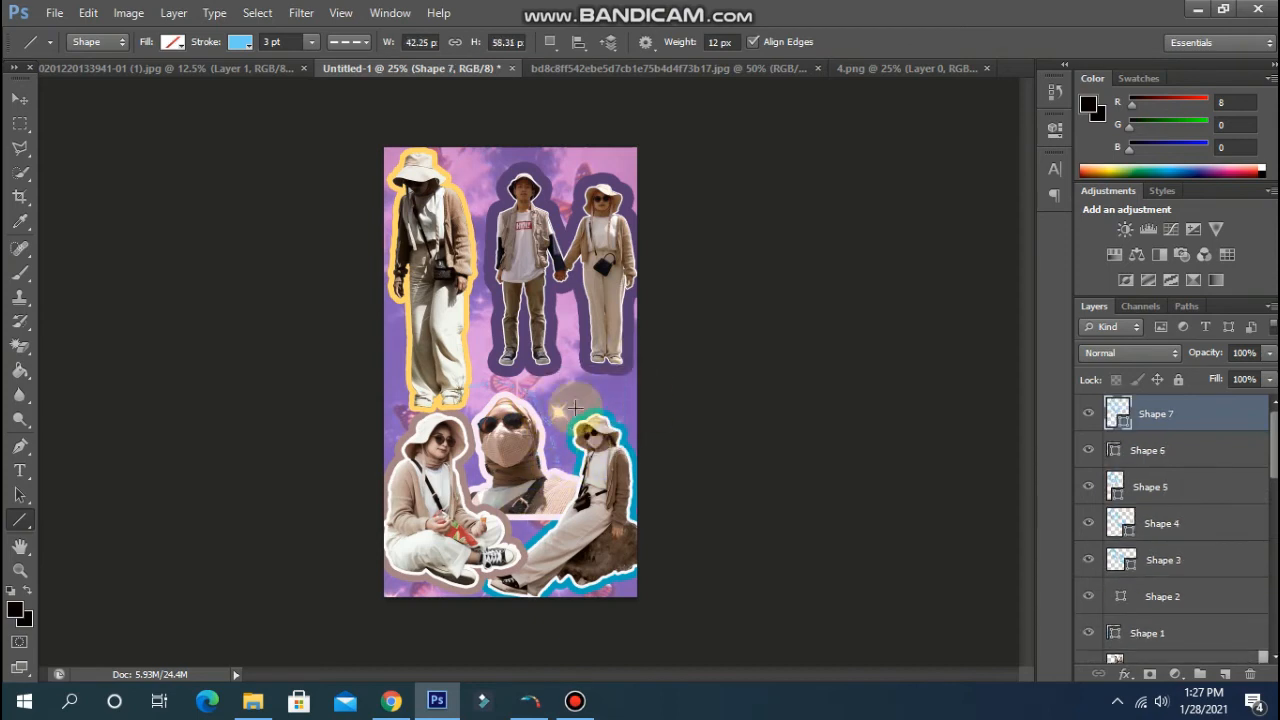
Change the line stroke to white and draw more accent lines between the masked portrait and the seated figure's hat.
click(240, 42)
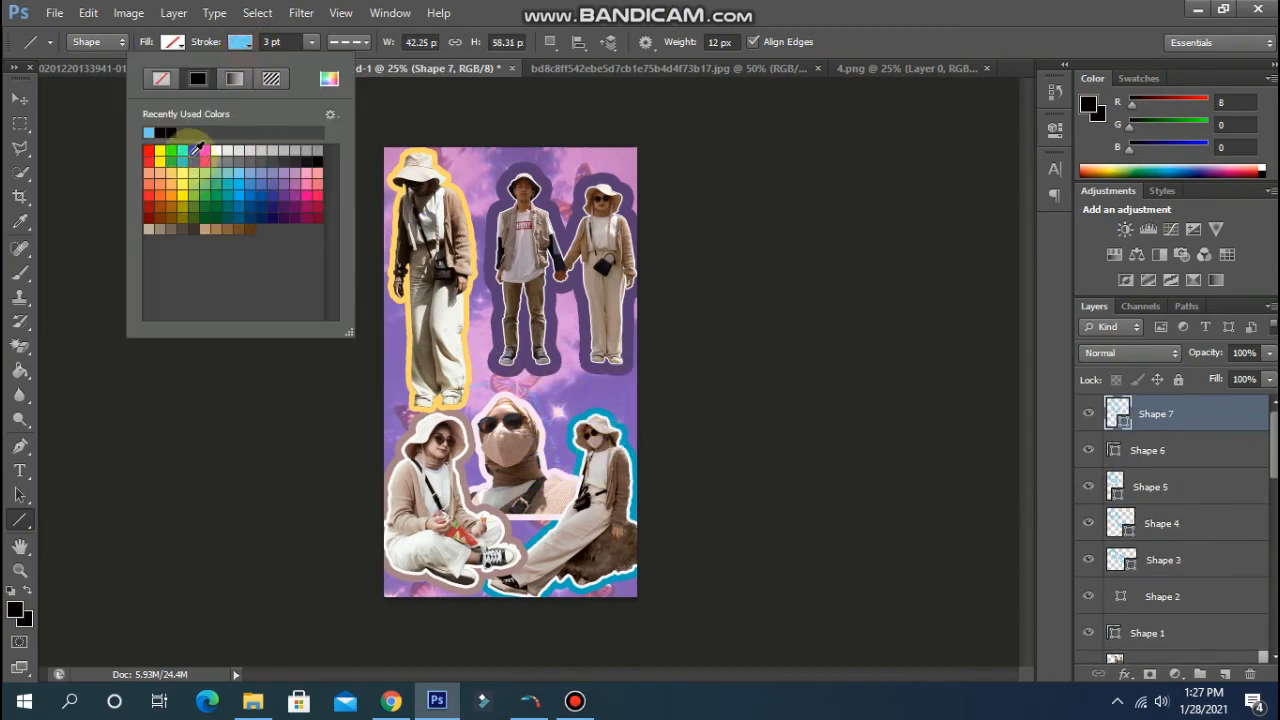
click(216, 150)
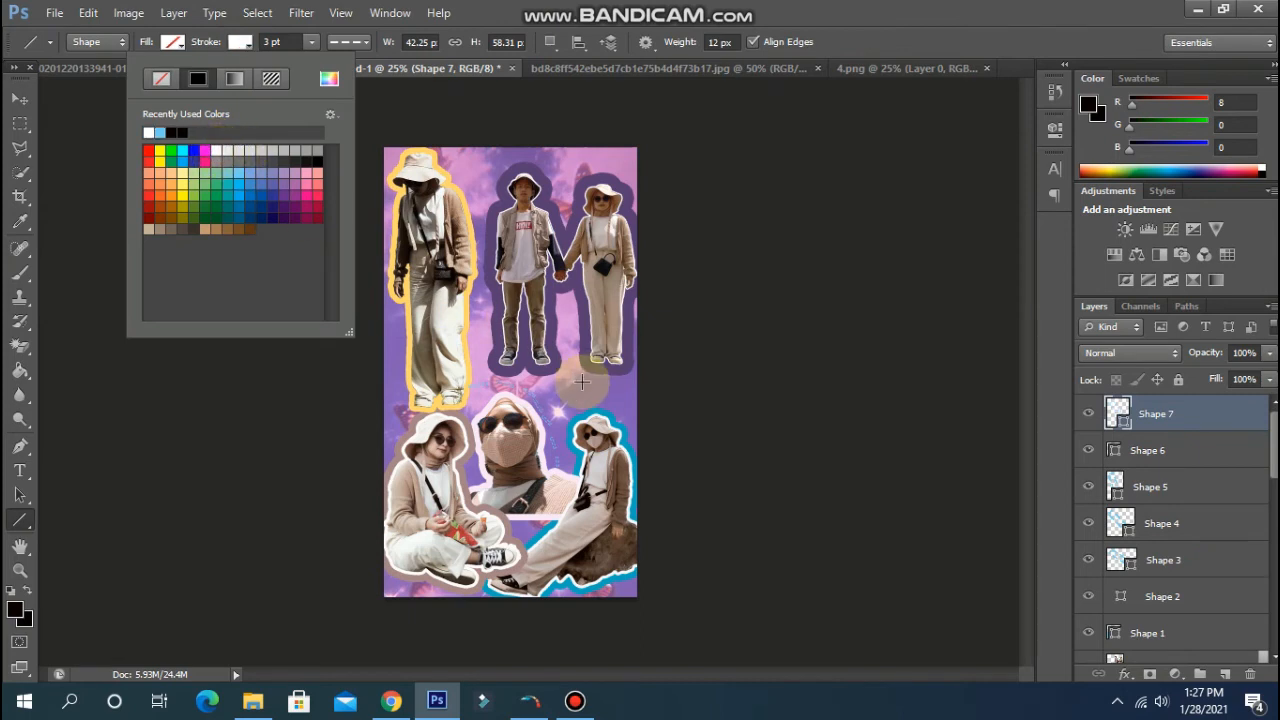
click(556, 425)
mouse_move(565, 410)
mouse_down()
mouse_move(627, 403)
mouse_move(648, 432)
mouse_up()
Open IMG_0840 from the BAHAN EDIT folder and place its How Cute sticker over the lower-left seated figure in Untitled-1.
click(253, 700)
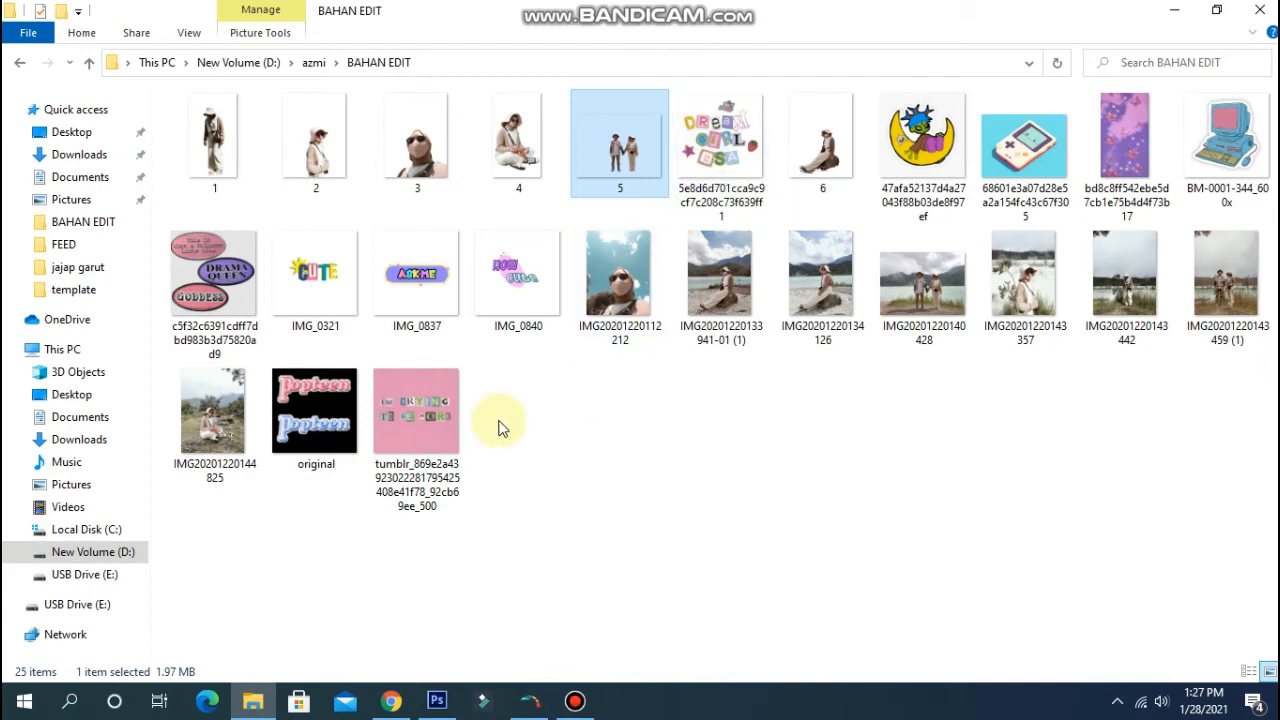
click(430, 300)
drag(515, 275, 1013, 63)
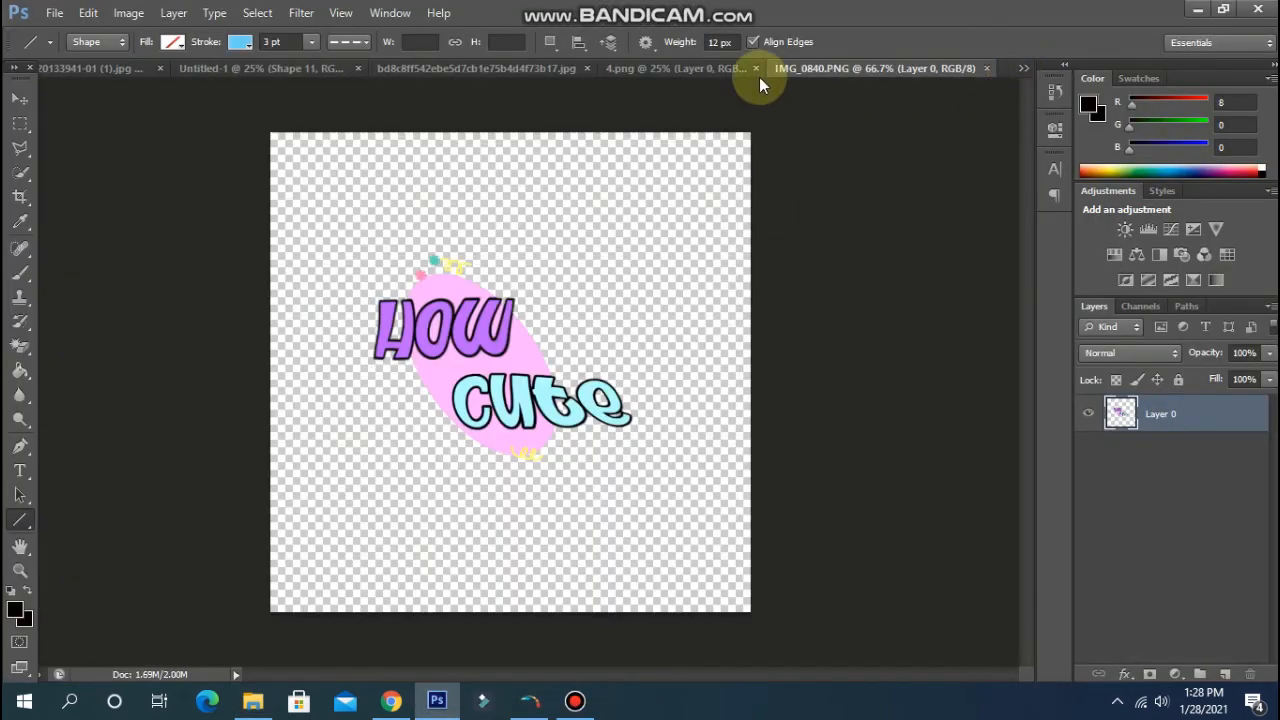
key(v)
drag(430, 255, 432, 563)
Open the Dream Girl USA image from the BAHAN EDIT folder and erase its white background with the Magic Eraser.
click(259, 702)
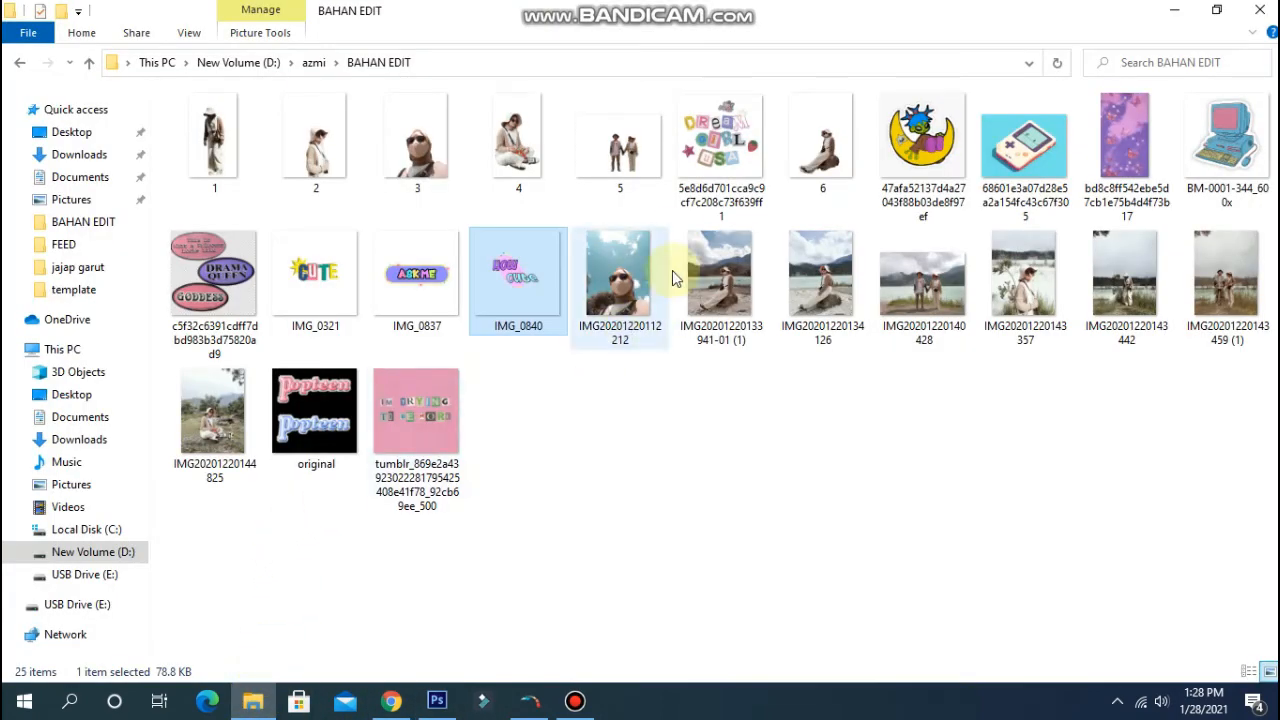
drag(720, 140, 1000, 66)
click(20, 345)
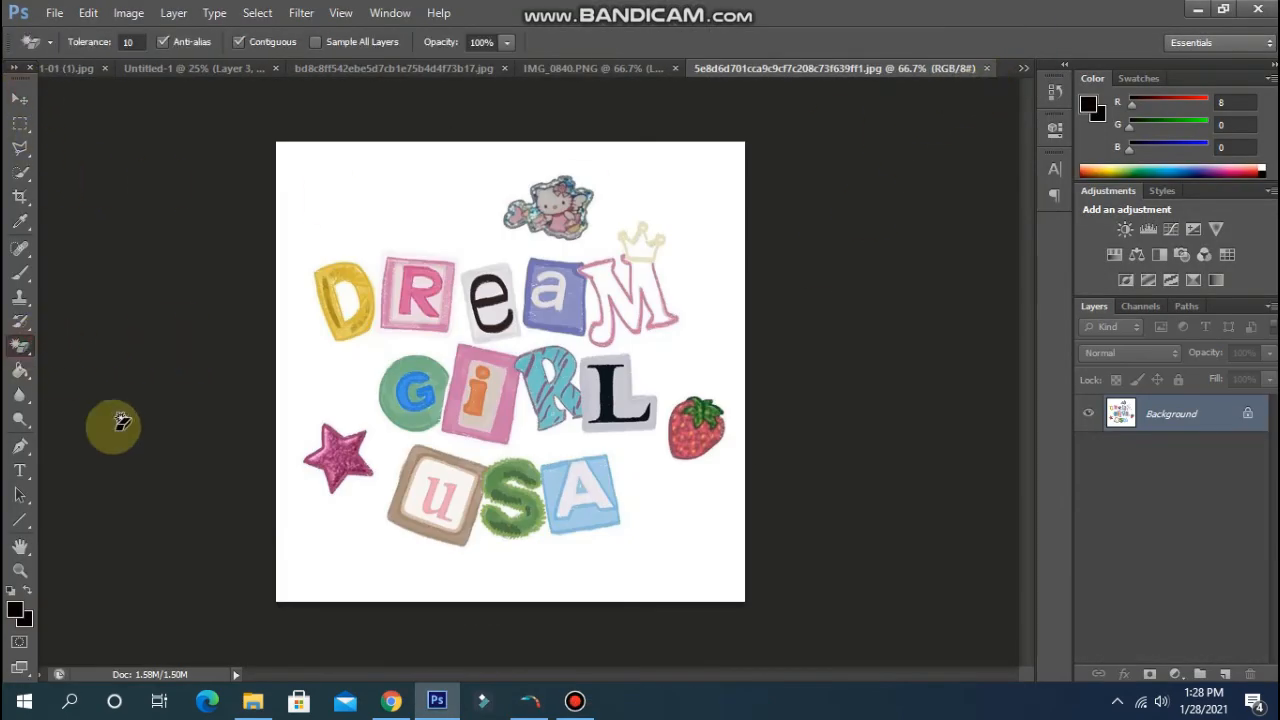
click(356, 540)
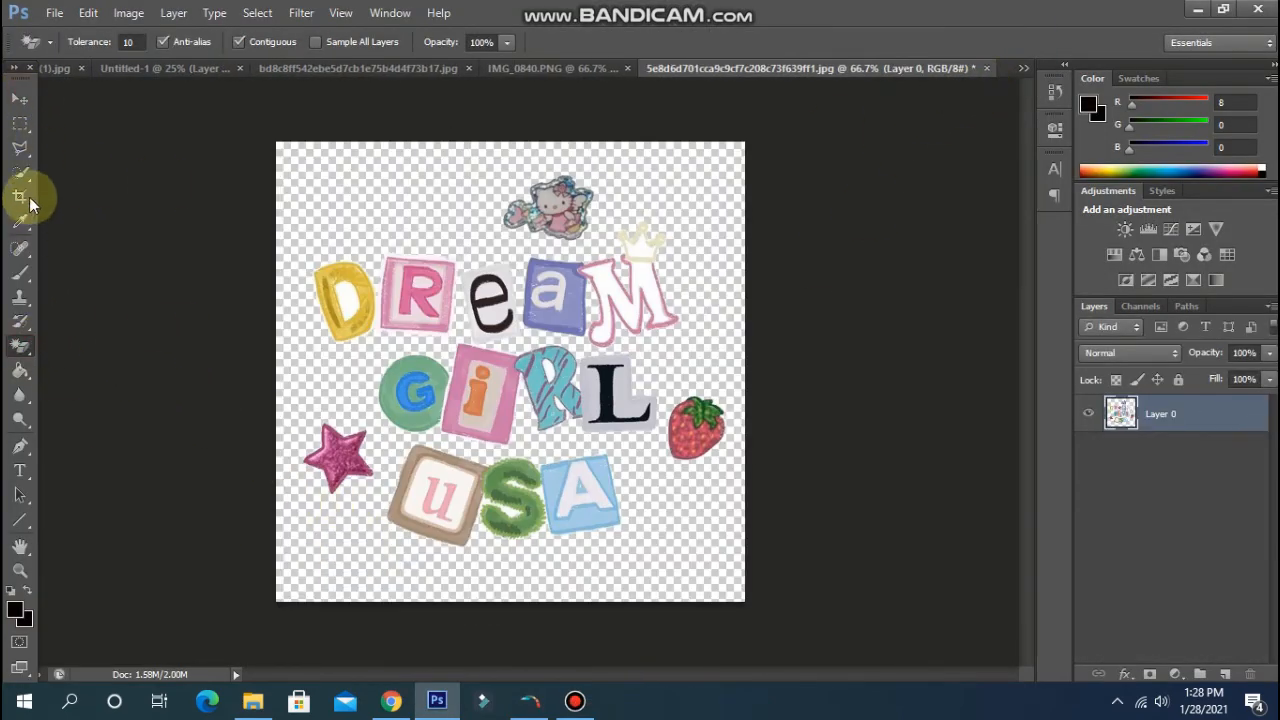
Place the Dream Girl USA sticker in the lower-right corner of the edit and scale it down.
click(20, 98)
drag(420, 280, 645, 550)
key(ctrl+t)
key(Return)
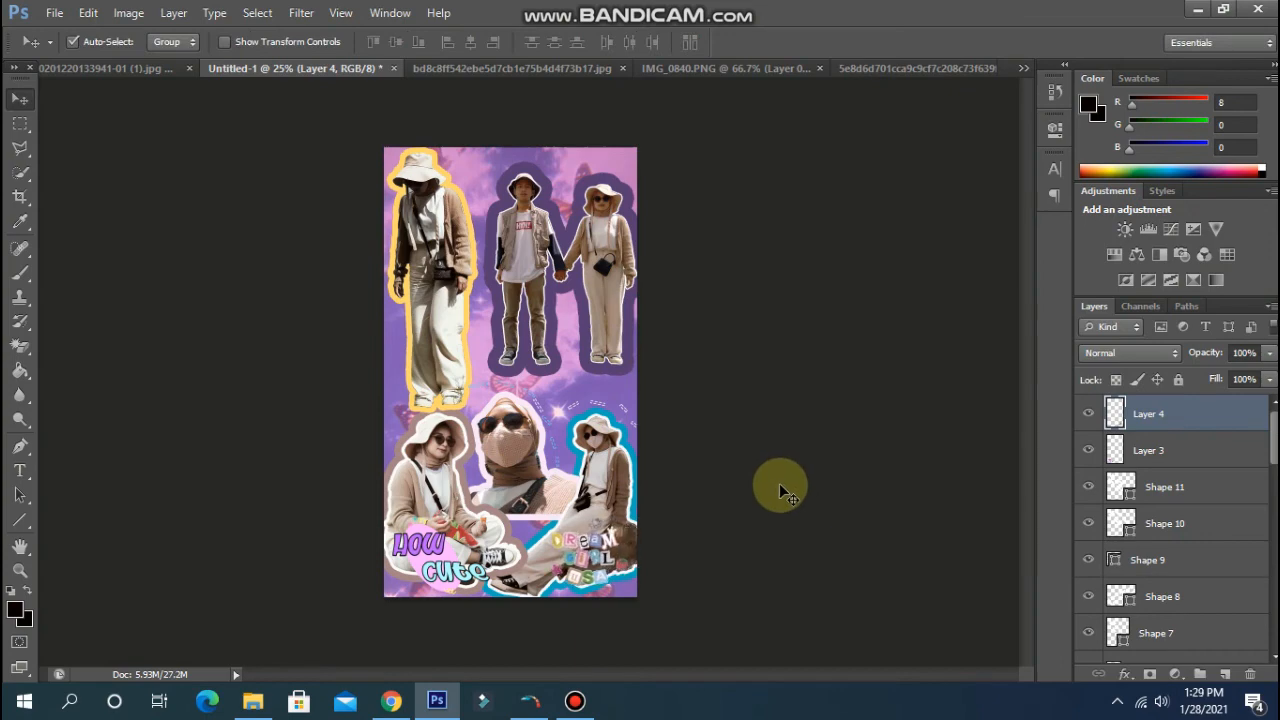
Open the yellow moon character image, close the Dream Girl document without saving, and erase the moon image's white background.
mouse_move(256, 705)
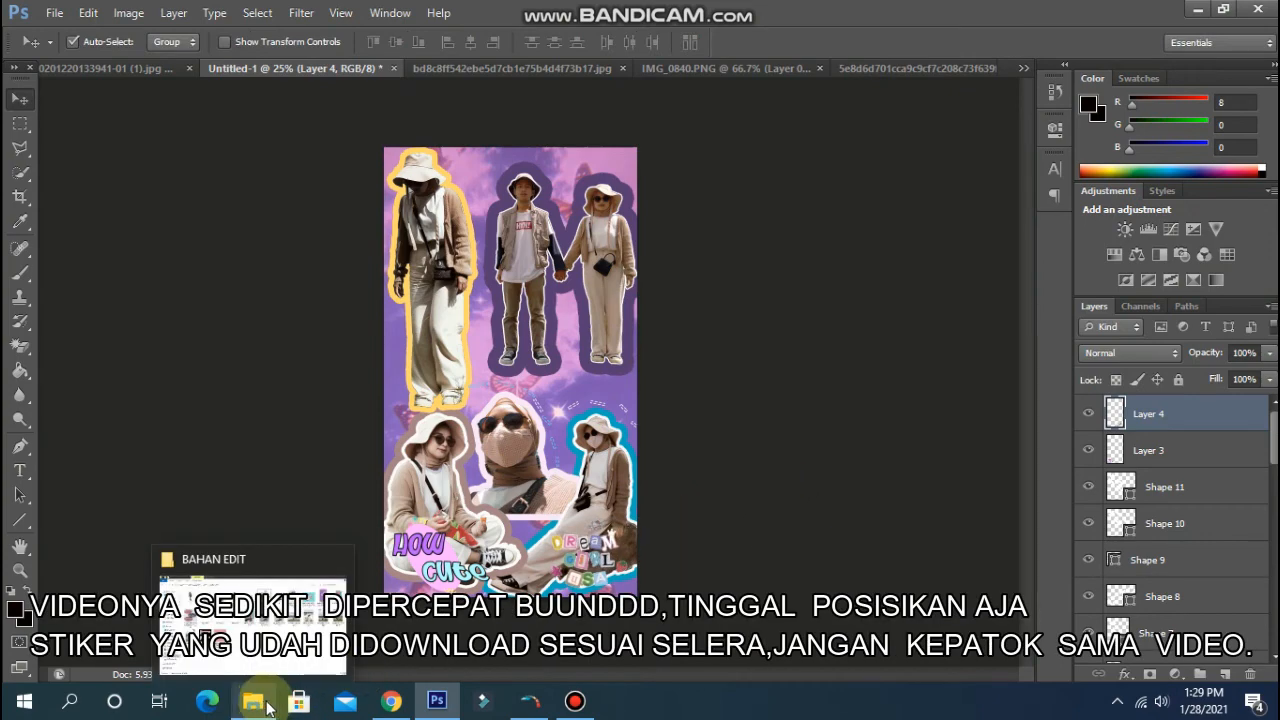
click(273, 706)
drag(915, 223, 1000, 70)
click(672, 72)
click(714, 283)
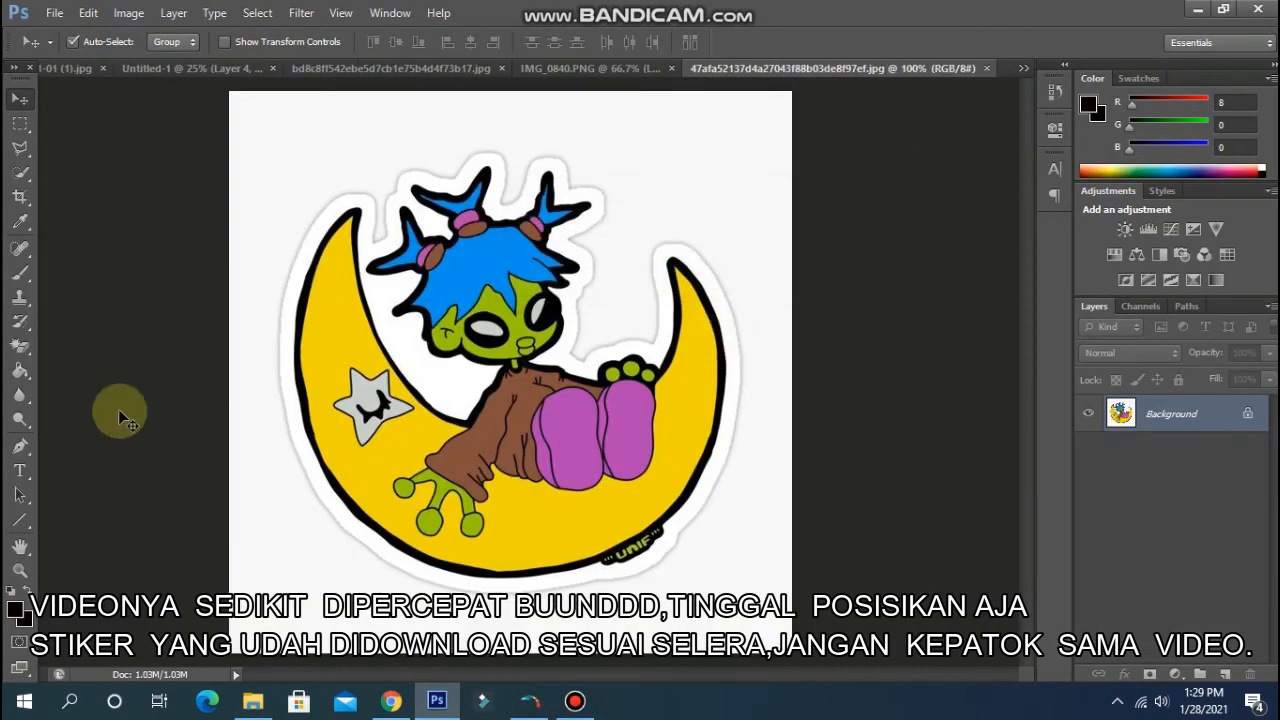
click(20, 345)
click(258, 590)
Place the moon sticker in the edit below the couple and scale it to about 54%.
click(20, 98)
drag(466, 194, 584, 385)
key(ctrl+t)
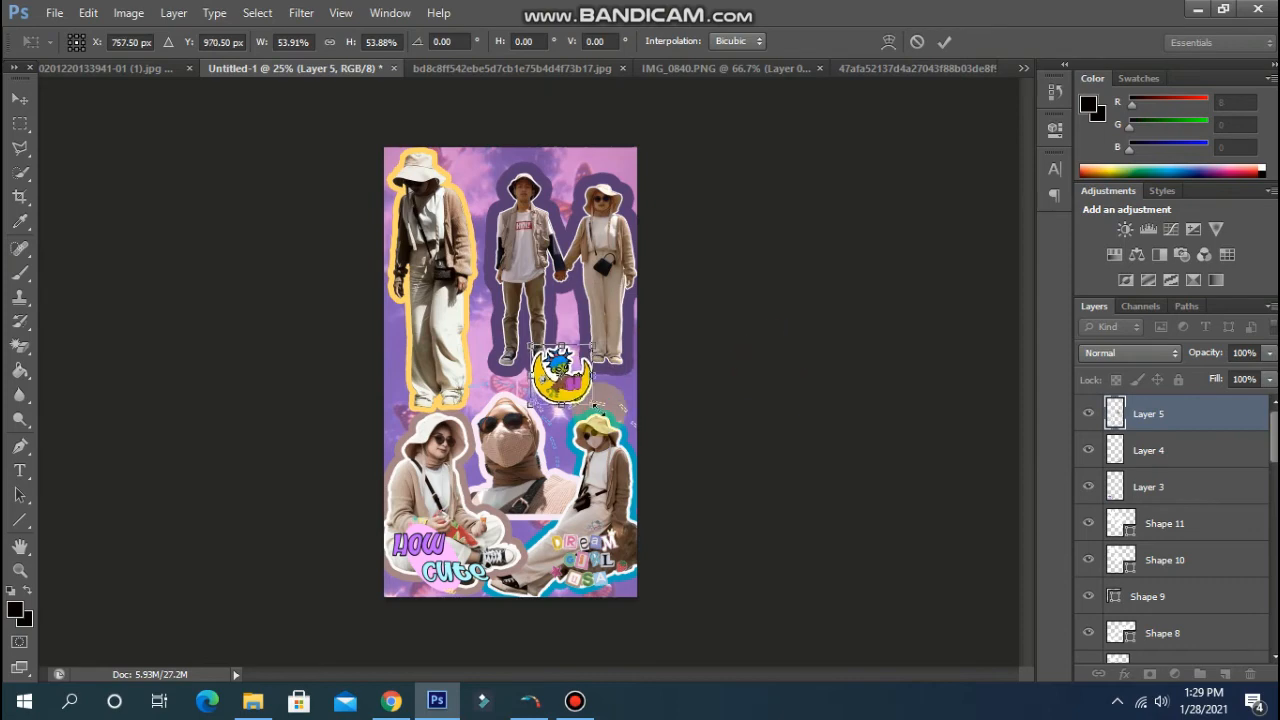
key(Return)
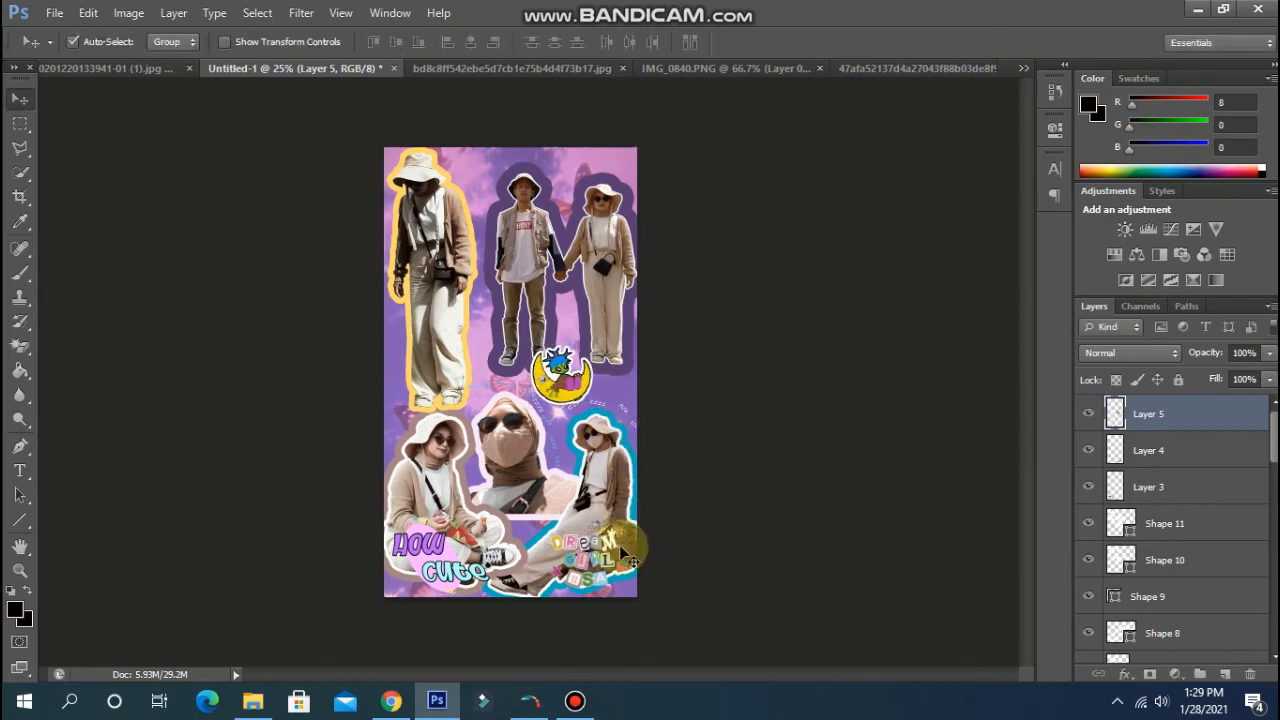
Open the "I'm trying to be more" lettering image from the BAHAN EDIT folder and erase its pink background.
click(253, 700)
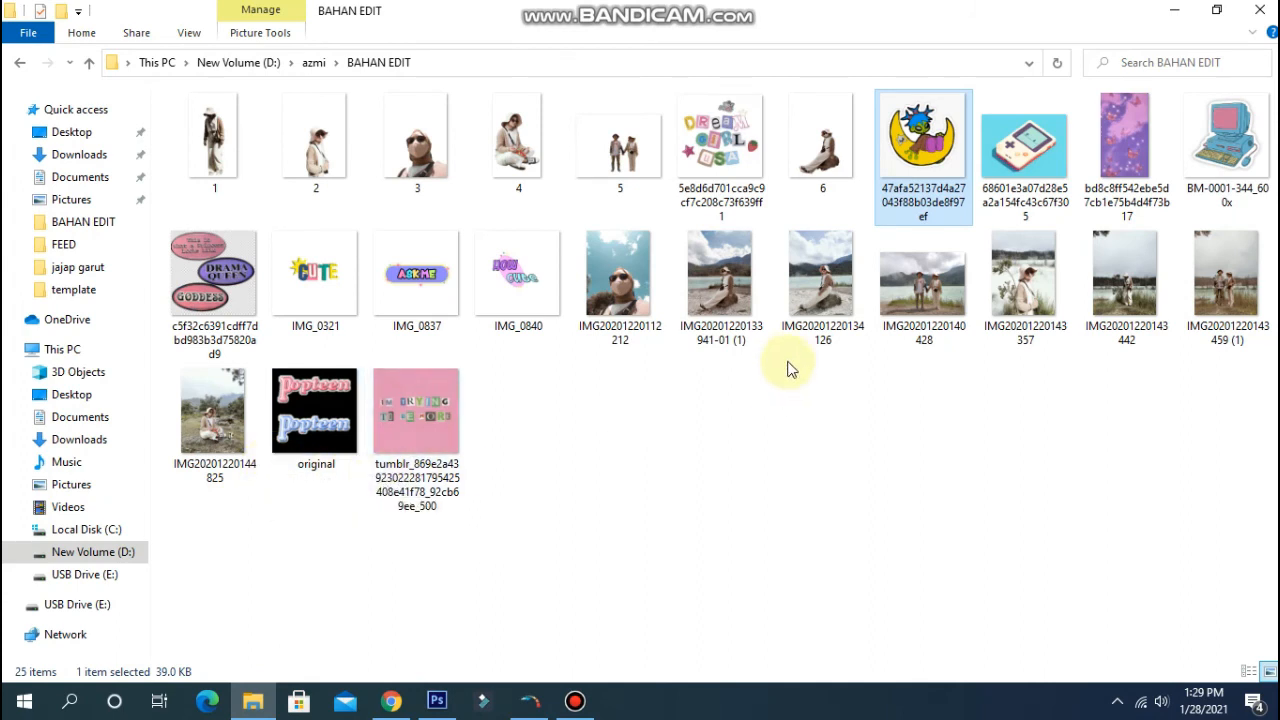
click(1228, 162)
drag(1216, 152, 1126, 287)
click(415, 437)
drag(415, 437, 1016, 71)
click(19, 345)
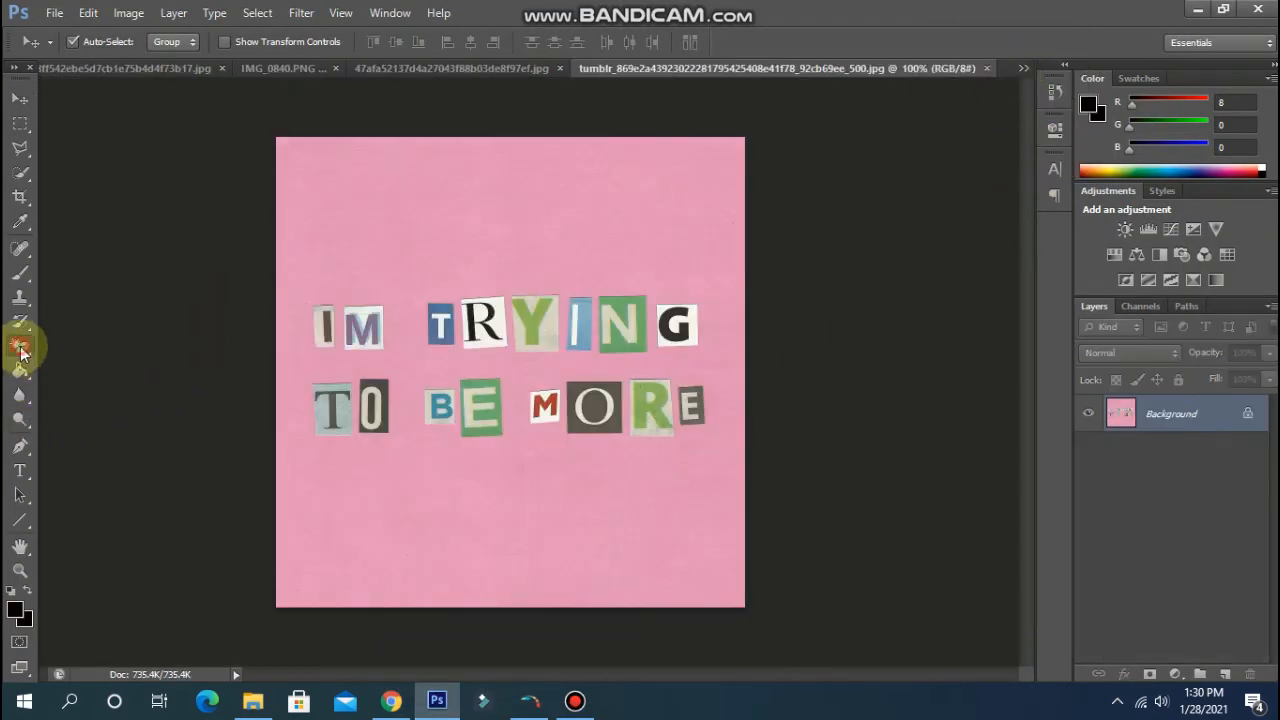
click(414, 537)
Close the moon document without saving and place the lettering sticker, scaled down, in the edit's upper-right corner above the couple.
click(20, 99)
drag(397, 330, 490, 88)
click(511, 68)
click(690, 277)
drag(318, 203, 575, 170)
key(ctrl+t)
drag(522, 229, 537, 217)
key(Return)
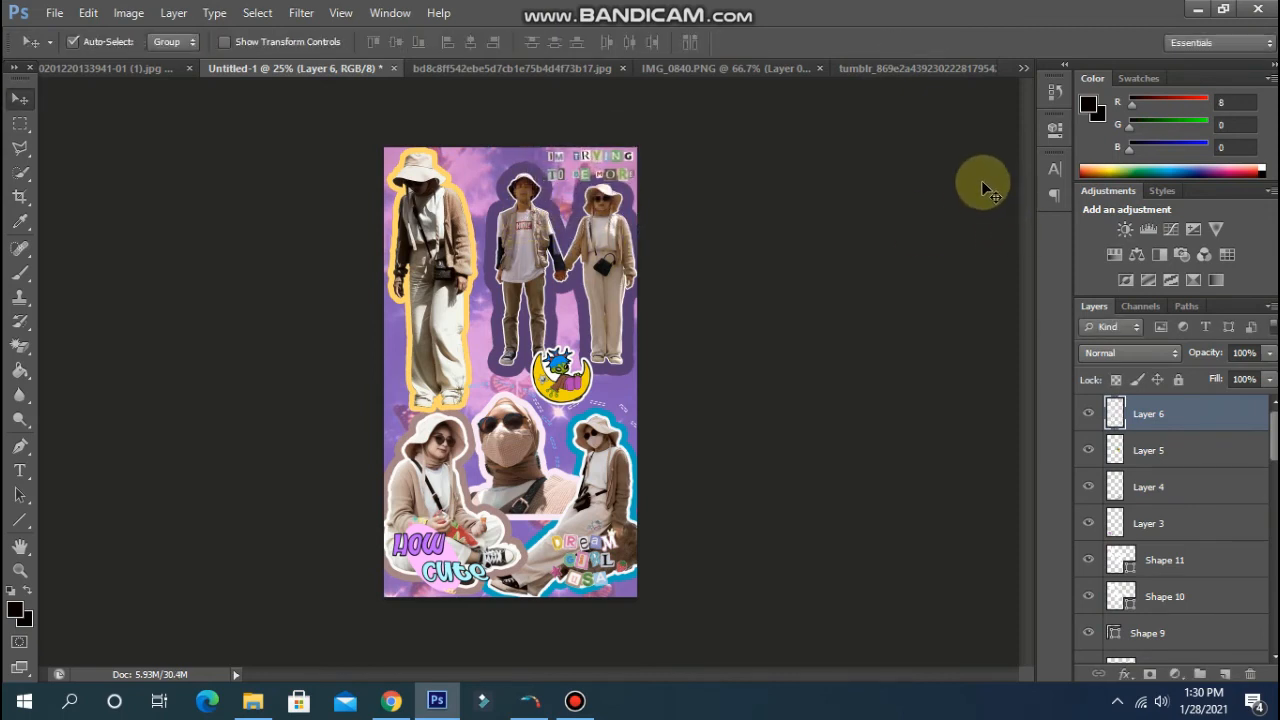
Open BM-0001-344_600x from the BAHAN EDIT folder and close the IMG_0840 and butterfly background documents.
click(575, 700)
click(575, 700)
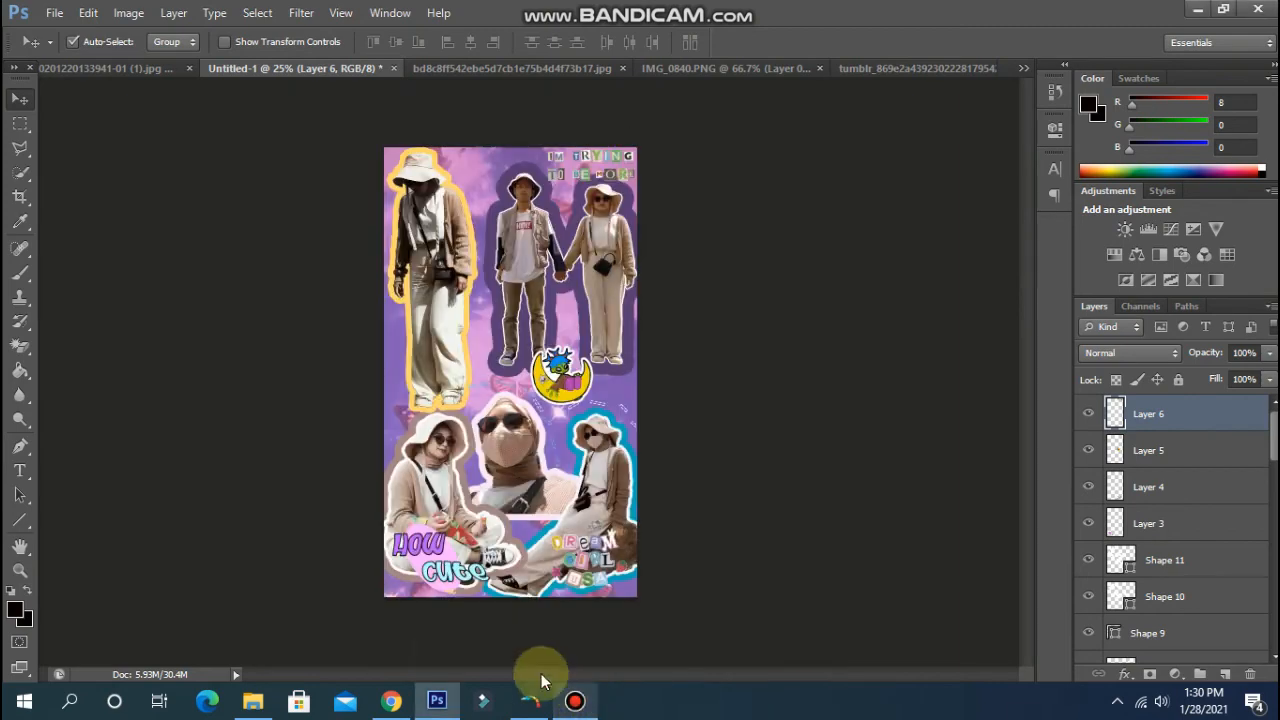
mouse_move(258, 706)
click(284, 645)
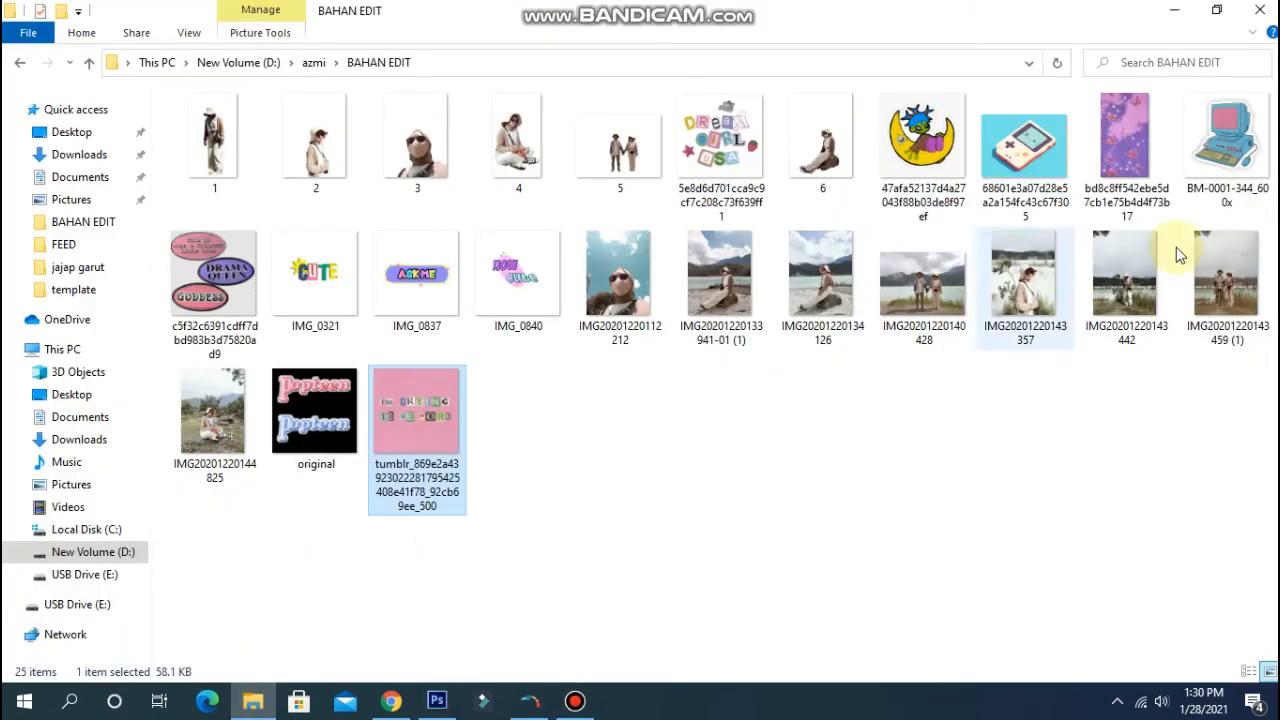
click(1228, 128)
drag(1228, 128, 705, 115)
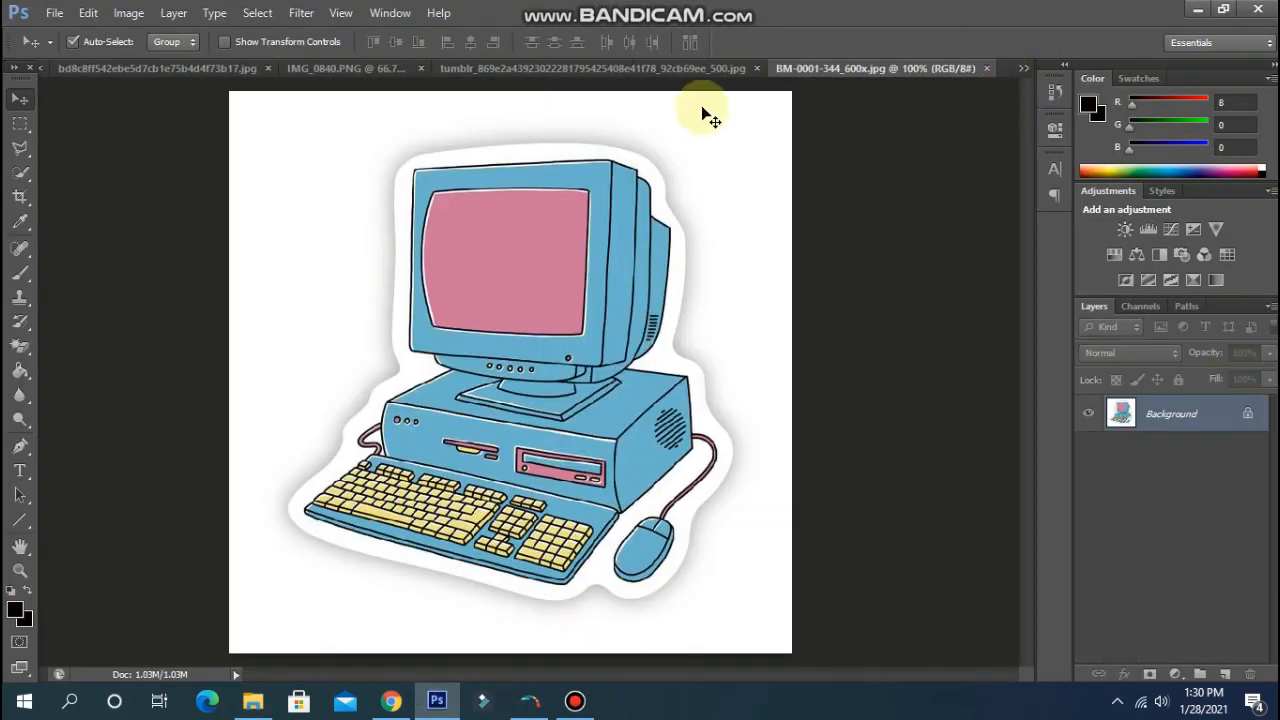
click(419, 68)
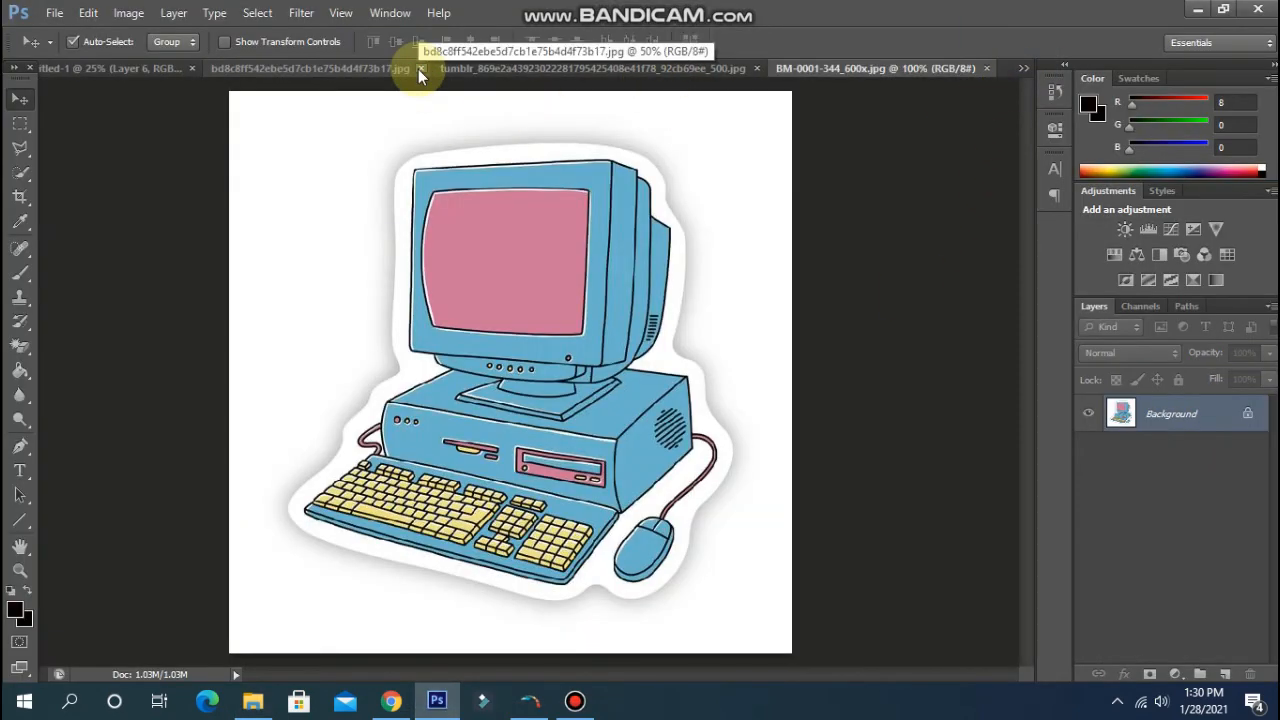
click(419, 68)
Erase the computer image's white background and place the sticker in the edit, scaled down.
click(20, 345)
click(252, 240)
click(20, 99)
drag(523, 194, 505, 355)
key(ctrl+t)
drag(471, 287, 425, 340)
drag(393, 412, 425, 400)
key(Return)
Move the moon sticker up between the standing couple and the computer sticker to the lower edge of the masked portrait.
drag(560, 378, 562, 283)
drag(415, 390, 532, 508)
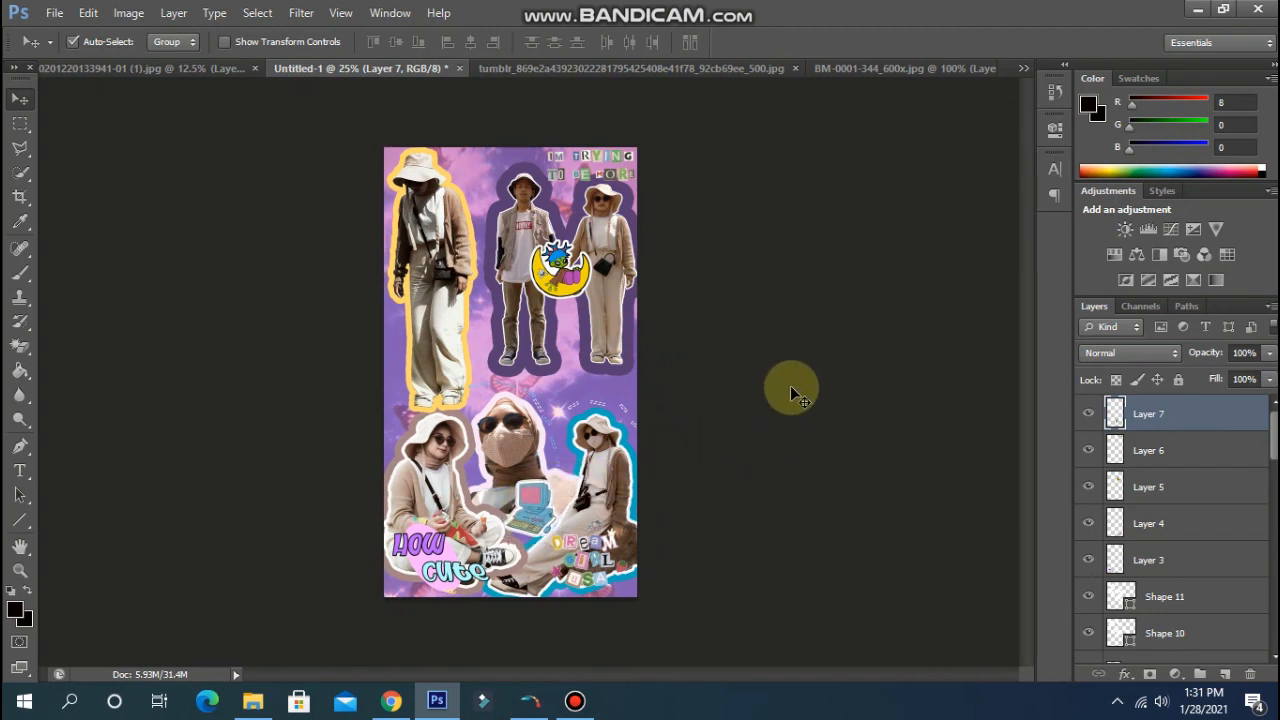
click(768, 445)
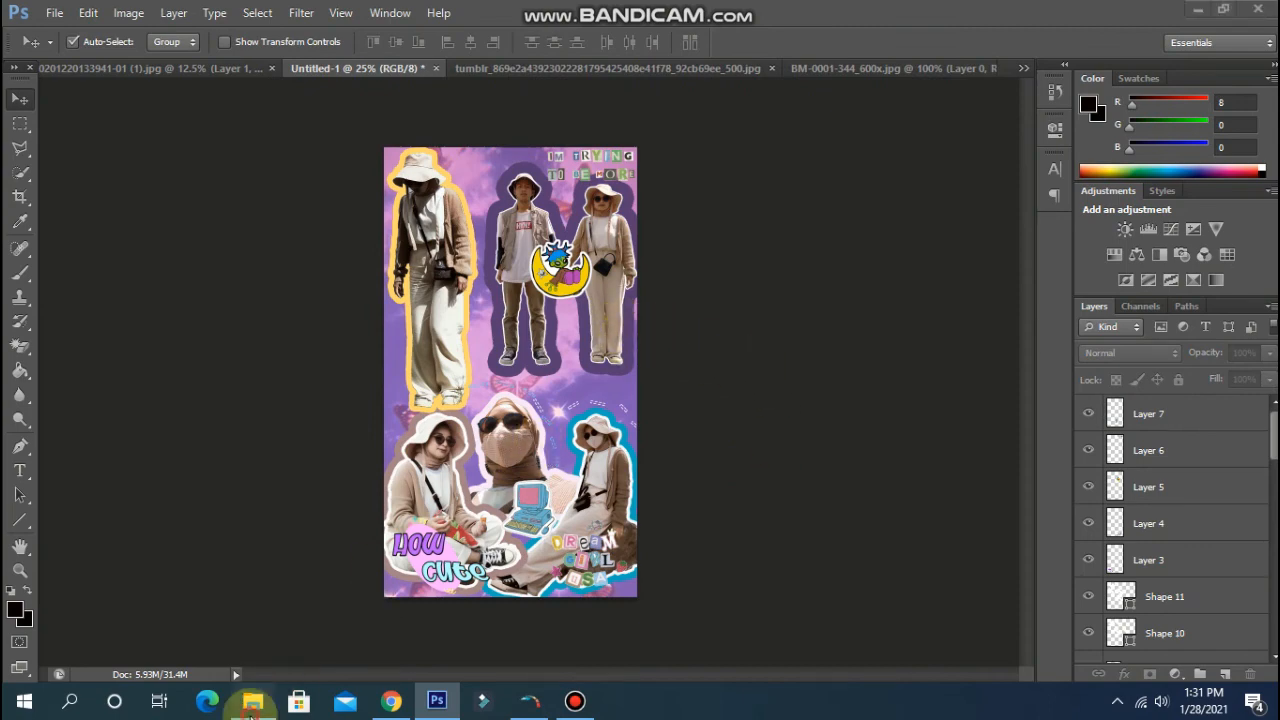
Open IMG_0837 from the BAHAN EDIT folder and bring its Ask Me sticker into the edit below the couple.
click(252, 703)
drag(426, 303, 1000, 66)
drag(526, 283, 582, 399)
Scale the Ask Me sticker down and nudge it up into the gap between the couple's feet and the seated figure.
key(ctrl+t)
drag(498, 411, 519, 406)
click(683, 419)
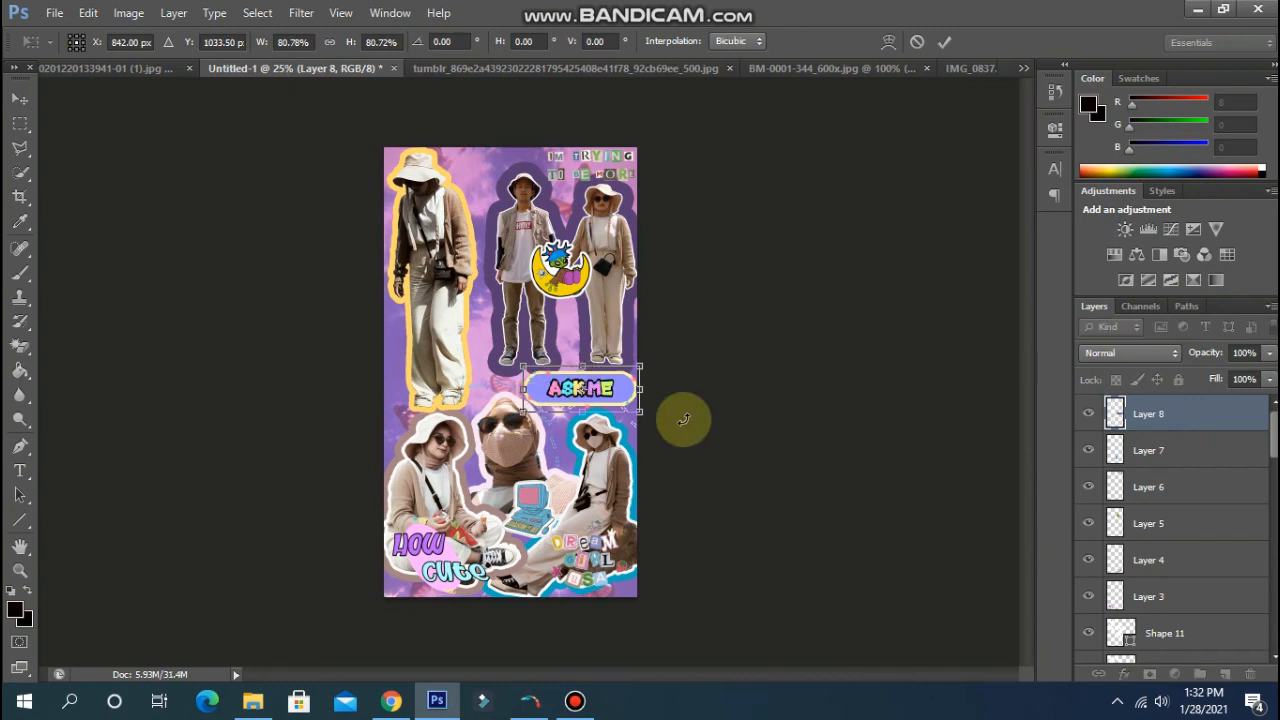
click(833, 398)
key(Up)
key(Up)
key(Up)
key(Up)
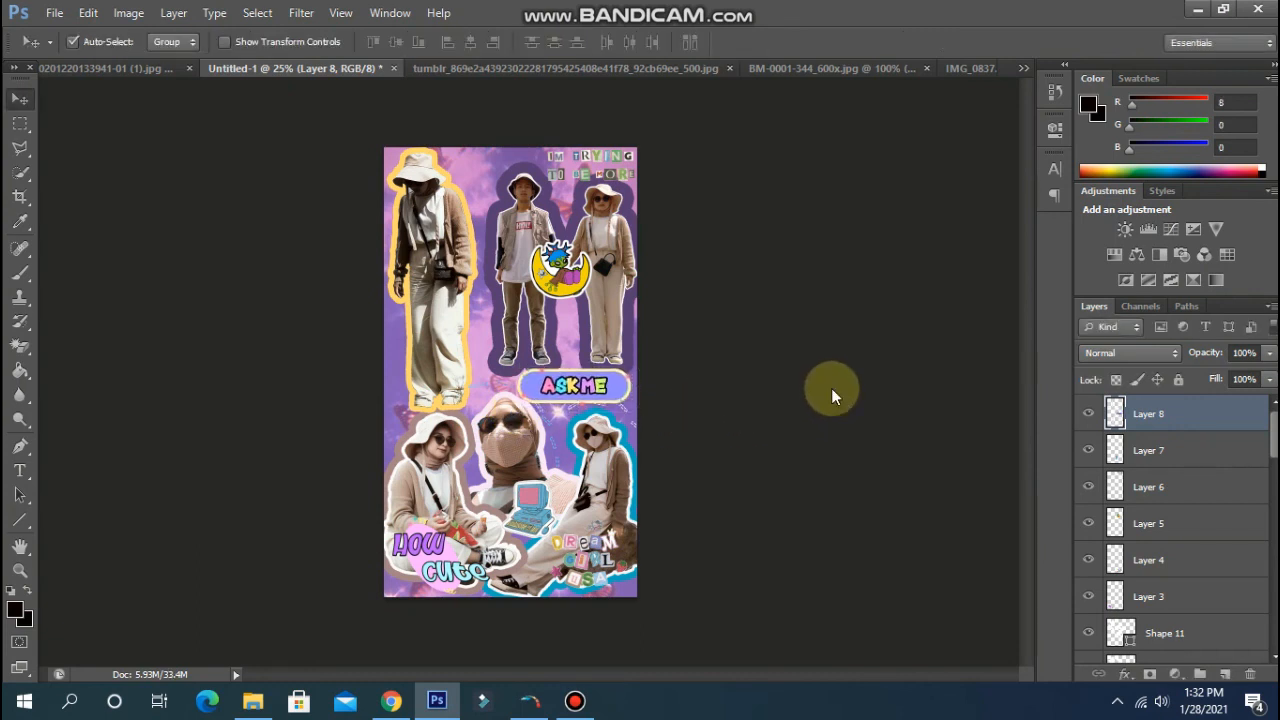
Select the moon sticker on Layer 5 and shrink it to a small badge beside the couple's joined hands.
click(596, 290)
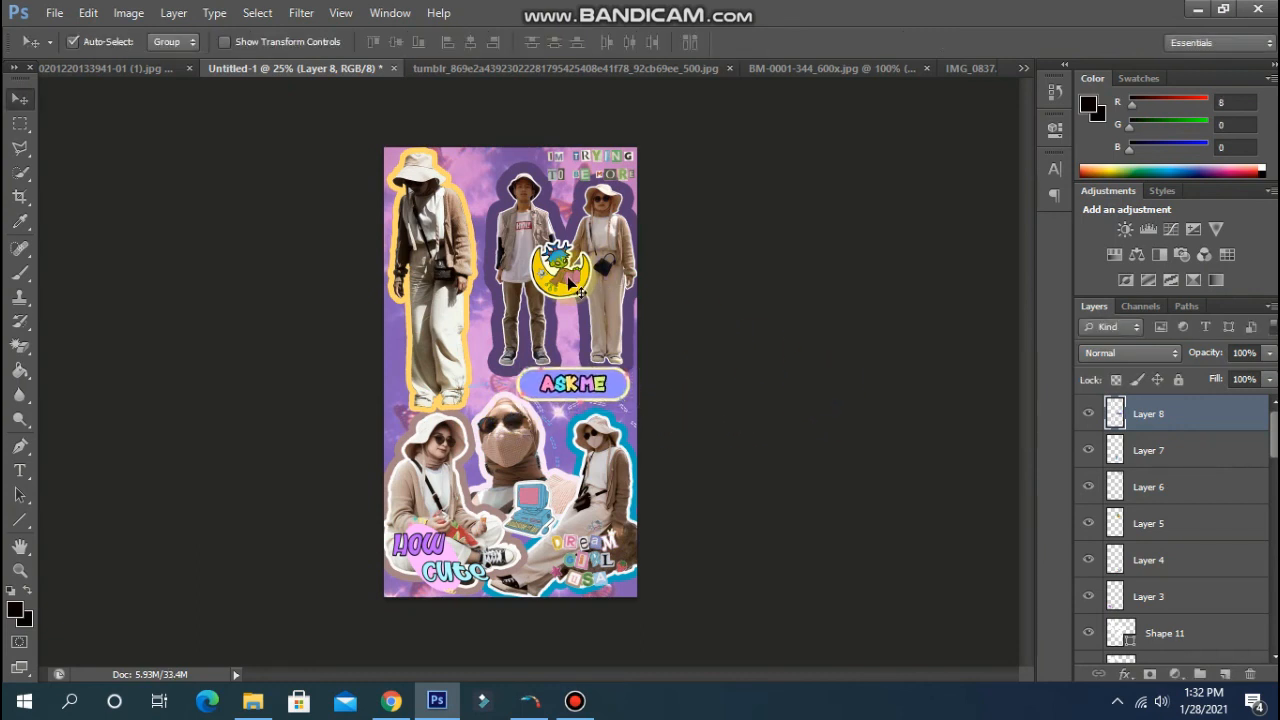
click(578, 292)
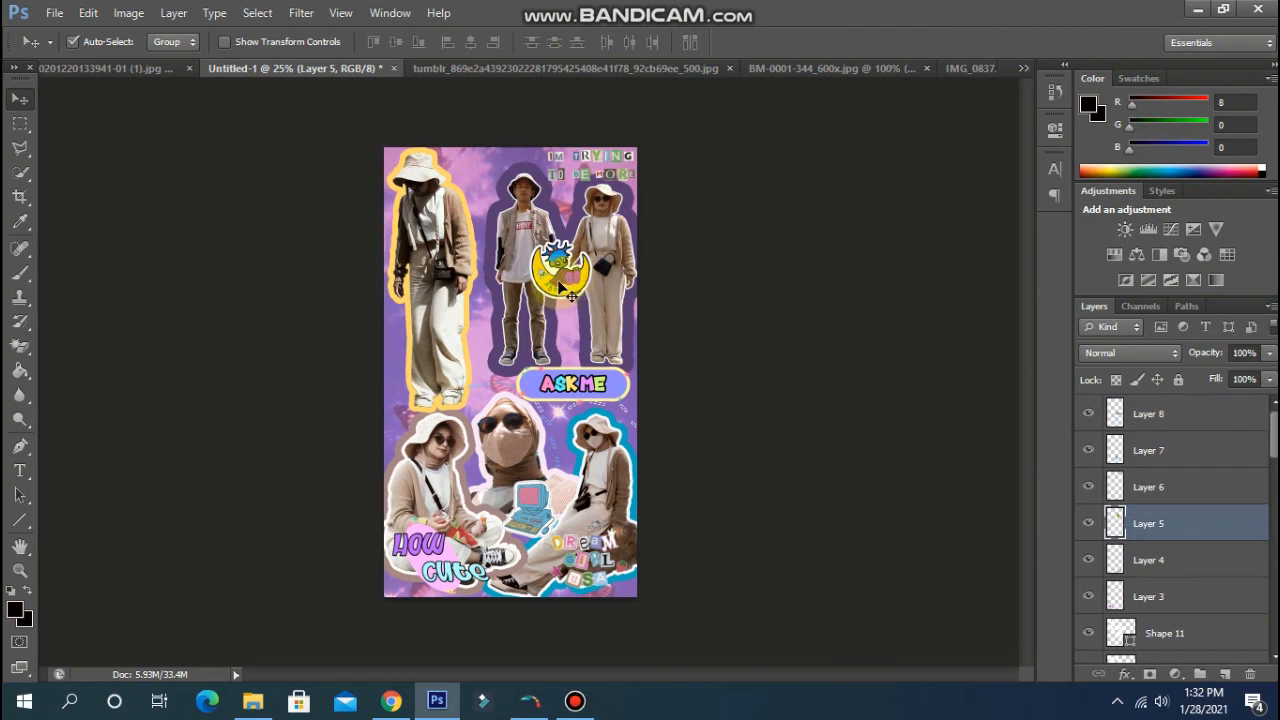
mouse_move(560, 288)
mouse_down()
mouse_move(457, 272)
mouse_move(586, 251)
mouse_move(566, 292)
mouse_move(580, 275)
mouse_up()
key(ctrl+t)
key(Return)
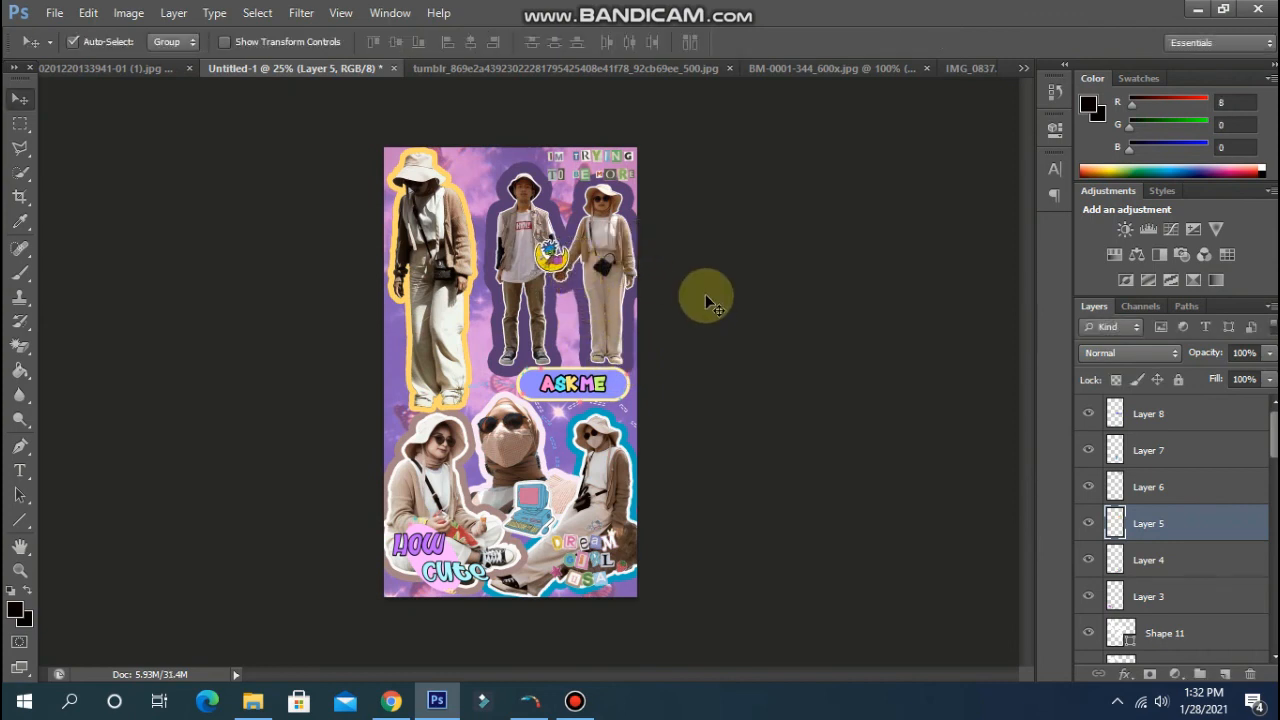
Nudge the small moon sticker down so it sits over the couple's joined hands.
key(shift+Down)
key(shift+Down)
key(shift+Down)
key(shift+Down)
key(shift+Down)
key(shift+Down)
key(shift+Down)
key(shift+Down)
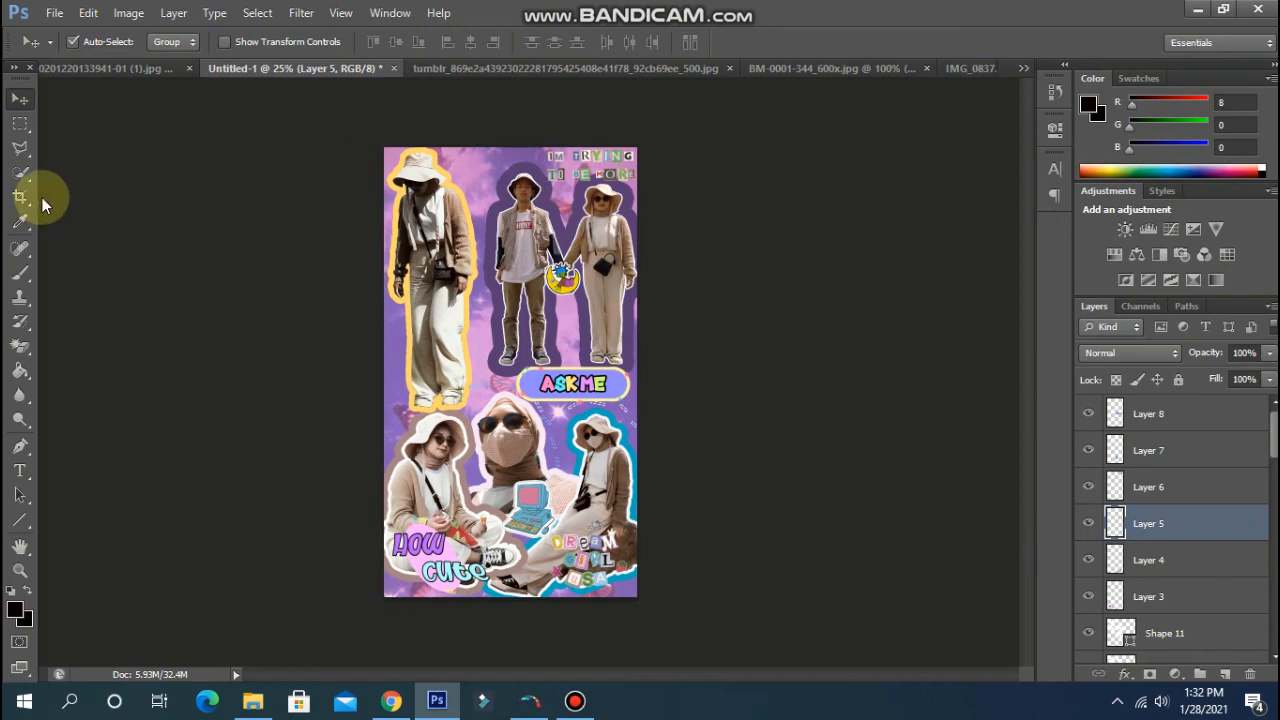
Start saving the edit under a new file in the BAHAN EDIT folder, with JPEG as the format.
click(54, 12)
click(108, 243)
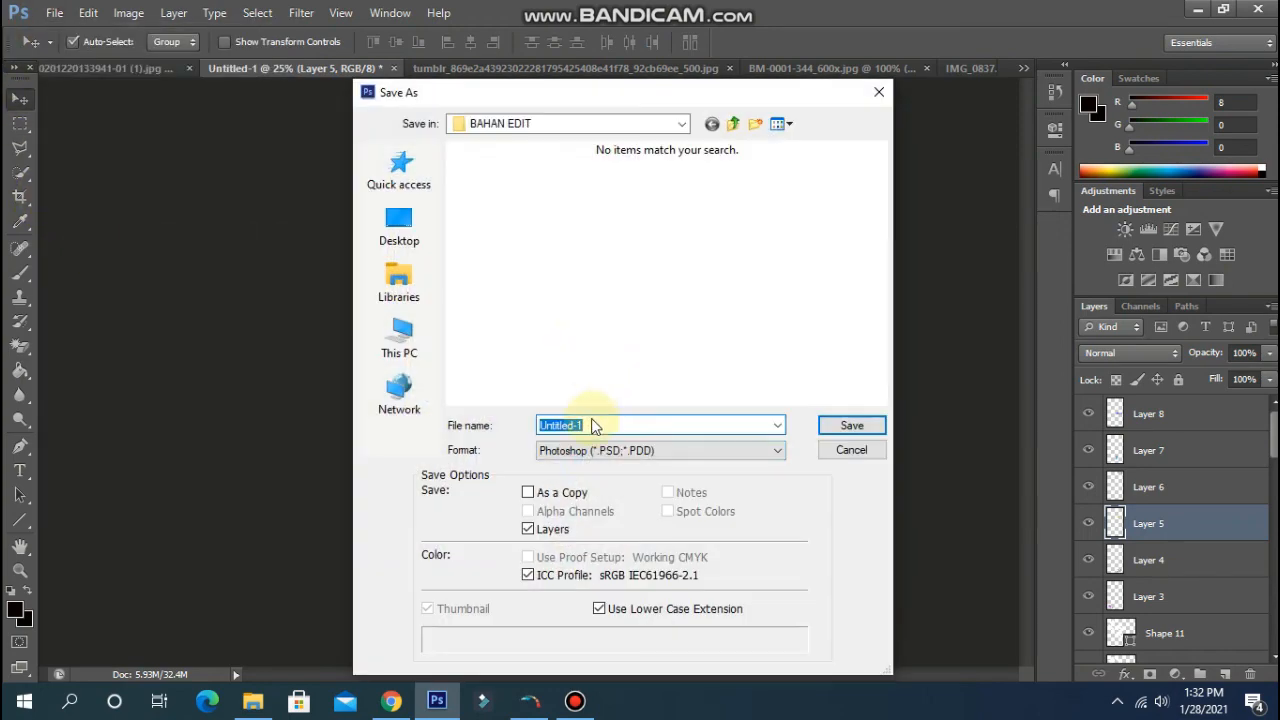
click(586, 451)
click(592, 565)
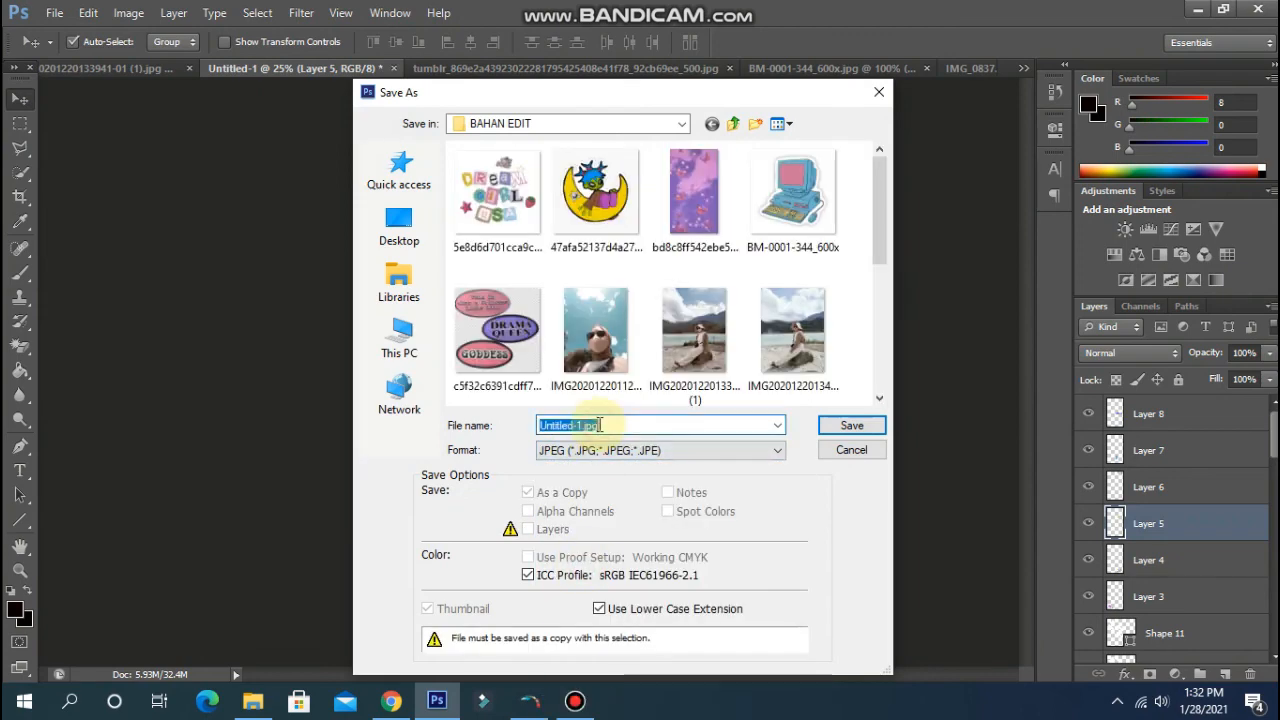